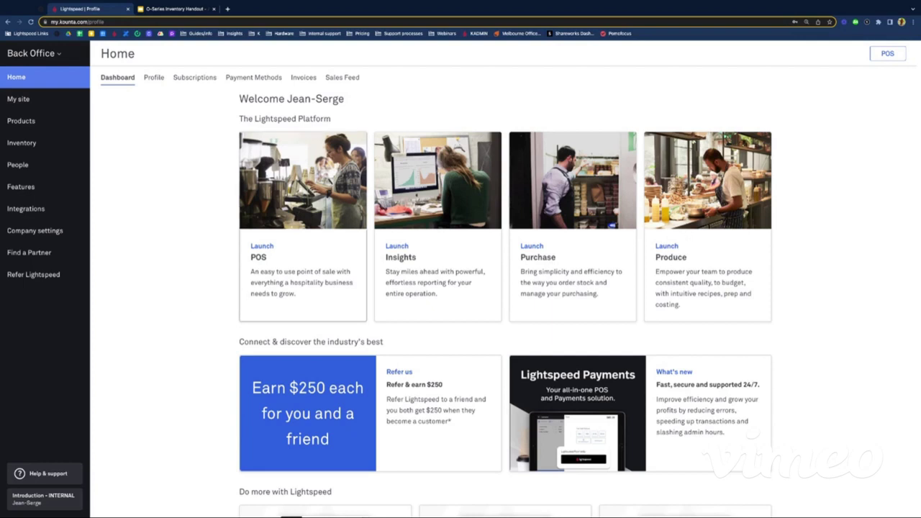
Step: Close the O-Series Inventory handout tab and go to the Products list
{"action": "scroll", "coordinate": [220, 300], "scroll_direction": "down", "scroll_amount": 1}
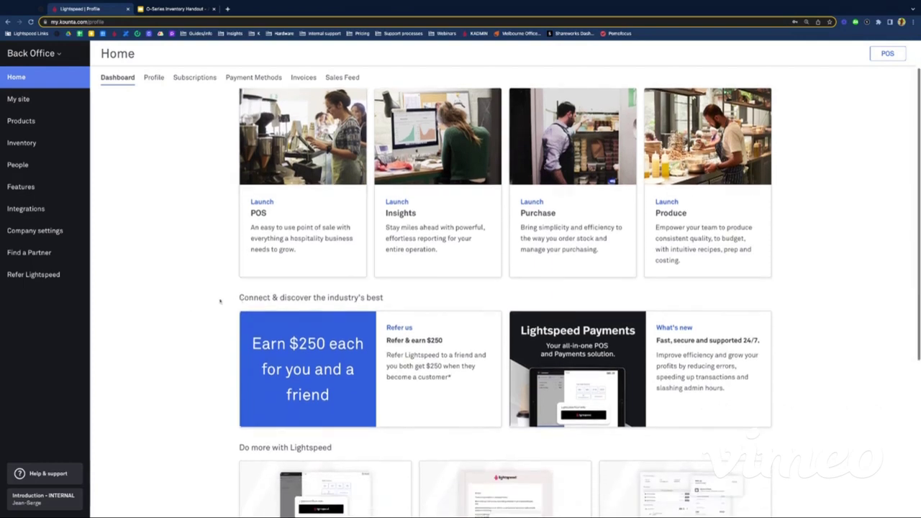
{"action": "scroll", "coordinate": [190, 265], "scroll_direction": "up", "scroll_amount": 1}
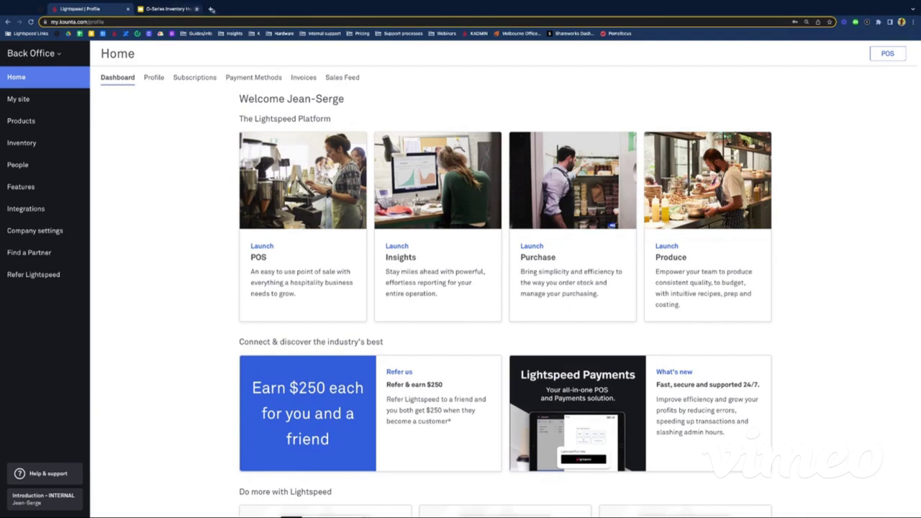
{"action": "left_click", "coordinate": [211, 9]}
{"action": "left_click", "coordinate": [43, 123]}
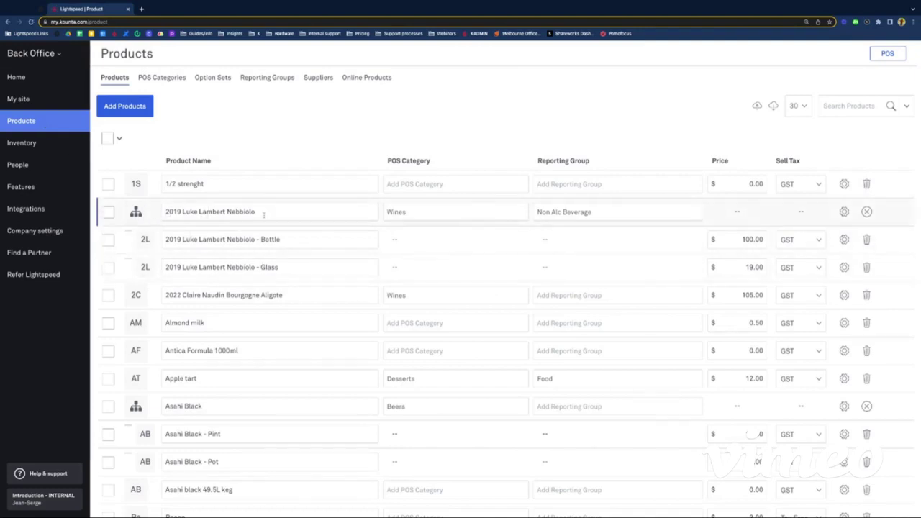
Step: Open the details page of the 2019 Luke Lambert Nebbiolo - Bottle product
{"action": "left_click", "coordinate": [261, 239]}
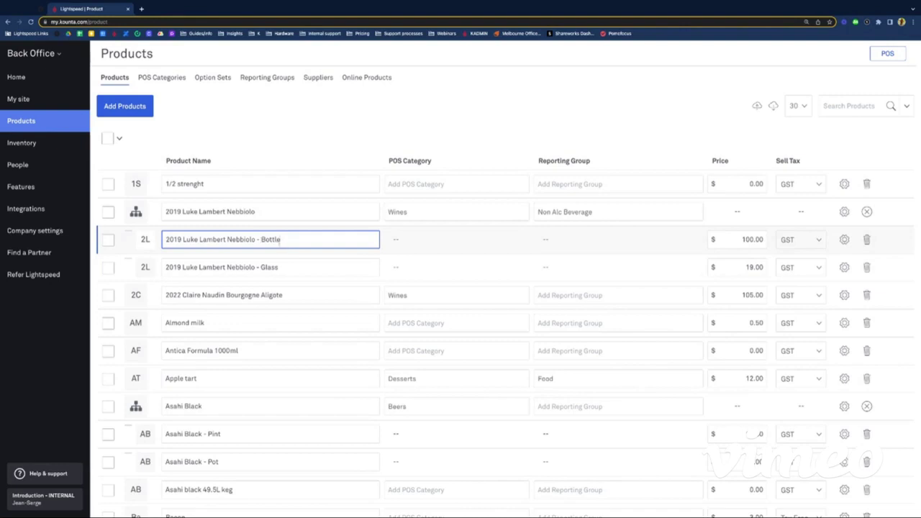
{"action": "double_click", "coordinate": [270, 239]}
{"action": "left_click", "coordinate": [268, 267]}
{"action": "double_click", "coordinate": [269, 267]}
{"action": "left_click", "coordinate": [264, 239]}
{"action": "left_click", "coordinate": [846, 241]}
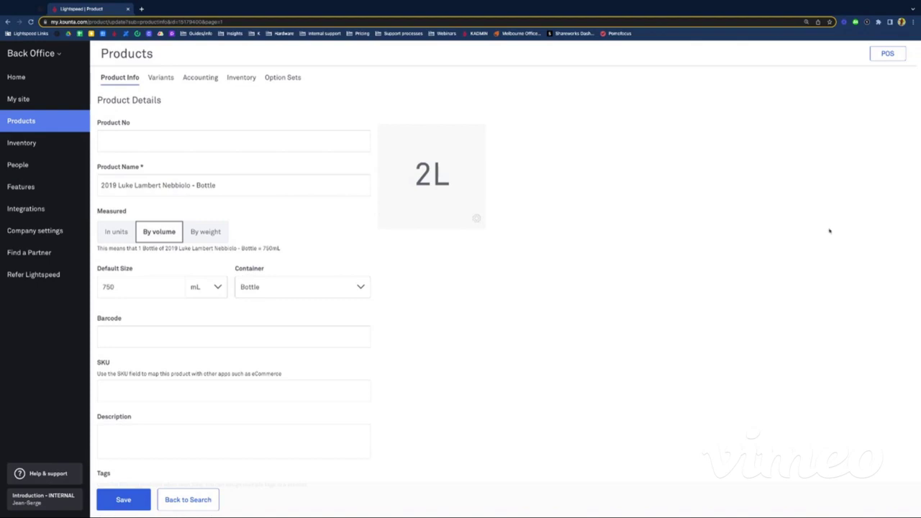
{"action": "double_click", "coordinate": [113, 211]}
{"action": "left_click", "coordinate": [130, 211]}
{"action": "scroll", "coordinate": [154, 265], "scroll_direction": "down", "scroll_amount": 1}
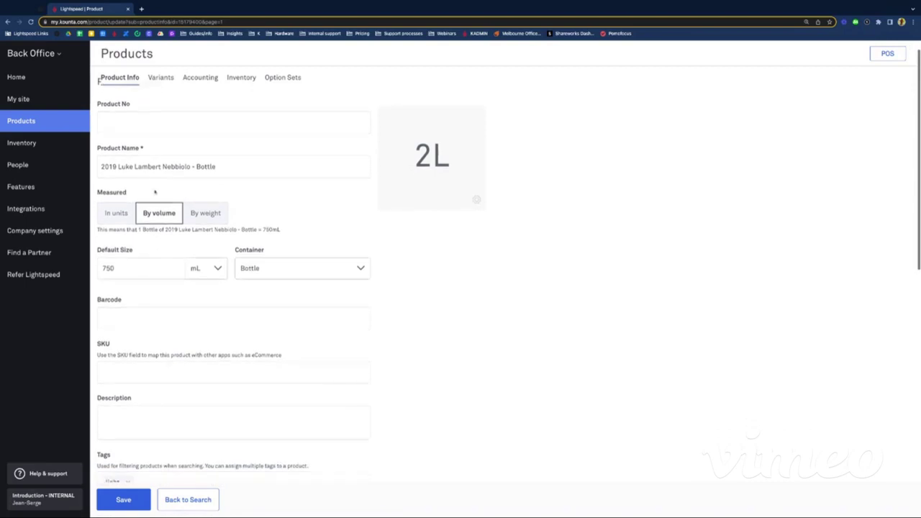
{"action": "scroll", "coordinate": [137, 277], "scroll_direction": "up", "scroll_amount": 1}
{"action": "left_click", "coordinate": [123, 286]}
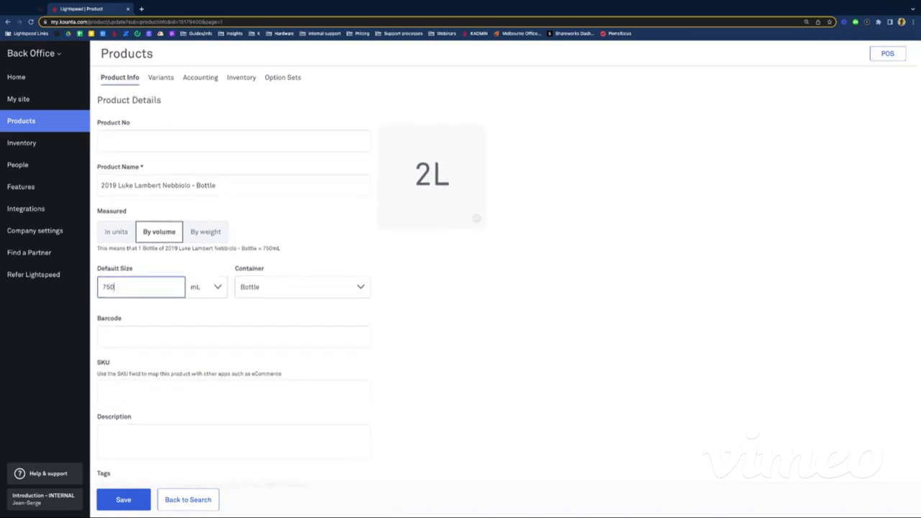
{"action": "left_click", "coordinate": [257, 290]}
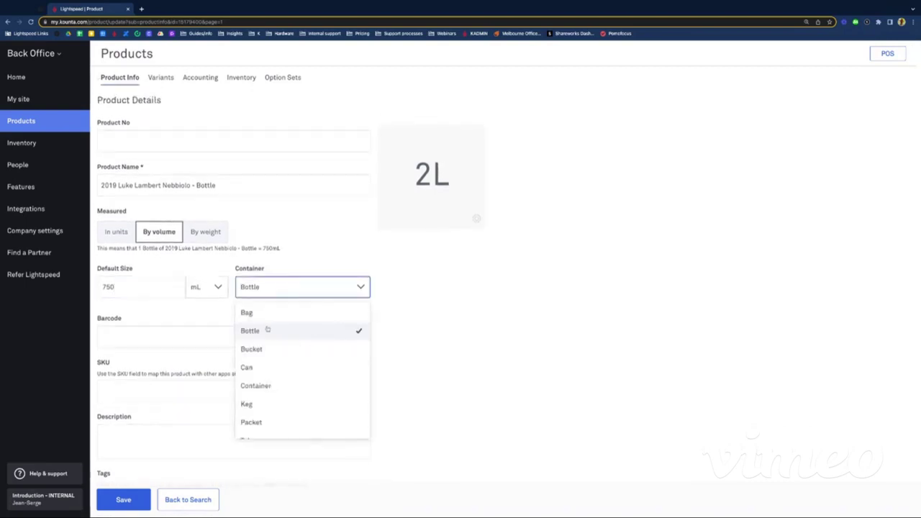
{"action": "left_click", "coordinate": [267, 328]}
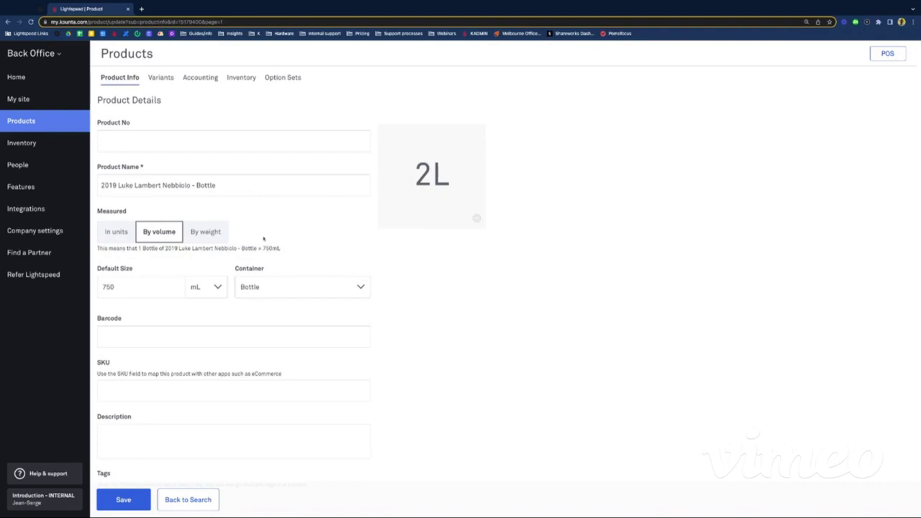
{"action": "left_click", "coordinate": [112, 238]}
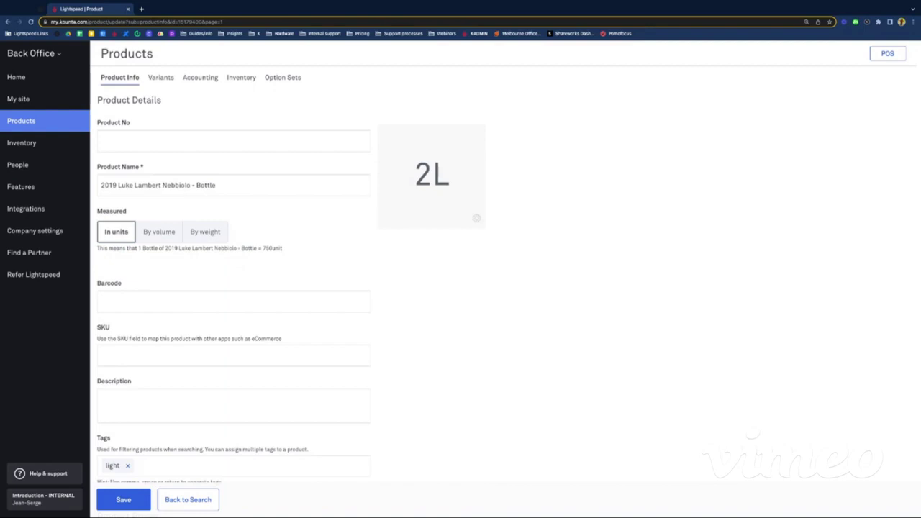
{"action": "left_click", "coordinate": [156, 239]}
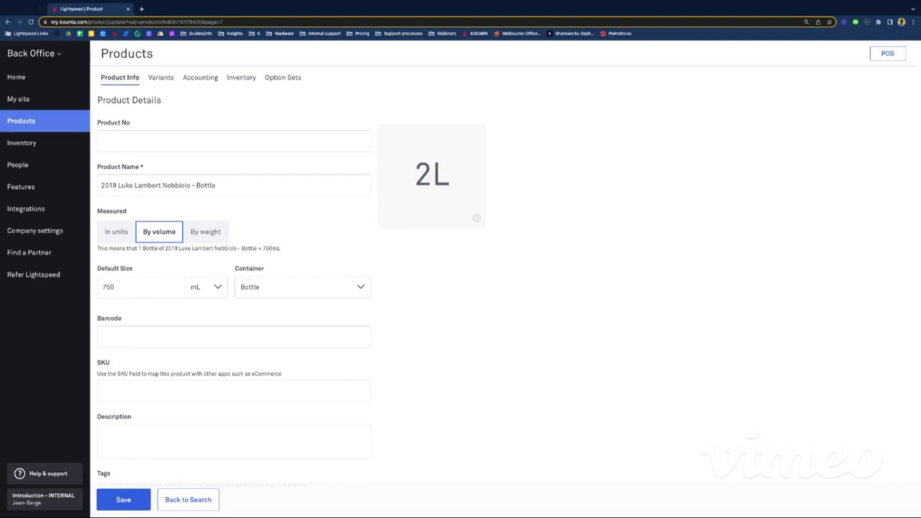
Step: Add the tag winestock to the Nebbiolo Bottle product
{"action": "scroll", "coordinate": [508, 267], "scroll_direction": "down", "scroll_amount": 2}
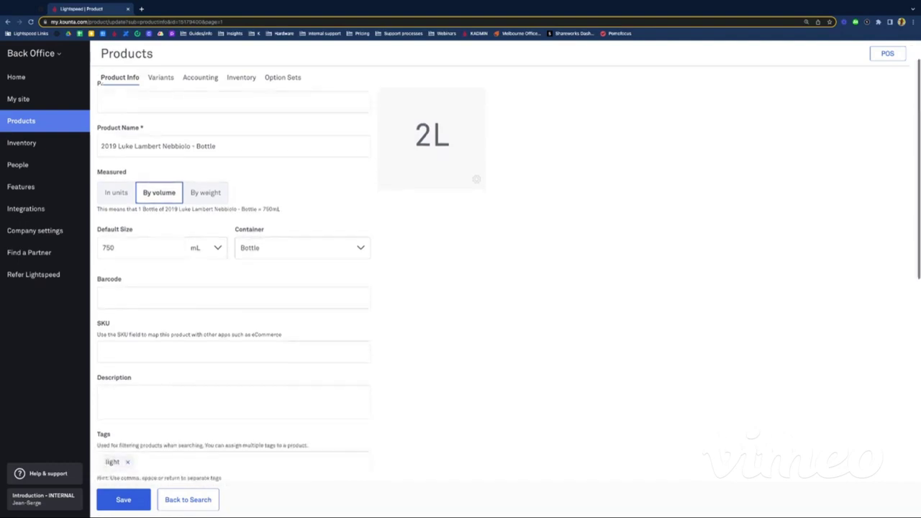
{"action": "scroll", "coordinate": [509, 267], "scroll_direction": "down", "scroll_amount": 3}
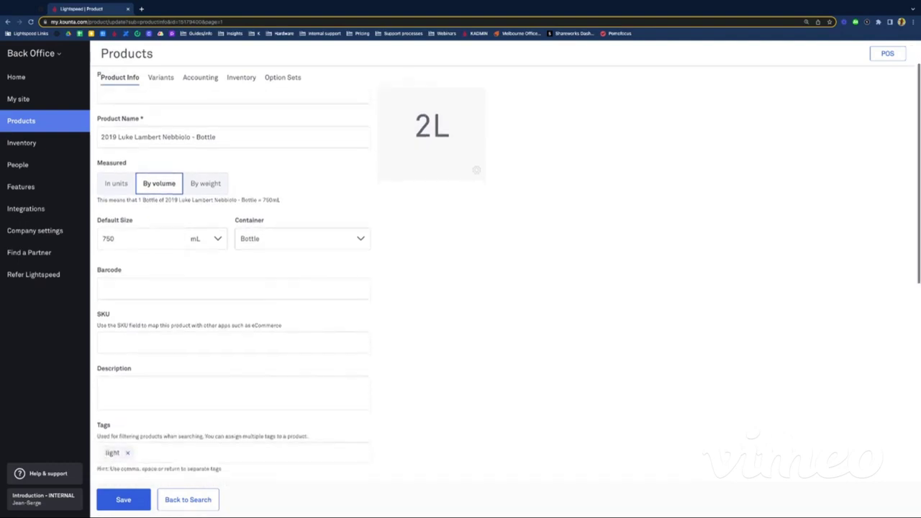
{"action": "scroll", "coordinate": [146, 246], "scroll_direction": "down", "scroll_amount": 2}
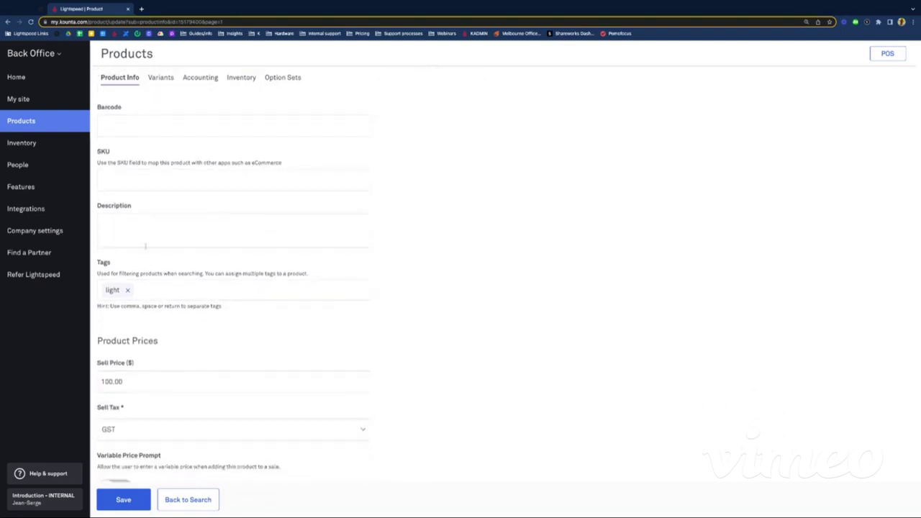
{"action": "scroll", "coordinate": [115, 252], "scroll_direction": "down", "scroll_amount": 1}
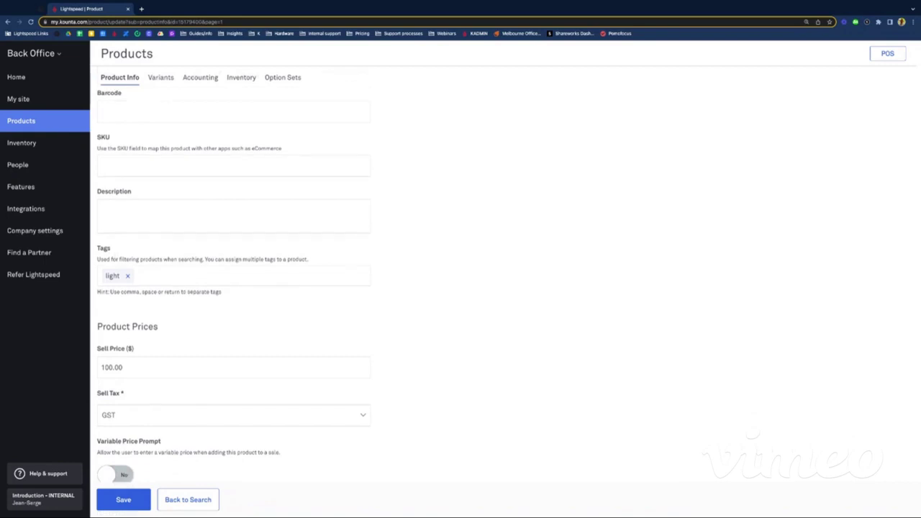
{"action": "left_click", "coordinate": [154, 272]}
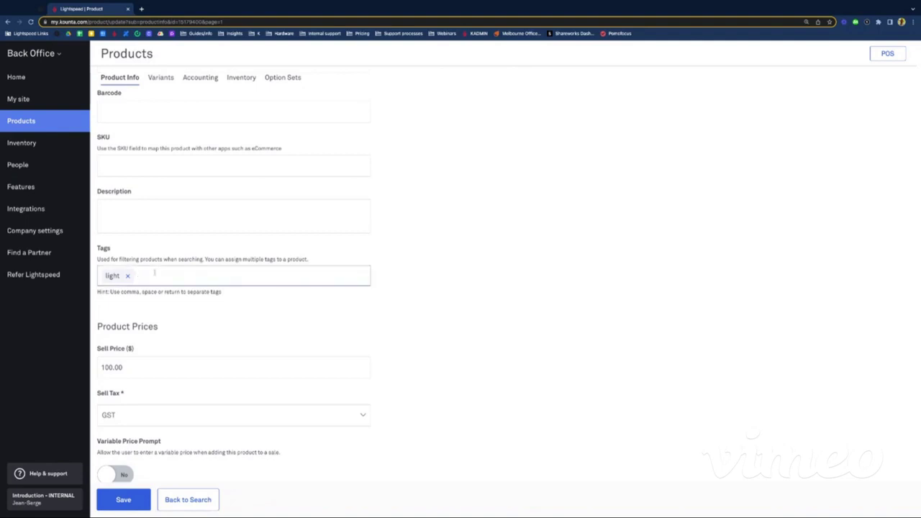
{"action": "type", "text": "winestock"}
{"action": "key", "text": "Return"}
{"action": "left_click", "coordinate": [434, 319]}
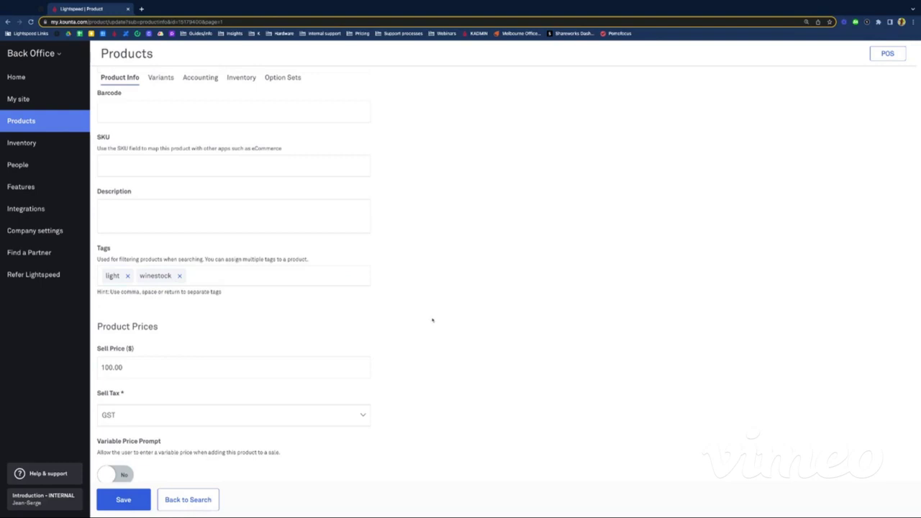
Step: Save the Nebbiolo Bottle product with its 100.00 sell and 17.0000 cost price
{"action": "scroll", "coordinate": [432, 321], "scroll_direction": "down", "scroll_amount": 5}
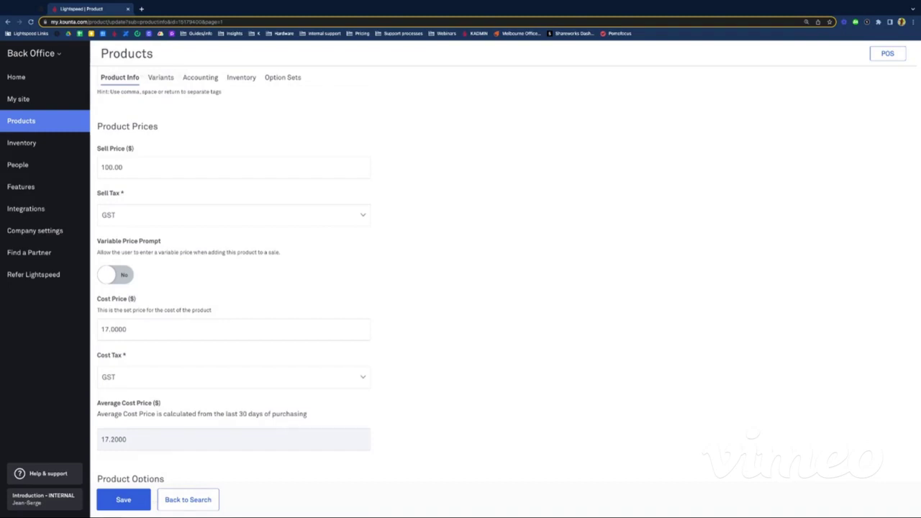
{"action": "scroll", "coordinate": [160, 330], "scroll_direction": "down", "scroll_amount": 2}
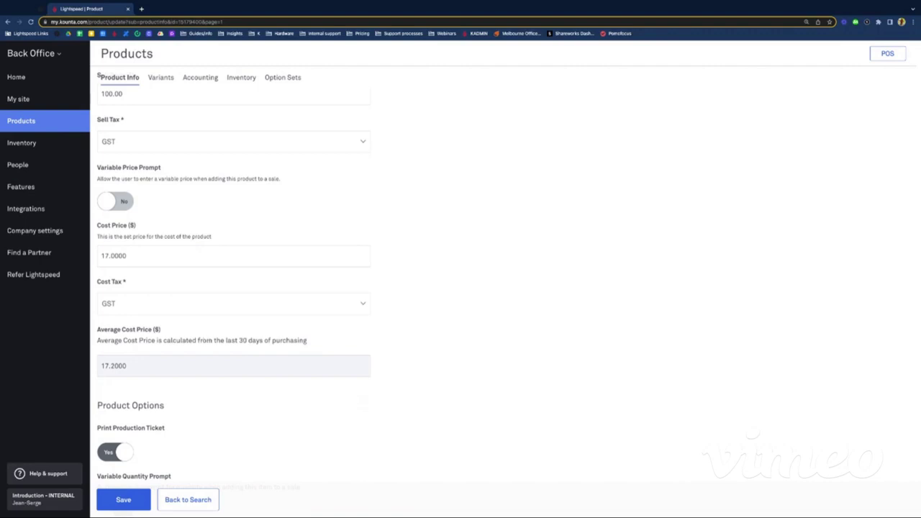
{"action": "scroll", "coordinate": [305, 288], "scroll_direction": "down", "scroll_amount": 1}
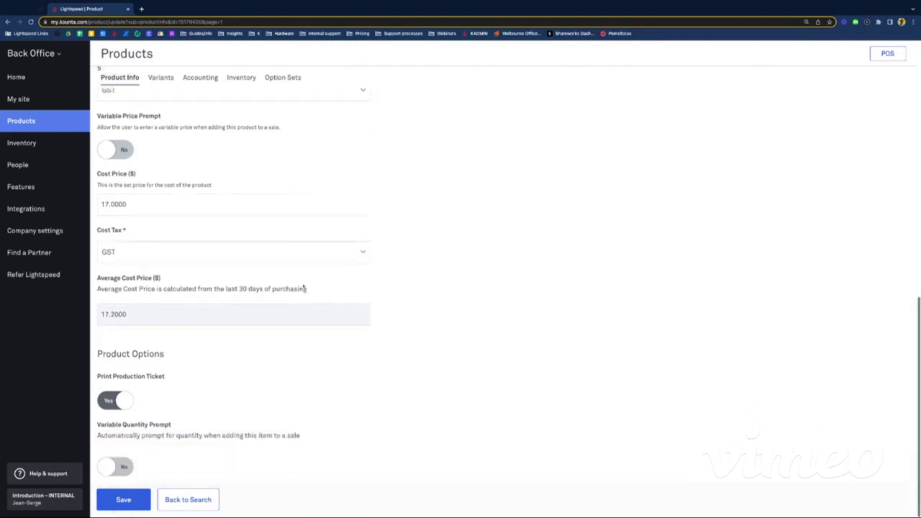
{"action": "left_click", "coordinate": [115, 506]}
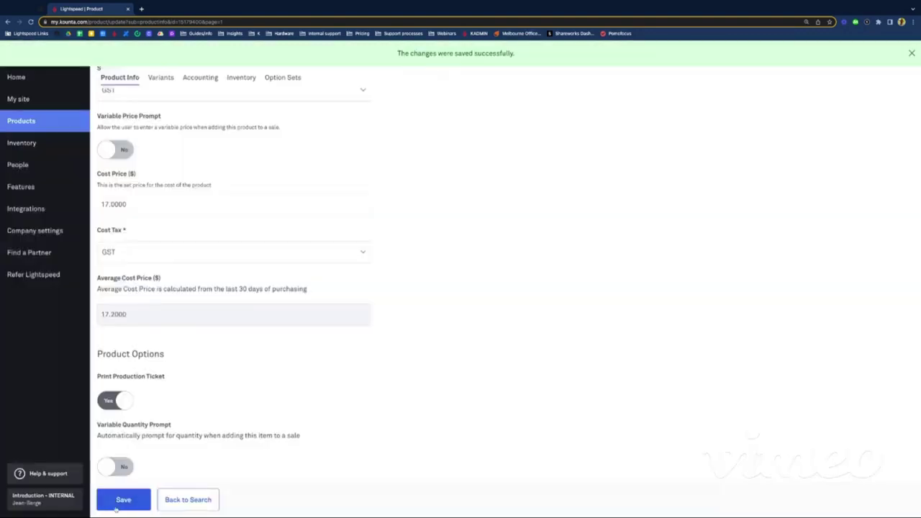
{"action": "scroll", "coordinate": [218, 351], "scroll_direction": "up", "scroll_amount": 5}
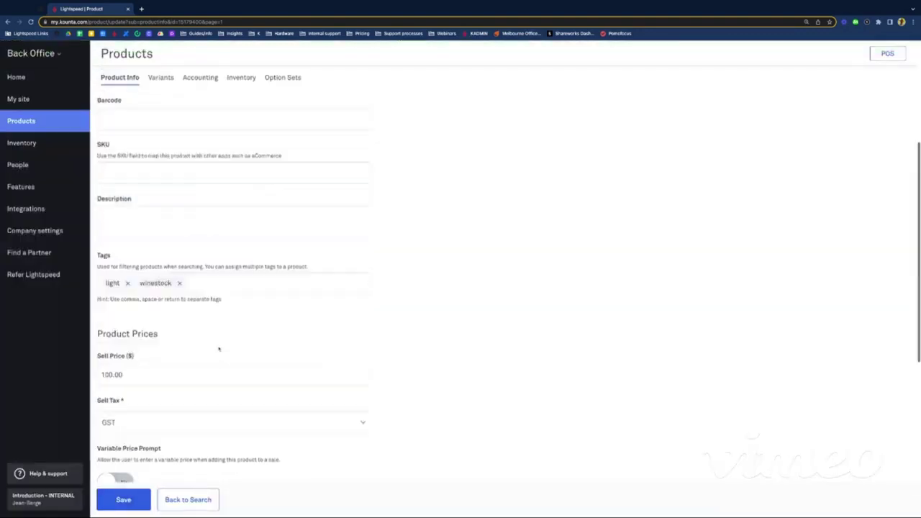
Step: Review the Bottle's accounting settings, then view its inventory settings: Boxes of 6
{"action": "scroll", "coordinate": [218, 348], "scroll_direction": "up", "scroll_amount": 3}
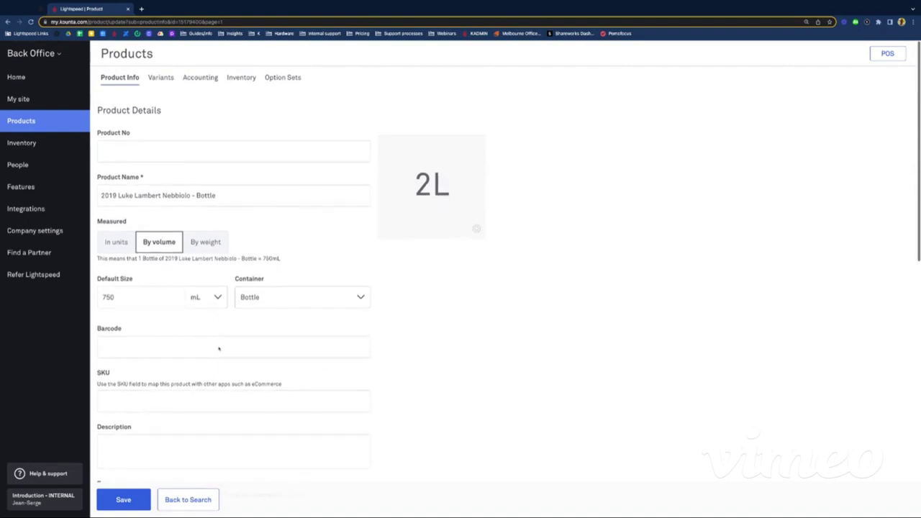
{"action": "left_click", "coordinate": [200, 80]}
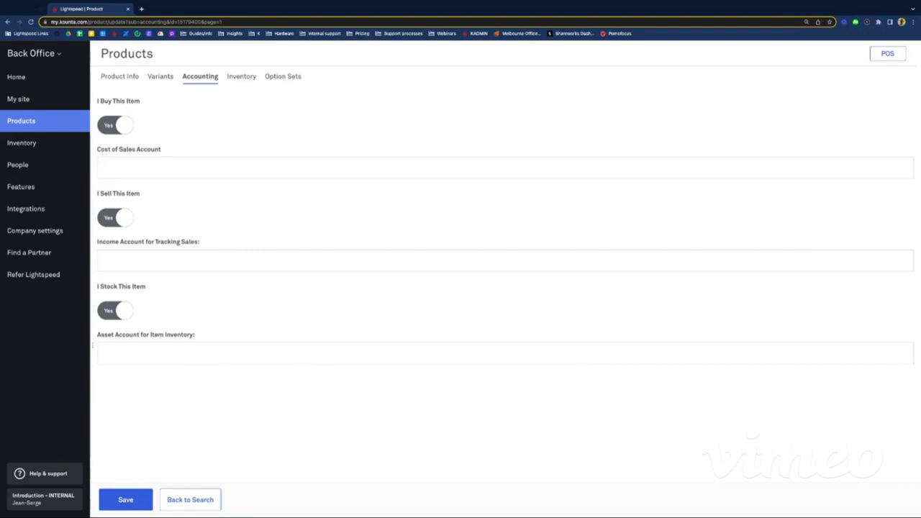
{"action": "left_click", "coordinate": [237, 81]}
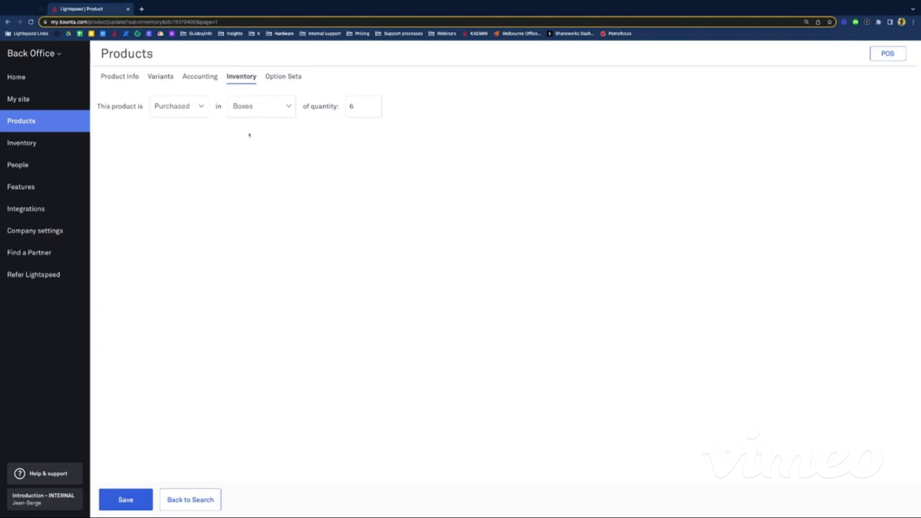
Step: Save the Bottle's Boxes-of-6 inventory settings unchanged and go back to the Products list
{"action": "left_click", "coordinate": [352, 106]}
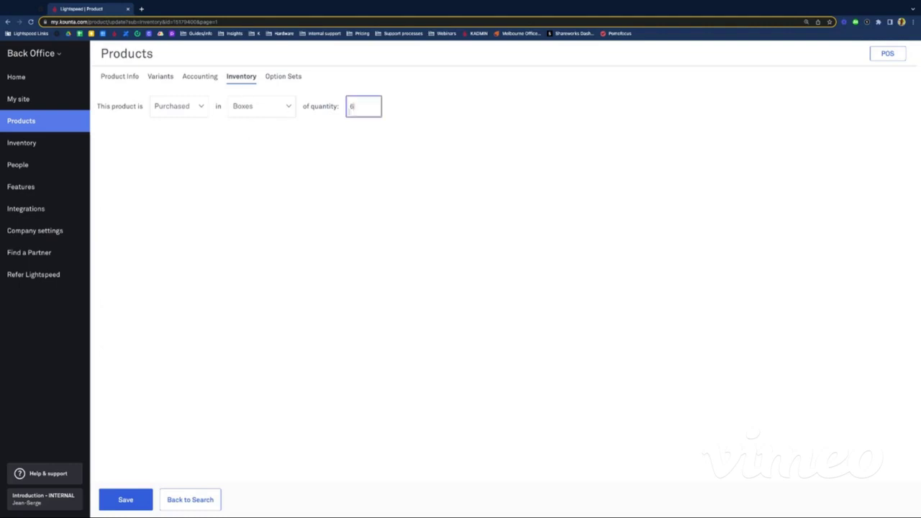
{"action": "left_click", "coordinate": [335, 187]}
{"action": "left_click", "coordinate": [118, 498]}
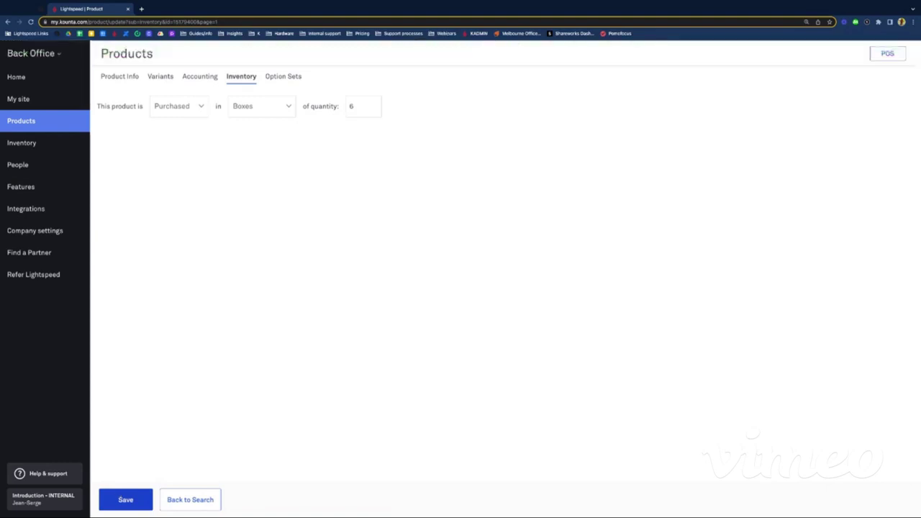
{"action": "left_click", "coordinate": [193, 499]}
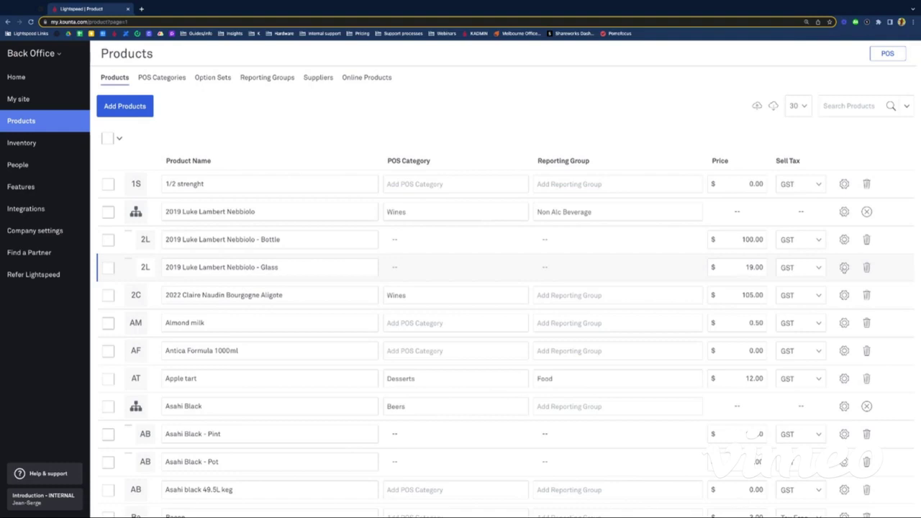
{"action": "left_click", "coordinate": [844, 267]}
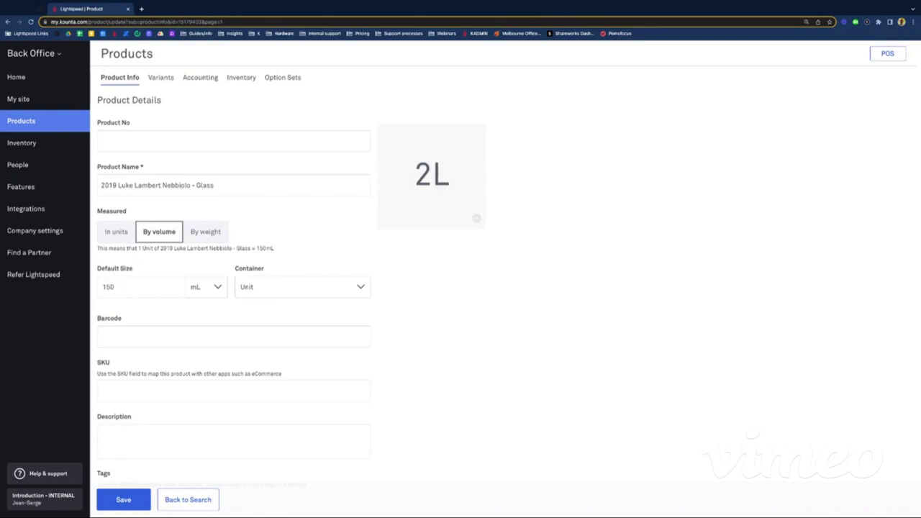
{"action": "left_click", "coordinate": [263, 287]}
{"action": "scroll", "coordinate": [258, 382], "scroll_direction": "down", "scroll_amount": 1}
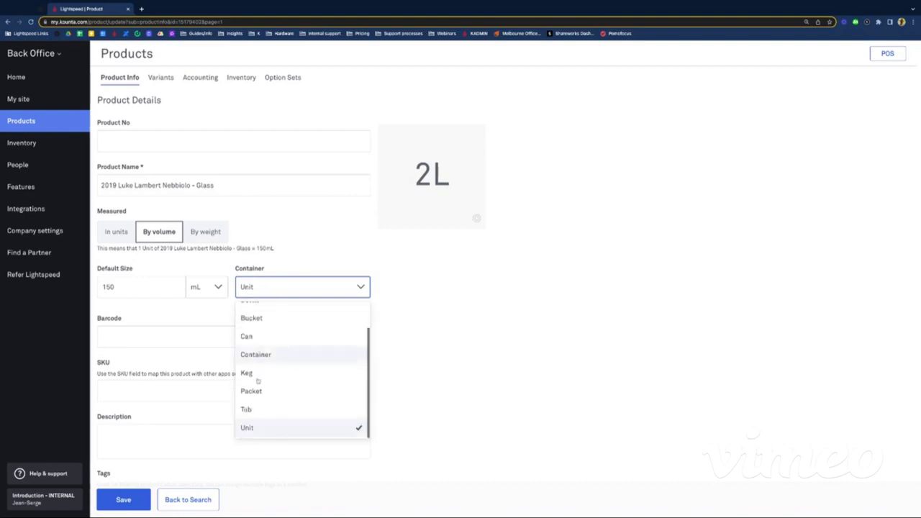
{"action": "left_click", "coordinate": [252, 428]}
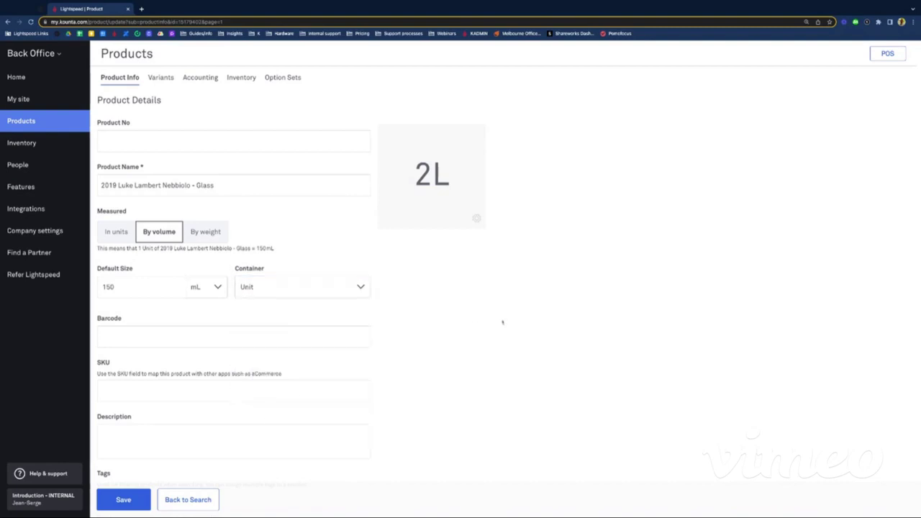
{"action": "left_click_drag", "start_coordinate": [284, 250], "coordinate": [97, 248]}
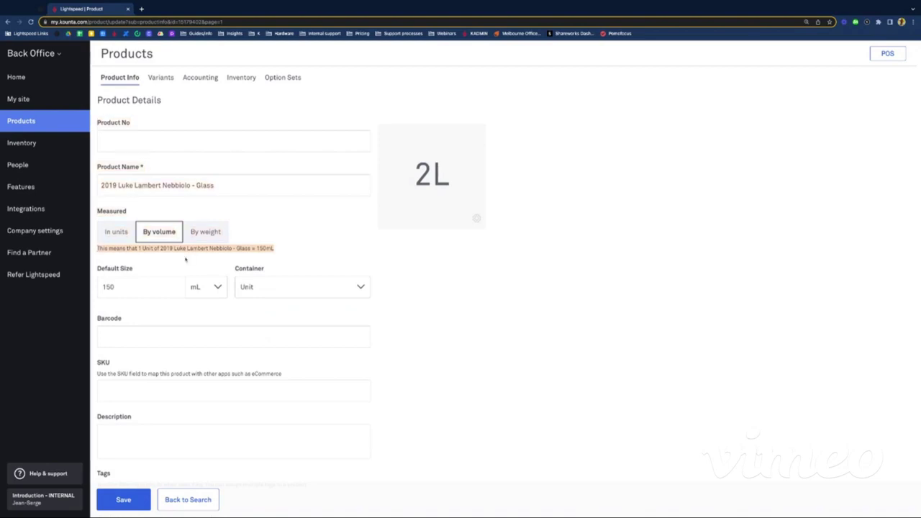
{"action": "left_click", "coordinate": [508, 356]}
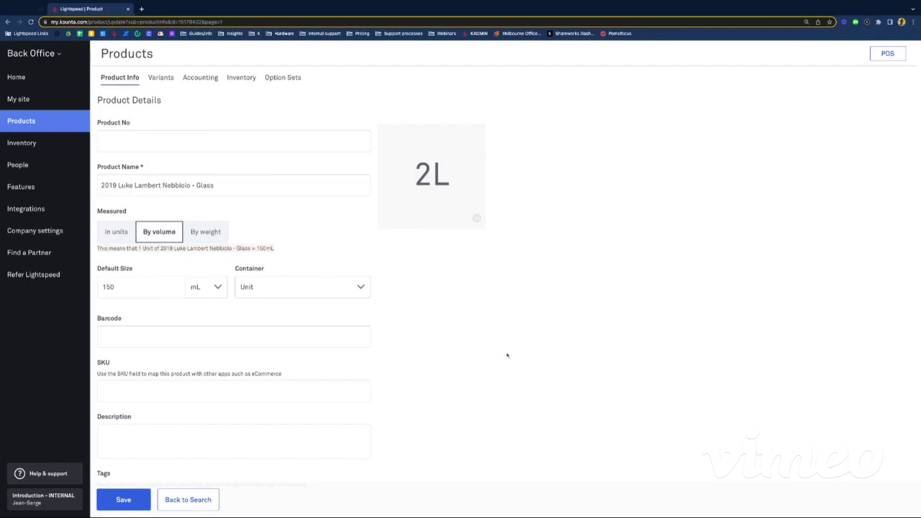
Step: Look over the Nebbiolo Glass Product Info form, then view its accounting settings
{"action": "scroll", "coordinate": [507, 356], "scroll_direction": "down", "scroll_amount": 2}
{"action": "scroll", "coordinate": [508, 356], "scroll_direction": "down", "scroll_amount": 3}
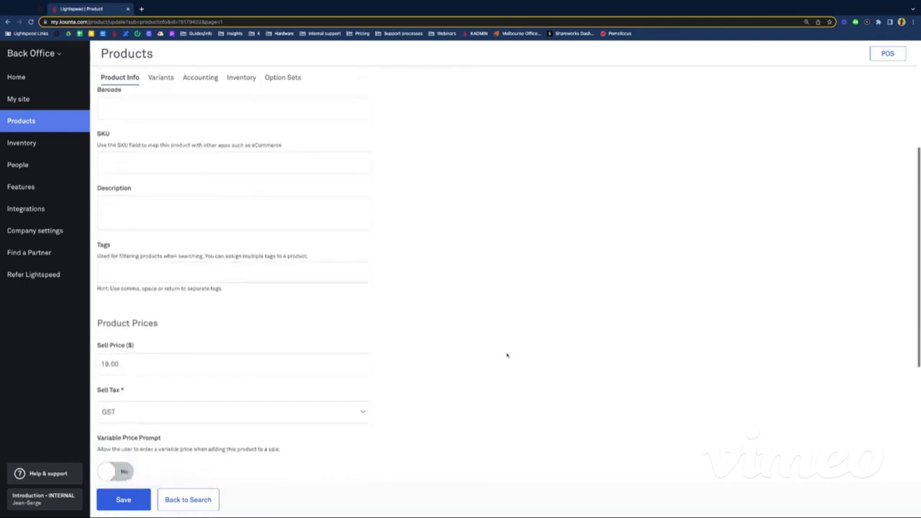
{"action": "scroll", "coordinate": [387, 297], "scroll_direction": "down", "scroll_amount": 6}
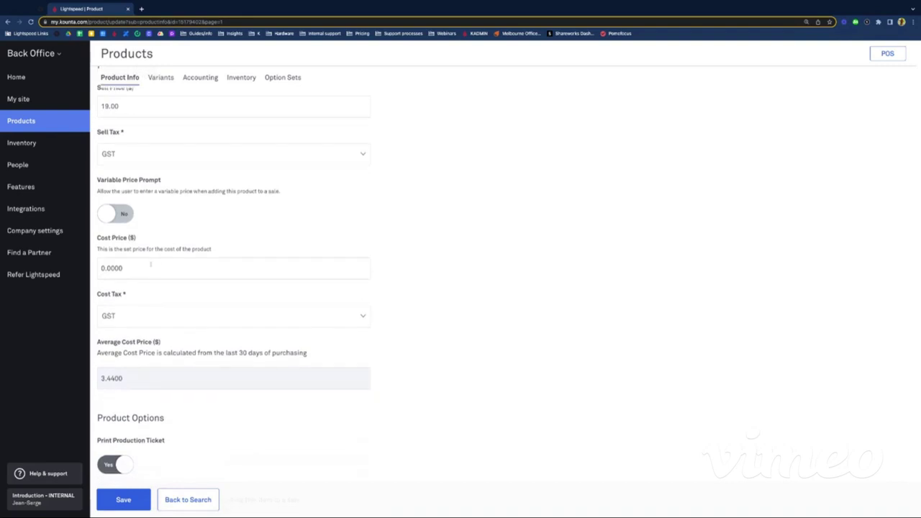
{"action": "scroll", "coordinate": [145, 266], "scroll_direction": "down", "scroll_amount": 2}
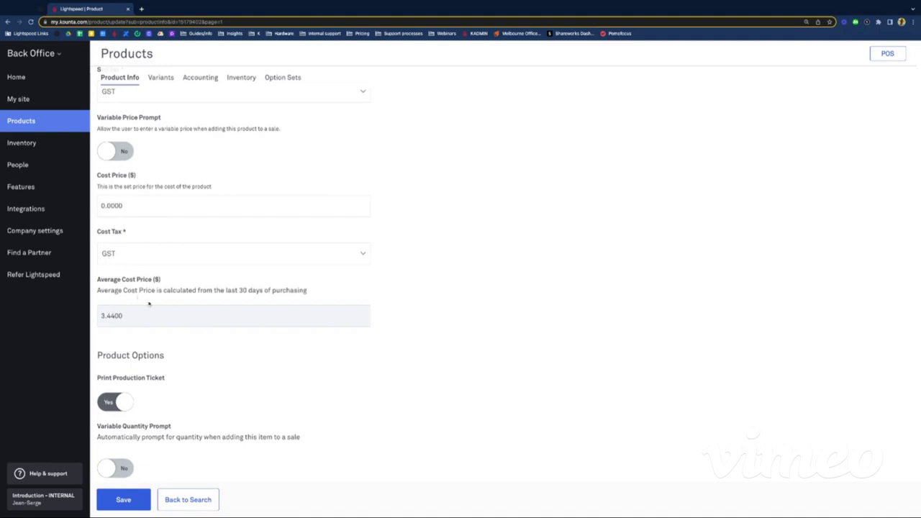
{"action": "scroll", "coordinate": [202, 325], "scroll_direction": "down", "scroll_amount": 1}
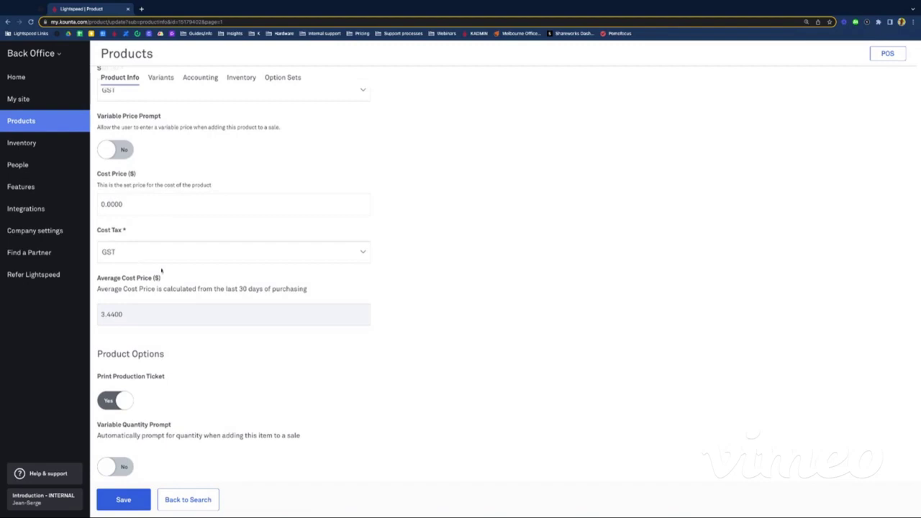
{"action": "scroll", "coordinate": [168, 271], "scroll_direction": "up", "scroll_amount": 7}
{"action": "scroll", "coordinate": [168, 271], "scroll_direction": "down", "scroll_amount": 1}
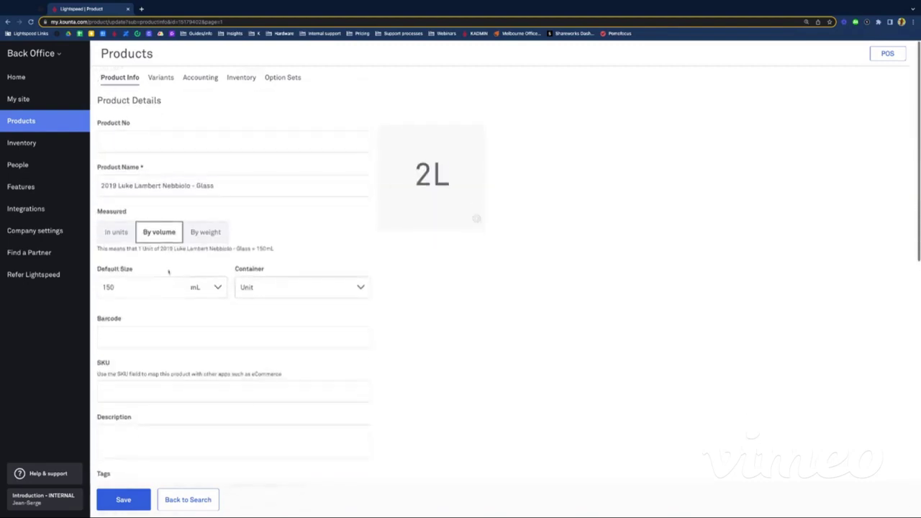
{"action": "left_click", "coordinate": [204, 80]}
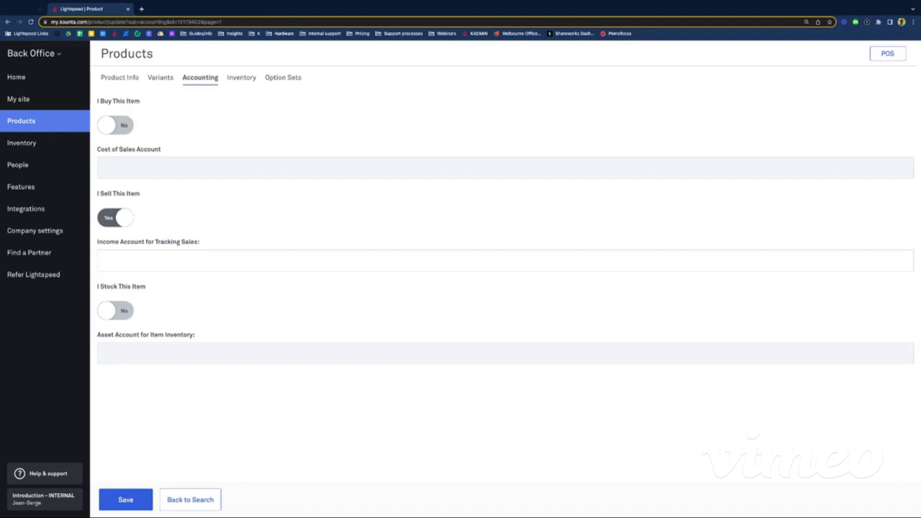
Step: Save the Glass product's accounting with I Stock This Item left at No
{"action": "left_click", "coordinate": [114, 308]}
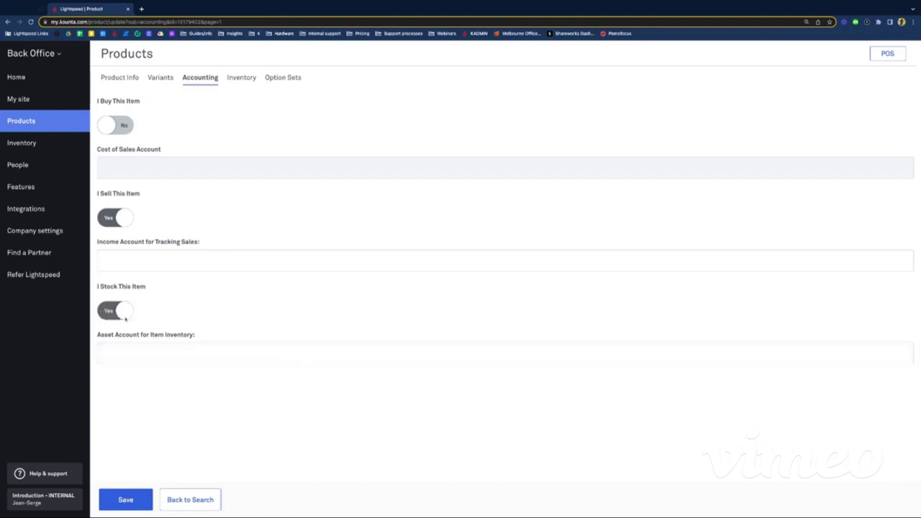
{"action": "left_click", "coordinate": [122, 315]}
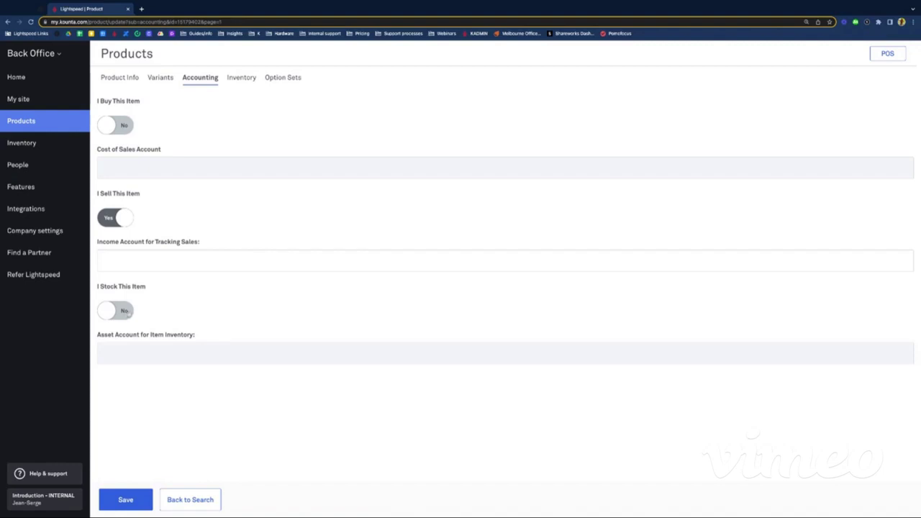
{"action": "left_click", "coordinate": [127, 499]}
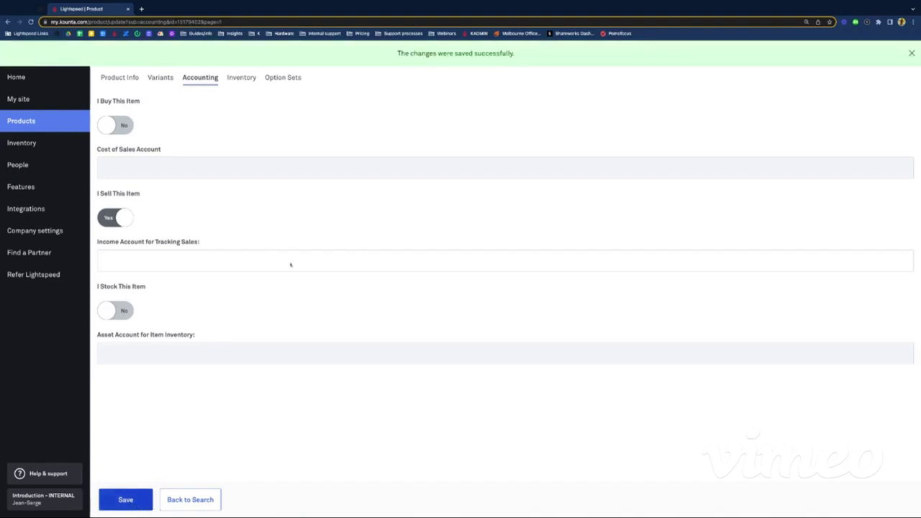
{"action": "left_click", "coordinate": [241, 78]}
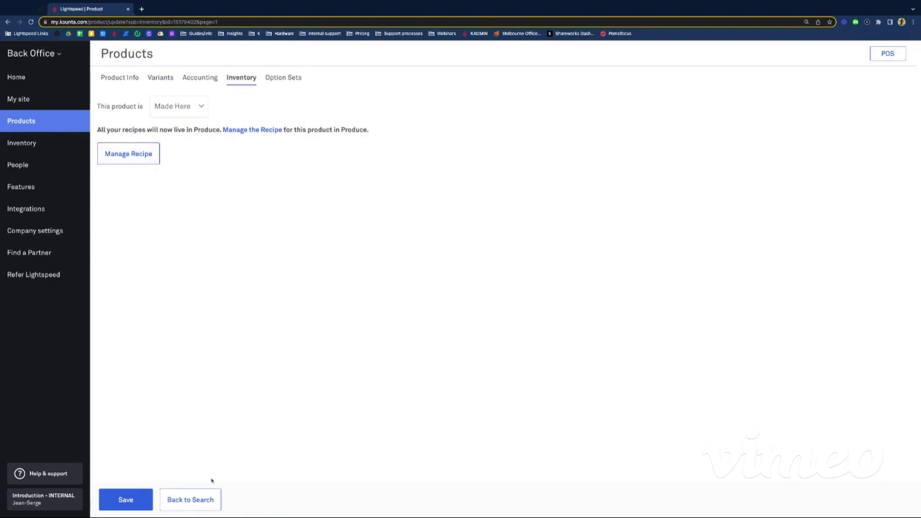
Step: Save the Glass product's Made Here inventory settings and return to the Products list
{"action": "left_click", "coordinate": [128, 499]}
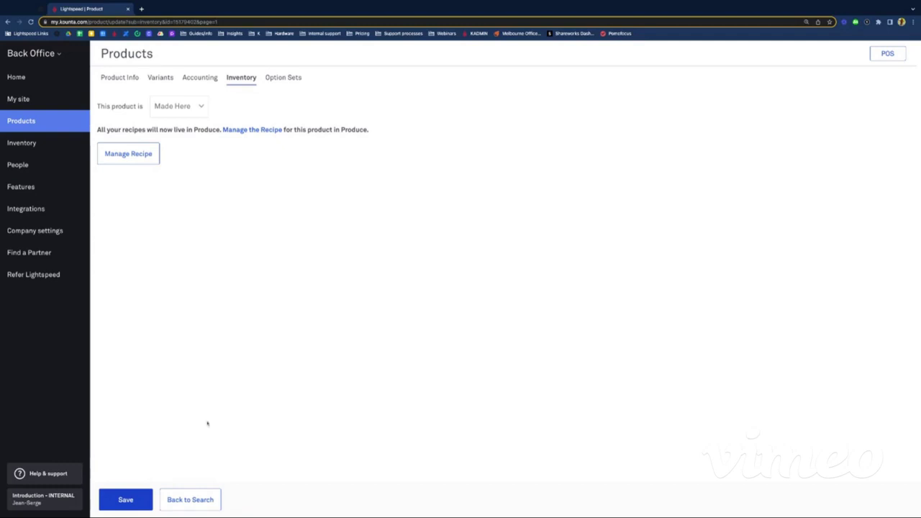
{"action": "left_click", "coordinate": [21, 121]}
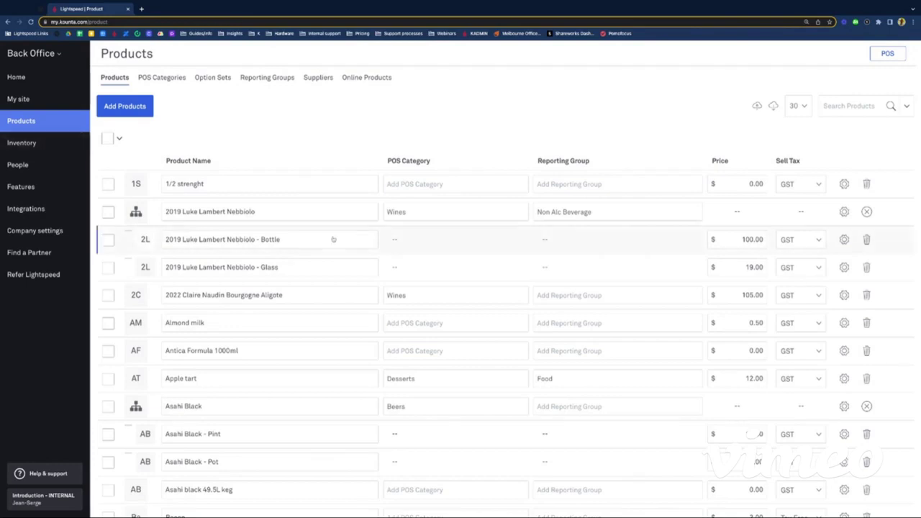
Step: Search the Products list for 'tang' to find the Tanqueray items
{"action": "left_click", "coordinate": [858, 107]}
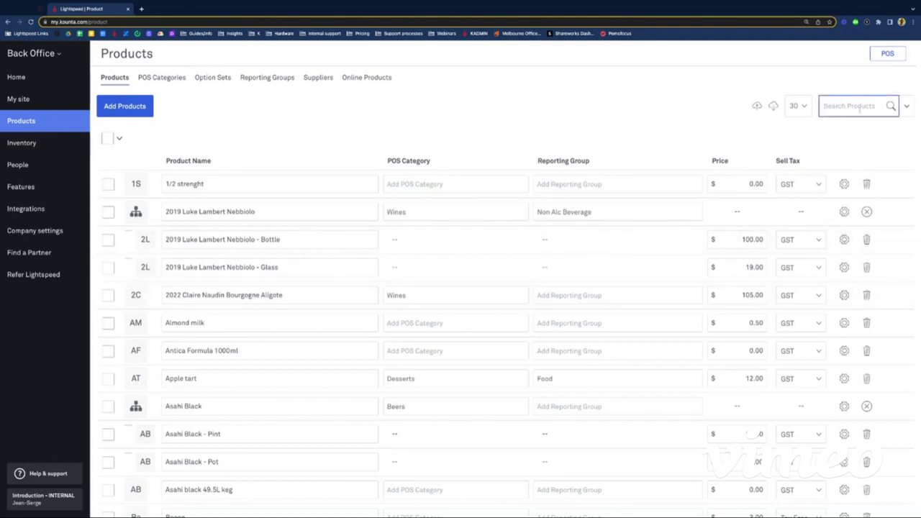
{"action": "type", "text": "tang"}
{"action": "key", "text": "Return"}
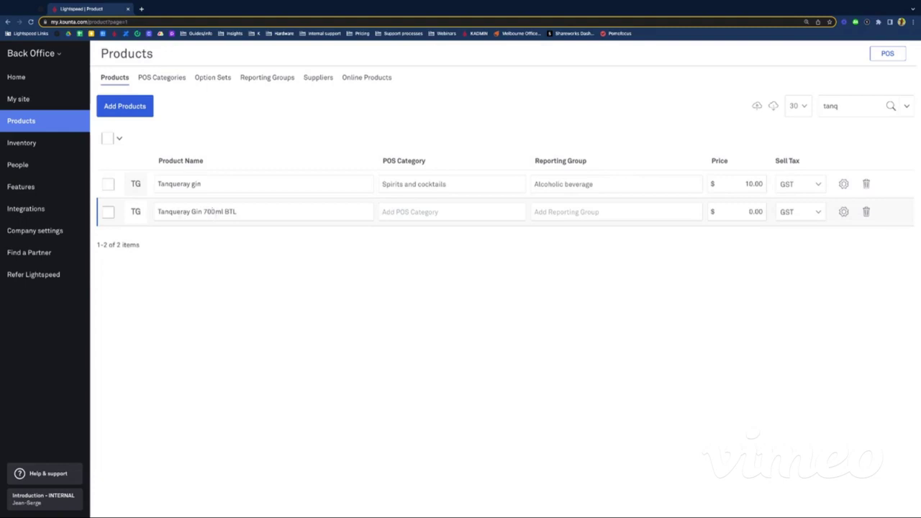
Step: Rename Tanqueray Gin 700ml BTL to Tanqueray Gin 700ml bottle
{"action": "left_click", "coordinate": [201, 212]}
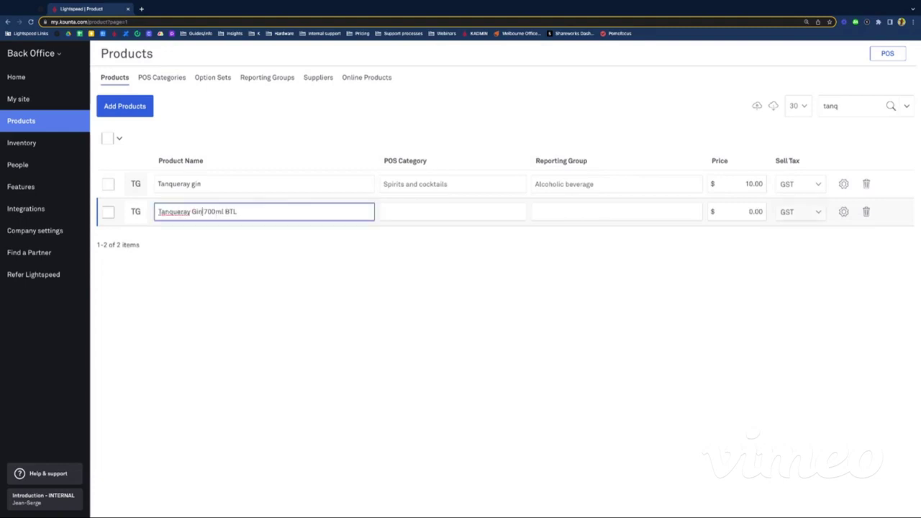
{"action": "left_click", "coordinate": [207, 252]}
{"action": "double_click", "coordinate": [214, 211]}
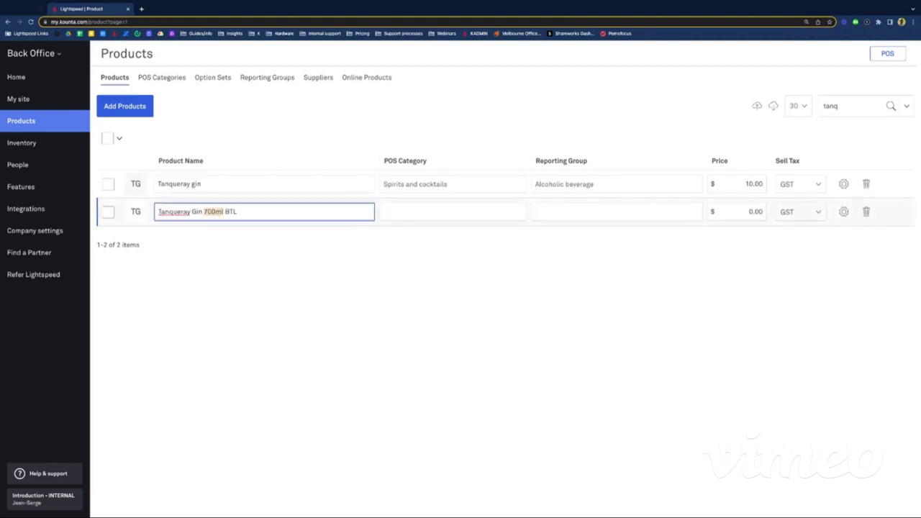
{"action": "double_click", "coordinate": [229, 212]}
{"action": "type", "text": "bottle"}
{"action": "left_click", "coordinate": [261, 273]}
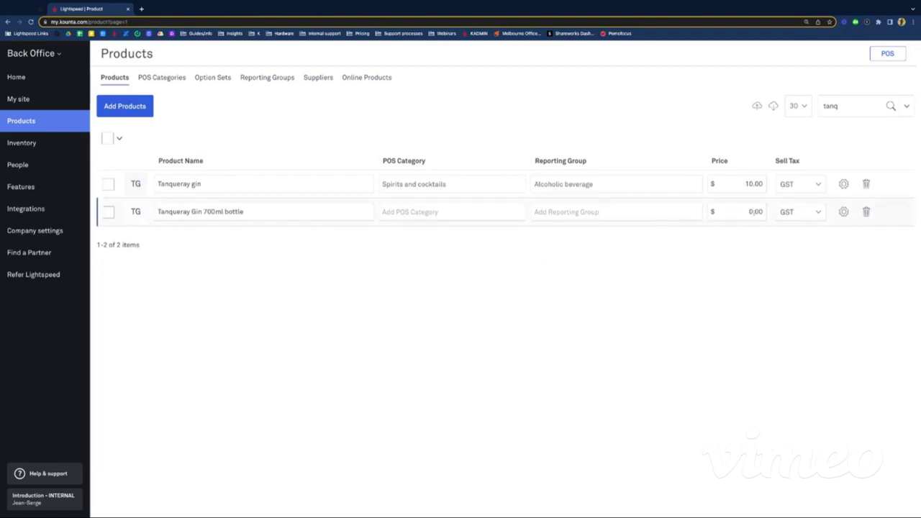
{"action": "left_click", "coordinate": [843, 211]}
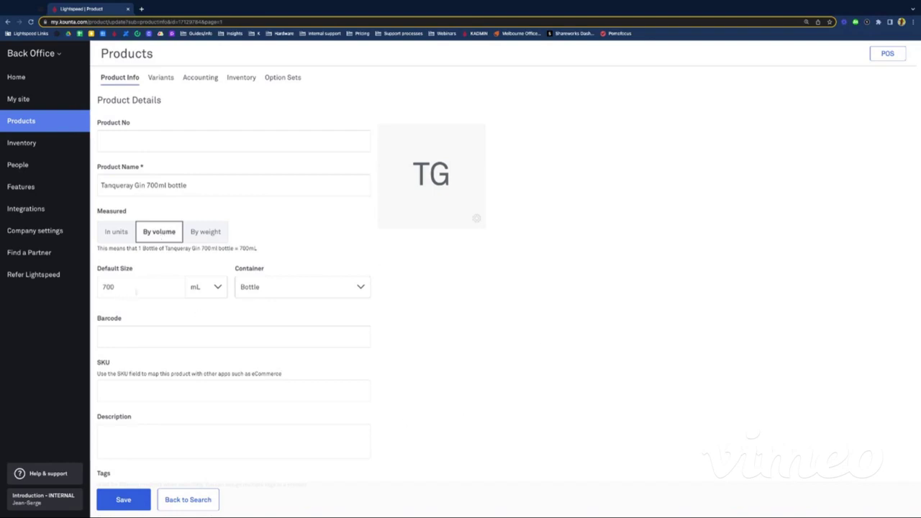
Step: Tag Tanqueray Gin 700ml bottle with spiritstock, save it, and view its accounting settings
{"action": "scroll", "coordinate": [138, 296], "scroll_direction": "down", "scroll_amount": 6}
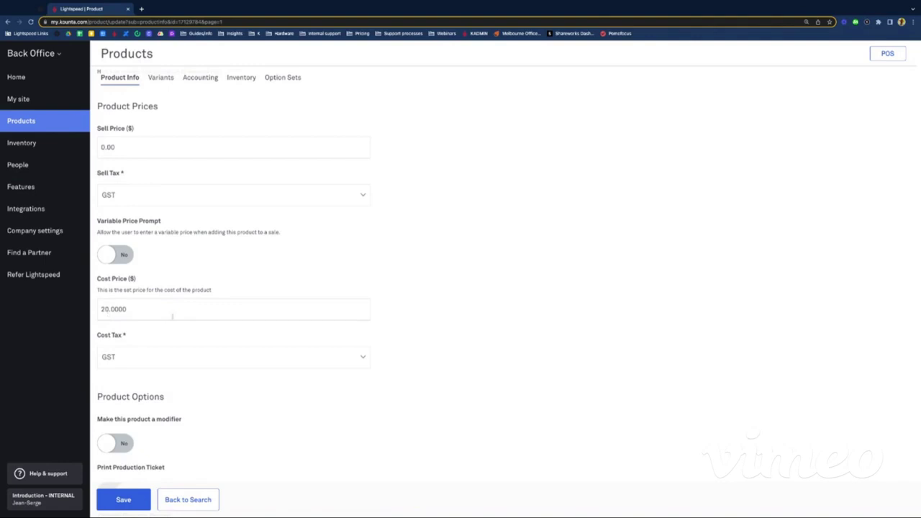
{"action": "scroll", "coordinate": [172, 316], "scroll_direction": "up", "scroll_amount": 6}
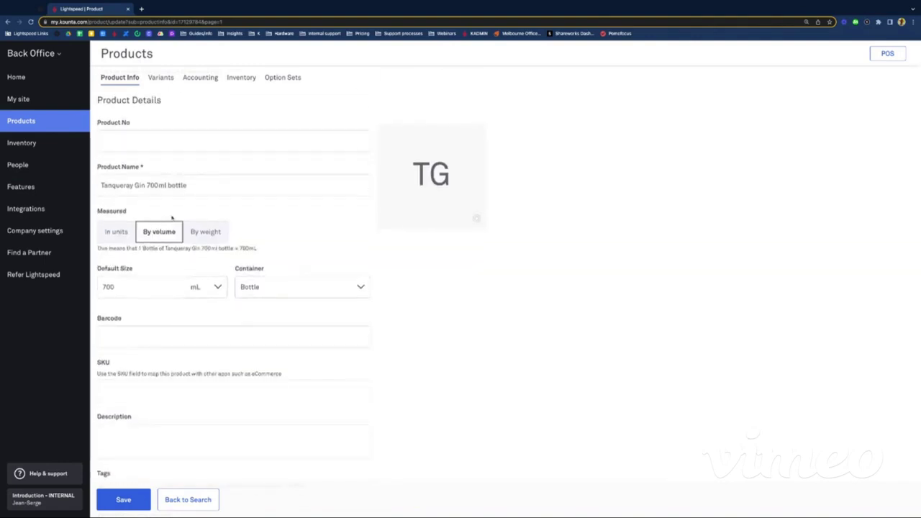
{"action": "scroll", "coordinate": [211, 275], "scroll_direction": "down", "scroll_amount": 4}
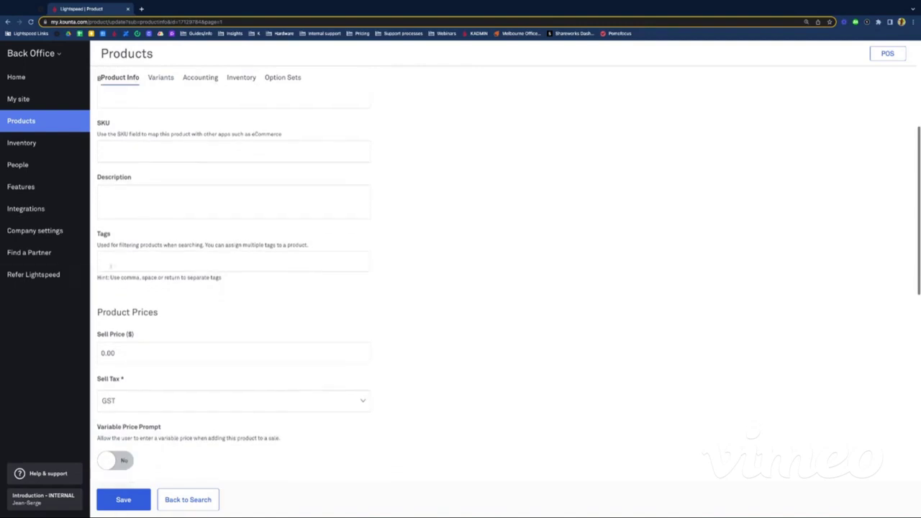
{"action": "left_click", "coordinate": [114, 264]}
{"action": "type", "text": "spiri"}
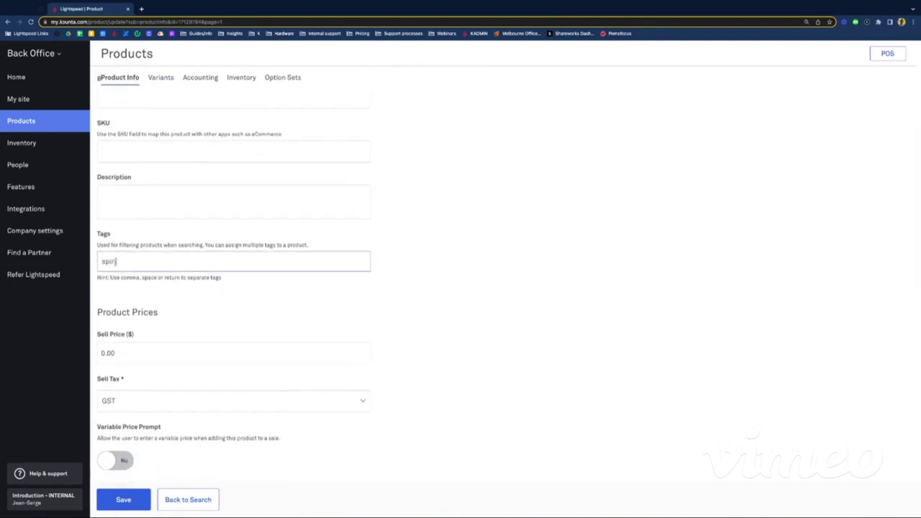
{"action": "type", "text": "tstock"}
{"action": "key", "text": "Return"}
{"action": "left_click", "coordinate": [121, 507]}
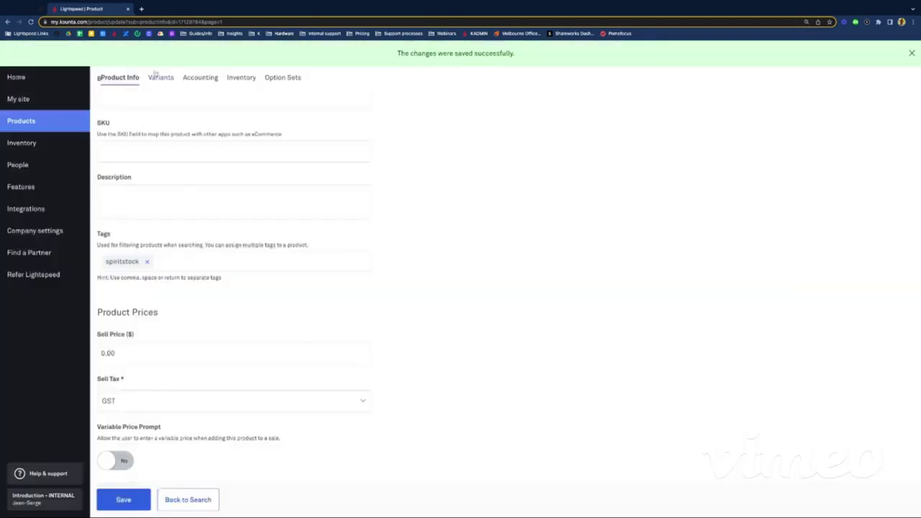
{"action": "left_click", "coordinate": [198, 82]}
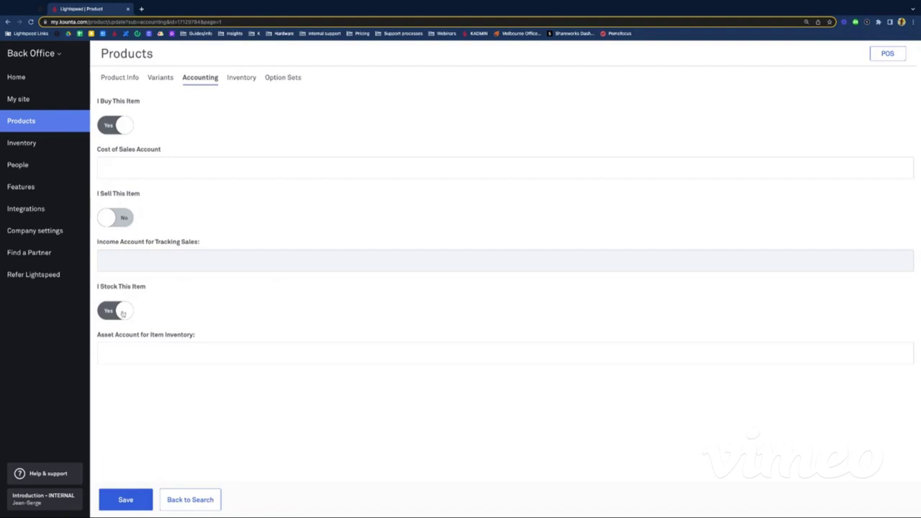
Step: Leave the product page and return to the 'tanq' results showing Tanqueray gin and Tanqueray Gin 700ml bottle
{"action": "left_click", "coordinate": [234, 78]}
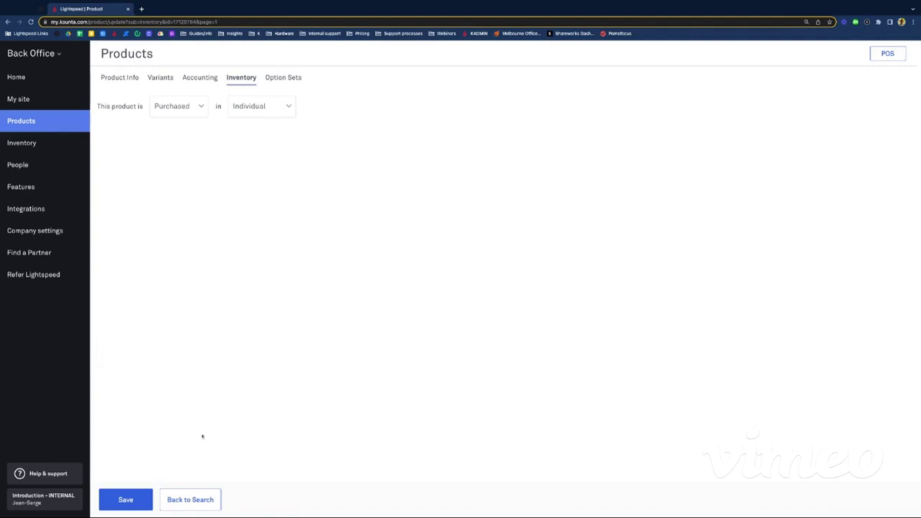
{"action": "left_click", "coordinate": [195, 501]}
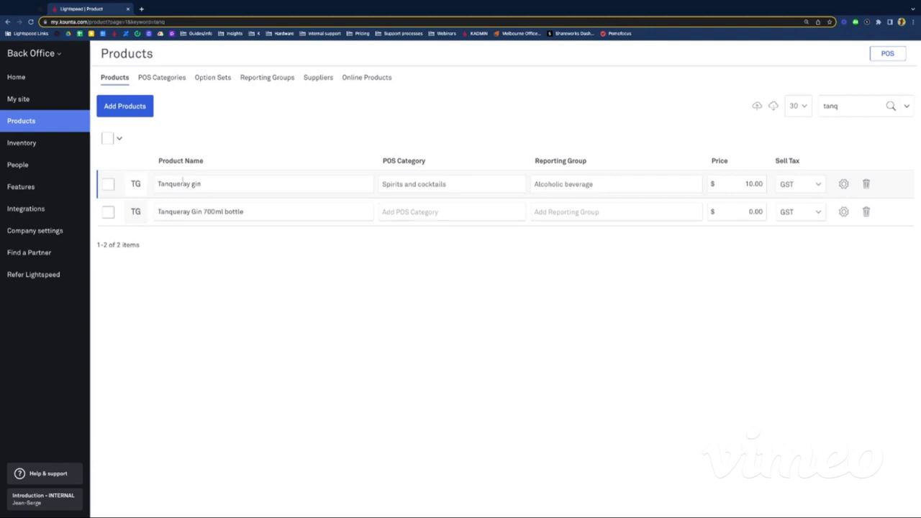
Step: Open Tanqueray gin, look over its product info and prices, and view its Accounting settings
{"action": "left_click", "coordinate": [843, 184]}
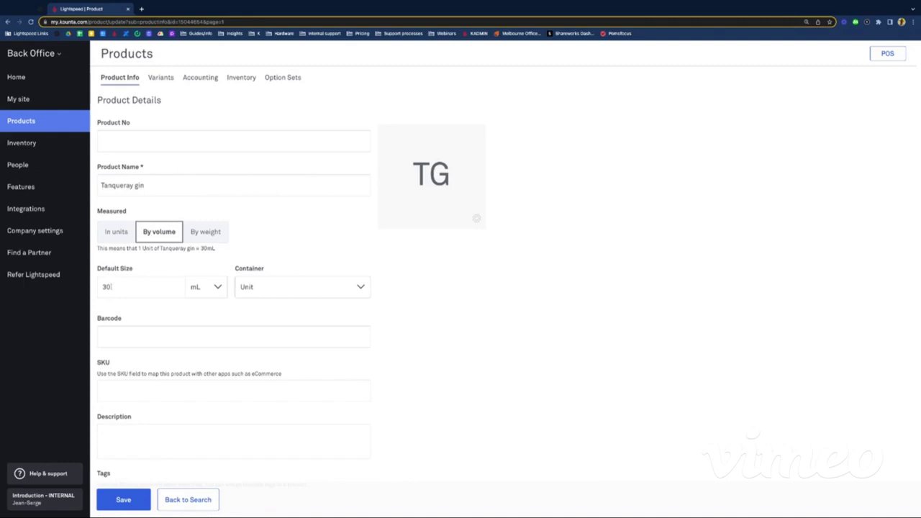
{"action": "scroll", "coordinate": [115, 288], "scroll_direction": "down", "scroll_amount": 1}
{"action": "scroll", "coordinate": [126, 291], "scroll_direction": "up", "scroll_amount": 1}
{"action": "scroll", "coordinate": [141, 297], "scroll_direction": "down", "scroll_amount": 1}
{"action": "scroll", "coordinate": [141, 297], "scroll_direction": "down", "scroll_amount": 12}
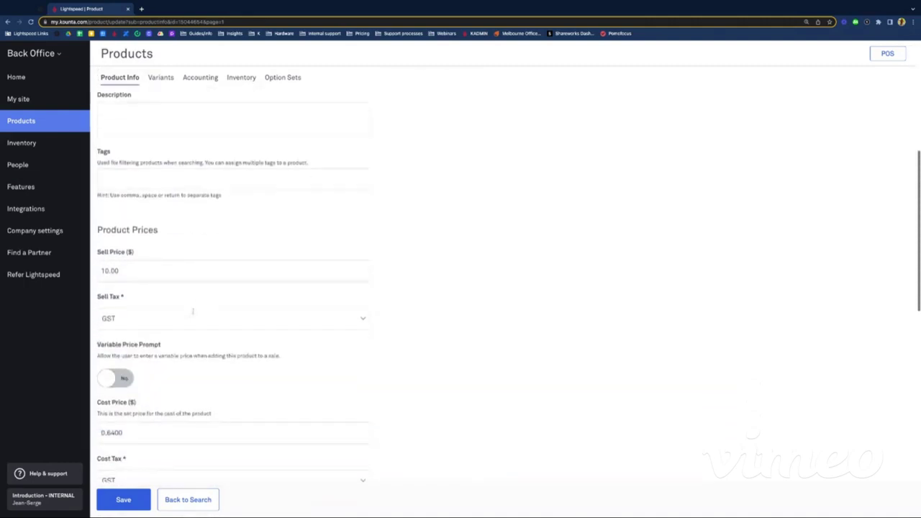
{"action": "scroll", "coordinate": [165, 353], "scroll_direction": "down", "scroll_amount": 1}
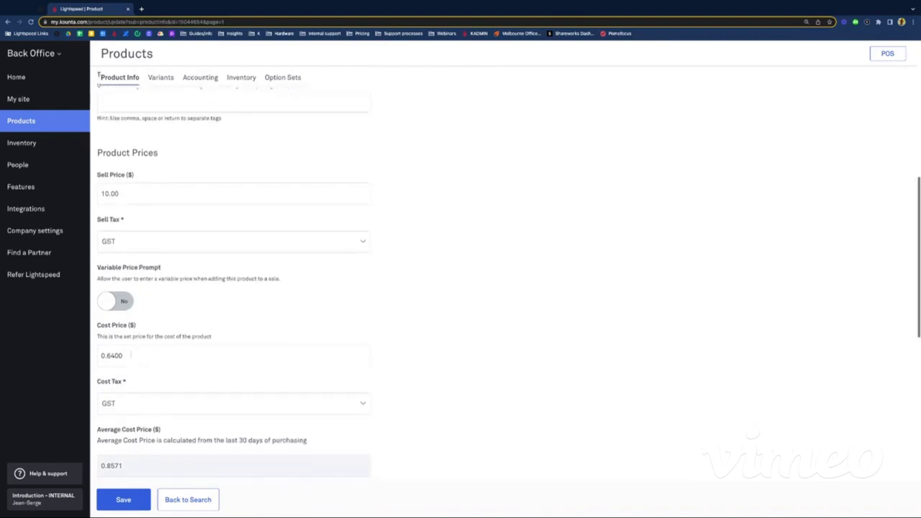
{"action": "scroll", "coordinate": [180, 351], "scroll_direction": "down", "scroll_amount": 1}
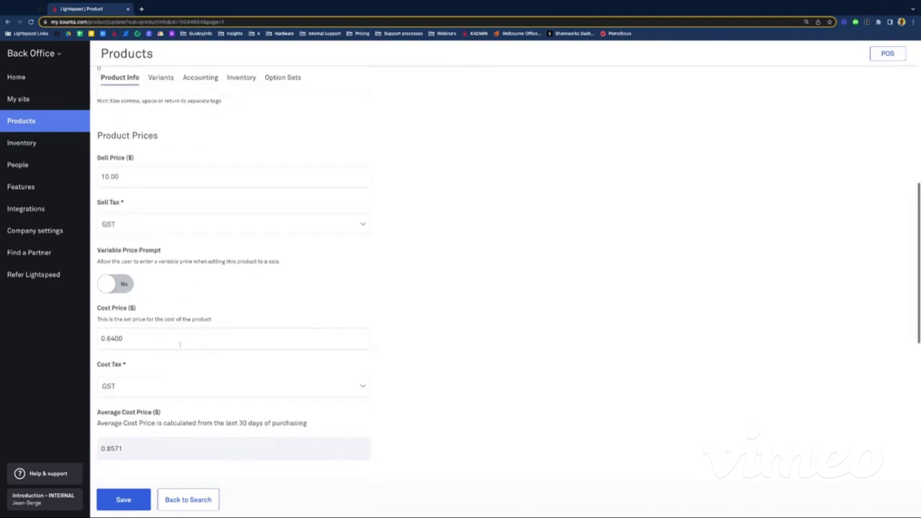
{"action": "scroll", "coordinate": [205, 391], "scroll_direction": "up", "scroll_amount": 15}
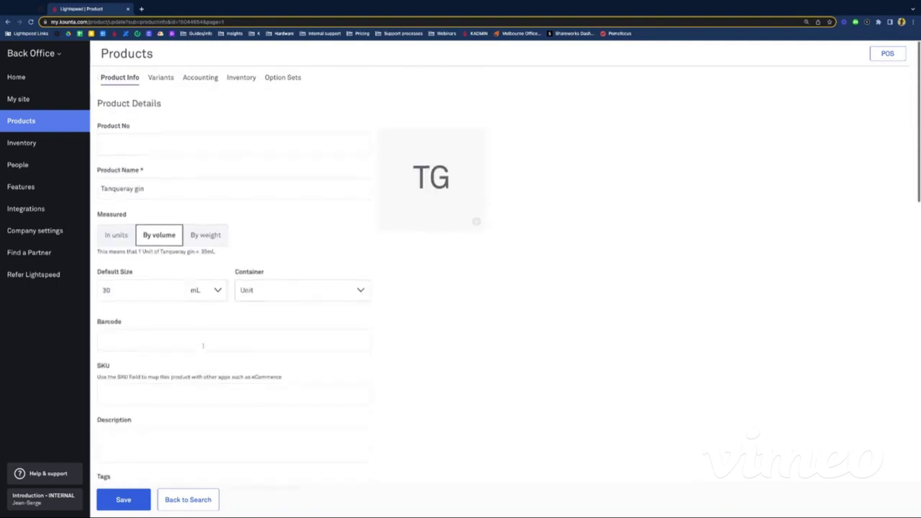
{"action": "left_click", "coordinate": [195, 79]}
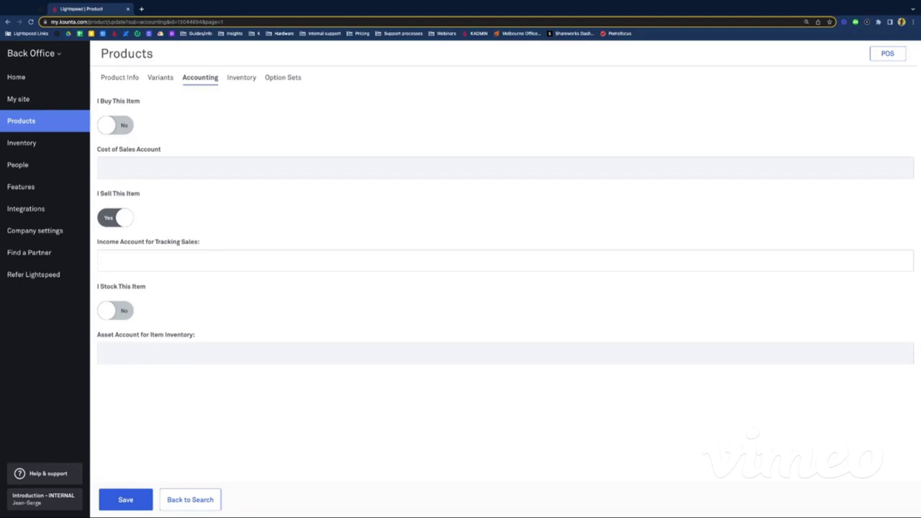
Step: Compare the Tanqueray gin's Inventory, Product Info and Accounting tabs
{"action": "left_click", "coordinate": [252, 79]}
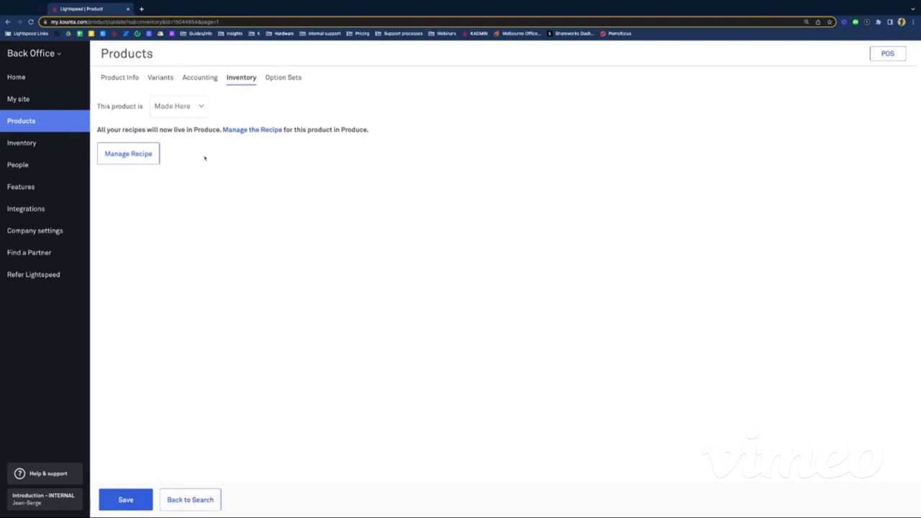
{"action": "left_click", "coordinate": [112, 76]}
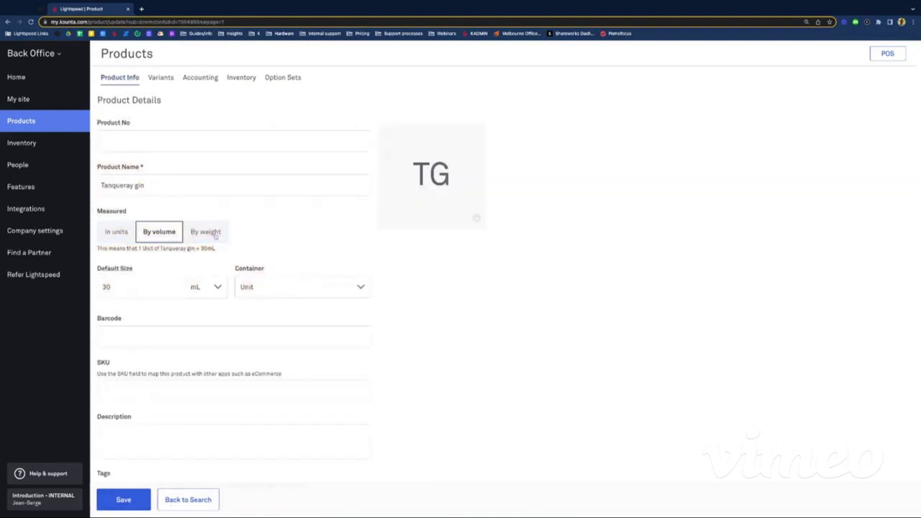
{"action": "left_click", "coordinate": [193, 80]}
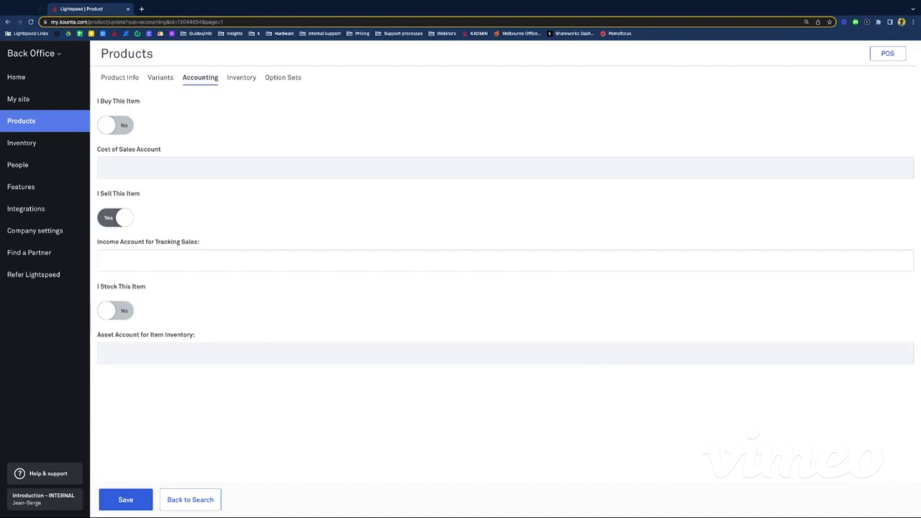
{"action": "left_click", "coordinate": [235, 79]}
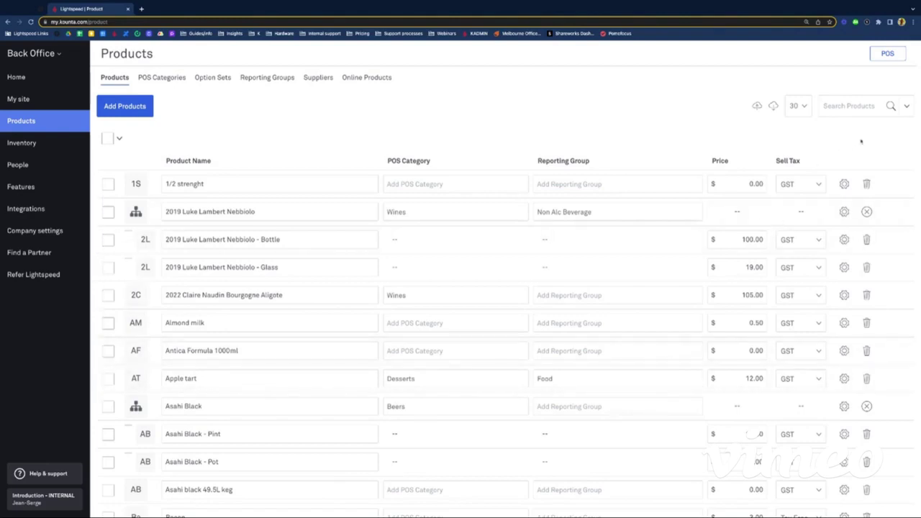
Step: Filter products by the Wines, Wines by the bottle and Wines by the glass categories, leaving 16 items
{"action": "left_click", "coordinate": [906, 106]}
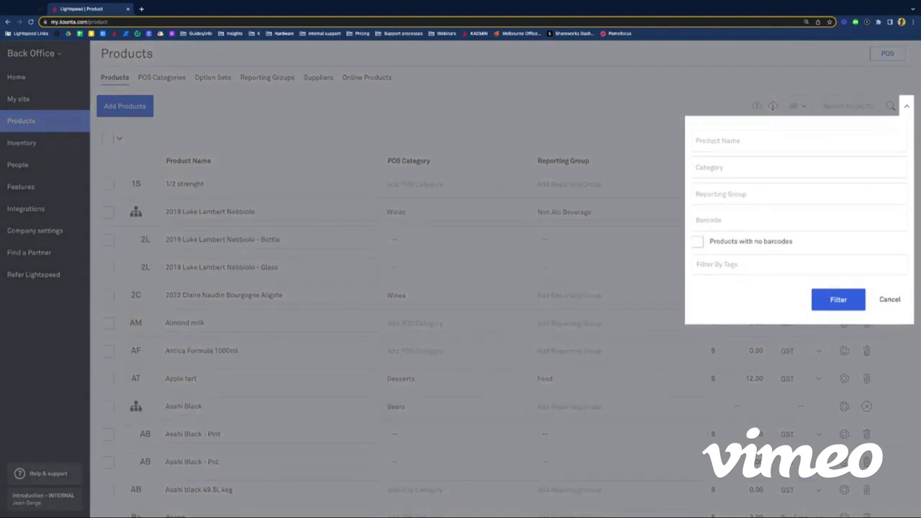
{"action": "left_click", "coordinate": [744, 167]}
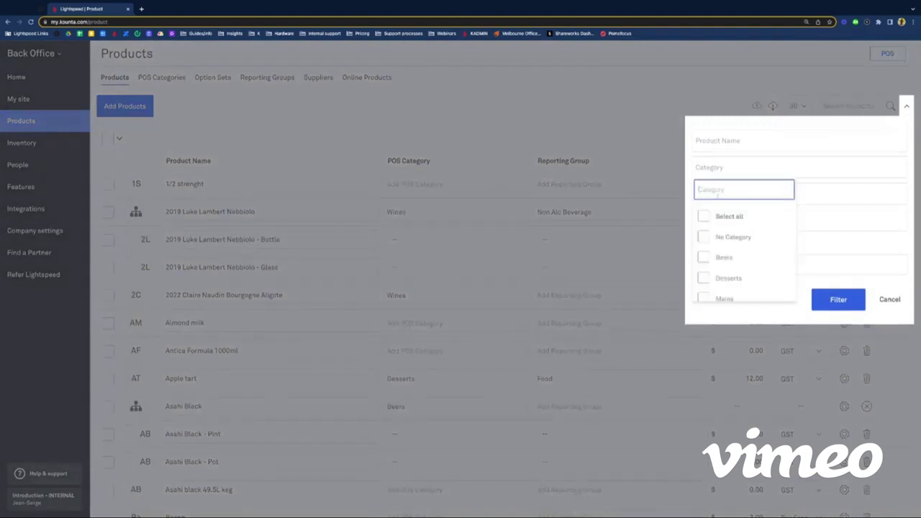
{"action": "scroll", "coordinate": [724, 225], "scroll_direction": "down", "scroll_amount": 5}
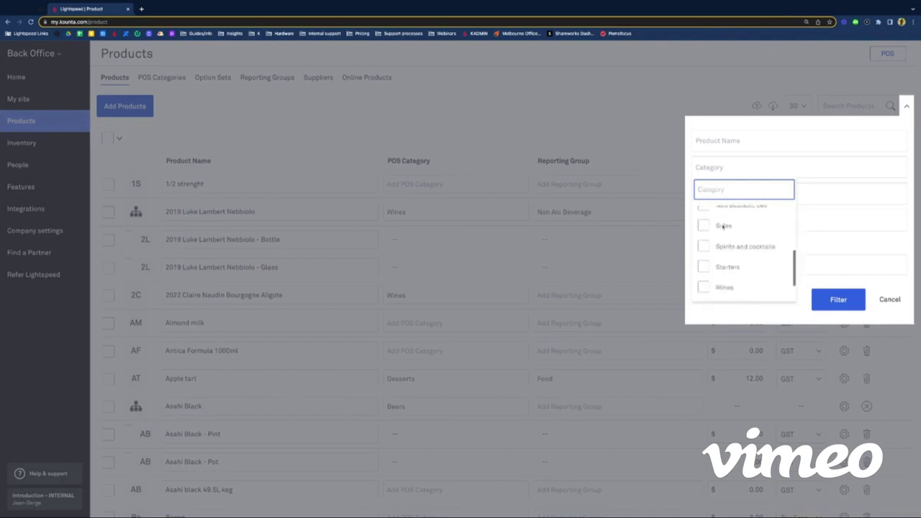
{"action": "scroll", "coordinate": [723, 226], "scroll_direction": "down", "scroll_amount": 2}
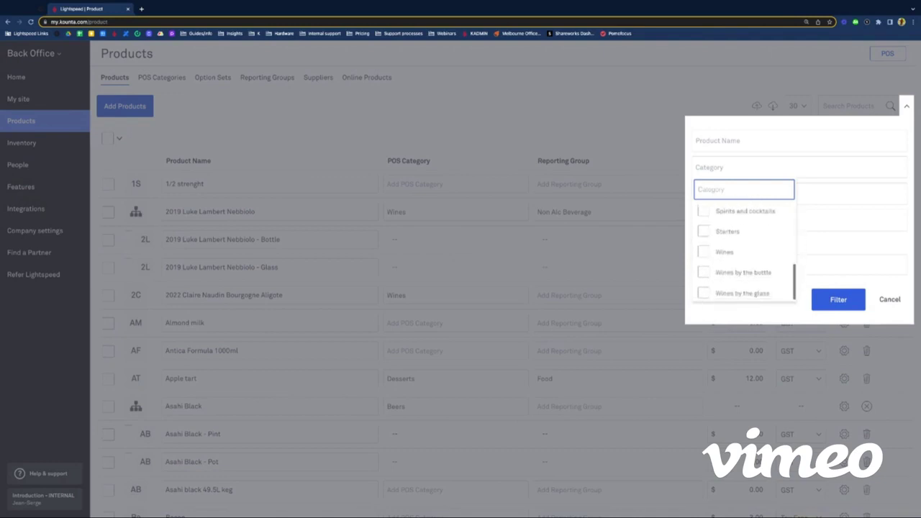
{"action": "left_click", "coordinate": [703, 251]}
{"action": "left_click", "coordinate": [703, 270]}
{"action": "left_click", "coordinate": [703, 292]}
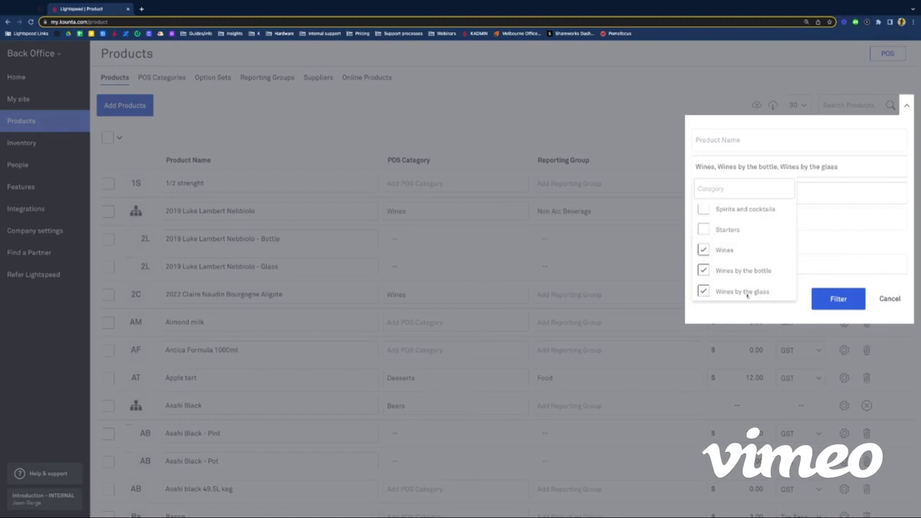
{"action": "left_click", "coordinate": [838, 301]}
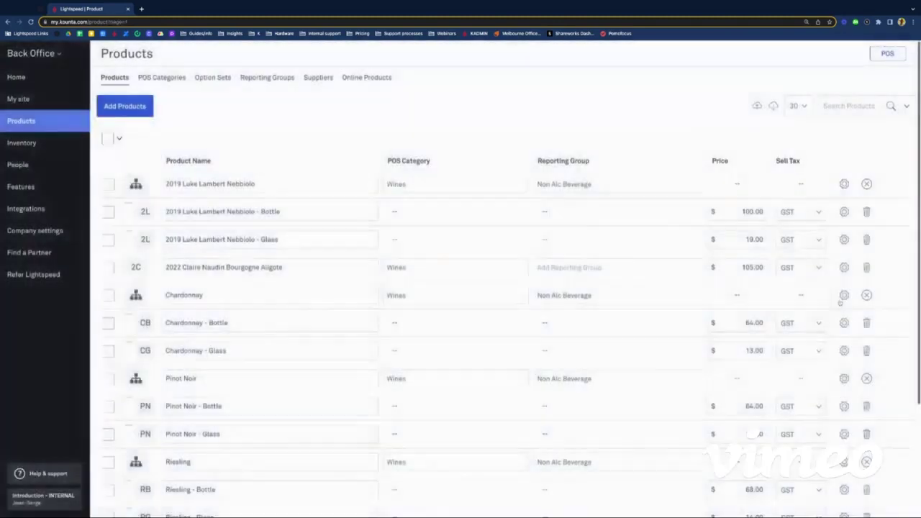
{"action": "scroll", "coordinate": [406, 324], "scroll_direction": "down", "scroll_amount": 2}
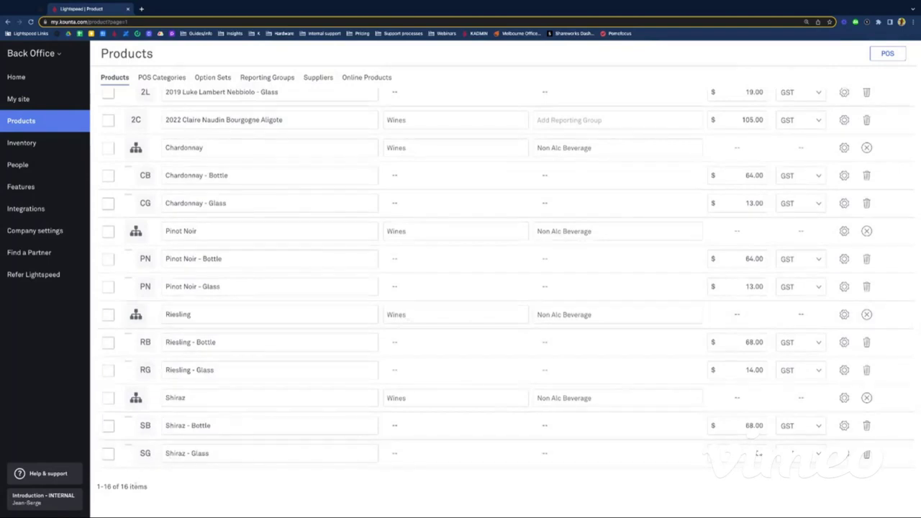
{"action": "scroll", "coordinate": [394, 417], "scroll_direction": "up", "scroll_amount": 3}
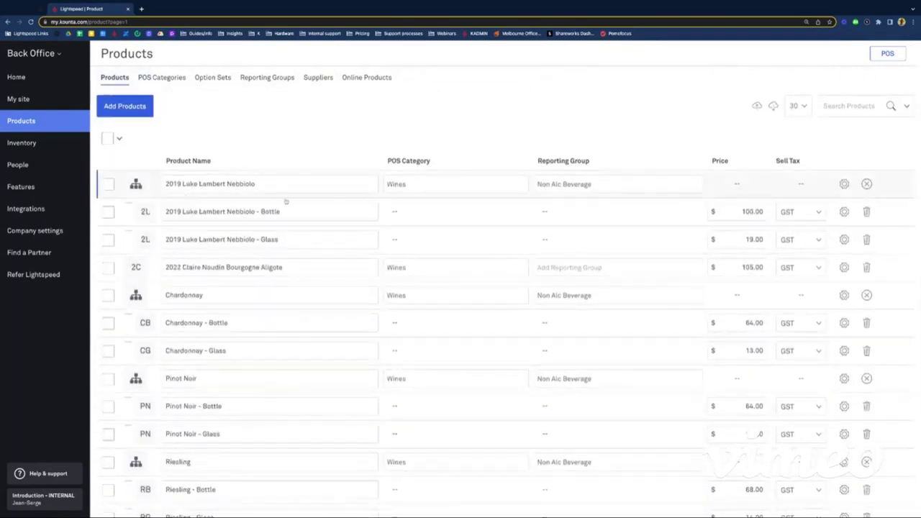
{"action": "scroll", "coordinate": [212, 354], "scroll_direction": "down", "scroll_amount": 1}
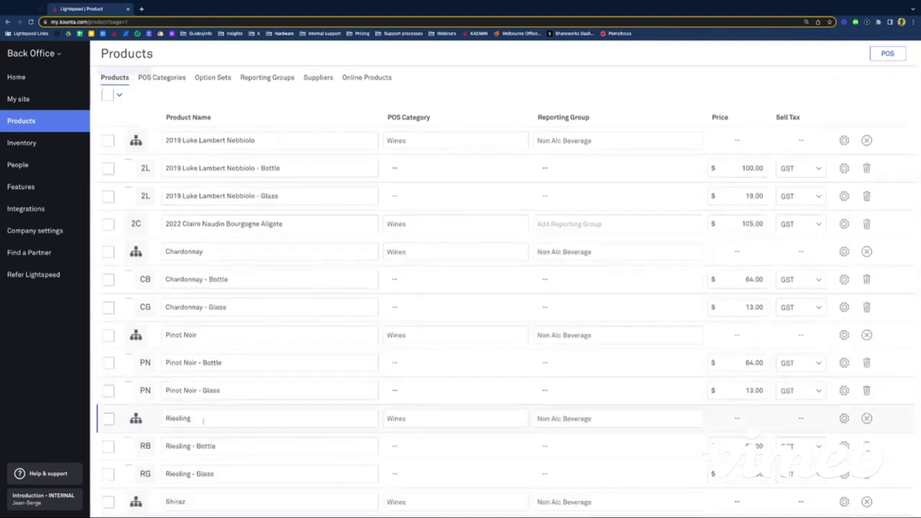
{"action": "scroll", "coordinate": [205, 305], "scroll_direction": "up", "scroll_amount": 1}
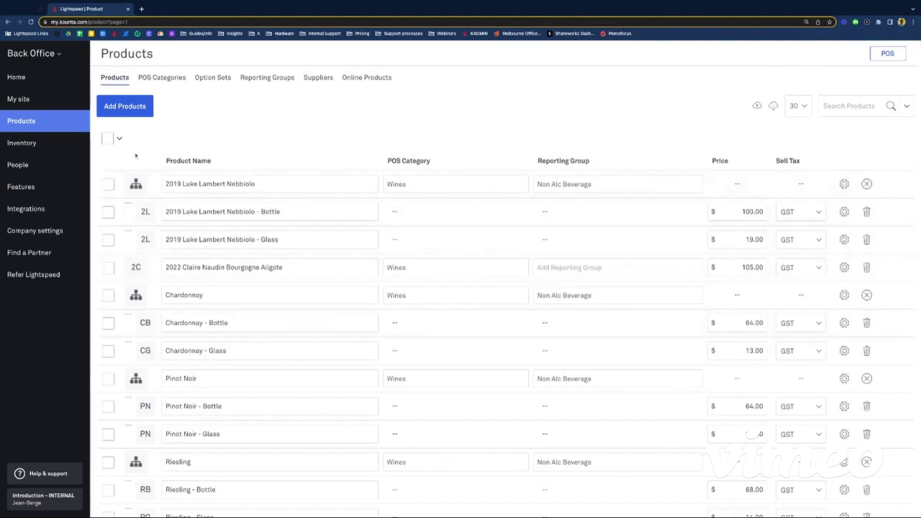
Step: Select all 16 wine products, export them as CSV, and download the product-export file
{"action": "left_click", "coordinate": [108, 139]}
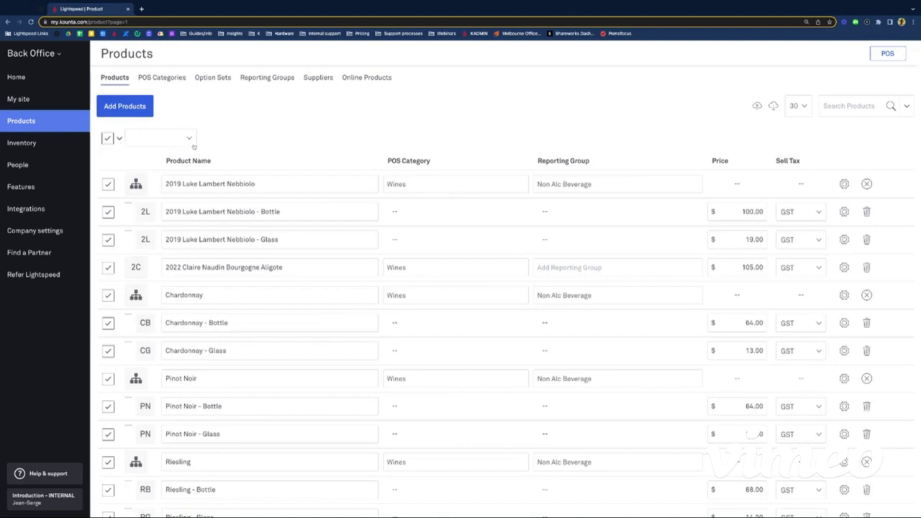
{"action": "left_click", "coordinate": [108, 139]}
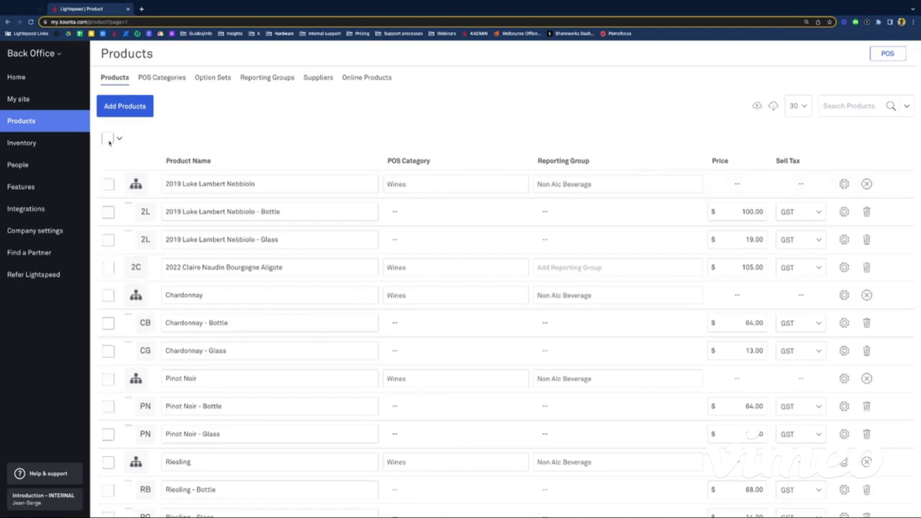
{"action": "left_click", "coordinate": [109, 139]}
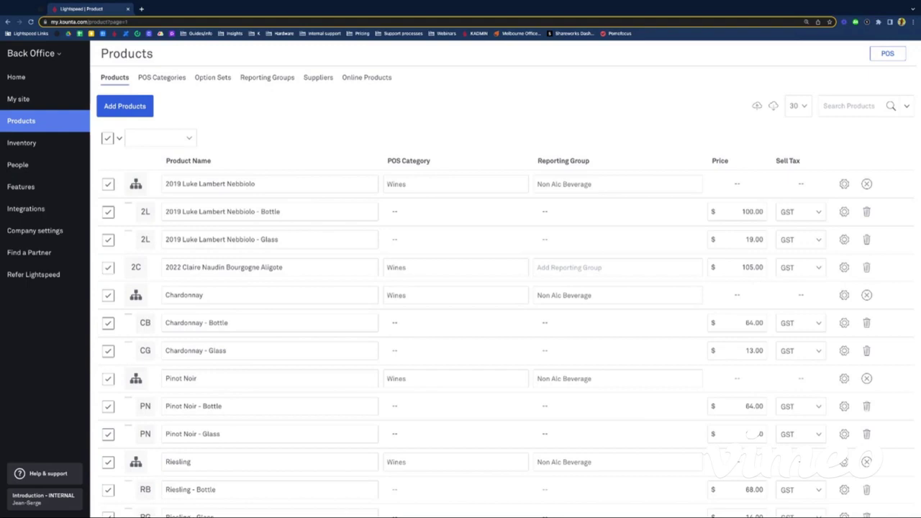
{"action": "left_click", "coordinate": [109, 139]}
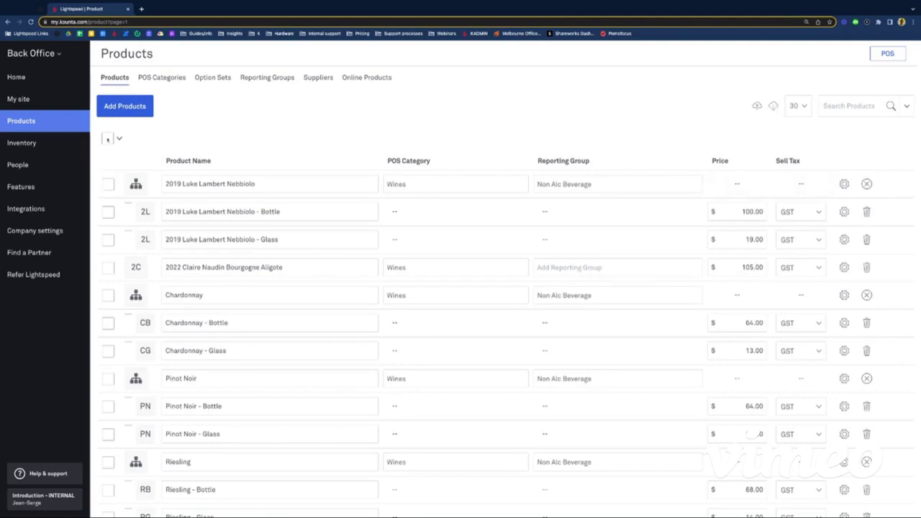
{"action": "left_click", "coordinate": [108, 139]}
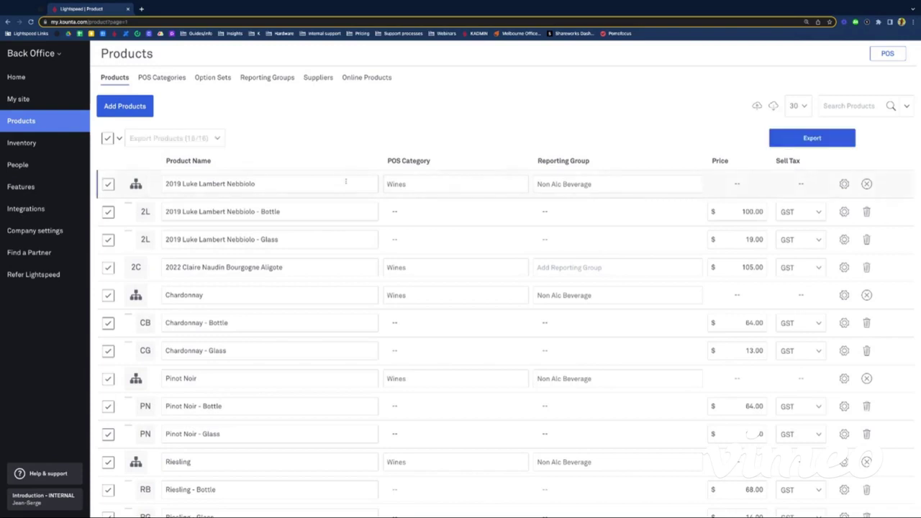
{"action": "left_click", "coordinate": [803, 141]}
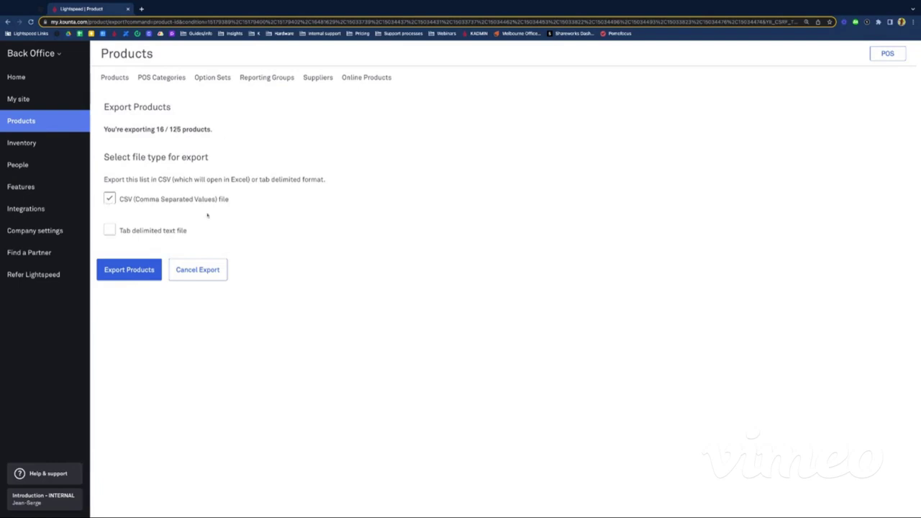
{"action": "left_click", "coordinate": [118, 274]}
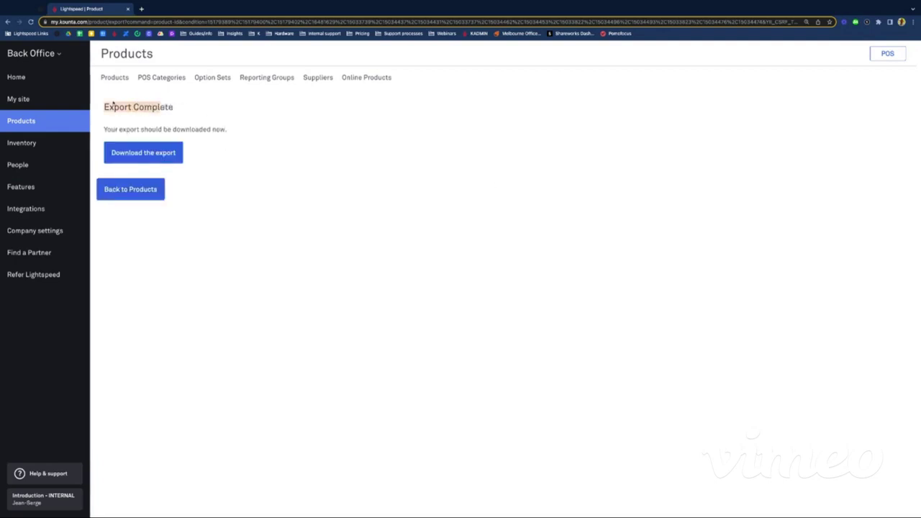
{"action": "left_click", "coordinate": [159, 153]}
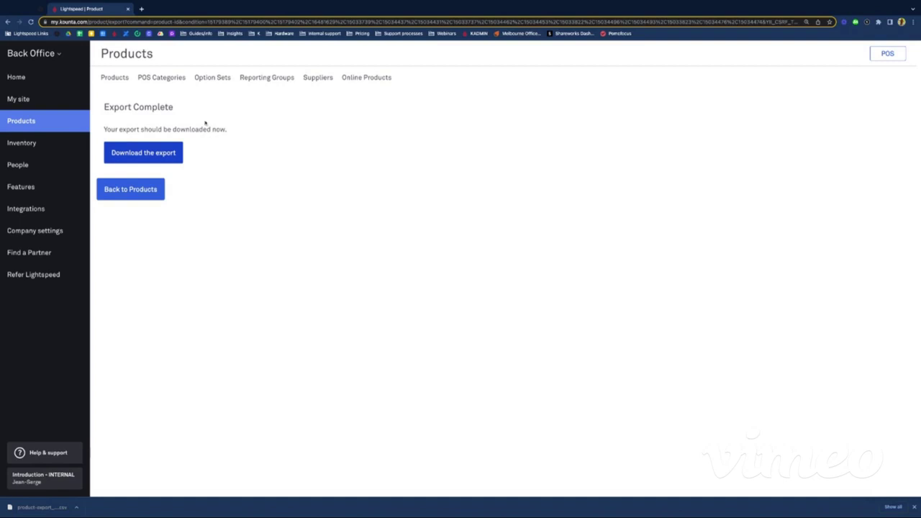
Step: In a new tab, open Google Sheets and upload the downloaded product export CSV
{"action": "left_click", "coordinate": [141, 8]}
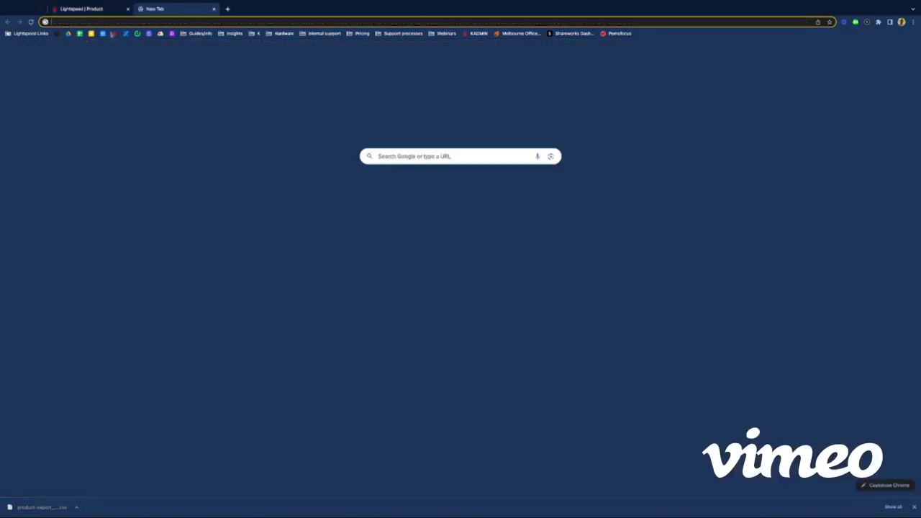
{"action": "left_click", "coordinate": [79, 34]}
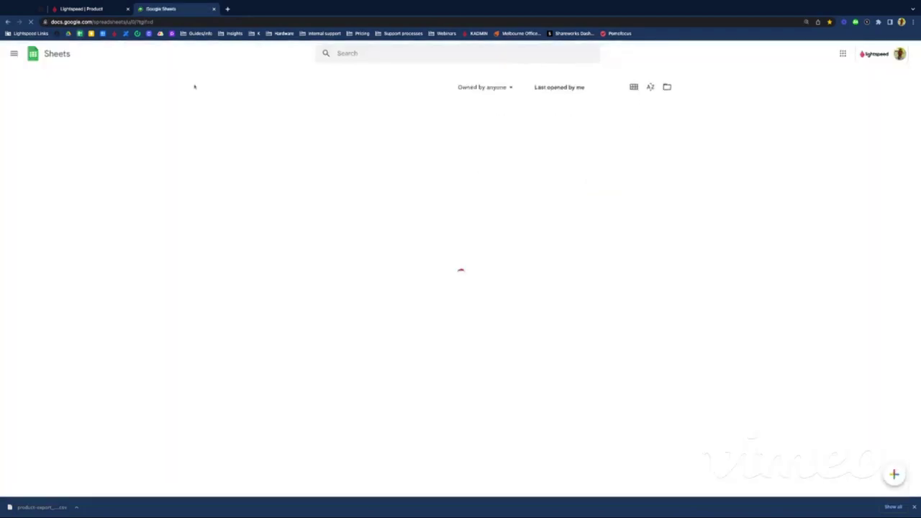
{"action": "left_click", "coordinate": [665, 77]}
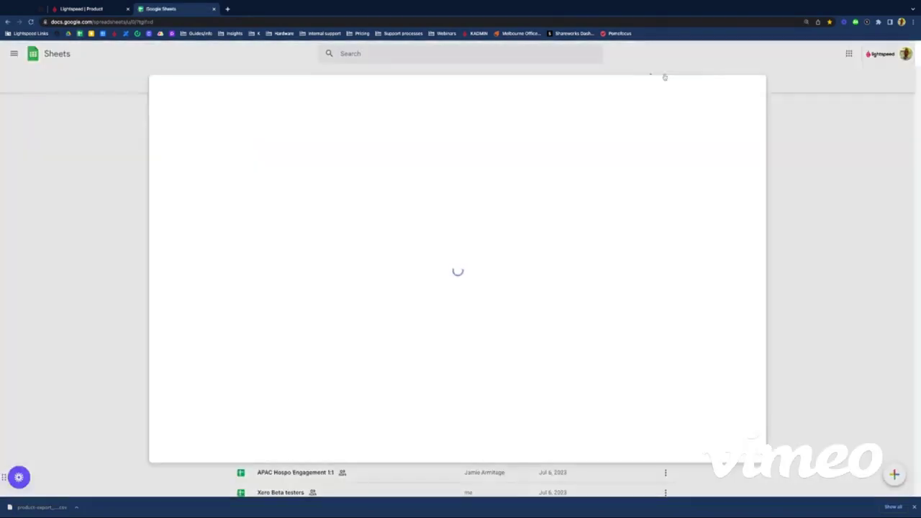
{"action": "left_click", "coordinate": [416, 116]}
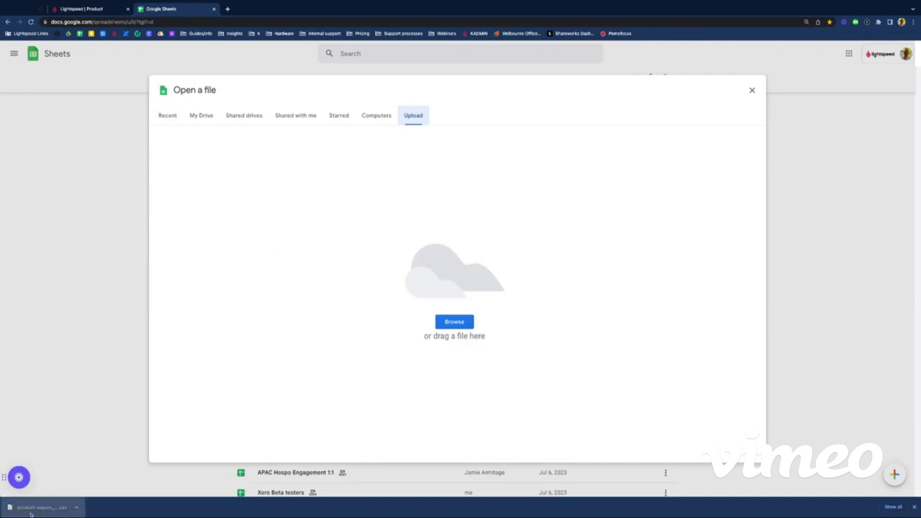
{"action": "left_click_drag", "start_coordinate": [34, 498], "coordinate": [423, 323]}
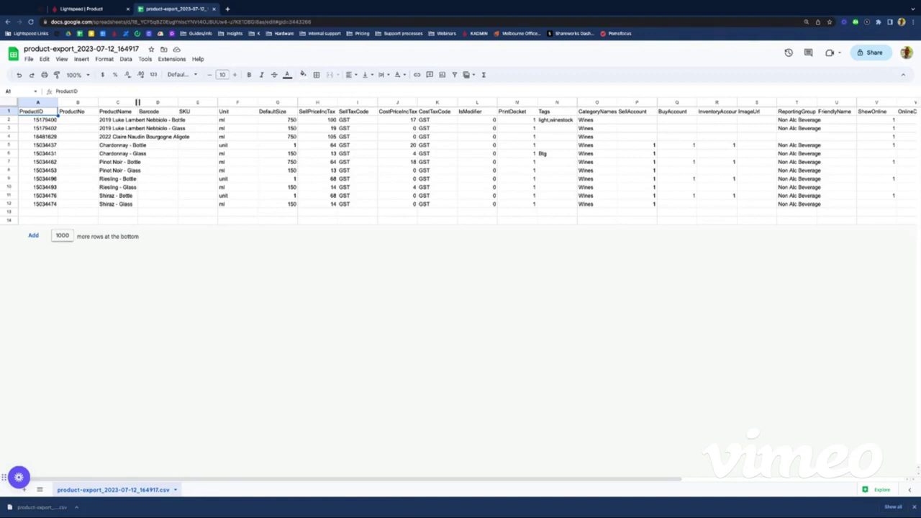
Step: Autofit the ProductName column C and inspect the ID, ProductNo and Riesling name cells
{"action": "double_click", "coordinate": [137, 102]}
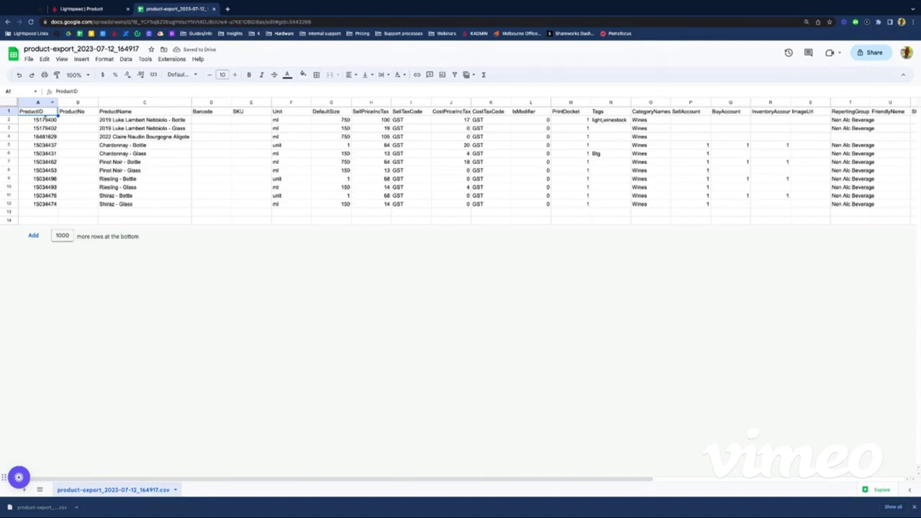
{"action": "left_click", "coordinate": [38, 128]}
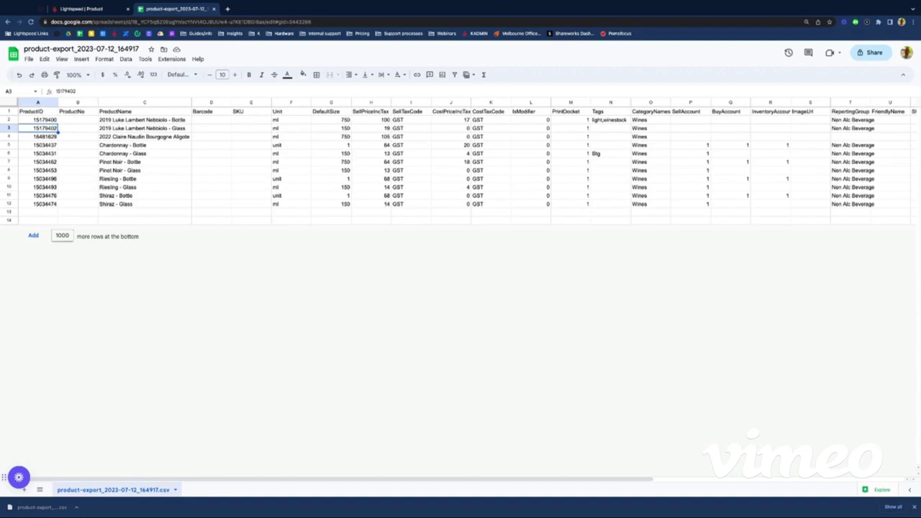
{"action": "left_click", "coordinate": [78, 128]}
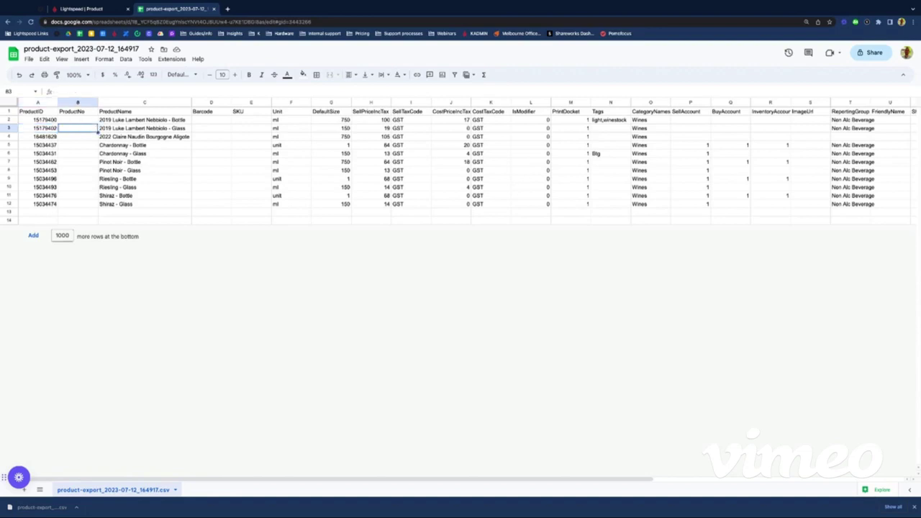
{"action": "left_click", "coordinate": [145, 128]}
{"action": "key", "text": "Down"}
{"action": "key", "text": "Down"}
{"action": "key", "text": "Down"}
{"action": "key", "text": "Down"}
{"action": "key", "text": "Down"}
{"action": "key", "text": "Down"}
{"action": "key", "text": "Down"}
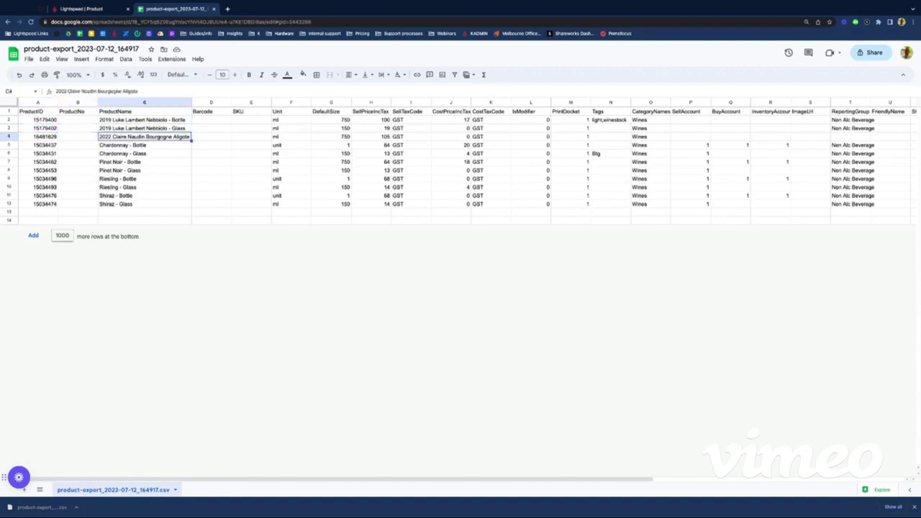
{"action": "key", "text": "Up"}
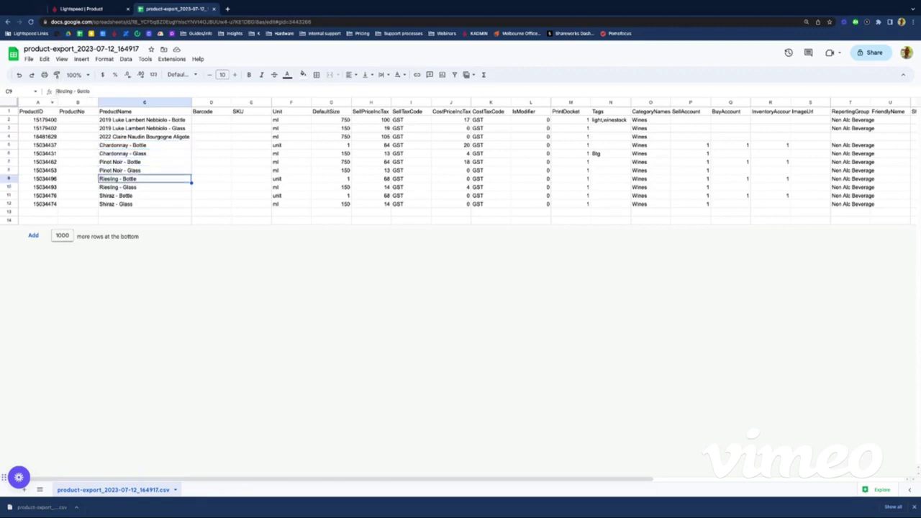
Step: Prefix 'Two Tonne' to the Riesling - Bottle and Riesling - Glass names in C9 and C10
{"action": "left_click", "coordinate": [55, 91]}
{"action": "type", "text": "Two Tonne"}
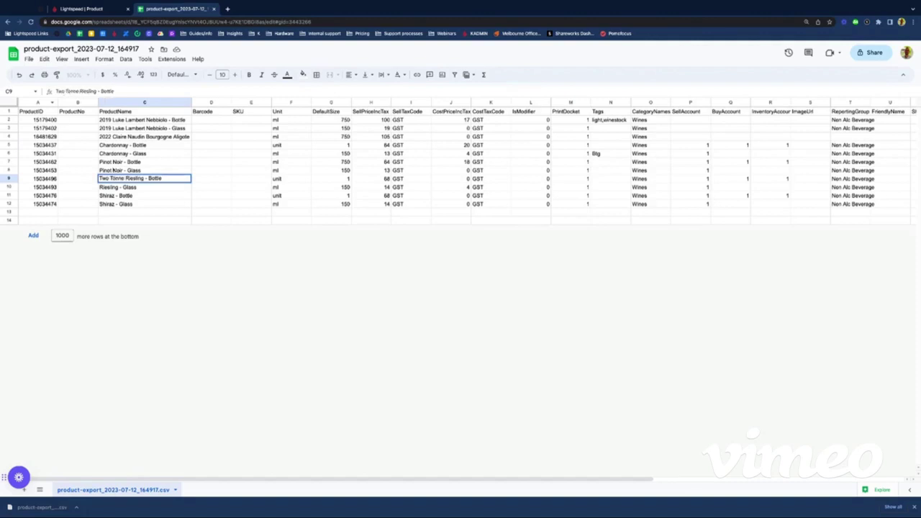
{"action": "left_click", "coordinate": [107, 188]}
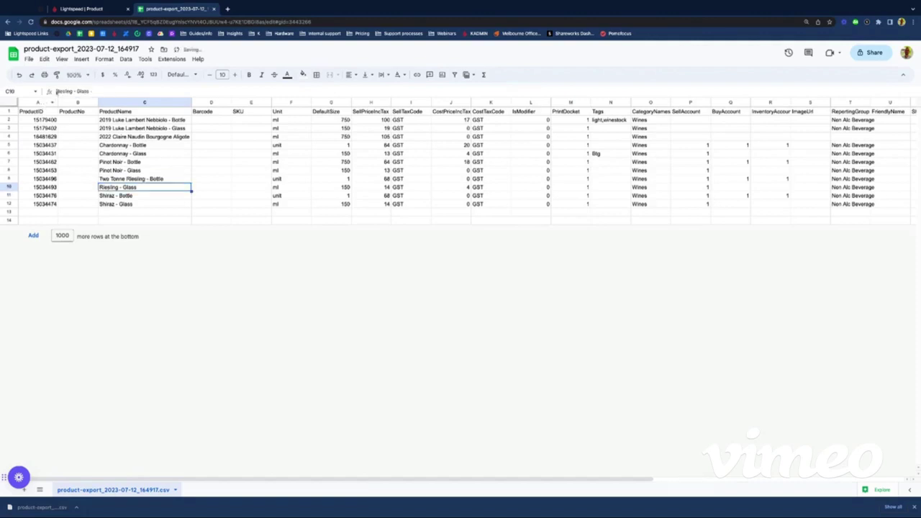
{"action": "left_click", "coordinate": [56, 92]}
{"action": "type", "text": "Two "}
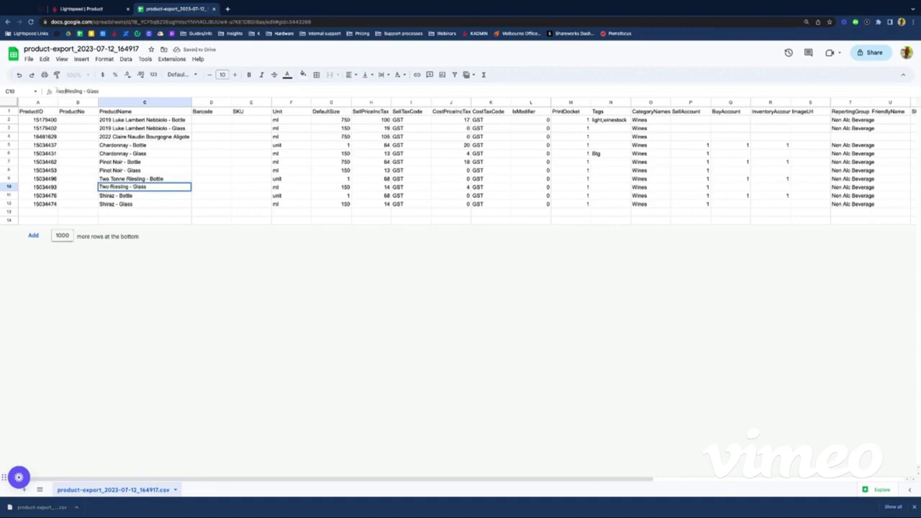
{"action": "type", "text": "Tonne"}
{"action": "left_click", "coordinate": [144, 144]}
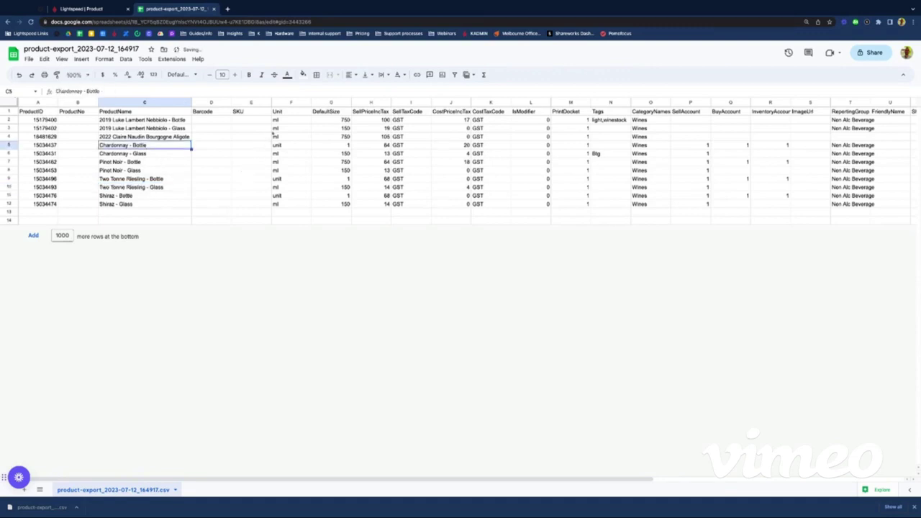
Step: Set Chardonnay - Bottle's Unit to ml and DefaultSize to 750 in F5 and G5
{"action": "left_click", "coordinate": [290, 119]}
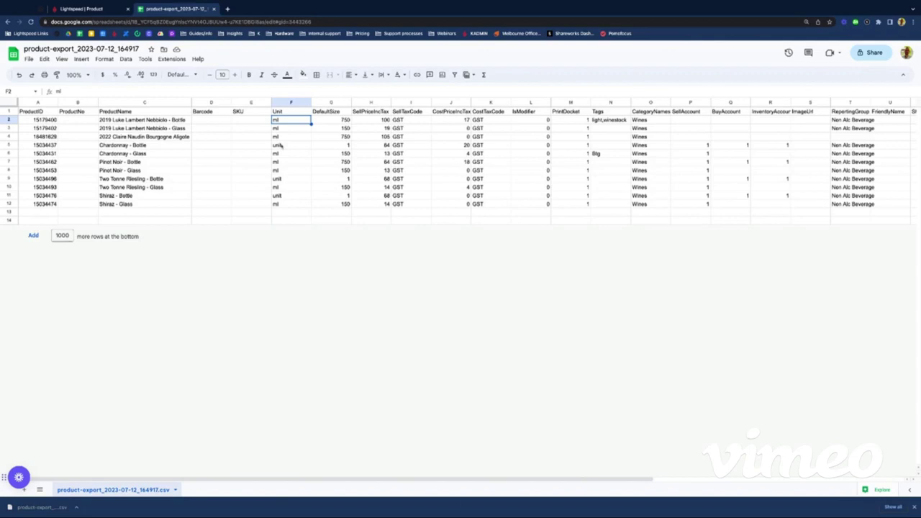
{"action": "left_click", "coordinate": [280, 146]}
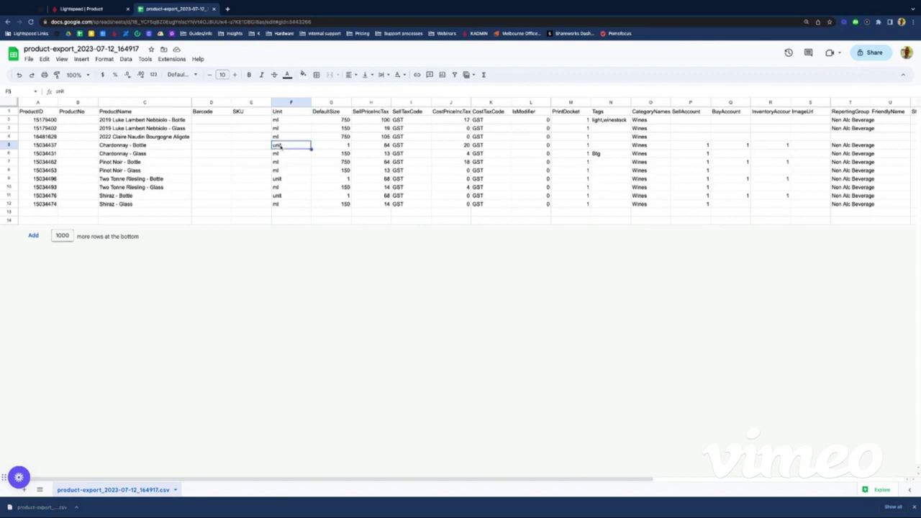
{"action": "type", "text": "ml"}
{"action": "key", "text": "Tab"}
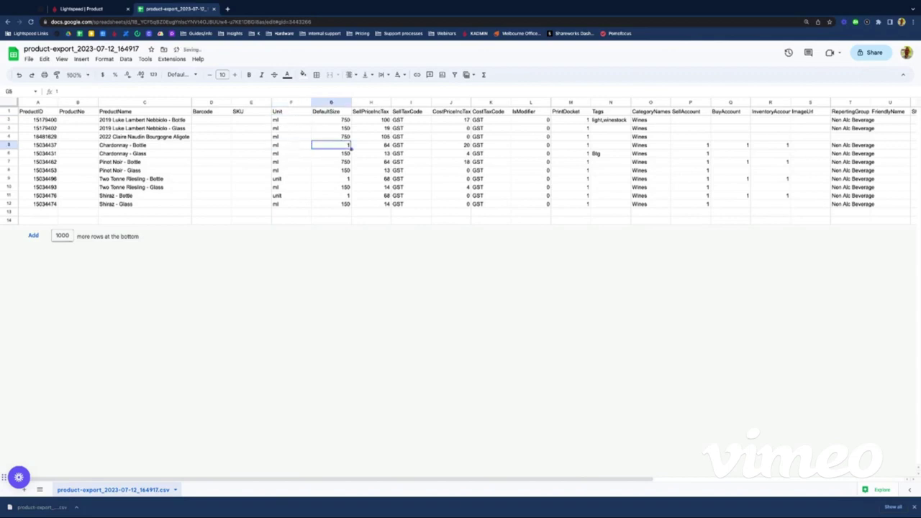
{"action": "left_click", "coordinate": [317, 113]}
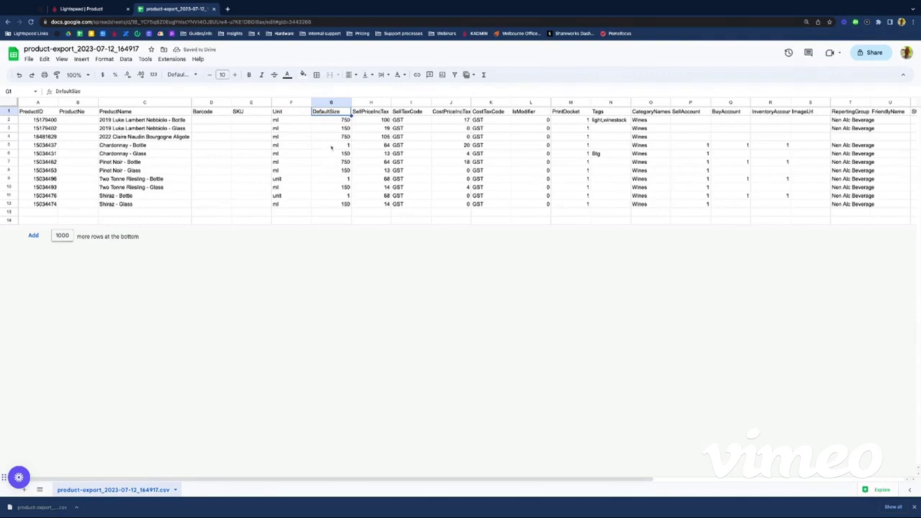
{"action": "left_click", "coordinate": [333, 146]}
{"action": "type", "text": "750"}
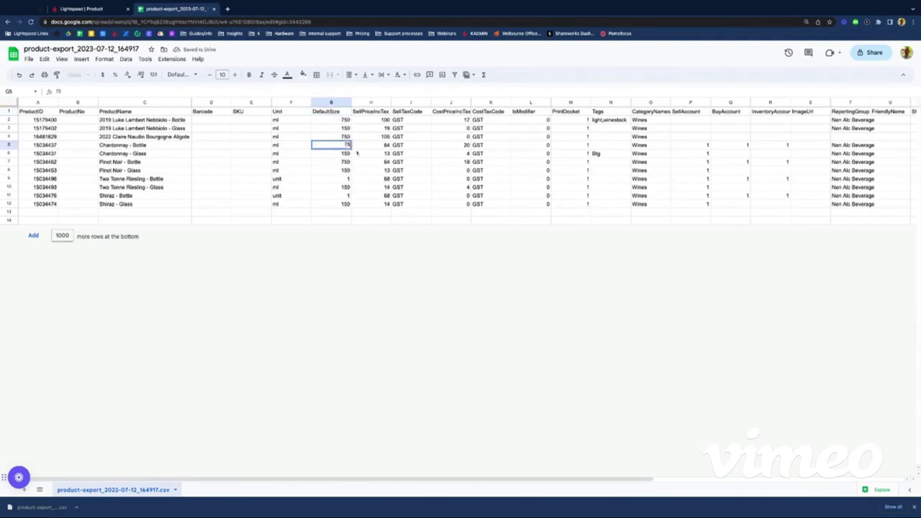
{"action": "key", "text": "Return"}
Step: Set Unit ml and DefaultSize 750 for the Two Tonne Riesling and Shiraz bottles
{"action": "key", "text": "Down"}
{"action": "key", "text": "Down"}
{"action": "key", "text": "Left"}
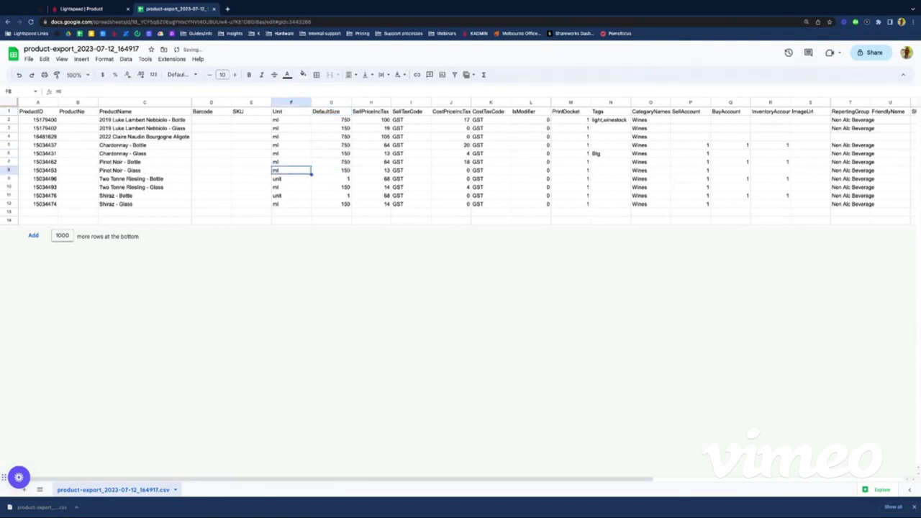
{"action": "key", "text": "Down"}
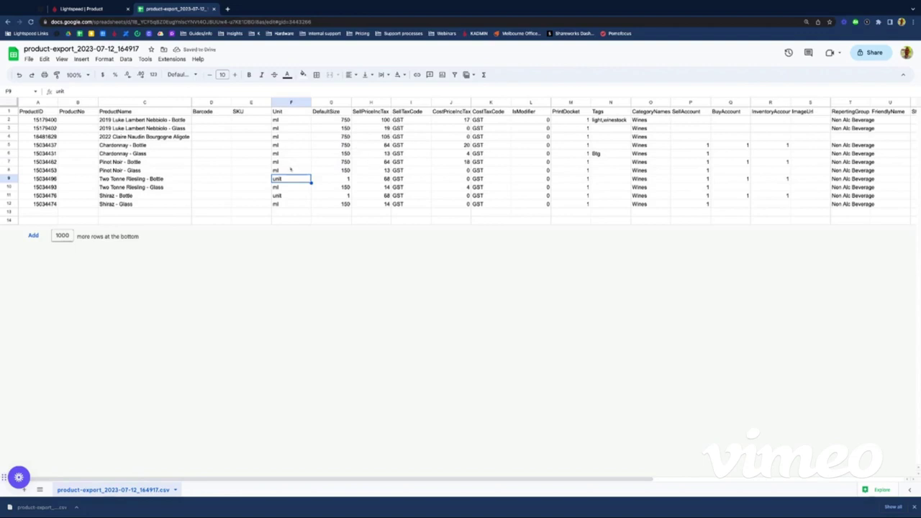
{"action": "type", "text": "ml"}
{"action": "key", "text": "Tab"}
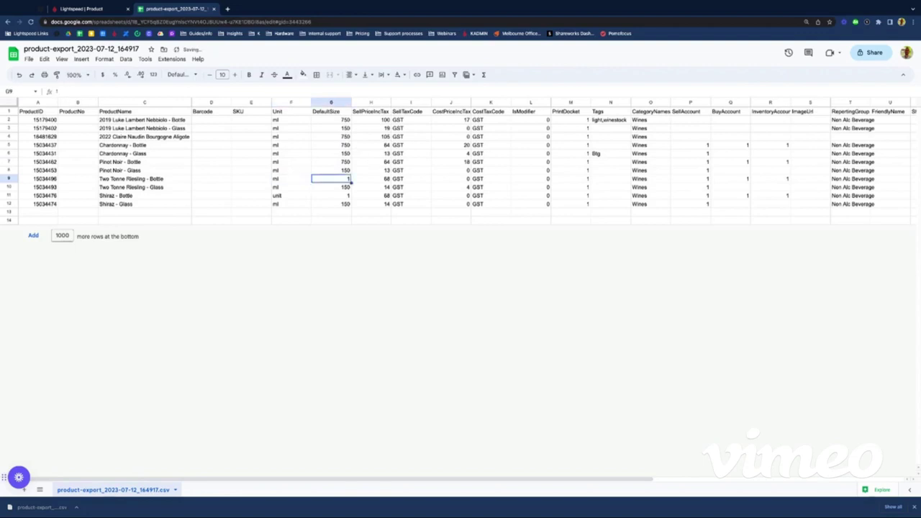
{"action": "type", "text": "750"}
{"action": "key", "text": "Down"}
{"action": "key", "text": "Down"}
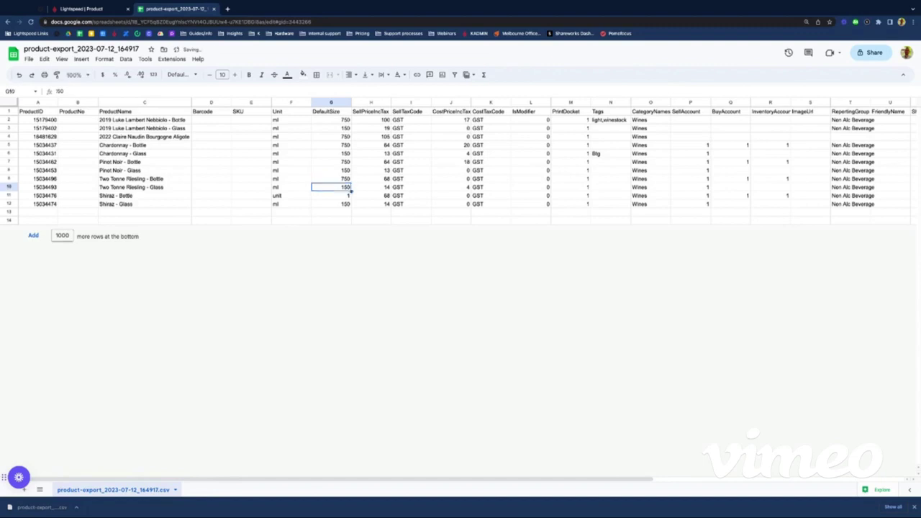
{"action": "key", "text": "Left"}
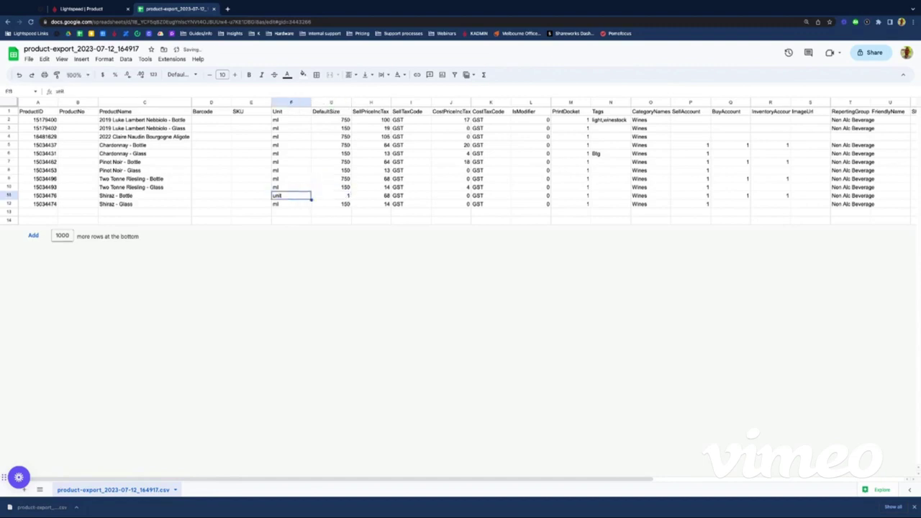
{"action": "type", "text": "ml"}
{"action": "key", "text": "Tab"}
{"action": "type", "text": "7"}
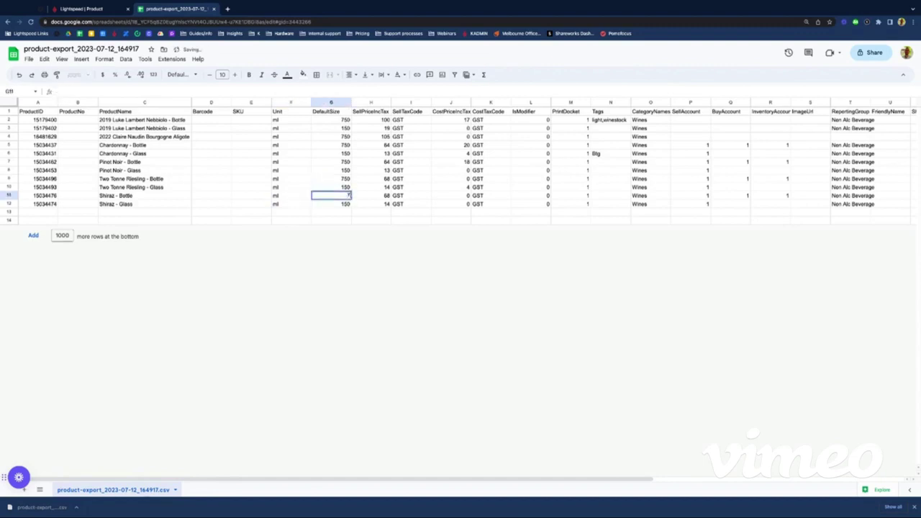
{"action": "type", "text": "50"}
{"action": "key", "text": "Tab"}
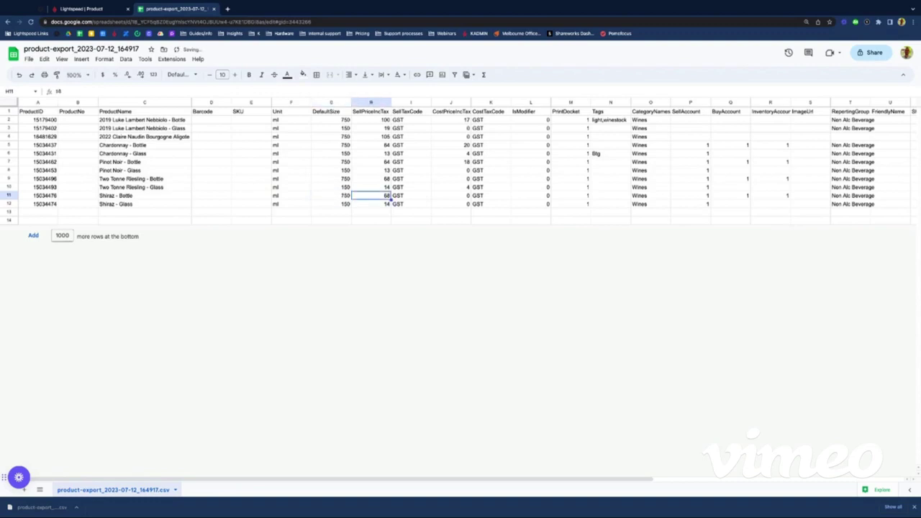
{"action": "key", "text": "ctrl+Up"}
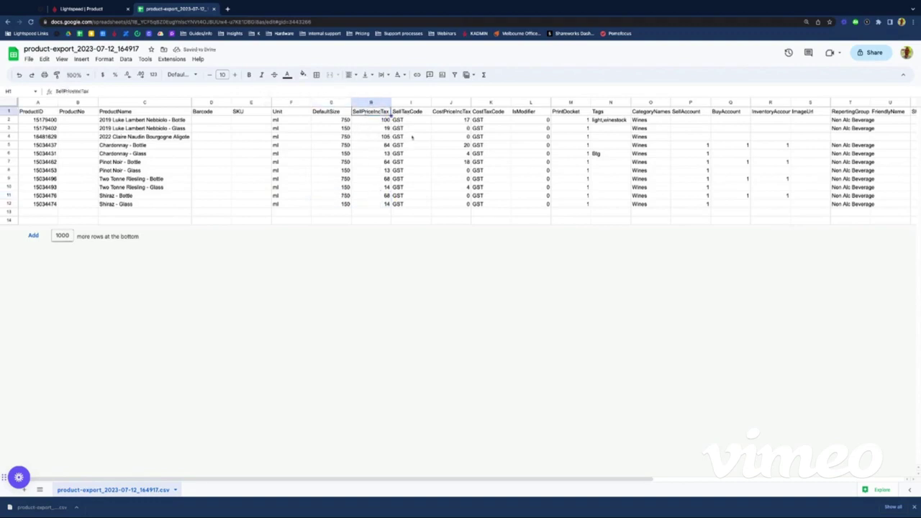
Step: Check the Pinot Noir bottle's cost of 18, then enter 18 as Two Tonne Riesling - Bottle's CostPriceIncTax in J9
{"action": "left_click", "coordinate": [464, 128]}
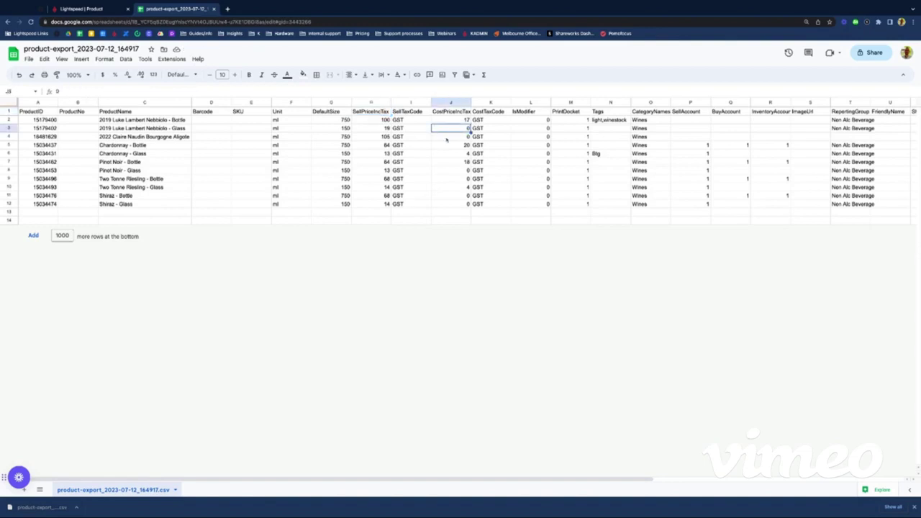
{"action": "key", "text": "Down"}
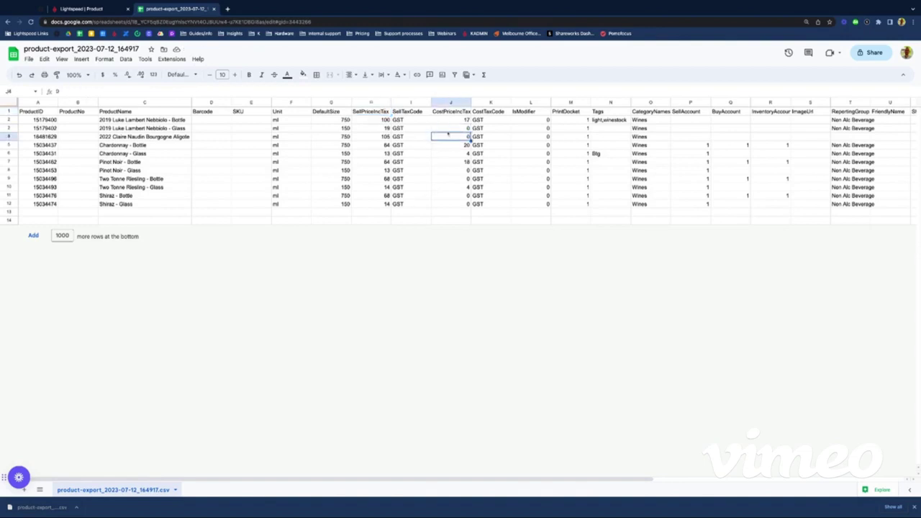
{"action": "key", "text": "Up"}
{"action": "key", "text": "Up"}
{"action": "key", "text": "Down"}
{"action": "key", "text": "Down"}
{"action": "key", "text": "Down"}
{"action": "key", "text": "Down"}
{"action": "key", "text": "Down"}
{"action": "key", "text": "Down"}
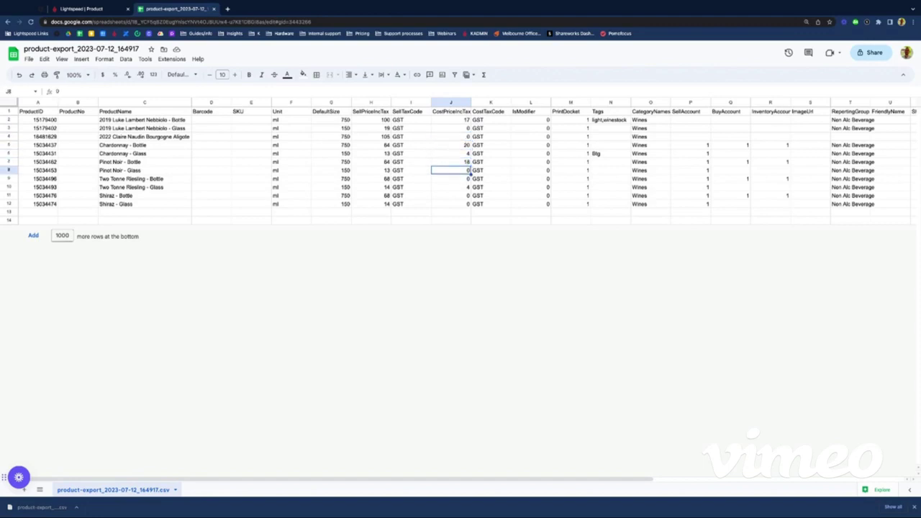
{"action": "key", "text": "Up"}
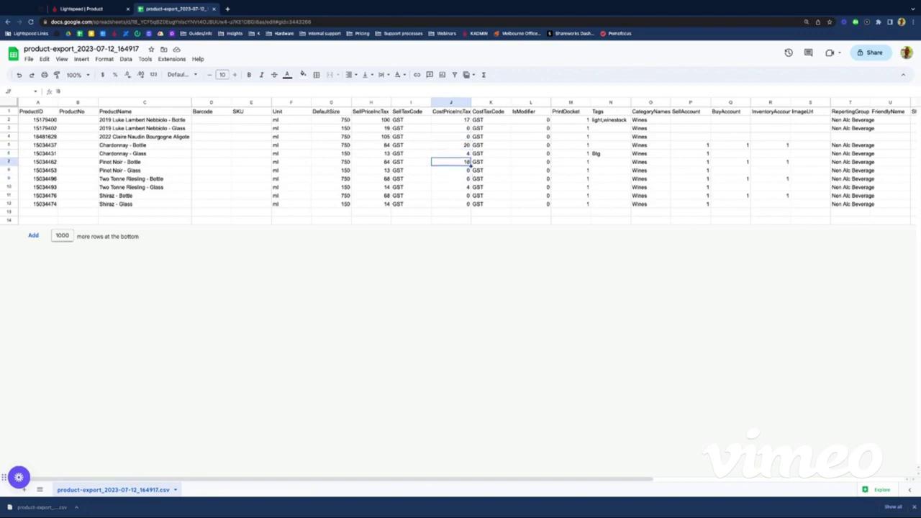
{"action": "key", "text": "Down"}
{"action": "key", "text": "Down"}
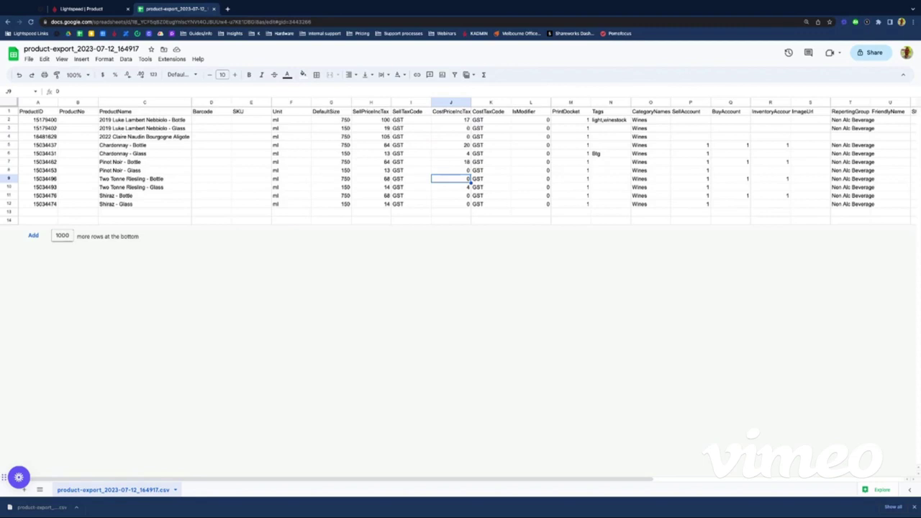
{"action": "type", "text": "18"}
{"action": "key", "text": "Tab"}
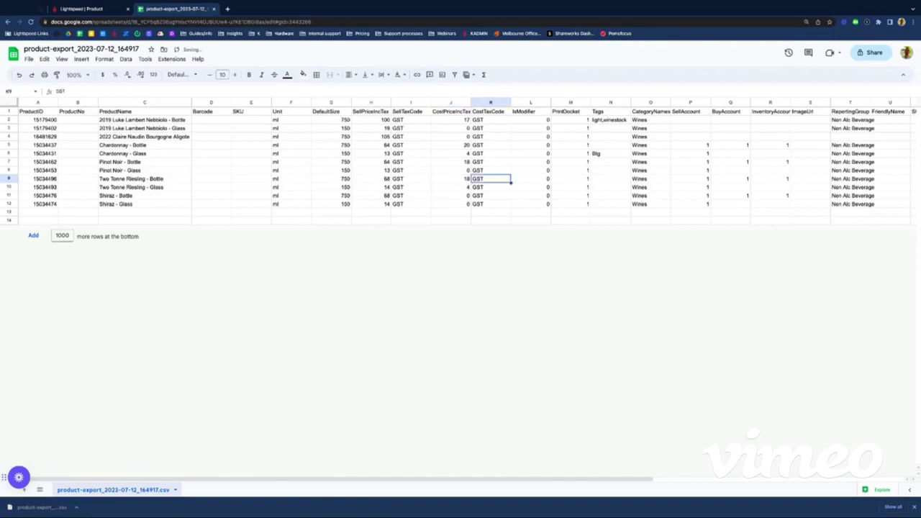
{"action": "key", "text": "Right"}
{"action": "key", "text": "Right"}
{"action": "key", "text": "Right"}
{"action": "key", "text": "Up"}
{"action": "key", "text": "Up"}
{"action": "key", "text": "Up"}
{"action": "key", "text": "Up"}
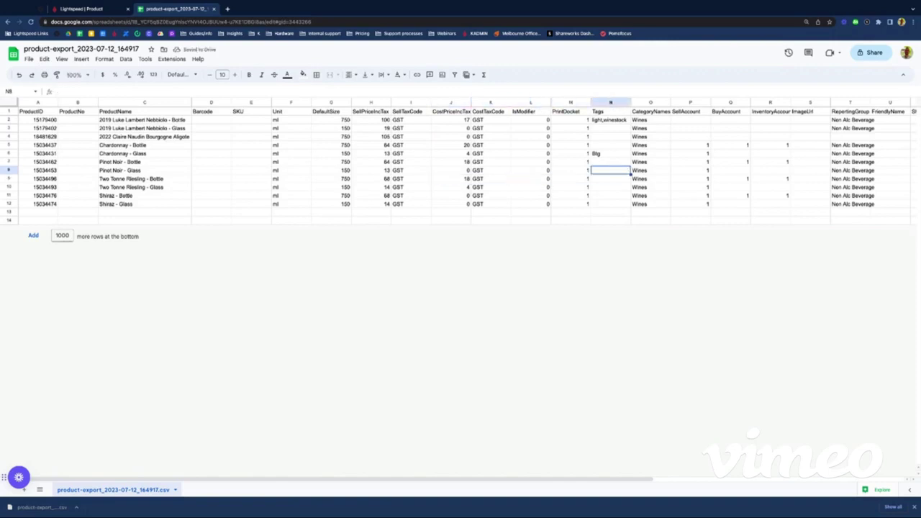
Step: Enter the 'winestock' tag in N4 and copy it into N5
{"action": "key", "text": "Up"}
{"action": "key", "text": "Up"}
{"action": "key", "text": "Up"}
{"action": "key", "text": "Up"}
{"action": "key", "text": "Down"}
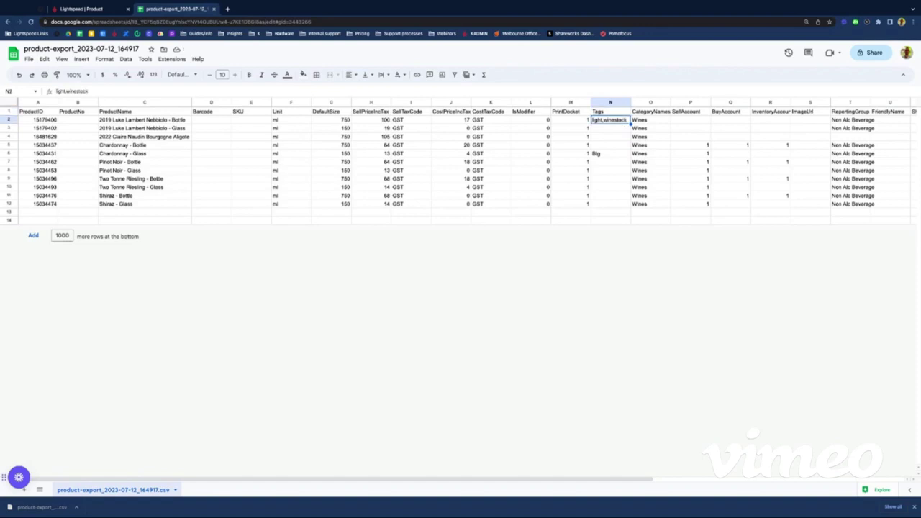
{"action": "key", "text": "Down"}
{"action": "type", "text": "winesto"}
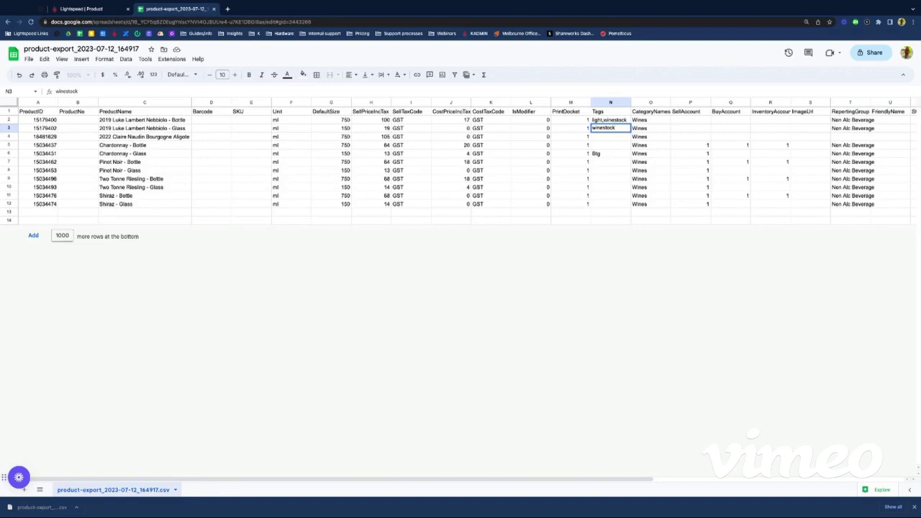
{"action": "key", "text": "BackSpace"}
{"action": "key", "text": "BackSpace"}
{"action": "key", "text": "BackSpace"}
{"action": "key", "text": "BackSpace"}
{"action": "key", "text": "BackSpace"}
{"action": "key", "text": "BackSpace"}
{"action": "key", "text": "BackSpace"}
{"action": "key", "text": "Return"}
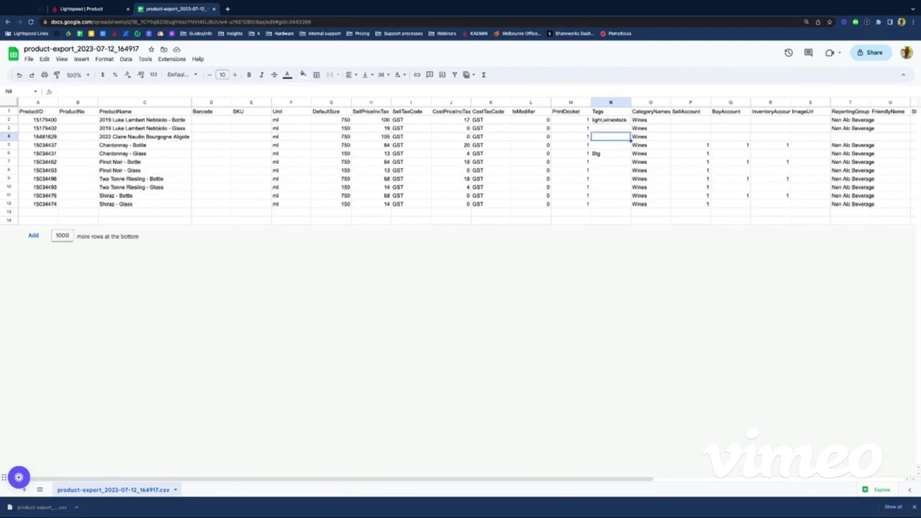
{"action": "type", "text": "winestco"}
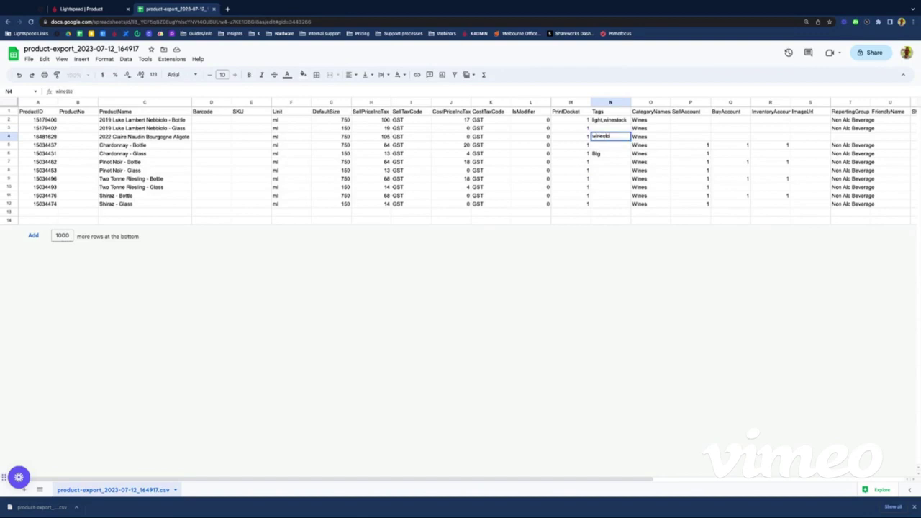
{"action": "type", "text": "k"}
{"action": "left_click", "coordinate": [632, 179]}
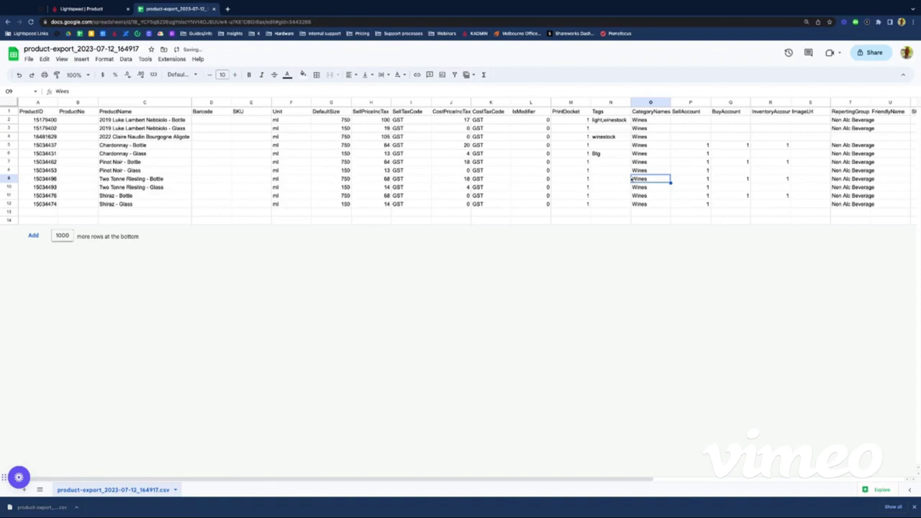
{"action": "left_click", "coordinate": [605, 136]}
{"action": "key", "text": "ctrl+c"}
{"action": "key", "text": "Down"}
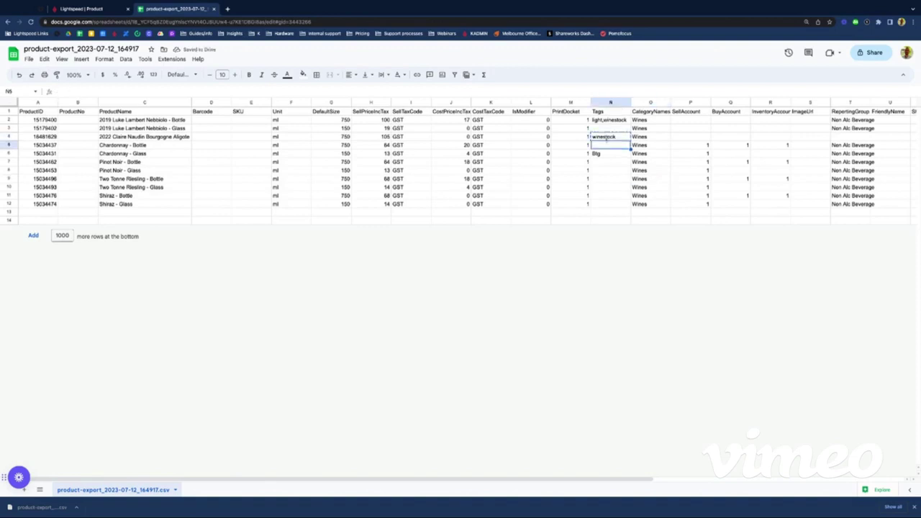
{"action": "key", "text": "ctrl+v"}
Step: Paste the winestock tag into the Pinot Noir, Riesling and Shiraz bottle rows
{"action": "key", "text": "Down"}
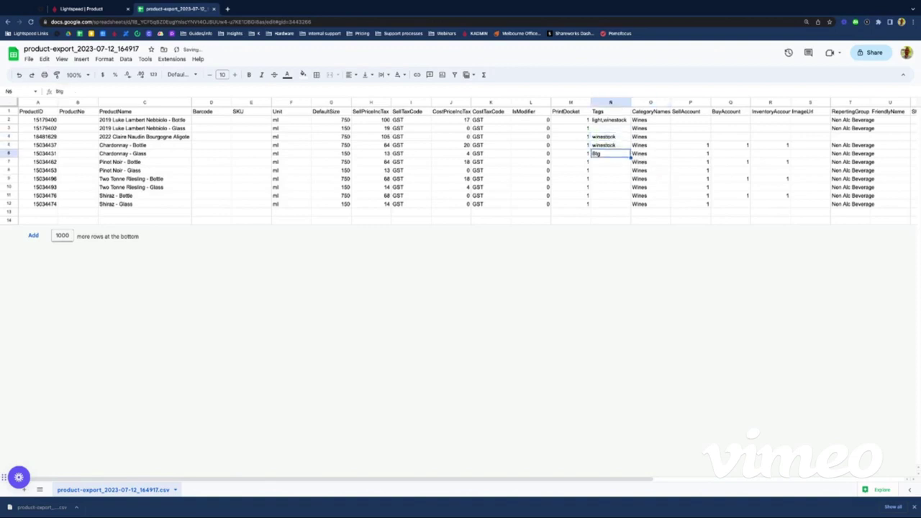
{"action": "key", "text": "Down"}
{"action": "key", "text": "ctrl+v"}
{"action": "key", "text": "Down"}
{"action": "key", "text": "Down"}
{"action": "key", "text": "ctrl+v"}
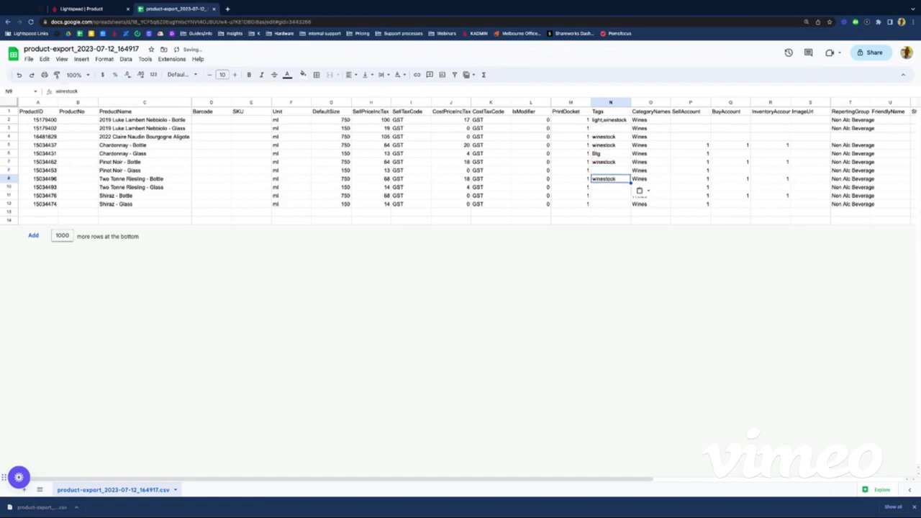
{"action": "key", "text": "Down"}
{"action": "key", "text": "Down"}
{"action": "key", "text": "ctrl+v"}
{"action": "key", "text": "Up"}
{"action": "key", "text": "Up"}
{"action": "key", "text": "Right"}
{"action": "key", "text": "Right"}
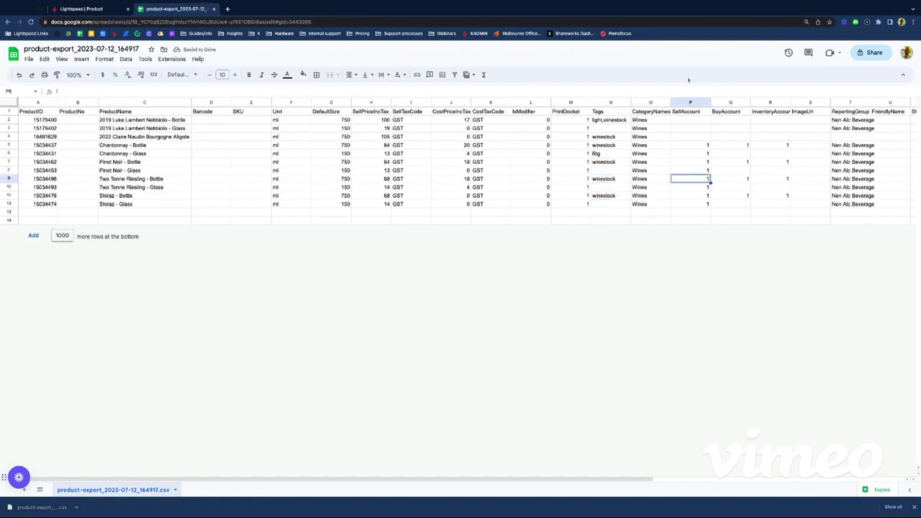
Step: Widen the InventoryAccount column so its header fits beside SellAccount and BuyAccount
{"action": "left_click_drag", "start_coordinate": [689, 102], "coordinate": [770, 102]}
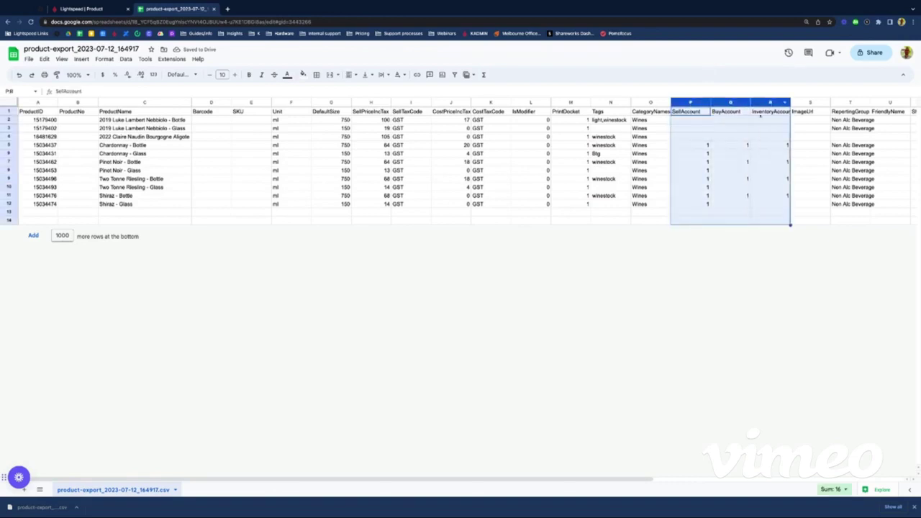
{"action": "left_click", "coordinate": [708, 135]}
{"action": "left_click", "coordinate": [698, 103]}
{"action": "left_click", "coordinate": [734, 112]}
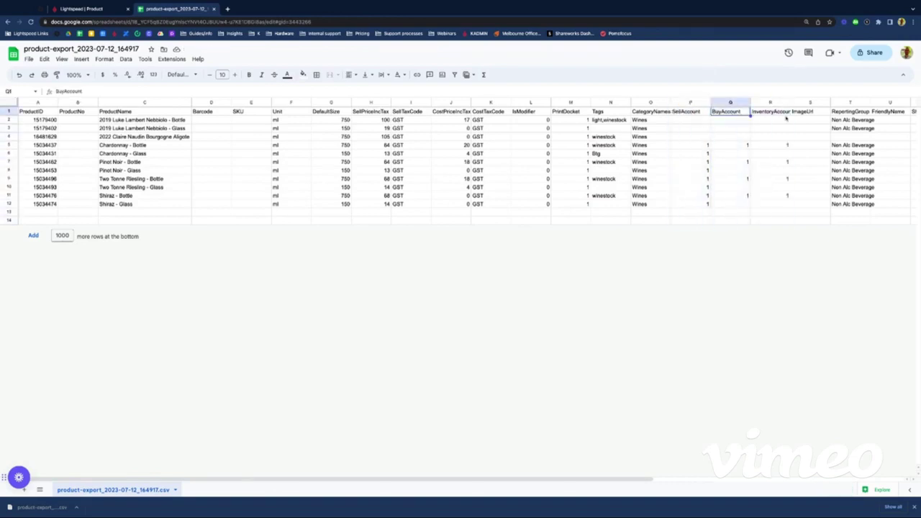
{"action": "left_click", "coordinate": [779, 112]}
{"action": "left_click_drag", "start_coordinate": [790, 102], "coordinate": [795, 102]}
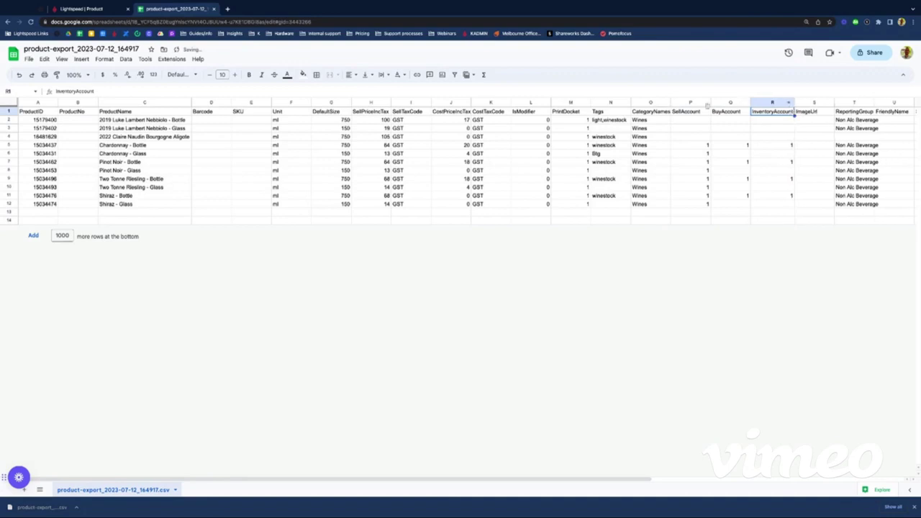
{"action": "left_click", "coordinate": [698, 103]}
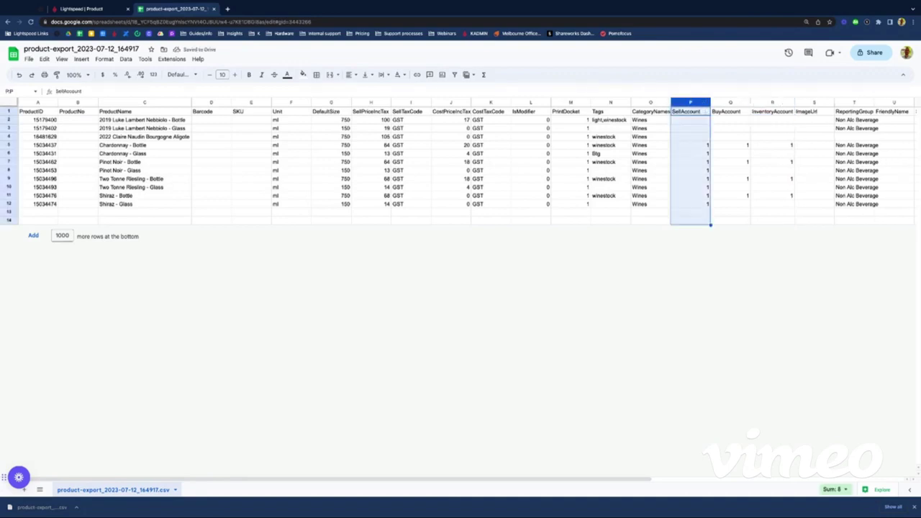
{"action": "left_click", "coordinate": [690, 111]}
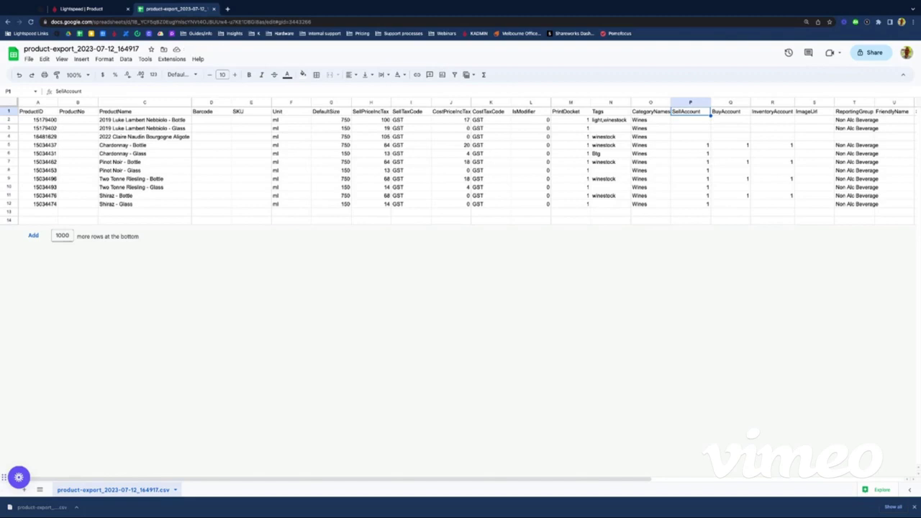
Step: Set SellAccount to 1 in P2, P3 and P4
{"action": "left_click", "coordinate": [690, 121]}
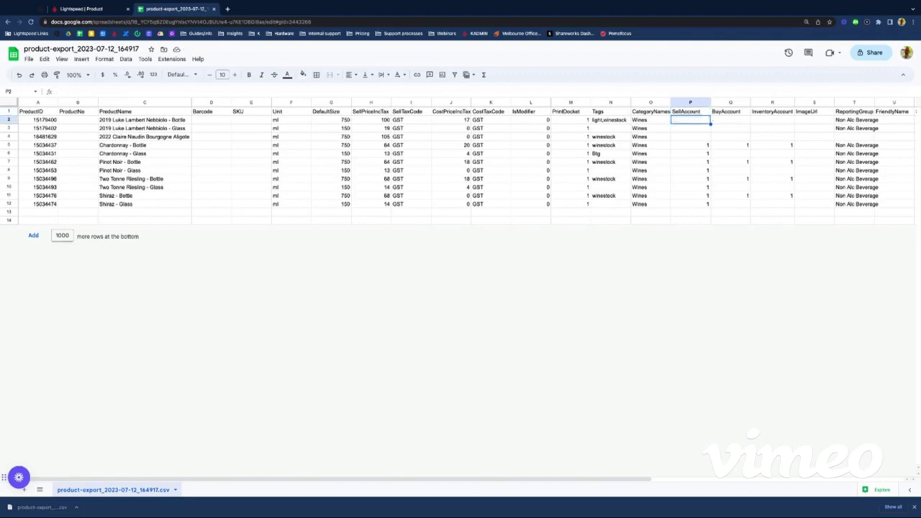
{"action": "type", "text": "1"}
{"action": "key", "text": "Return"}
{"action": "type", "text": "1"}
{"action": "key", "text": "Return"}
{"action": "type", "text": "1"}
{"action": "key", "text": "Return"}
{"action": "key", "text": "Down"}
{"action": "key", "text": "Down"}
{"action": "key", "text": "Down"}
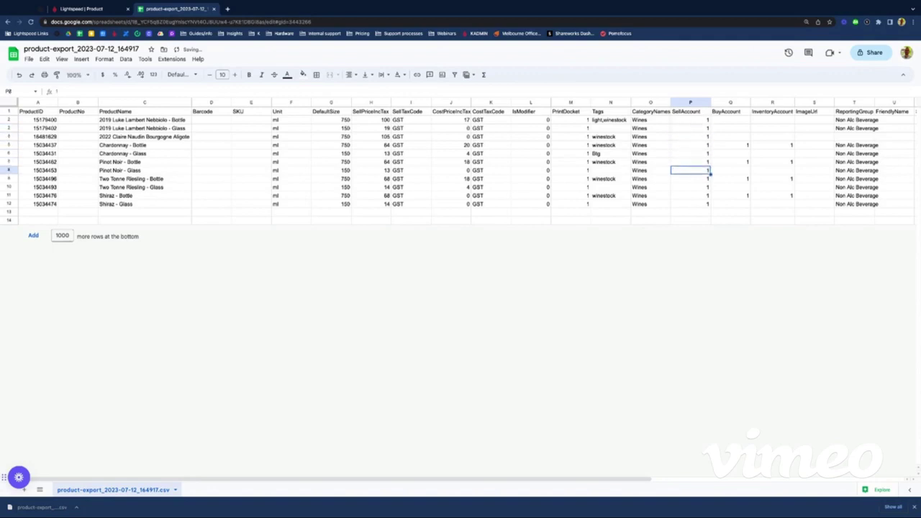
{"action": "key", "text": "Up"}
{"action": "key", "text": "Up"}
{"action": "key", "text": "Up"}
{"action": "key", "text": "Up"}
{"action": "key", "text": "Up"}
{"action": "key", "text": "Up"}
Step: Set BuyAccount values to 1, 0, 1 and 1 in Q2 to Q5
{"action": "key", "text": "Right"}
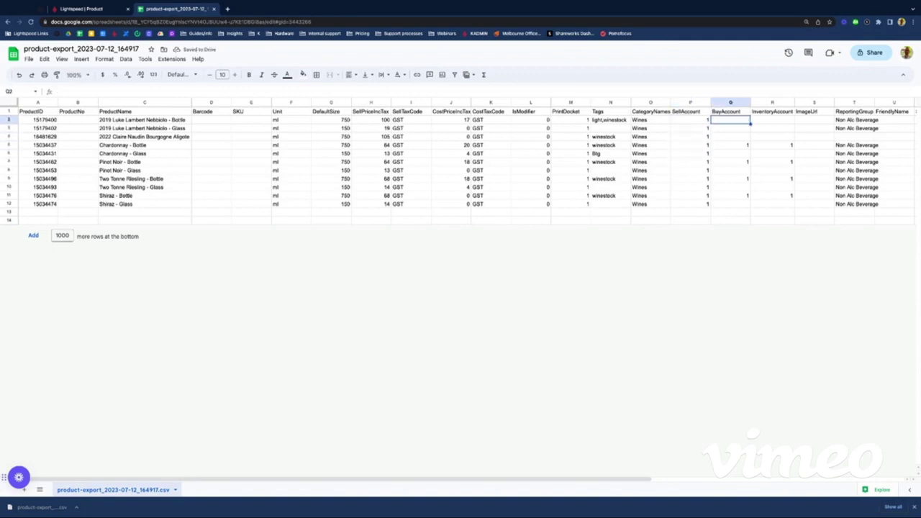
{"action": "type", "text": "1"}
{"action": "key", "text": "Return"}
{"action": "type", "text": "0"}
{"action": "key", "text": "Return"}
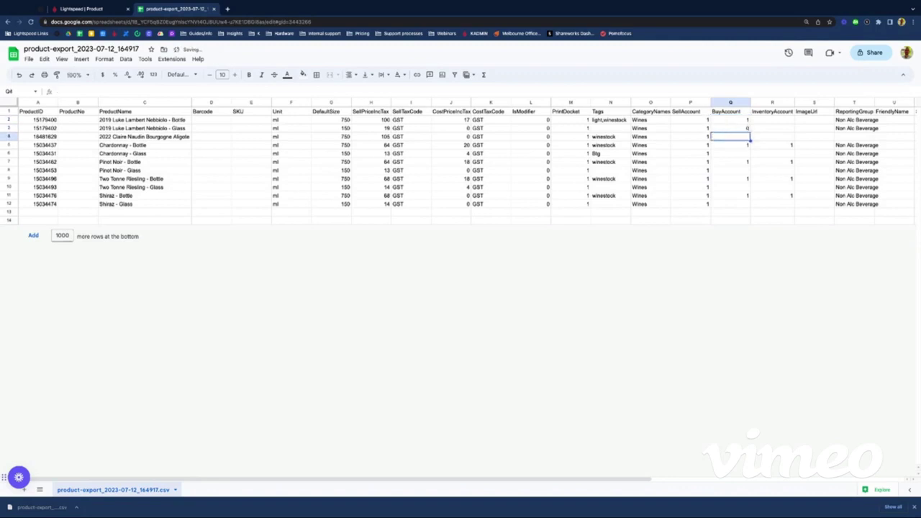
{"action": "type", "text": "1"}
{"action": "key", "text": "Return"}
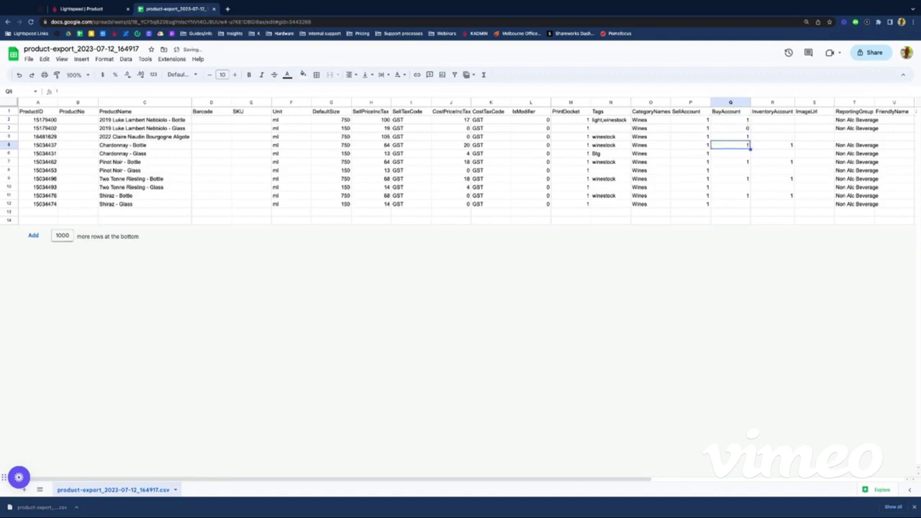
{"action": "type", "text": "1"}
{"action": "key", "text": "Return"}
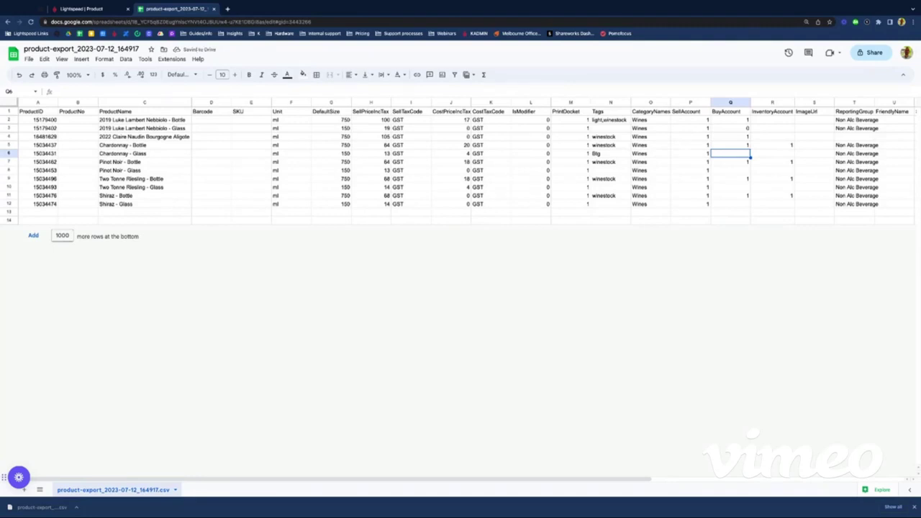
{"action": "key", "text": "Down"}
{"action": "key", "text": "Down"}
{"action": "key", "text": "Down"}
{"action": "key", "text": "Down"}
{"action": "key", "text": "Down"}
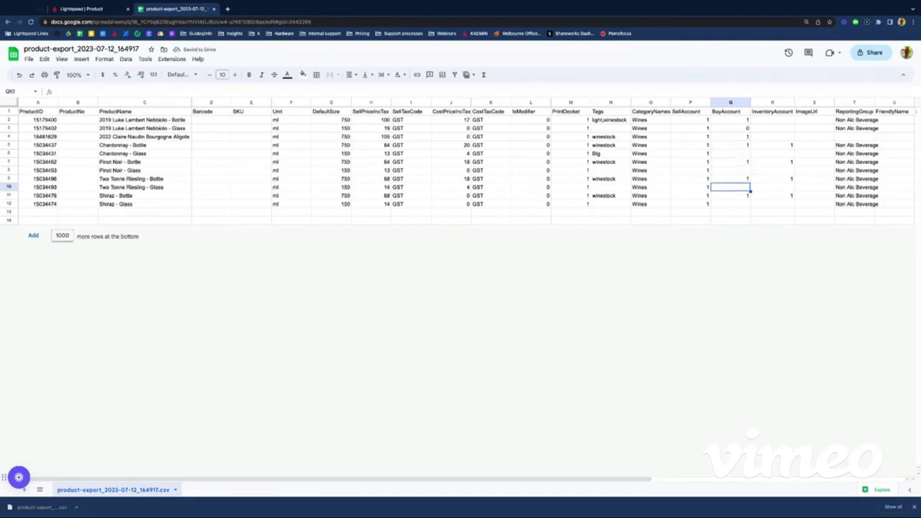
{"action": "key", "text": "Down"}
{"action": "key", "text": "Up"}
{"action": "key", "text": "Up"}
{"action": "key", "text": "Up"}
{"action": "key", "text": "Up"}
{"action": "key", "text": "Up"}
{"action": "key", "text": "Up"}
{"action": "key", "text": "Up"}
{"action": "key", "text": "Up"}
{"action": "key", "text": "Up"}
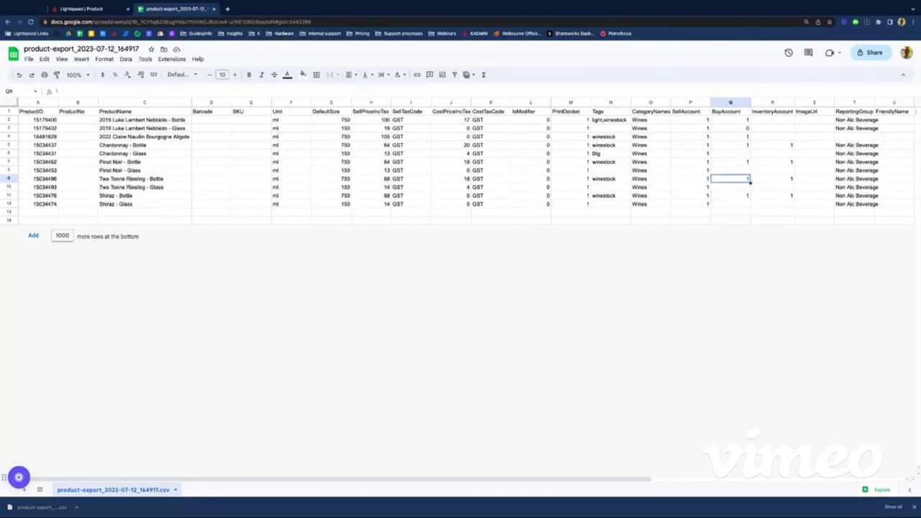
Step: Set InventoryAccount to 1, 0 (Nebbiolo glass), 1 and 1, leaving the Chardonnay glass empty
{"action": "key", "text": "Right"}
{"action": "key", "text": "Up"}
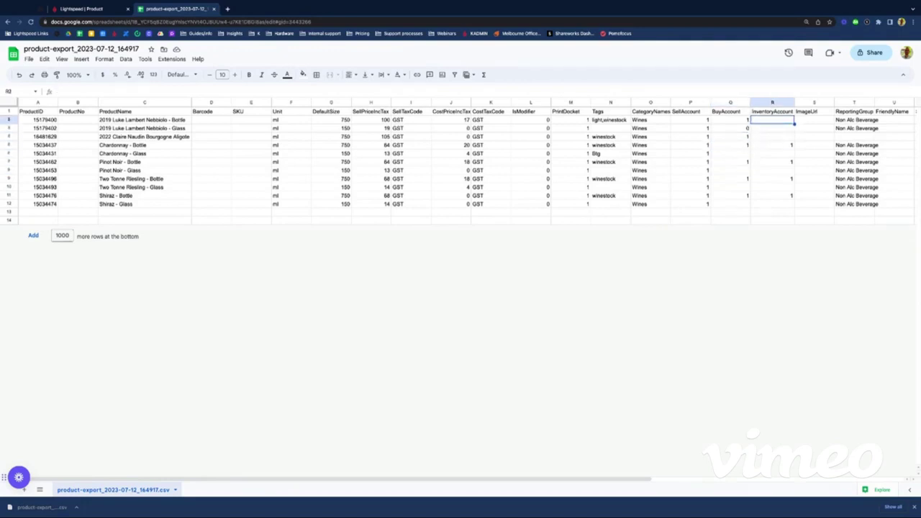
{"action": "type", "text": "1"}
{"action": "key", "text": "Return"}
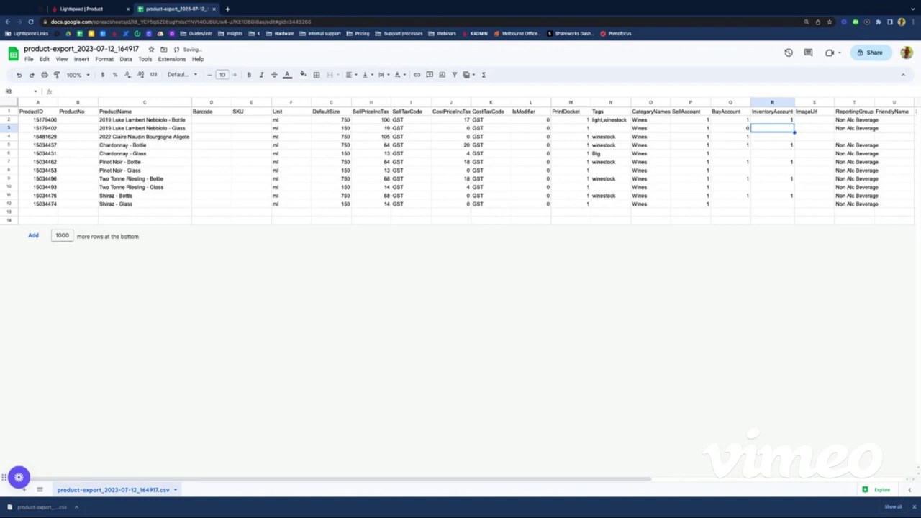
{"action": "type", "text": "0"}
{"action": "key", "text": "Return"}
{"action": "type", "text": "1"}
{"action": "key", "text": "Return"}
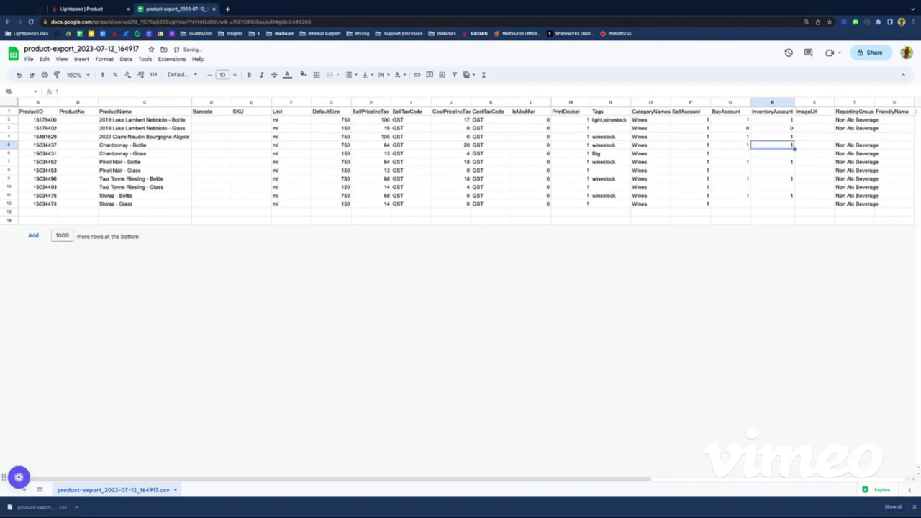
{"action": "type", "text": "1"}
{"action": "key", "text": "Return"}
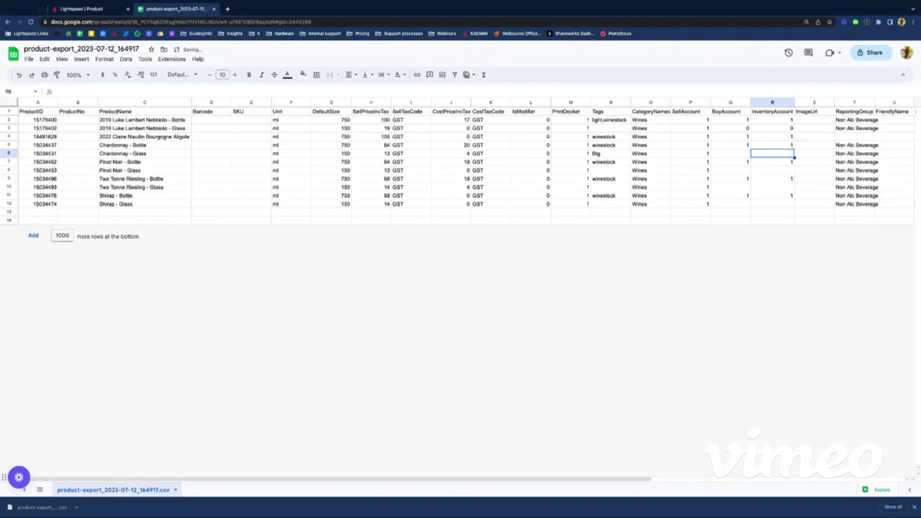
{"action": "key", "text": "Return"}
{"action": "key", "text": "Return"}
{"action": "key", "text": "Return"}
{"action": "key", "text": "Return"}
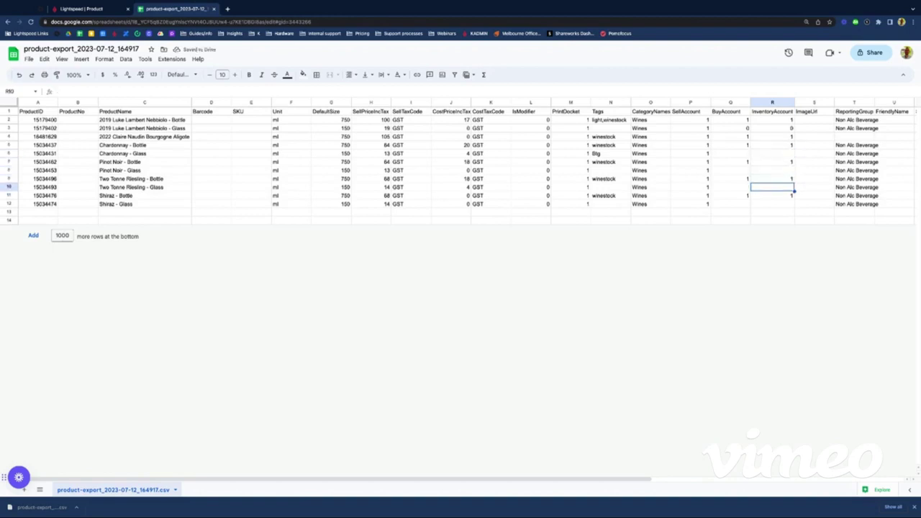
{"action": "key", "text": "Right"}
{"action": "key", "text": "Right"}
{"action": "key", "text": "Right"}
{"action": "key", "text": "Right"}
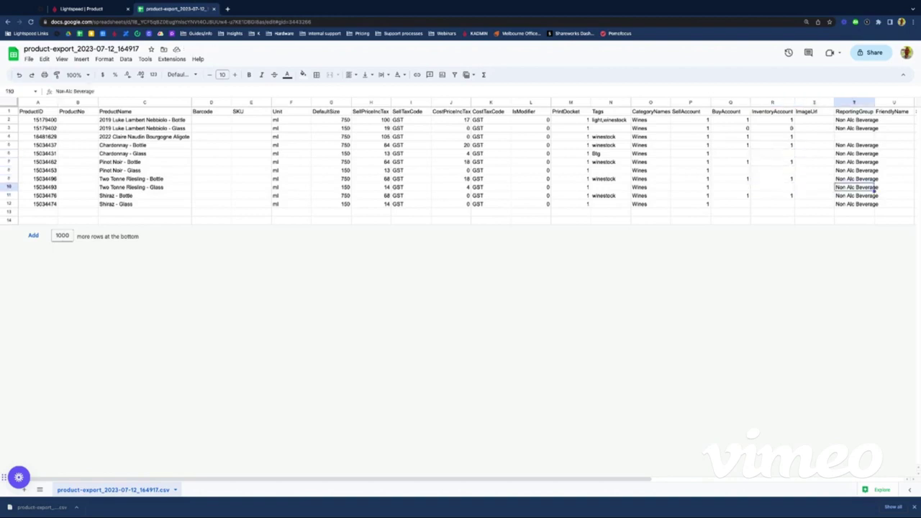
{"action": "key", "text": "Left"}
{"action": "key", "text": "Left"}
{"action": "key", "text": "Left"}
{"action": "key", "text": "Left"}
{"action": "key", "text": "Left"}
{"action": "key", "text": "Left"}
{"action": "key", "text": "Left"}
{"action": "key", "text": "Left"}
{"action": "key", "text": "Left"}
{"action": "key", "text": "Left"}
{"action": "key", "text": "Left"}
{"action": "key", "text": "Left"}
{"action": "key", "text": "Left"}
{"action": "key", "text": "Left"}
{"action": "key", "text": "Left"}
{"action": "key", "text": "Left"}
{"action": "key", "text": "Left"}
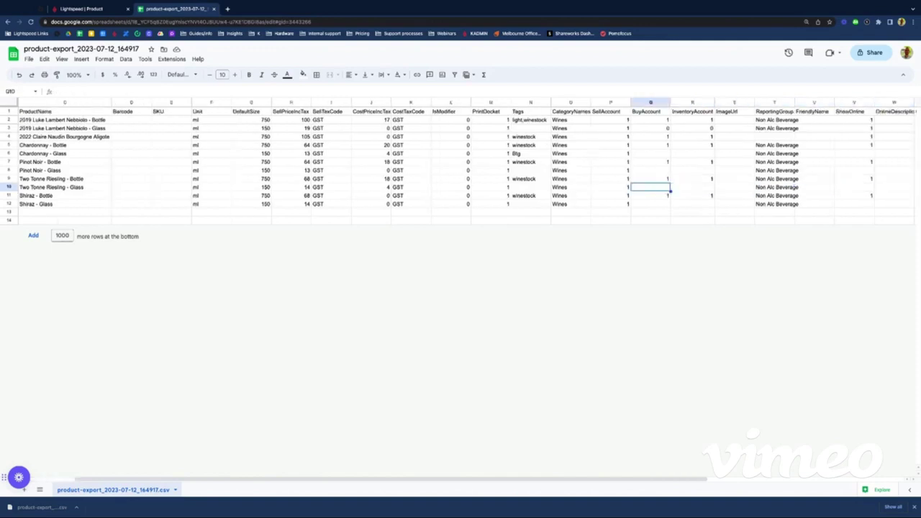
{"action": "key", "text": "Left"}
{"action": "key", "text": "Left"}
{"action": "key", "text": "Left"}
{"action": "key", "text": "Left"}
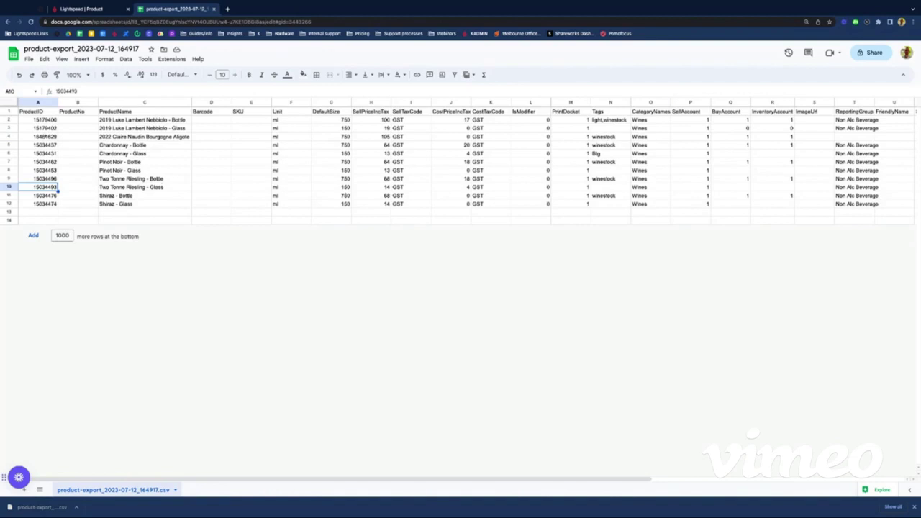
Step: Download the sheet via File > Download as Comma Separated Values (.csv)
{"action": "left_click", "coordinate": [30, 60]}
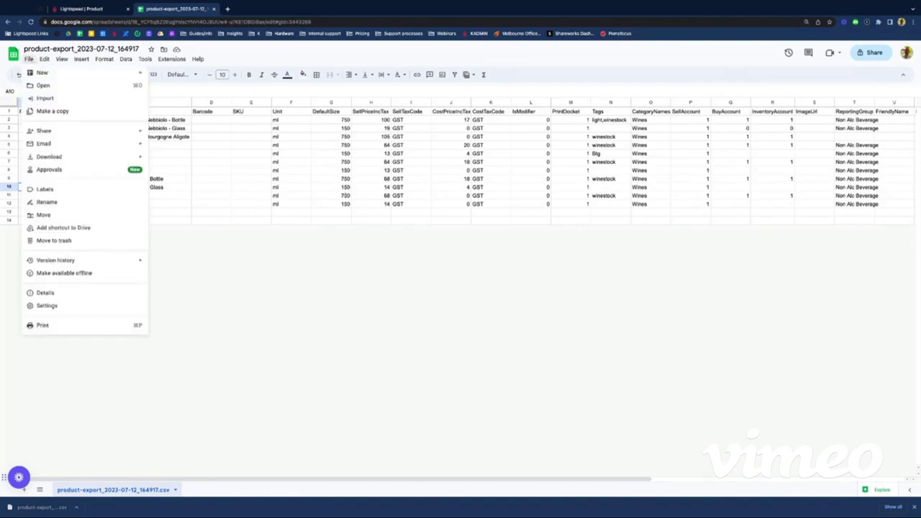
{"action": "mouse_move", "coordinate": [79, 156]}
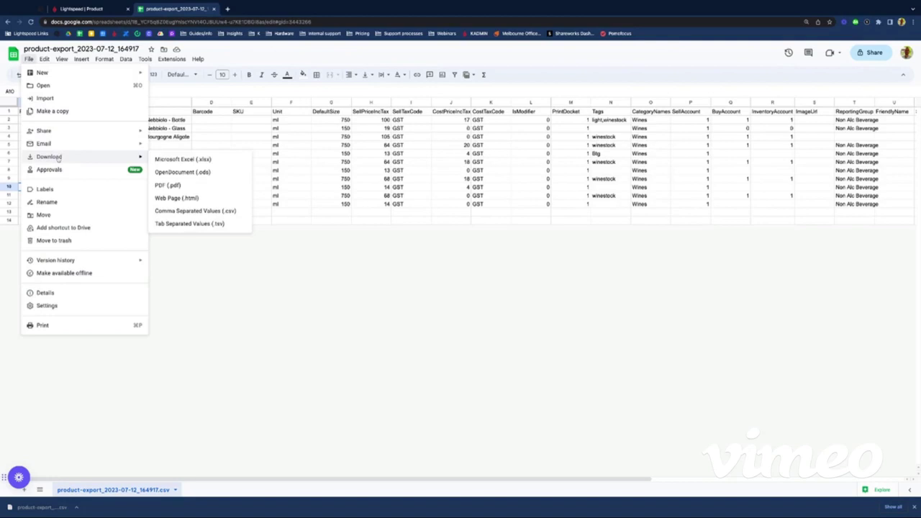
{"action": "left_click", "coordinate": [210, 210]}
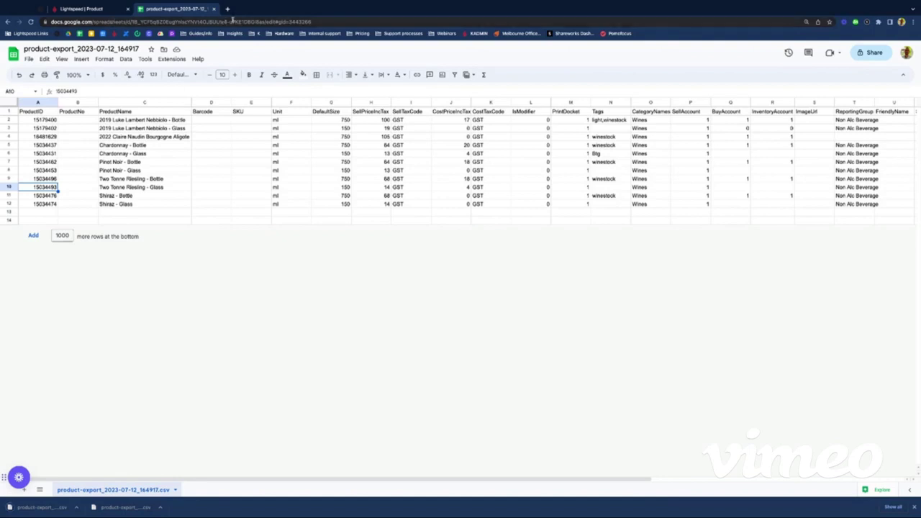
Step: Close the spreadsheet and import the downloaded CSV into Products, updating 11 products
{"action": "left_click", "coordinate": [214, 8]}
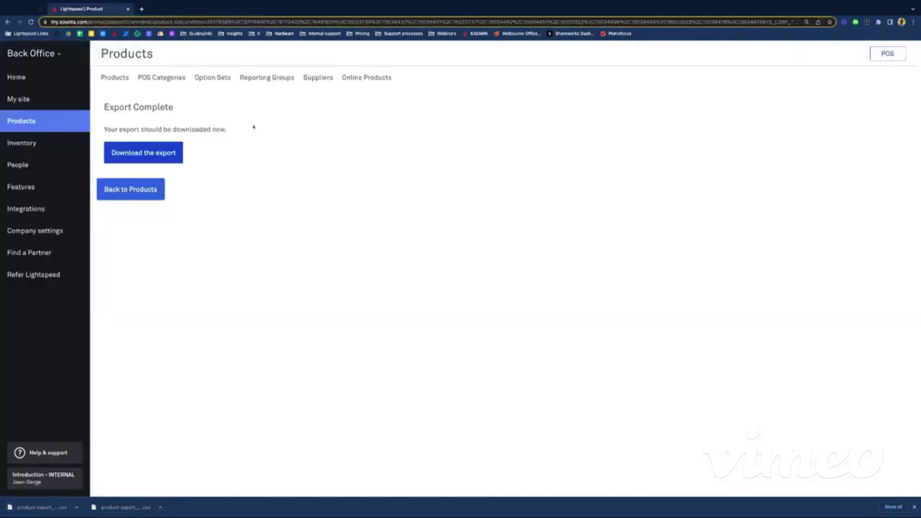
{"action": "left_click", "coordinate": [125, 191]}
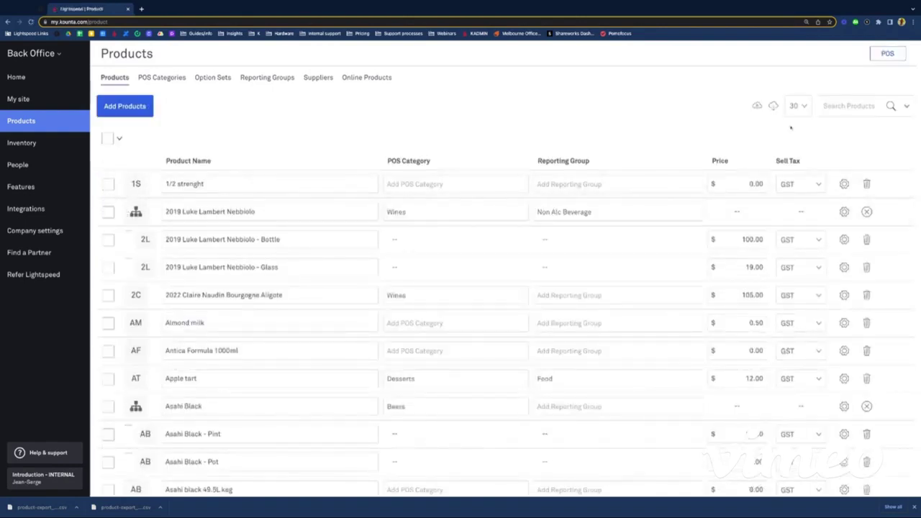
{"action": "left_click", "coordinate": [757, 106]}
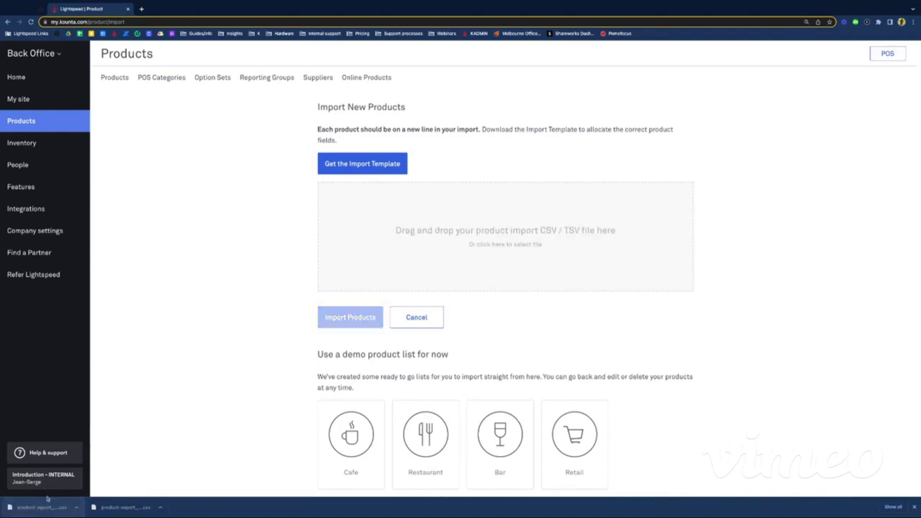
{"action": "left_click_drag", "start_coordinate": [48, 498], "coordinate": [441, 233]}
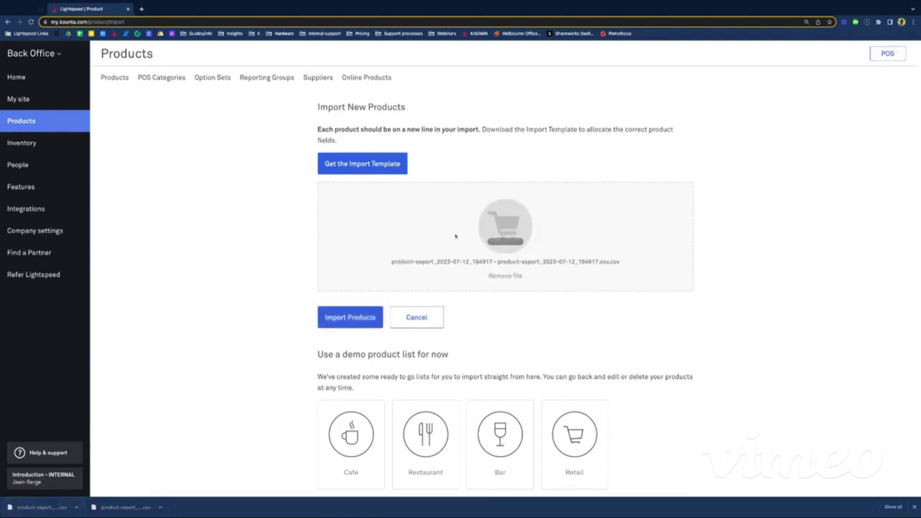
{"action": "left_click", "coordinate": [353, 320]}
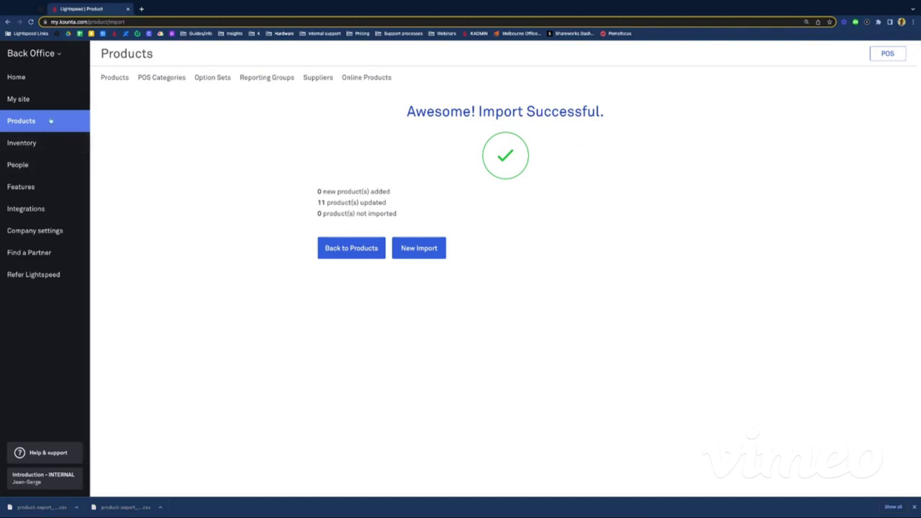
{"action": "left_click", "coordinate": [345, 248]}
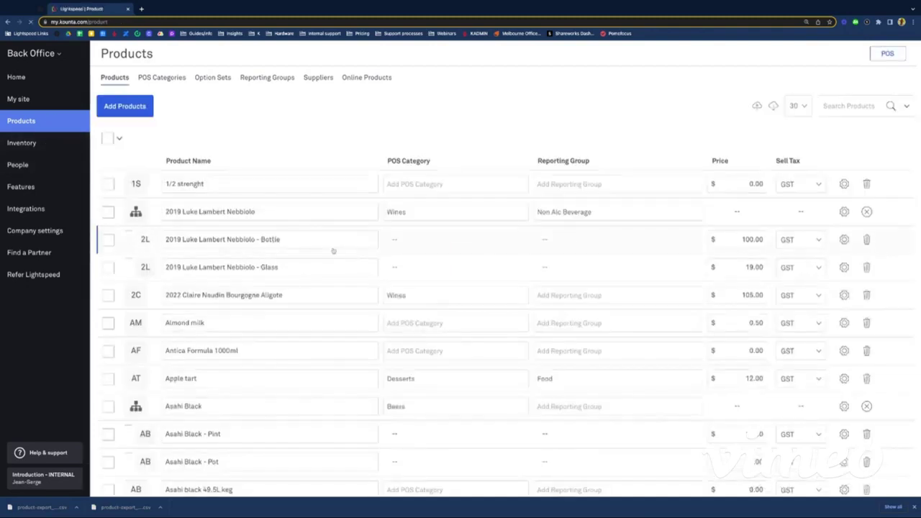
Step: Filter products to the Wines, Wines by the bottle and Wines by the glass categories
{"action": "left_click", "coordinate": [906, 106]}
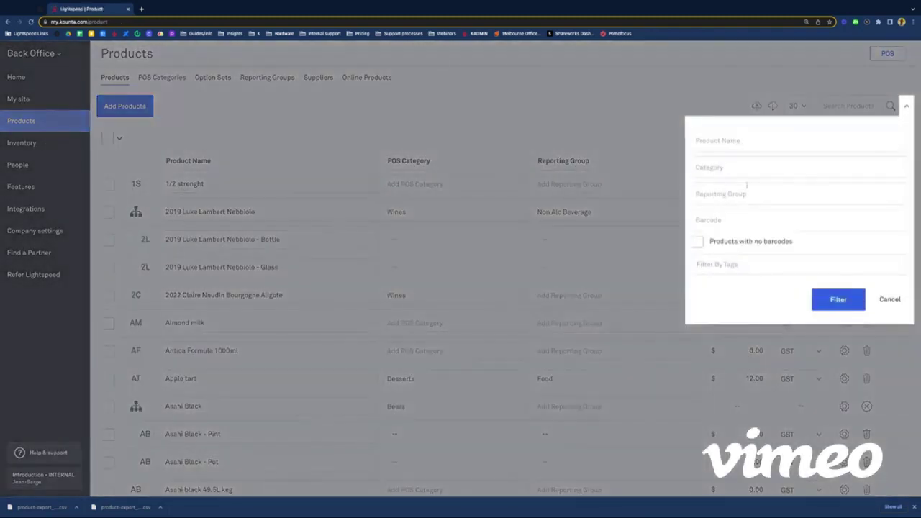
{"action": "left_click", "coordinate": [722, 167]}
{"action": "scroll", "coordinate": [735, 225], "scroll_direction": "down", "scroll_amount": 5}
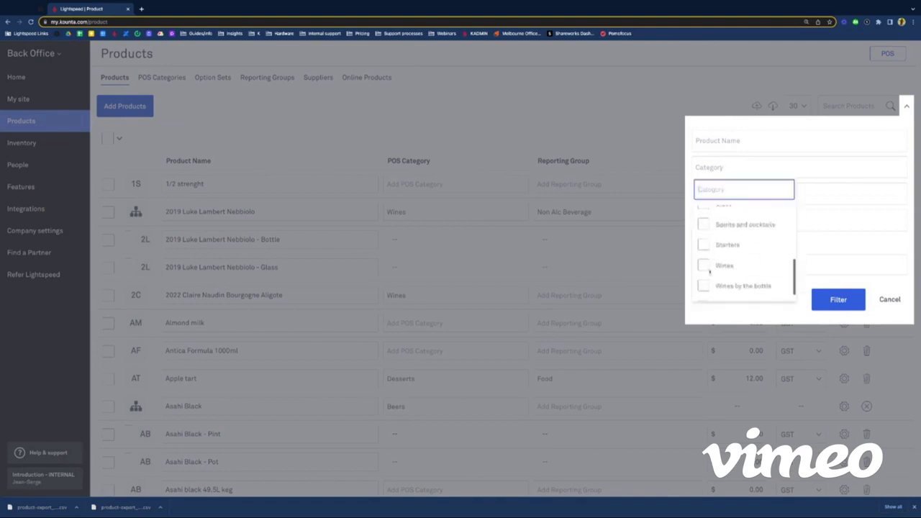
{"action": "left_click", "coordinate": [704, 265]}
{"action": "left_click", "coordinate": [704, 286]}
{"action": "left_click", "coordinate": [703, 291]}
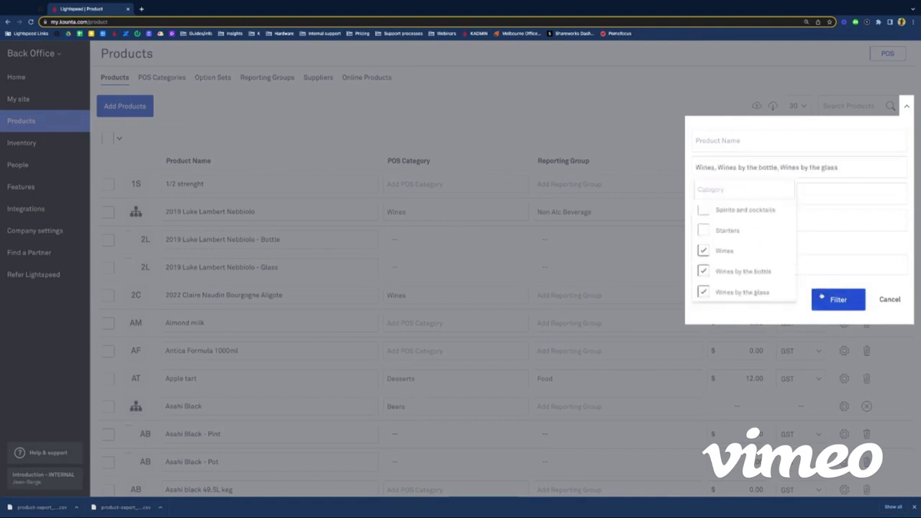
{"action": "left_click", "coordinate": [839, 299]}
Step: Review the filtered wine list and dismiss the downloads bar
{"action": "scroll", "coordinate": [349, 247], "scroll_direction": "down", "scroll_amount": 1}
{"action": "scroll", "coordinate": [349, 247], "scroll_direction": "down", "scroll_amount": 3}
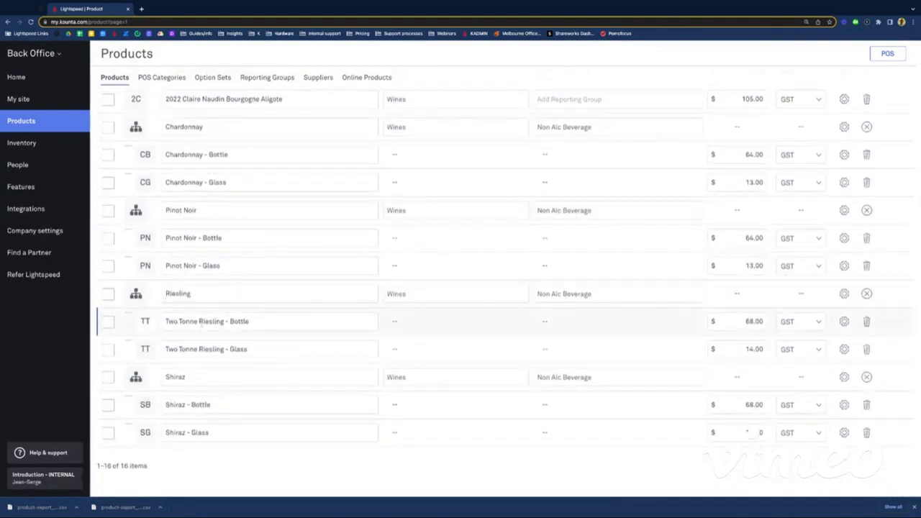
{"action": "scroll", "coordinate": [250, 228], "scroll_direction": "up", "scroll_amount": 1}
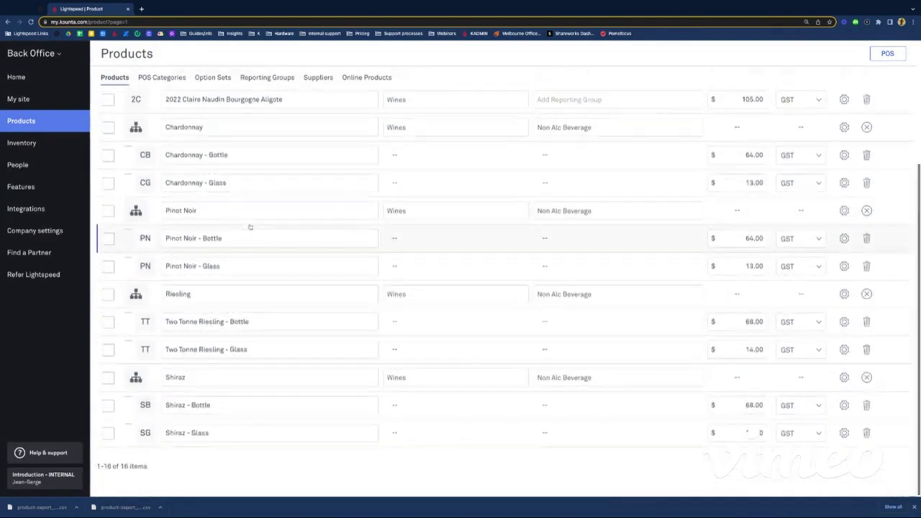
{"action": "scroll", "coordinate": [250, 227], "scroll_direction": "up", "scroll_amount": 2}
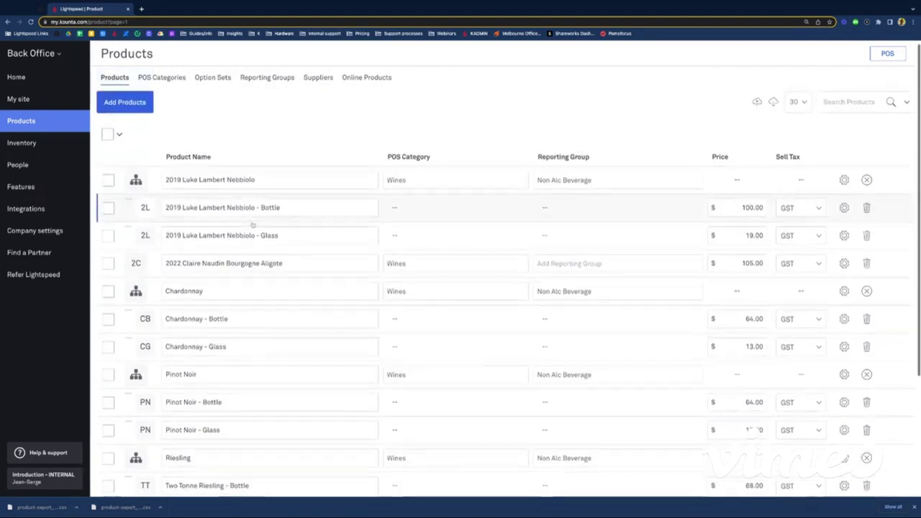
{"action": "scroll", "coordinate": [251, 226], "scroll_direction": "down", "scroll_amount": 3}
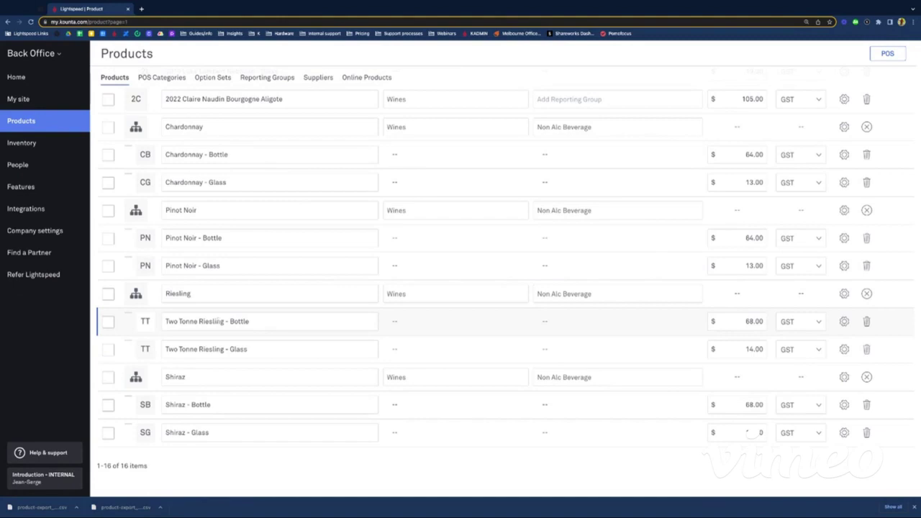
{"action": "left_click", "coordinate": [915, 507]}
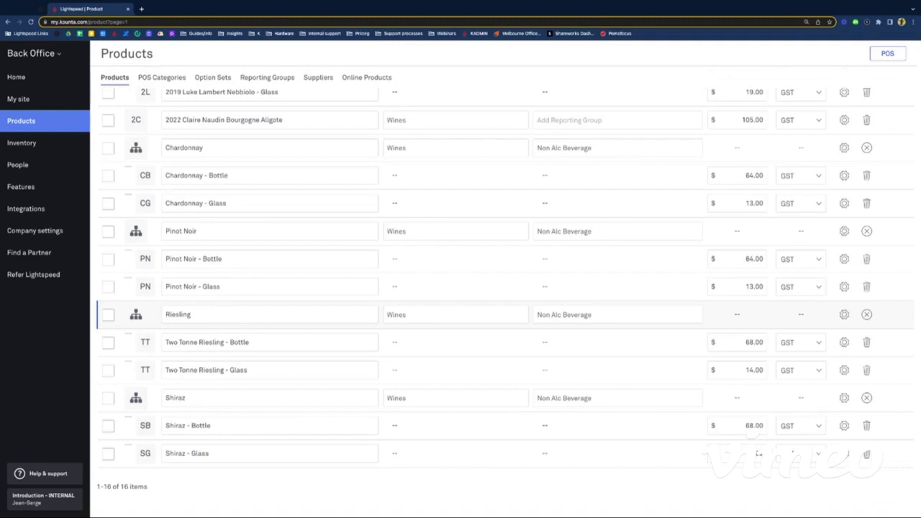
Step: Launch Produce from the Back Office Home dashboard
{"action": "left_click", "coordinate": [38, 79]}
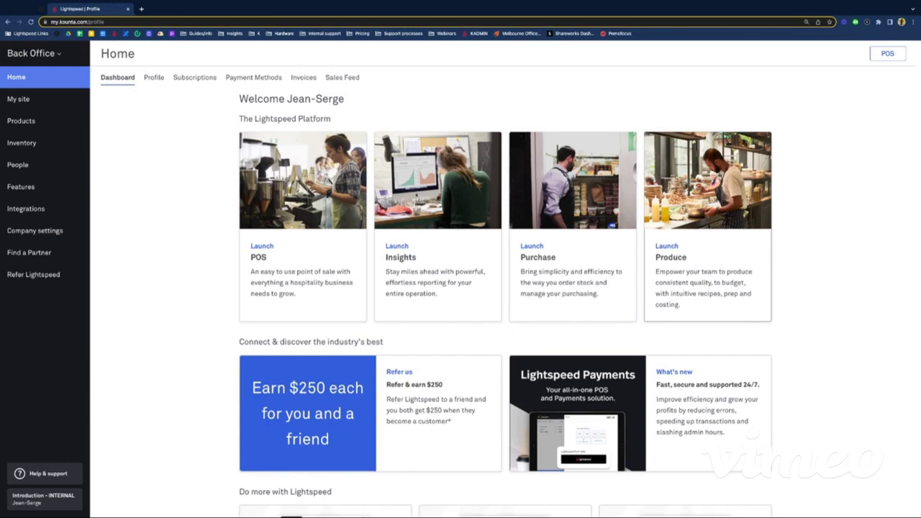
{"action": "left_click", "coordinate": [704, 278]}
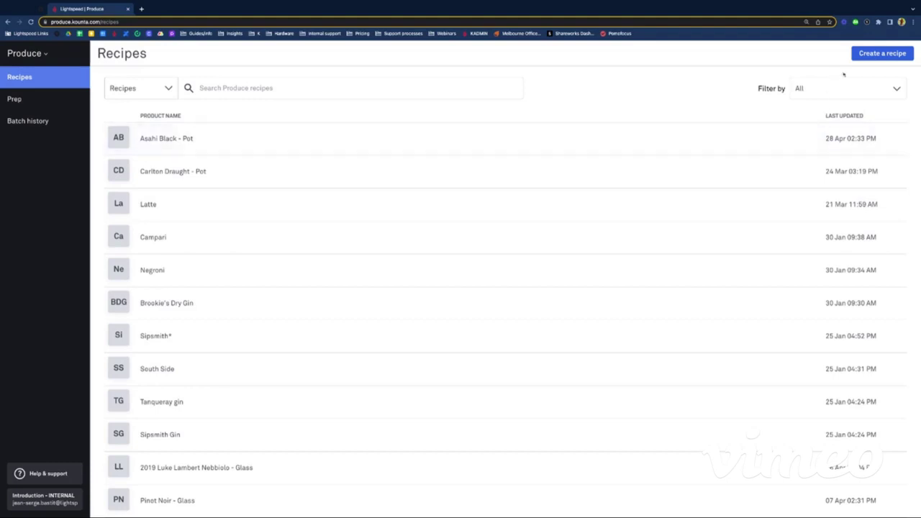
Step: Start a new recipe and filter the item list to Made here products
{"action": "left_click", "coordinate": [875, 55]}
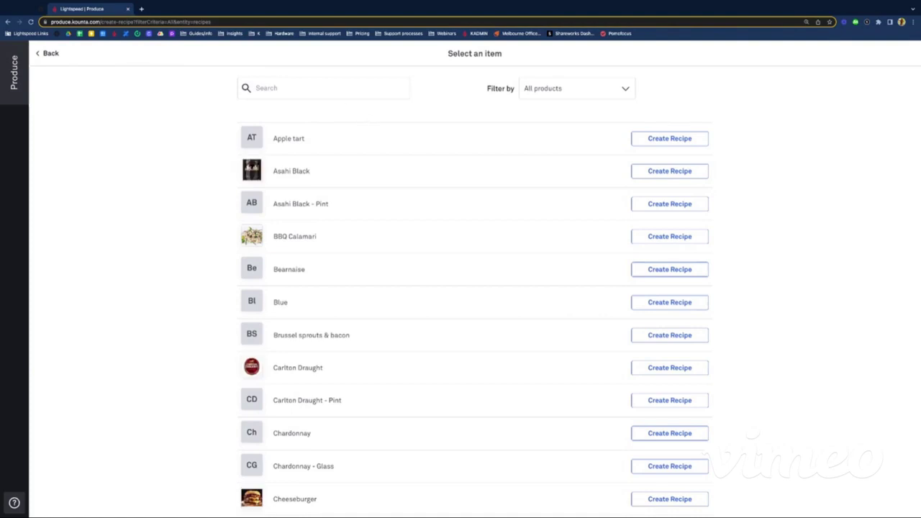
{"action": "left_click", "coordinate": [577, 94]}
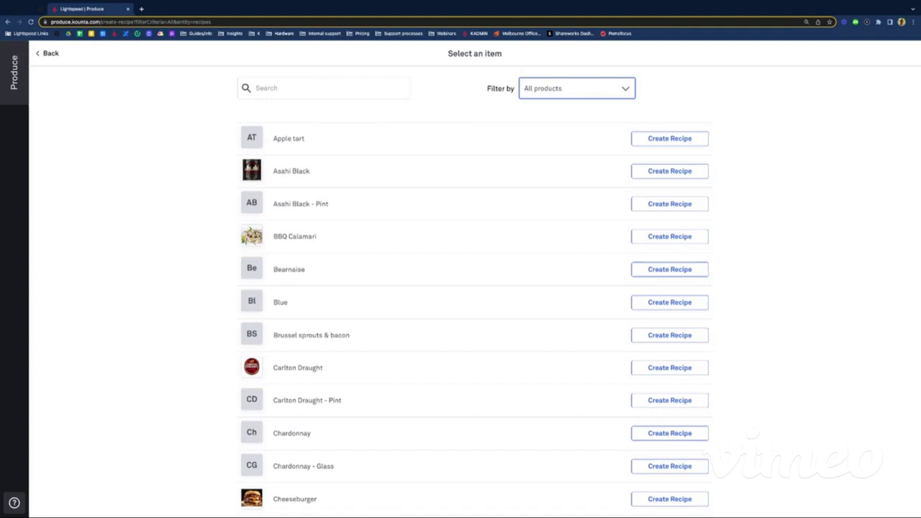
{"action": "left_click", "coordinate": [555, 103]}
{"action": "left_click", "coordinate": [178, 205]}
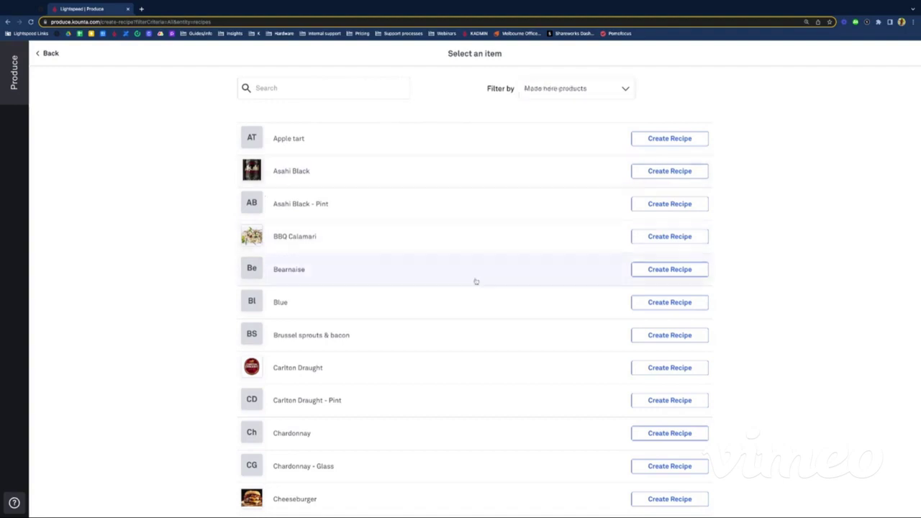
{"action": "scroll", "coordinate": [475, 281], "scroll_direction": "down", "scroll_amount": 6}
{"action": "scroll", "coordinate": [480, 281], "scroll_direction": "up", "scroll_amount": 6}
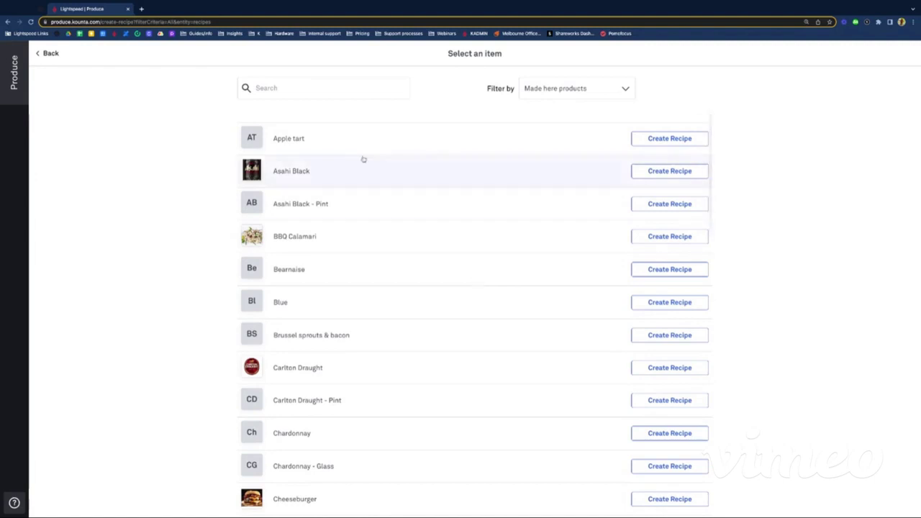
Step: Search the items for "two to" to find Two Tonne Riesling - Glass
{"action": "left_click", "coordinate": [286, 87]}
{"action": "type", "text": "two tol"}
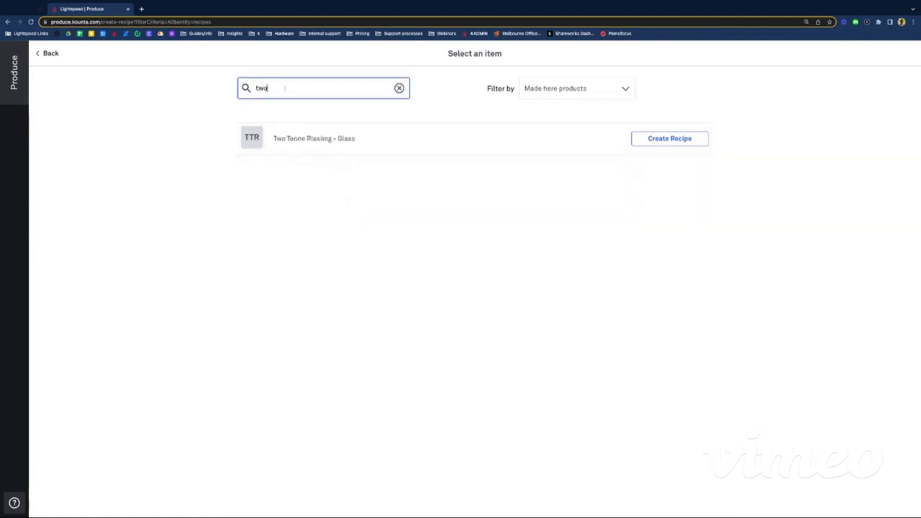
{"action": "key", "text": "BackSpace"}
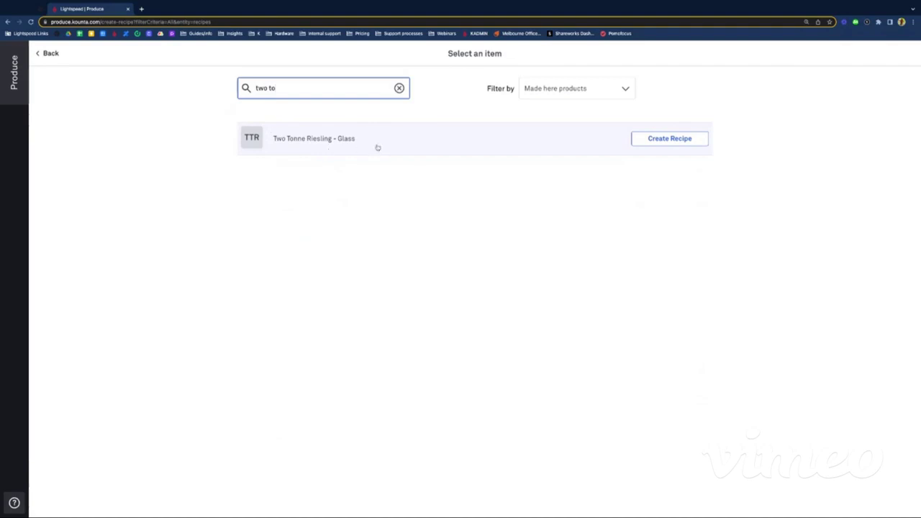
Step: Build the Riesling glass recipe from 150 mL of Two Tonne Riesling - Bottle and save
{"action": "left_click", "coordinate": [681, 141]}
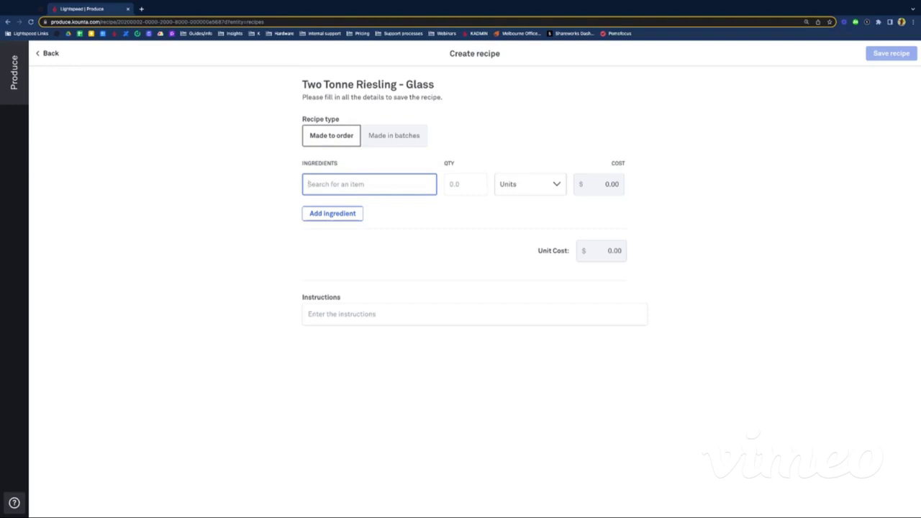
{"action": "type", "text": "two ton"}
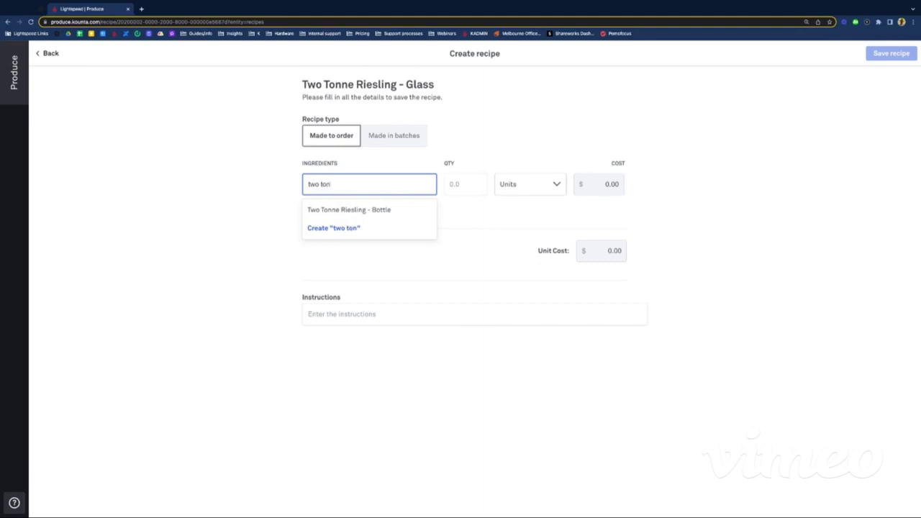
{"action": "left_click", "coordinate": [343, 210]}
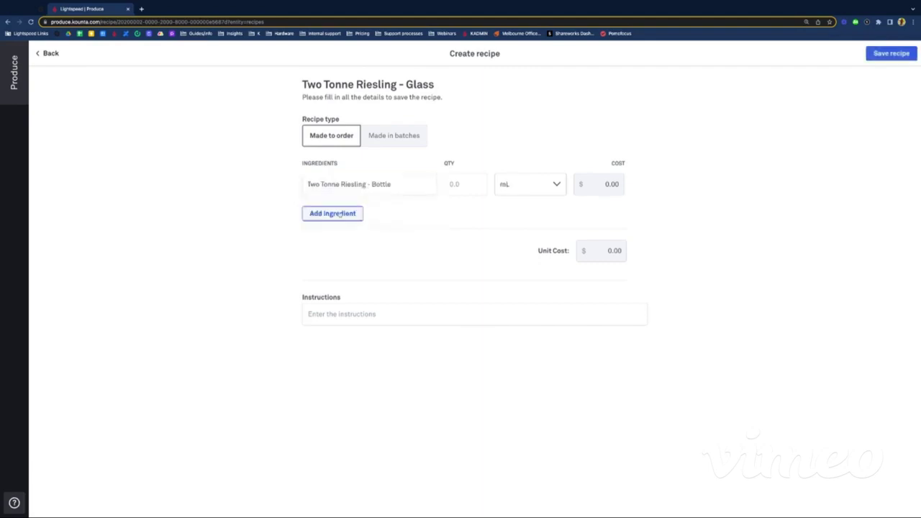
{"action": "left_click", "coordinate": [469, 185]}
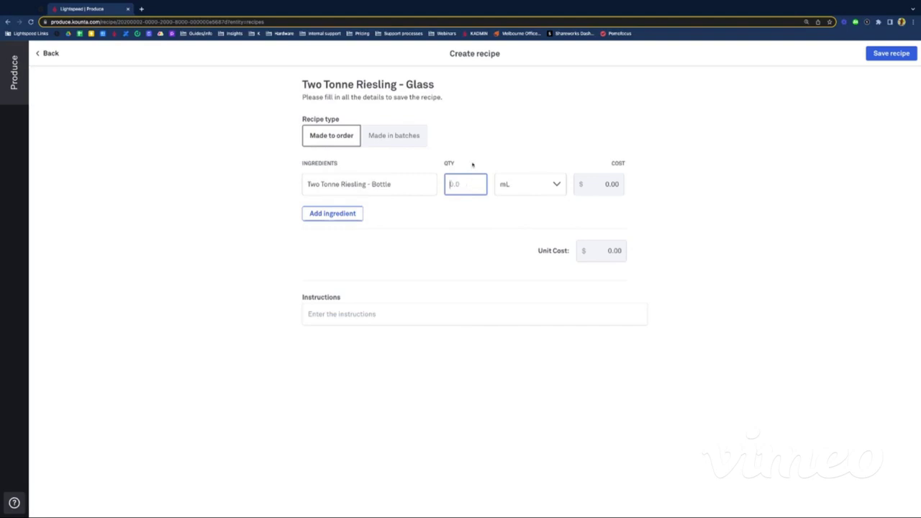
{"action": "type", "text": "150"}
{"action": "left_click", "coordinate": [581, 98]}
{"action": "left_click", "coordinate": [888, 55]}
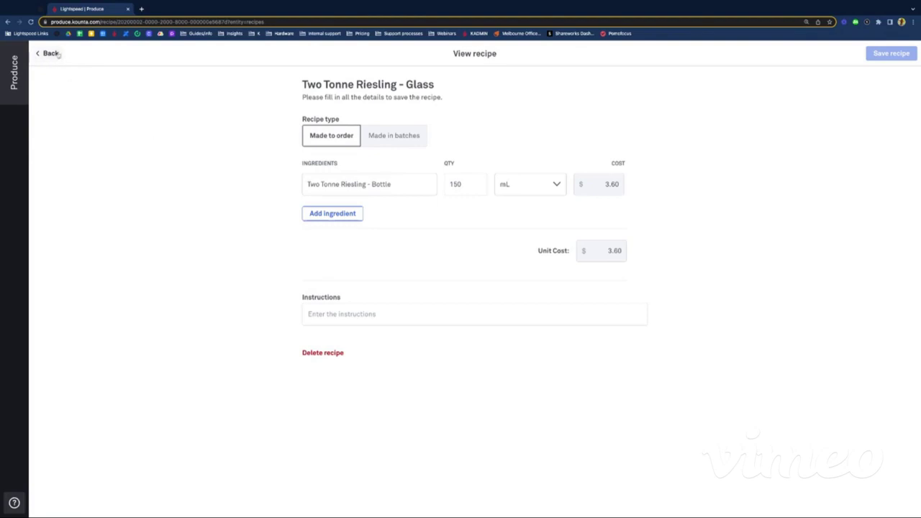
Step: Go back from the View recipe page to the Recipes list
{"action": "left_click", "coordinate": [52, 53]}
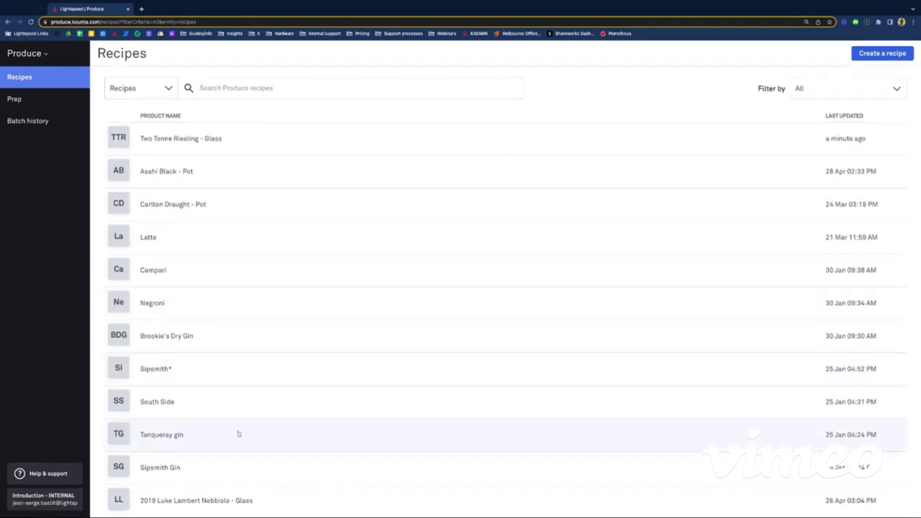
Step: Scroll down the Recipes list and open Tanqueray gin
{"action": "scroll", "coordinate": [248, 428], "scroll_direction": "down", "scroll_amount": 4}
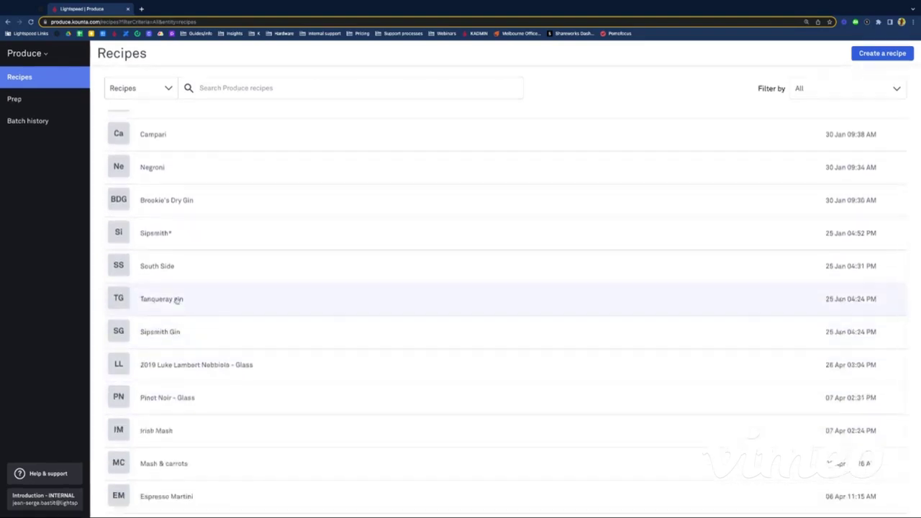
{"action": "left_click", "coordinate": [177, 299]}
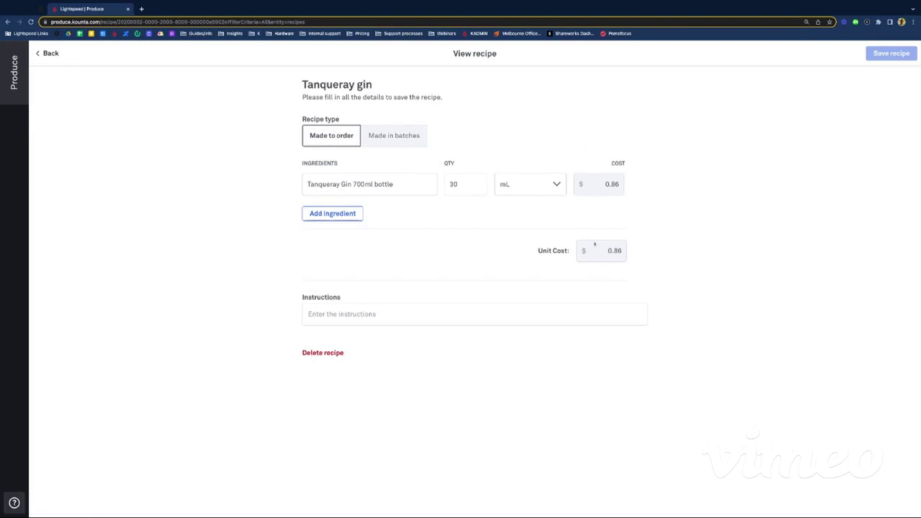
Step: Enter "Pour it in the glass." as the Tanqueray gin instructions and save
{"action": "left_click", "coordinate": [338, 314]}
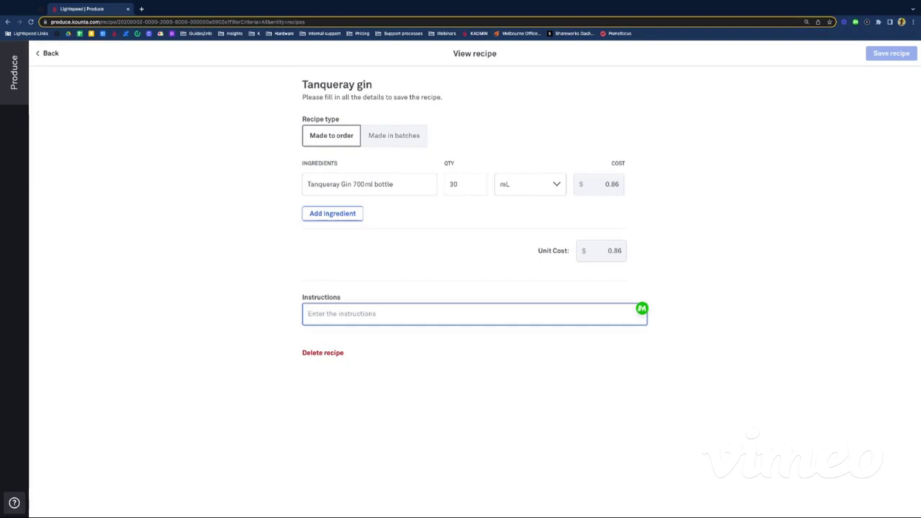
{"action": "type", "text": "P"}
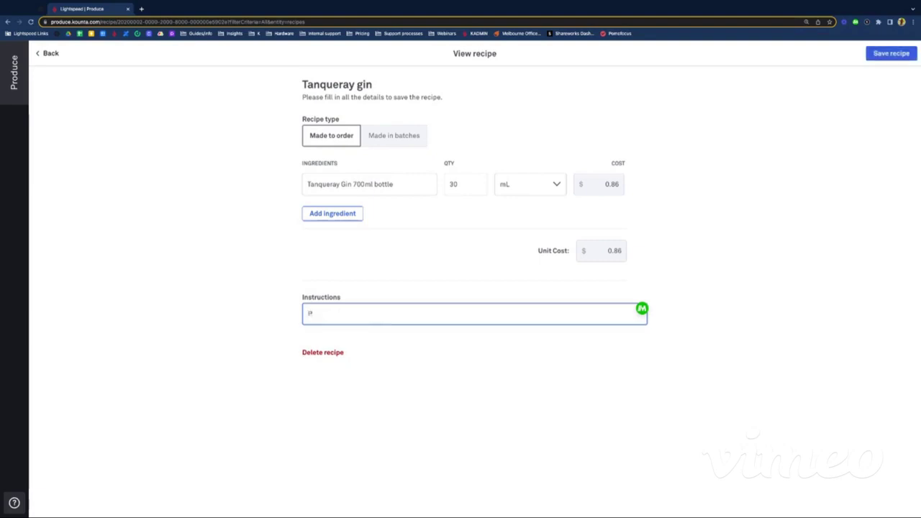
{"action": "type", "text": "our it in the glass."}
{"action": "left_click", "coordinate": [198, 357]}
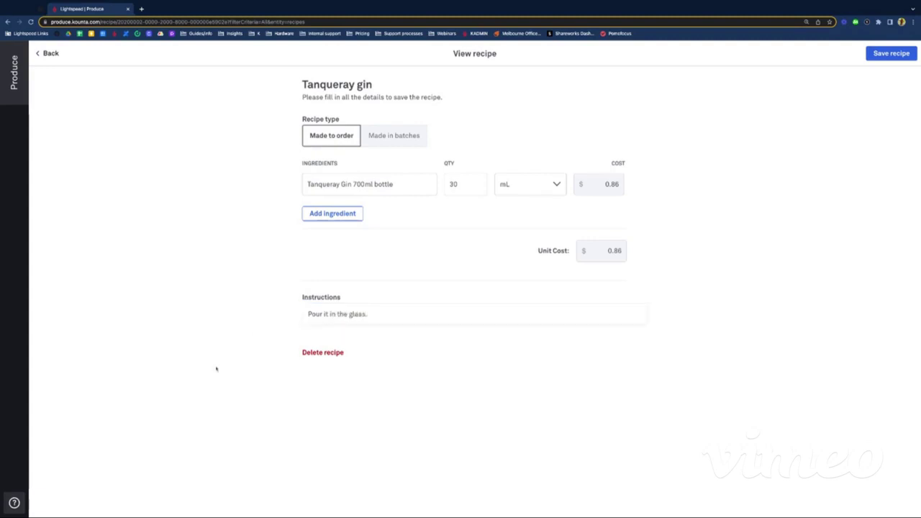
{"action": "left_click", "coordinate": [888, 55]}
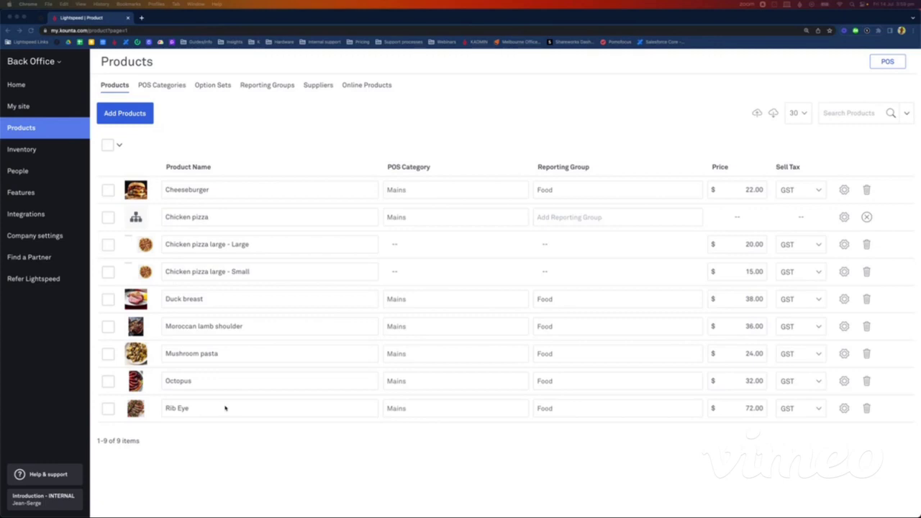
Step: Create the product 'Wagyu 20kg packs' with sales price 0 and GST tax, opening its details
{"action": "left_click", "coordinate": [144, 118]}
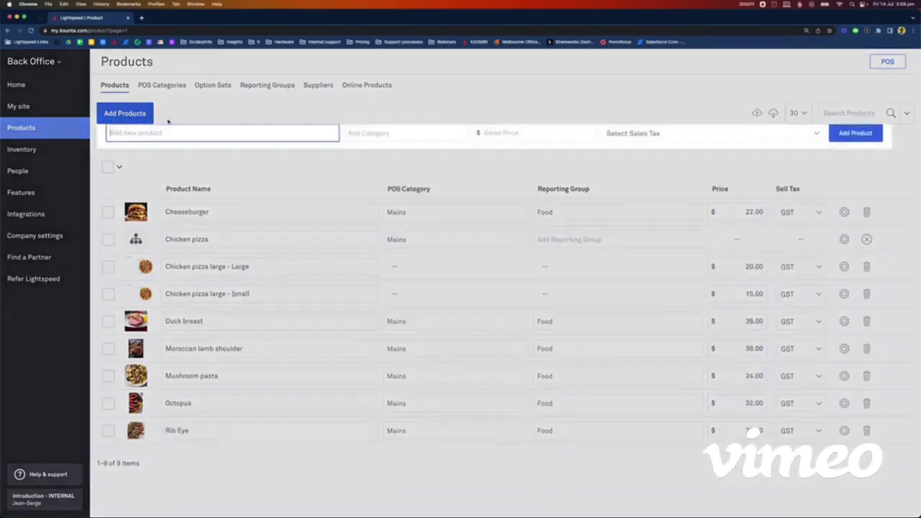
{"action": "left_click", "coordinate": [207, 164]}
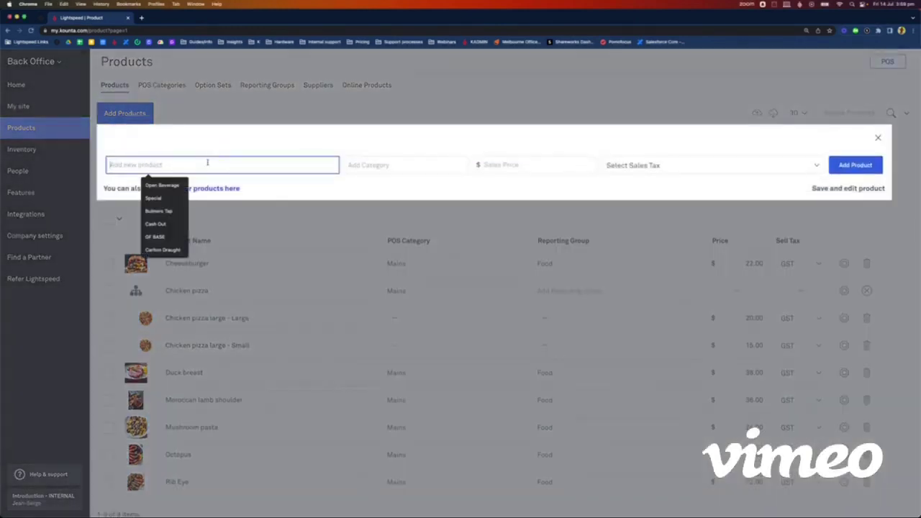
{"action": "type", "text": "Wagy"}
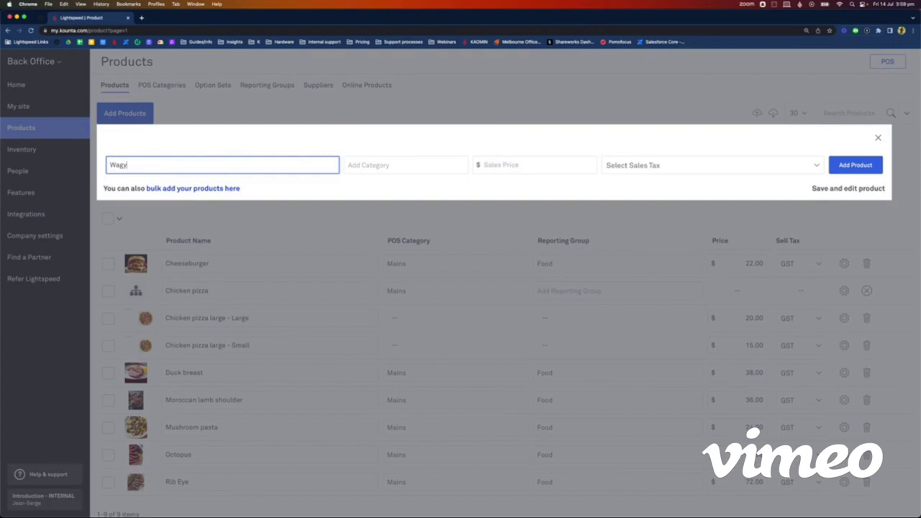
{"action": "type", "text": "u 20kg packs"}
{"action": "left_click", "coordinate": [495, 165]}
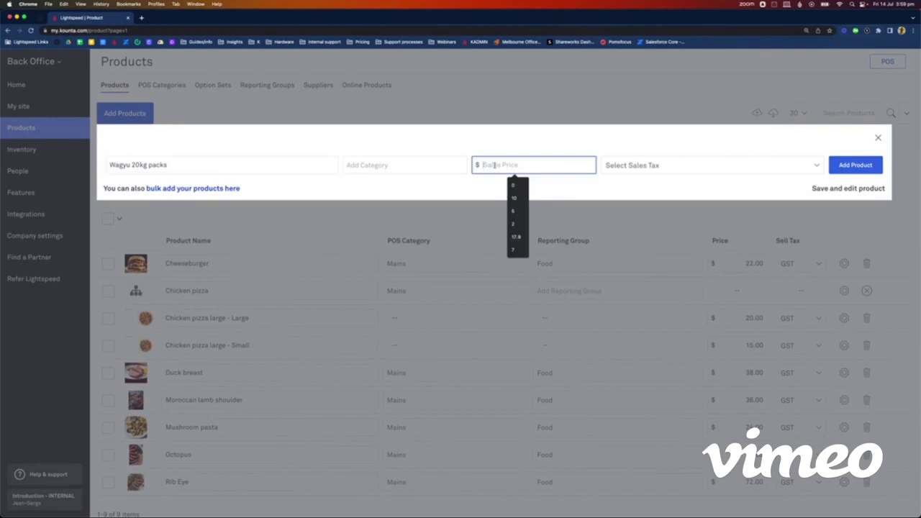
{"action": "type", "text": "0"}
{"action": "left_click", "coordinate": [633, 173]}
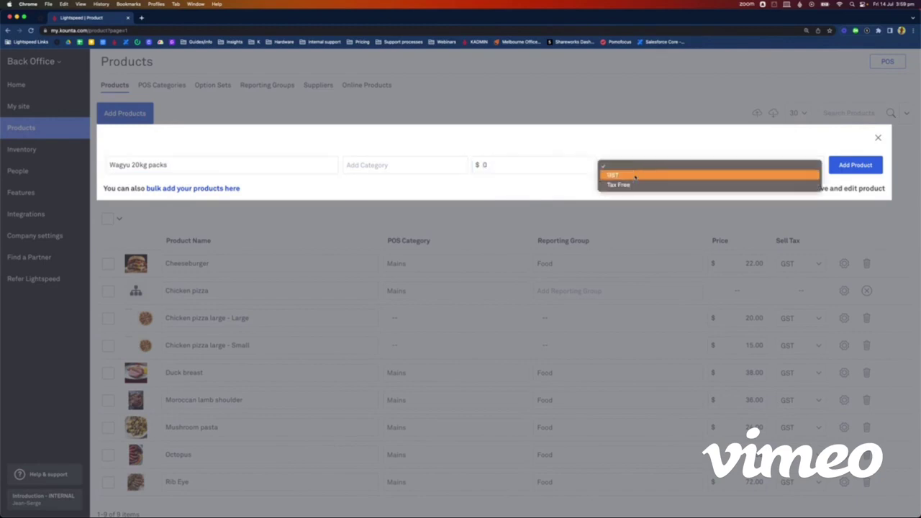
{"action": "left_click", "coordinate": [636, 176]}
{"action": "left_click", "coordinate": [834, 188]}
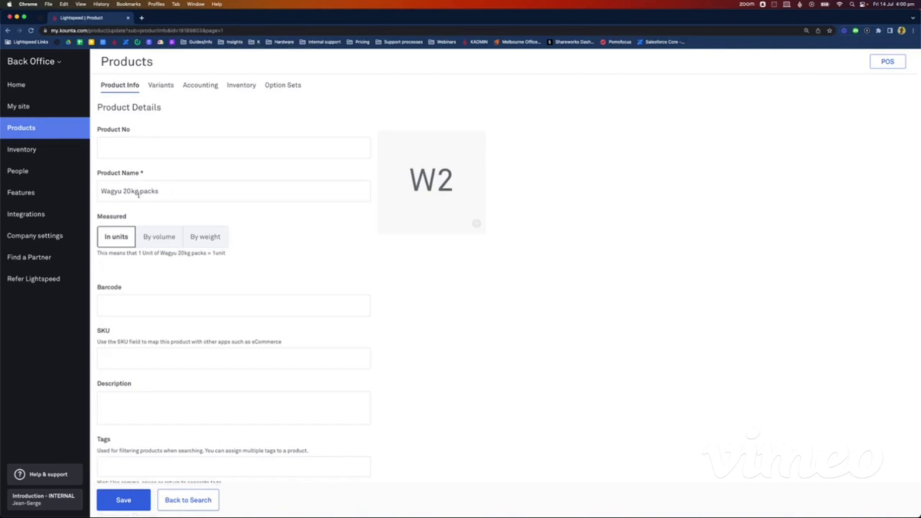
Step: Rename the product to 'Wagyu 20kg pack' and measure it by weight
{"action": "left_click", "coordinate": [164, 192]}
{"action": "key", "text": "BackSpace"}
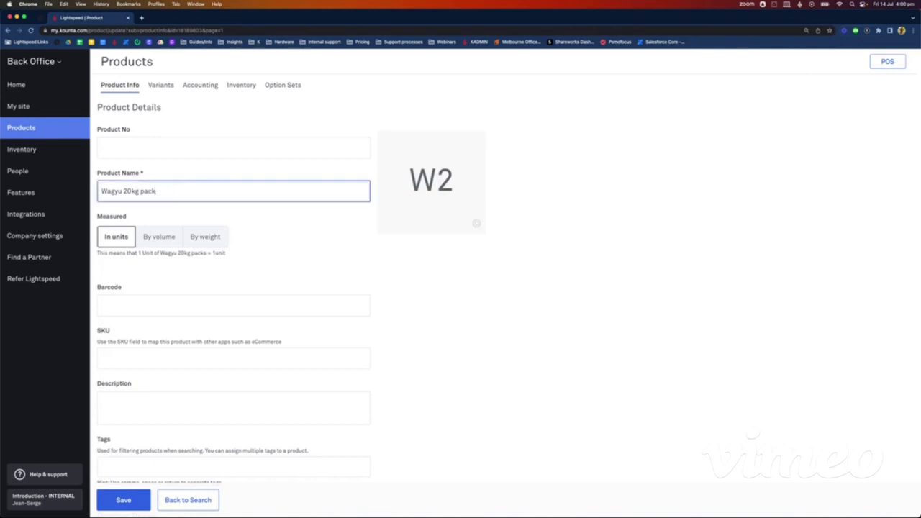
{"action": "left_click", "coordinate": [226, 273]}
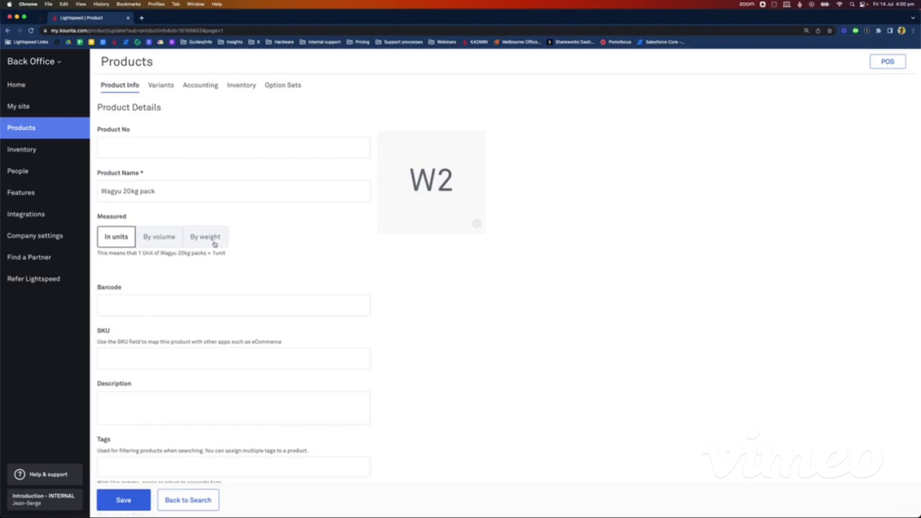
{"action": "left_click", "coordinate": [214, 244]}
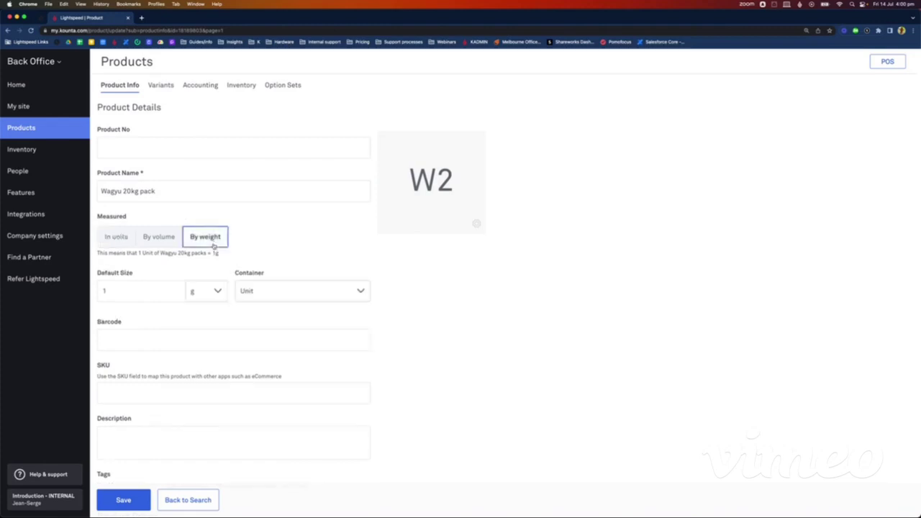
Step: Set a 20 kg default size with a Packet container and save
{"action": "left_click", "coordinate": [114, 288]}
{"action": "key", "text": "BackSpace"}
{"action": "type", "text": "20"}
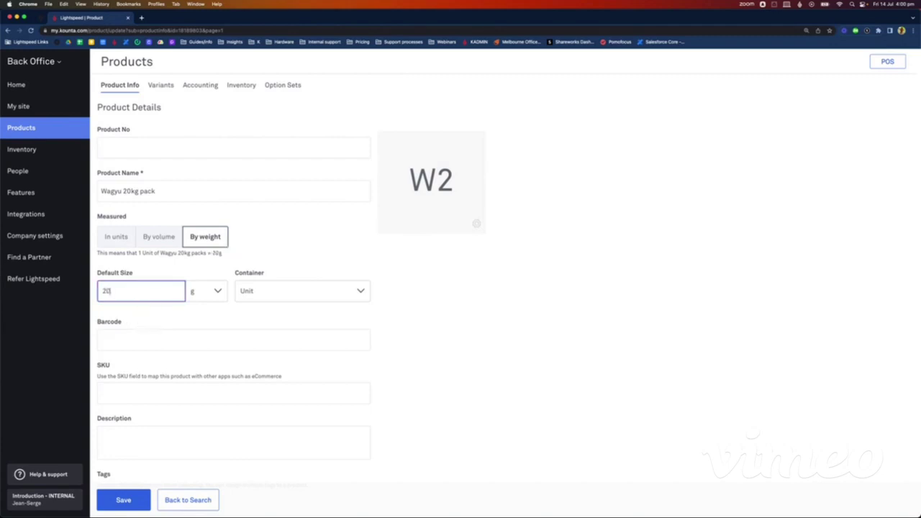
{"action": "left_click", "coordinate": [199, 292]}
{"action": "left_click", "coordinate": [200, 334]}
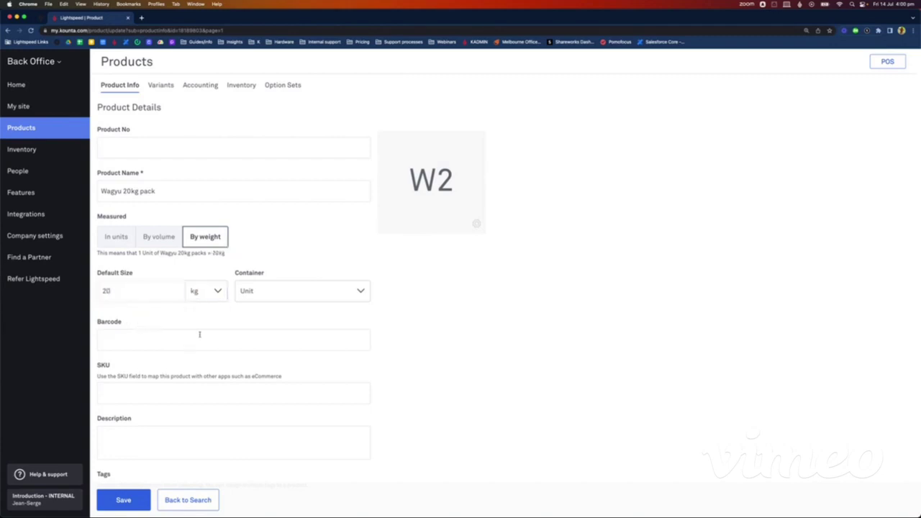
{"action": "left_click", "coordinate": [276, 291]}
{"action": "scroll", "coordinate": [298, 368], "scroll_direction": "down", "scroll_amount": 3}
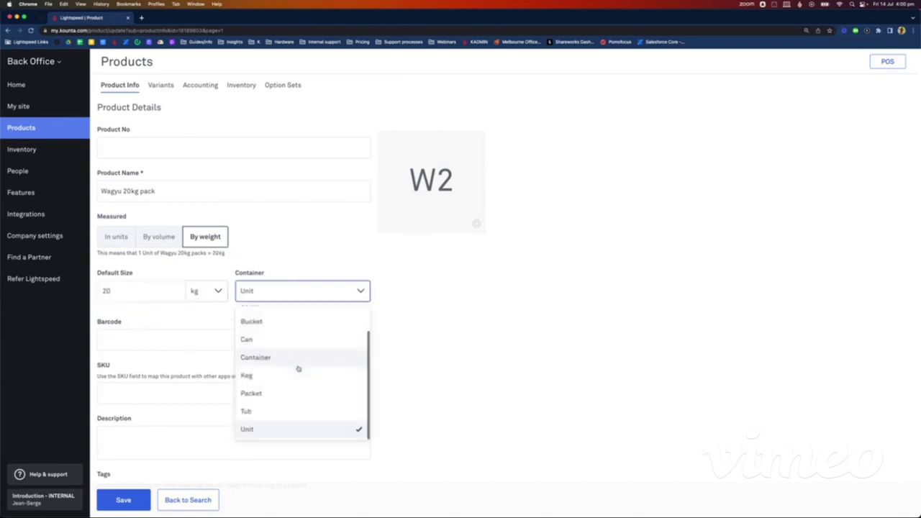
{"action": "left_click", "coordinate": [284, 395]}
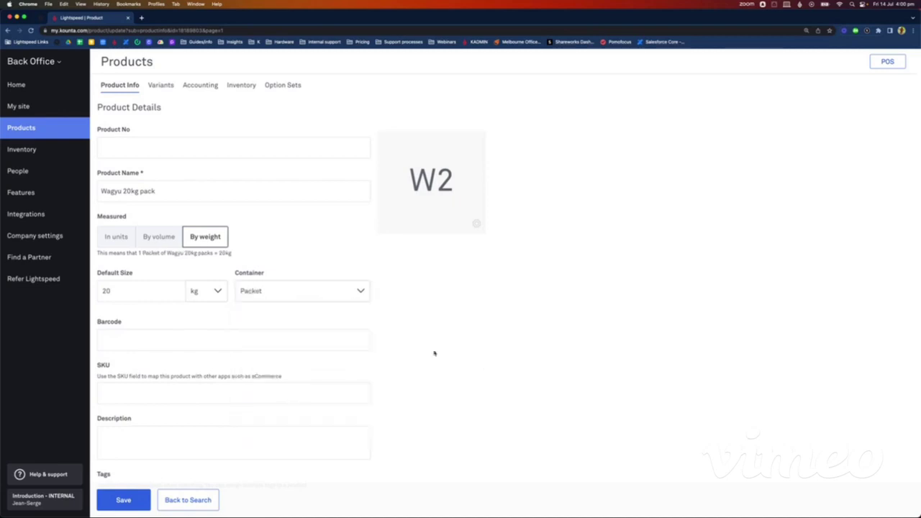
{"action": "left_click", "coordinate": [270, 296]}
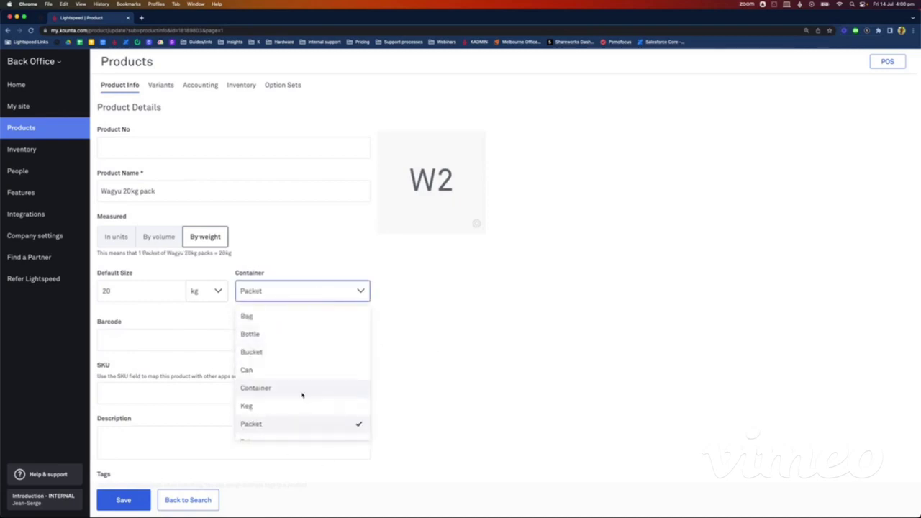
{"action": "left_click", "coordinate": [281, 425]}
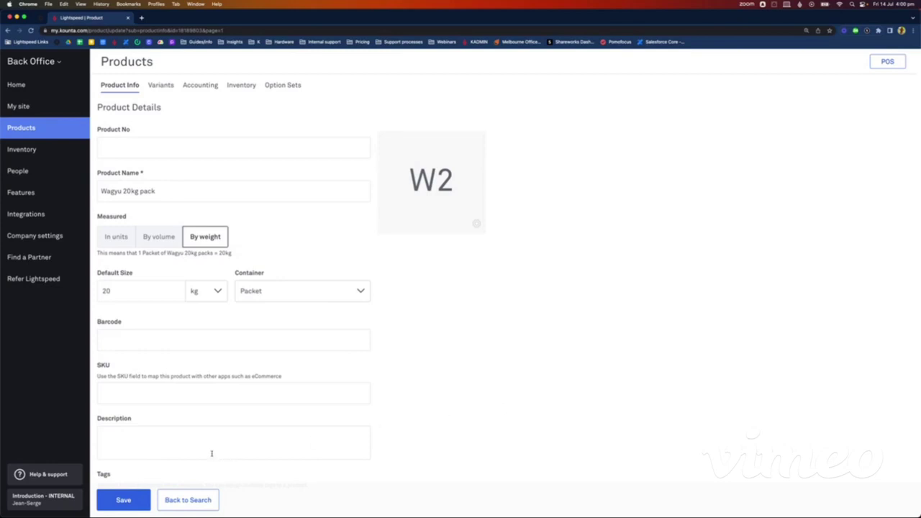
{"action": "left_click", "coordinate": [125, 506]}
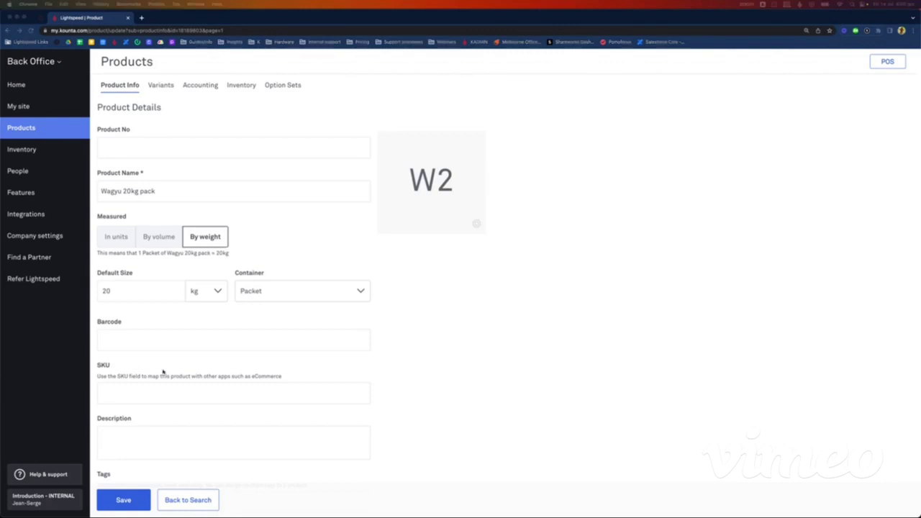
Step: Replace the Wagyu pack's 0.0000 cost price with 300 and save it
{"action": "scroll", "coordinate": [278, 352], "scroll_direction": "down", "scroll_amount": 1}
{"action": "scroll", "coordinate": [278, 352], "scroll_direction": "down", "scroll_amount": 2}
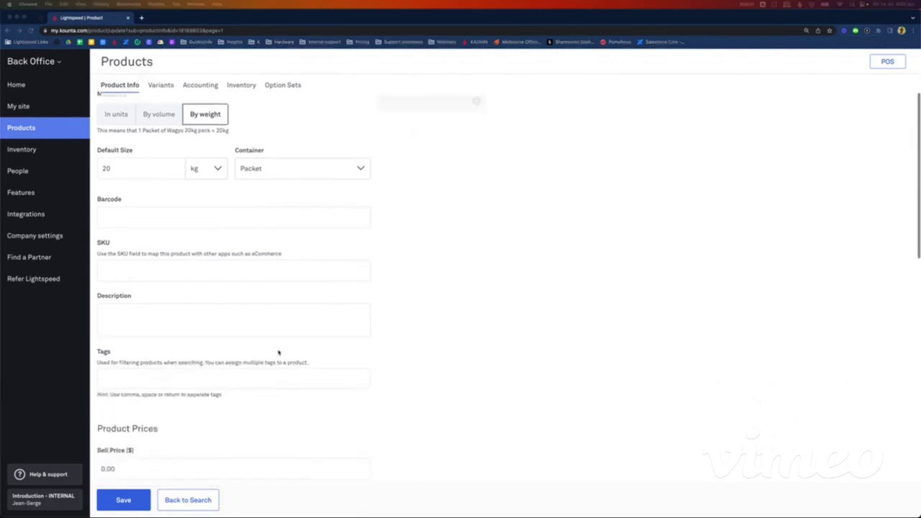
{"action": "scroll", "coordinate": [156, 319], "scroll_direction": "down", "scroll_amount": 5}
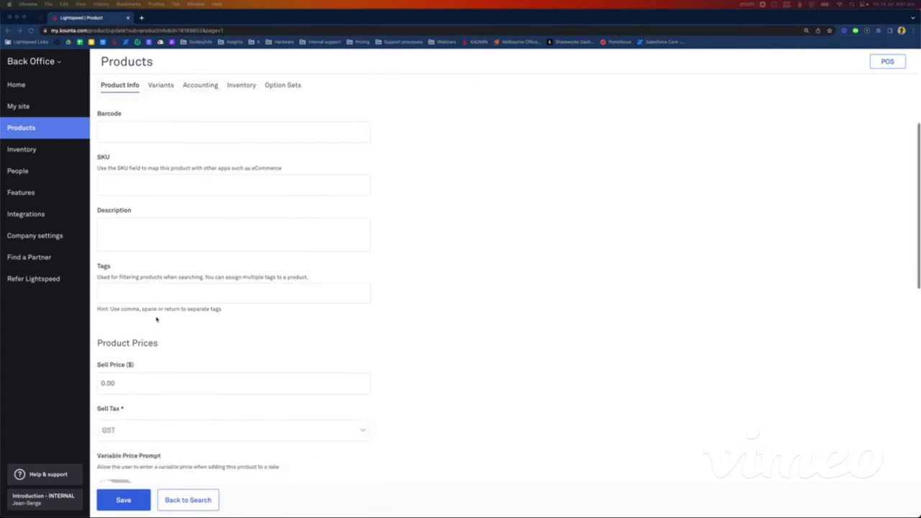
{"action": "left_click", "coordinate": [132, 321]}
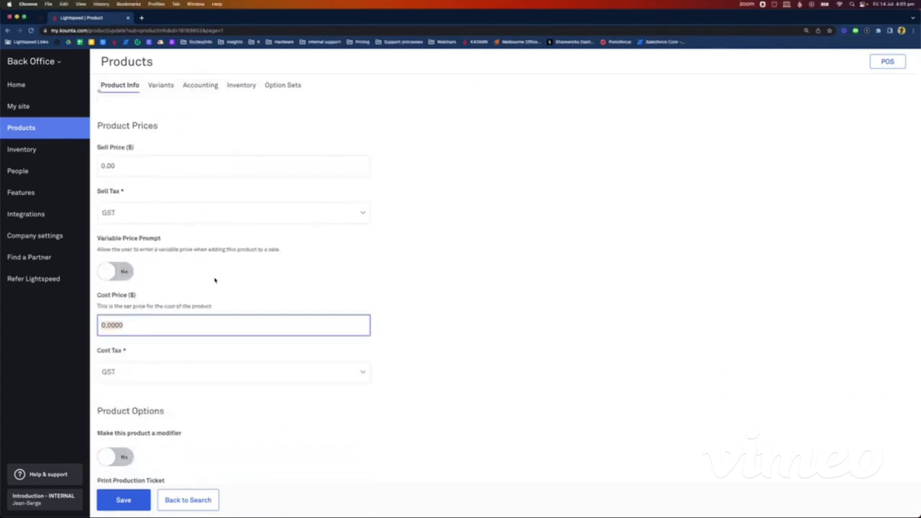
{"action": "scroll", "coordinate": [215, 201], "scroll_direction": "up", "scroll_amount": 6}
{"action": "scroll", "coordinate": [220, 216], "scroll_direction": "down", "scroll_amount": 8}
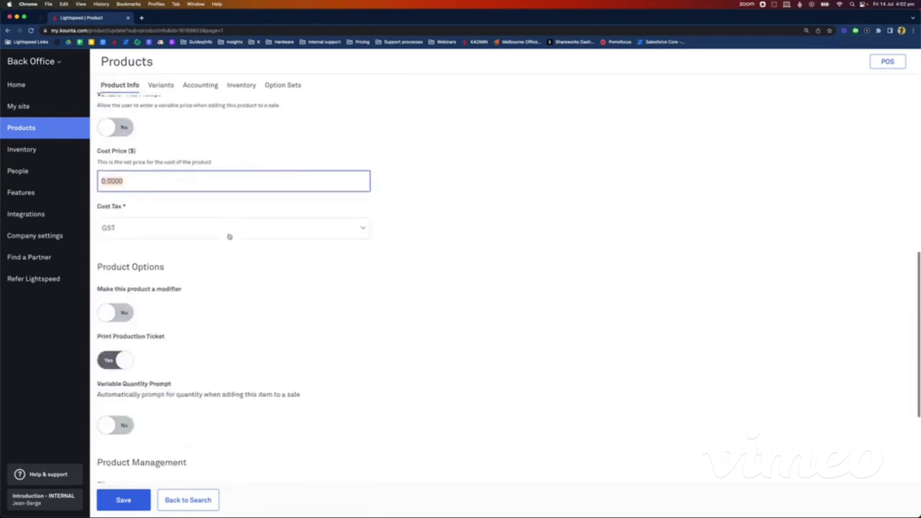
{"action": "scroll", "coordinate": [218, 223], "scroll_direction": "up", "scroll_amount": 1}
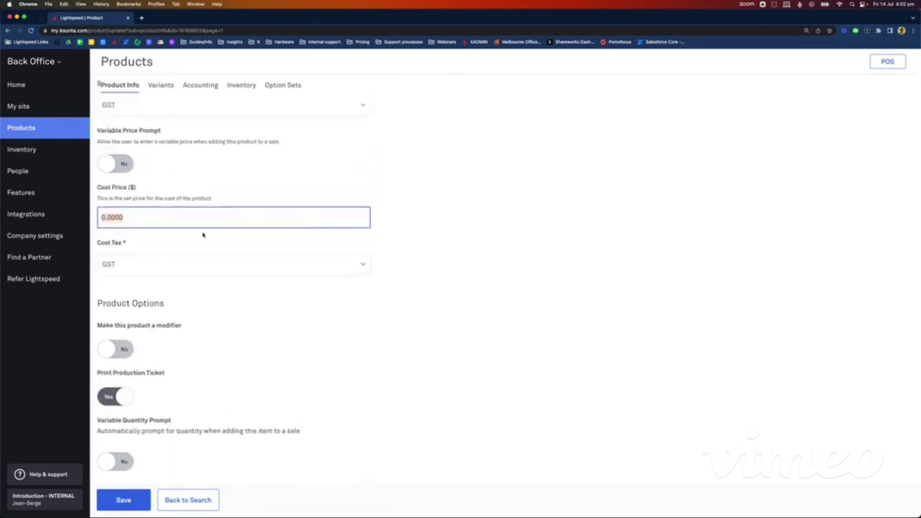
{"action": "type", "text": "300"}
{"action": "left_click", "coordinate": [602, 280]}
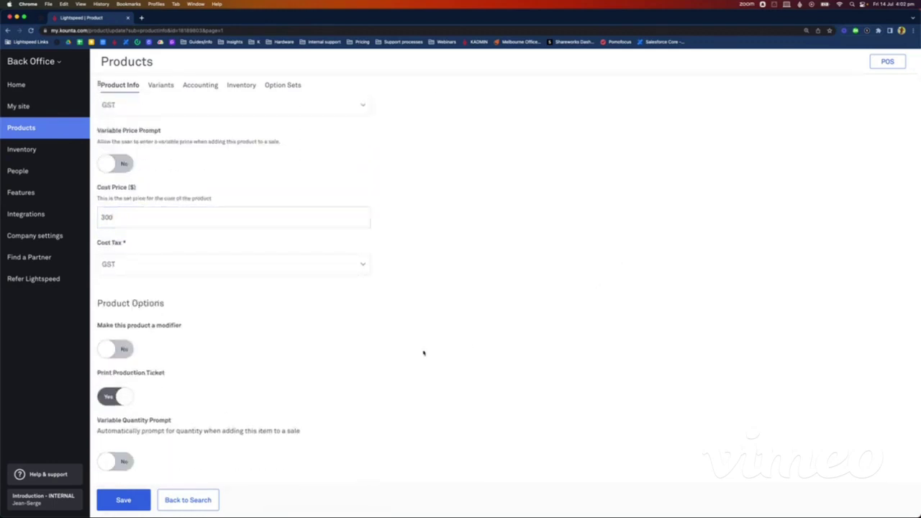
{"action": "left_click", "coordinate": [134, 496]}
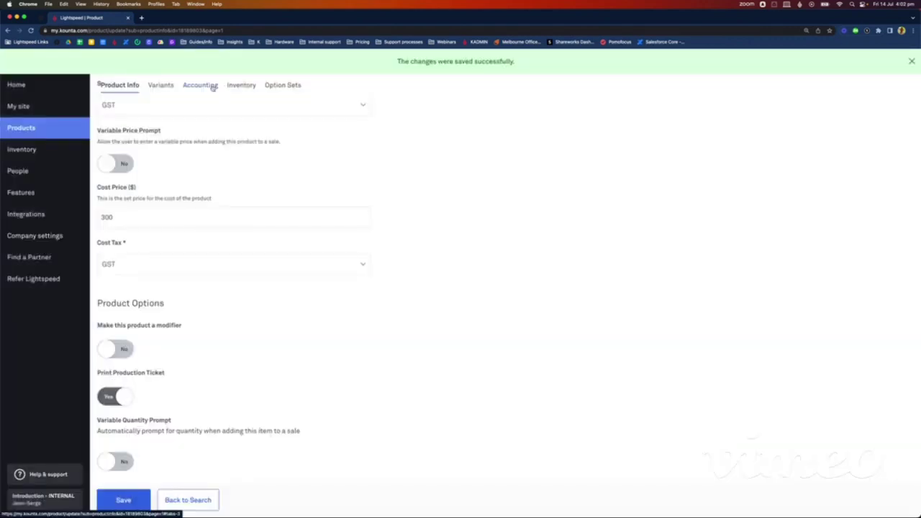
{"action": "left_click", "coordinate": [213, 87]}
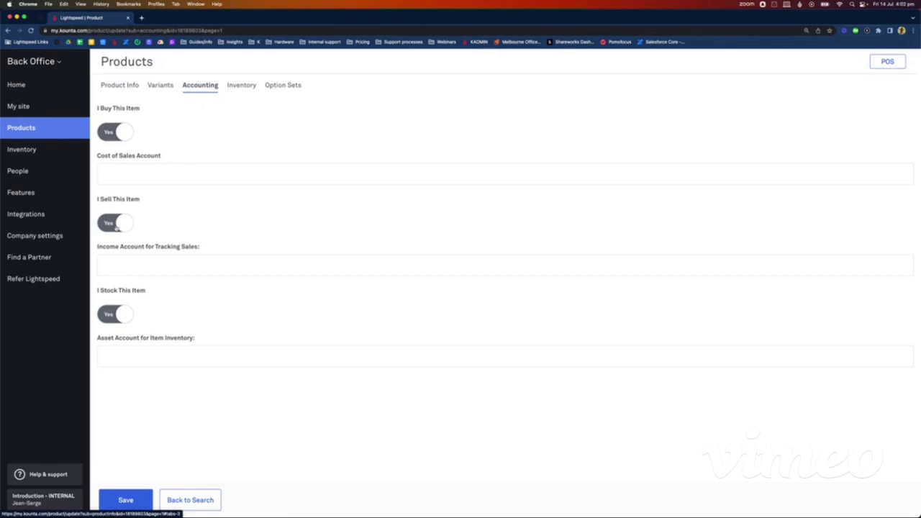
Step: Mark the Wagyu pack as not sold and save its accounting and inventory settings
{"action": "left_click", "coordinate": [116, 226]}
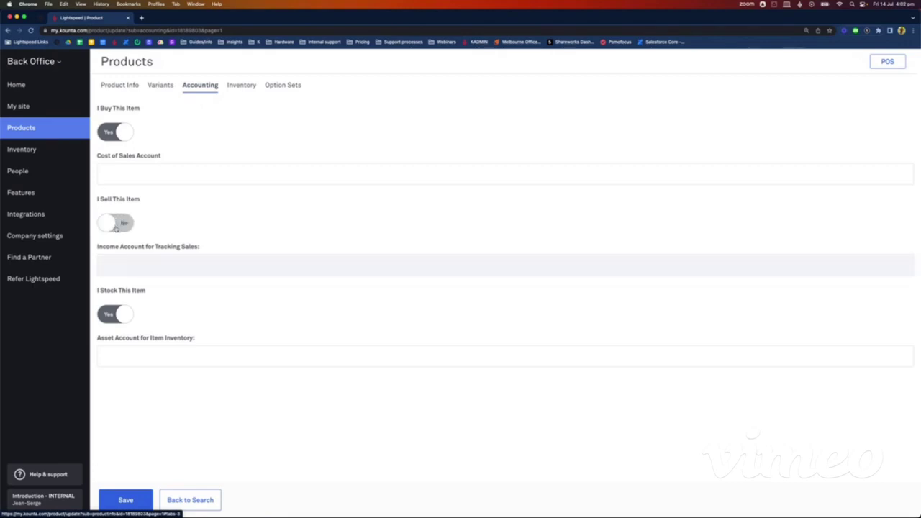
{"action": "left_click", "coordinate": [125, 501]}
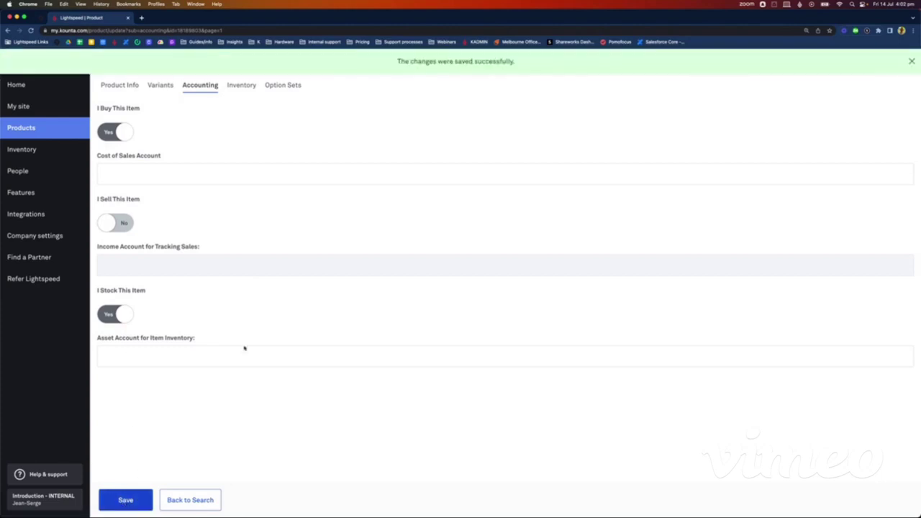
{"action": "left_click", "coordinate": [251, 85]}
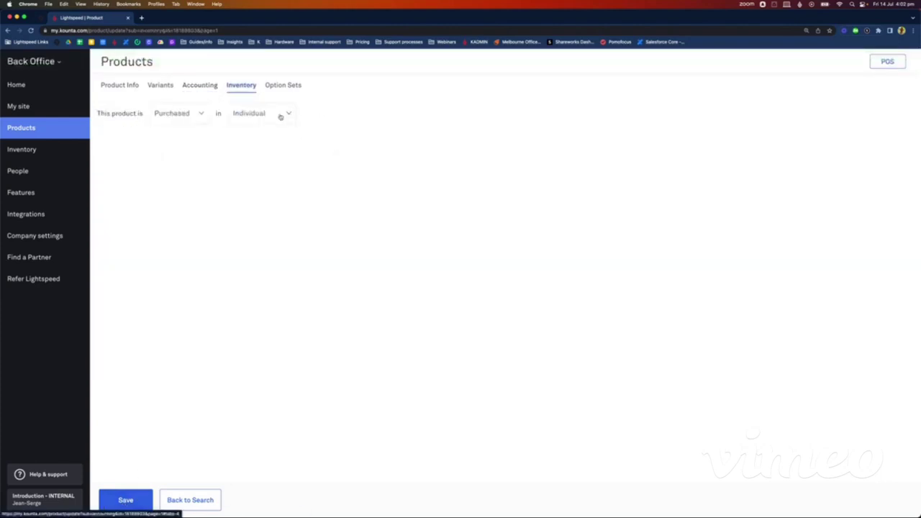
{"action": "left_click", "coordinate": [122, 502]}
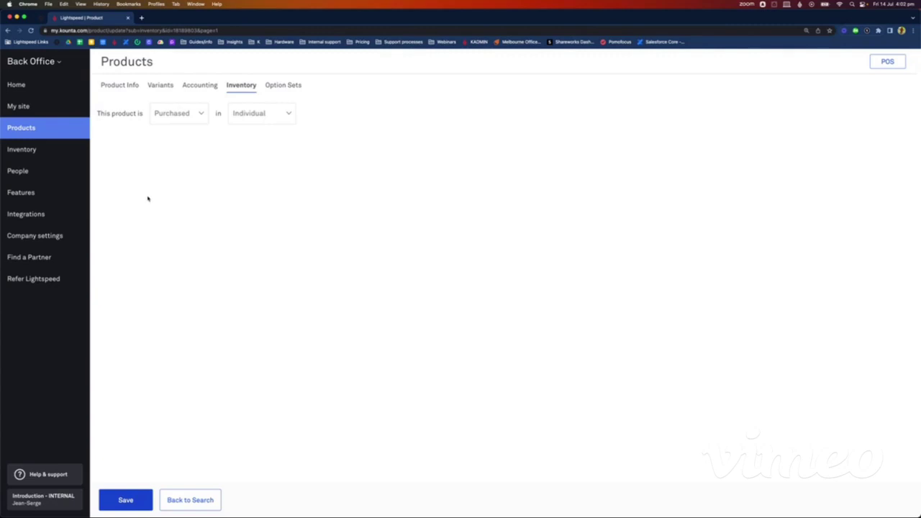
{"action": "left_click", "coordinate": [56, 130]}
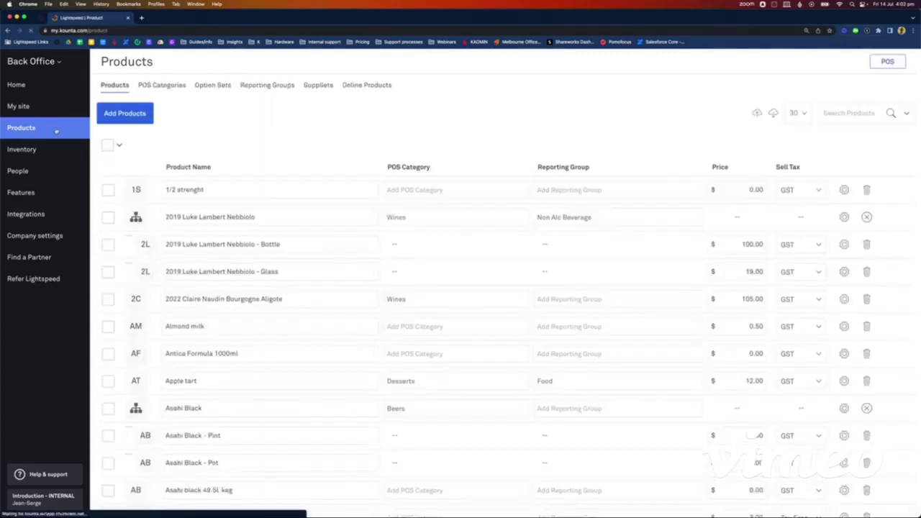
Step: Create the product 'Salt 1kg pack' with sales price 0 and GST tax, opening its details
{"action": "left_click", "coordinate": [124, 115]}
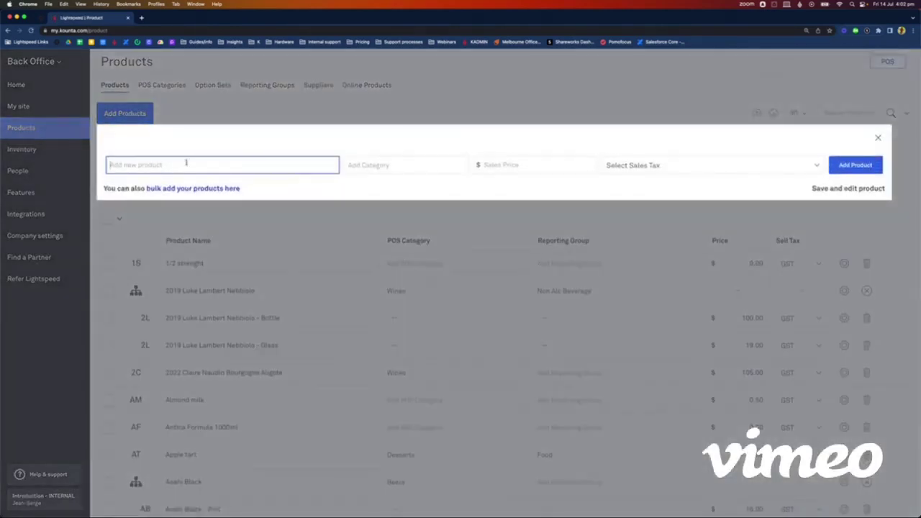
{"action": "type", "text": "Salt"}
{"action": "type", "text": "1kg pack"}
{"action": "left_click", "coordinate": [522, 161]}
{"action": "type", "text": "0"}
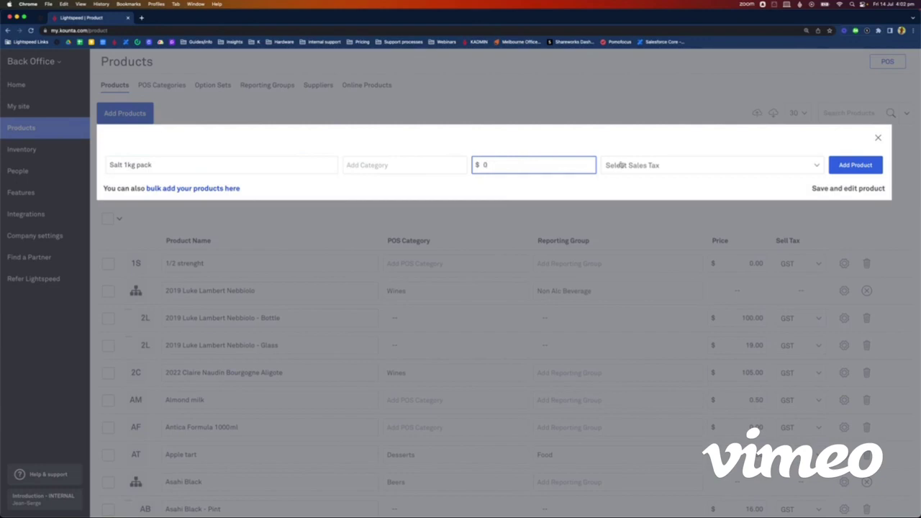
{"action": "left_click", "coordinate": [619, 164]}
{"action": "left_click", "coordinate": [676, 177]}
{"action": "left_click", "coordinate": [848, 190]}
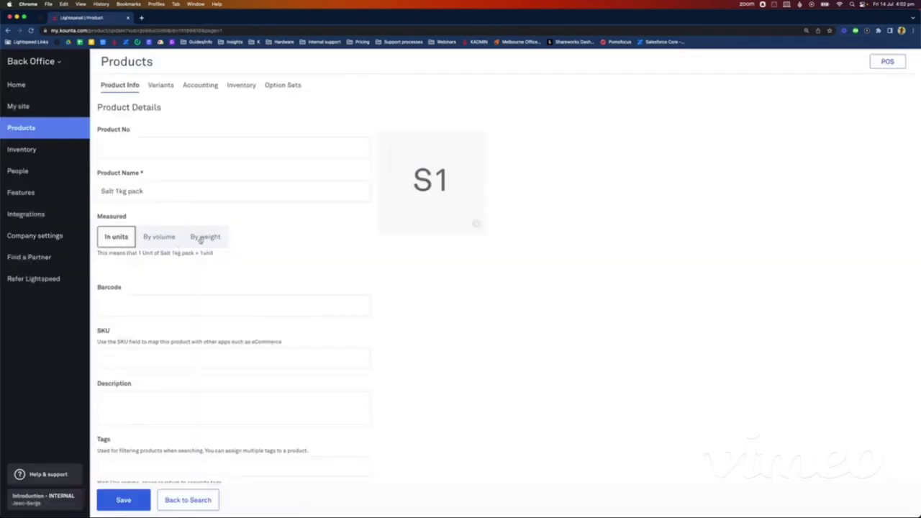
Step: Measure Salt 1kg pack by weight in kg with a Packet container, and save
{"action": "left_click", "coordinate": [205, 236]}
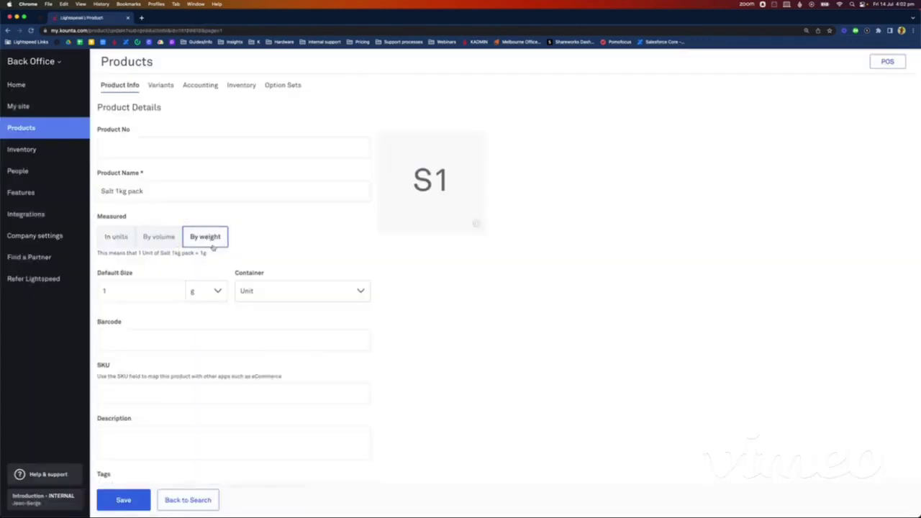
{"action": "left_click", "coordinate": [205, 292]}
{"action": "left_click", "coordinate": [198, 335]}
{"action": "left_click", "coordinate": [257, 292]}
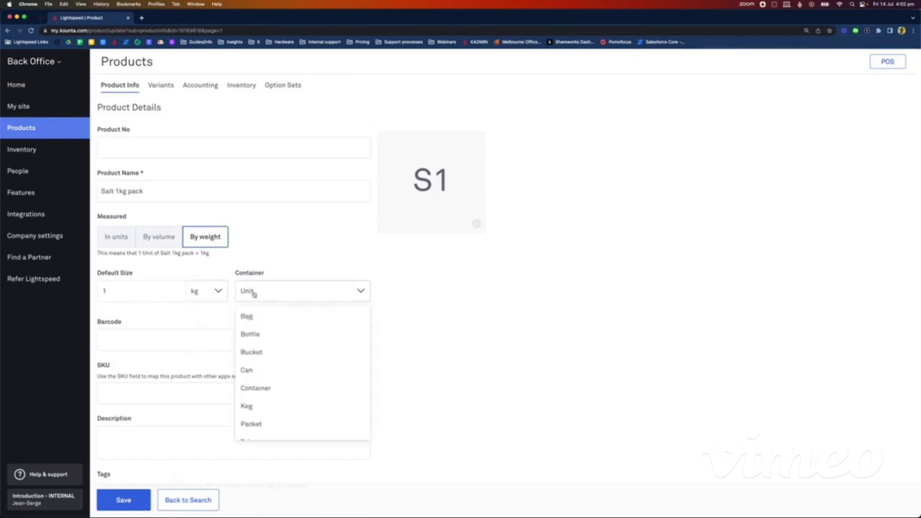
{"action": "scroll", "coordinate": [273, 388], "scroll_direction": "down", "scroll_amount": 2}
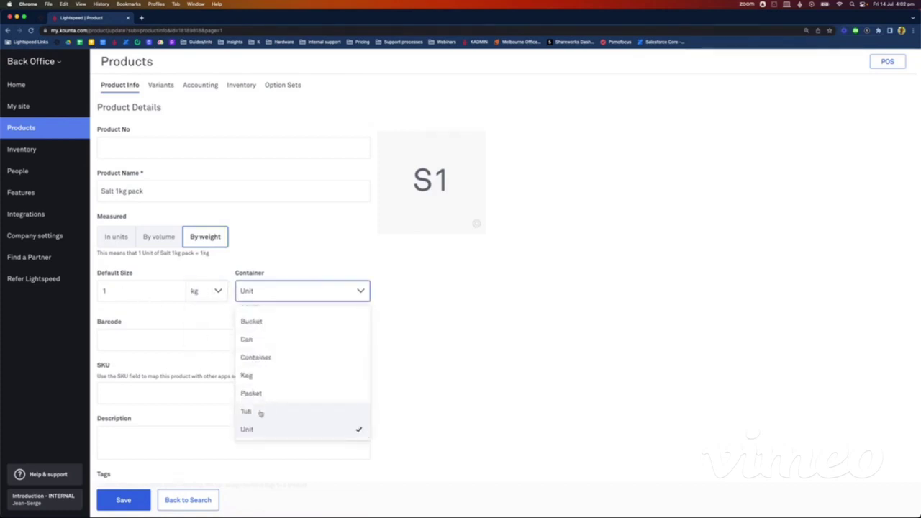
{"action": "left_click", "coordinate": [262, 394]}
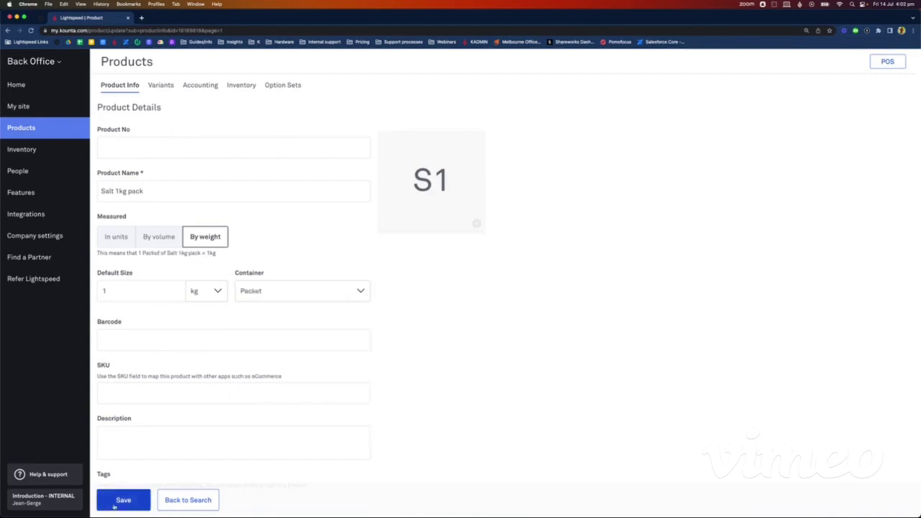
{"action": "left_click", "coordinate": [115, 502]}
Step: Enter a cost price of 10 for the salt and save
{"action": "scroll", "coordinate": [205, 309], "scroll_direction": "down", "scroll_amount": 5}
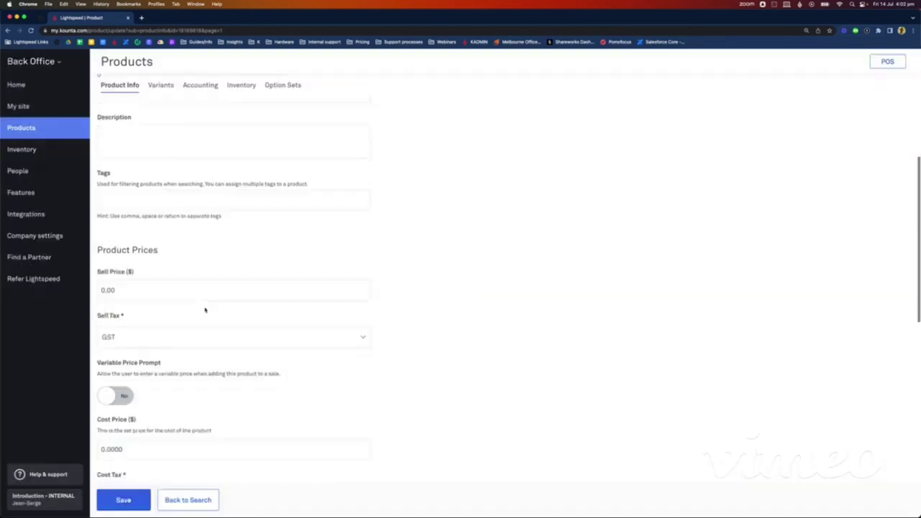
{"action": "scroll", "coordinate": [205, 309], "scroll_direction": "down", "scroll_amount": 2}
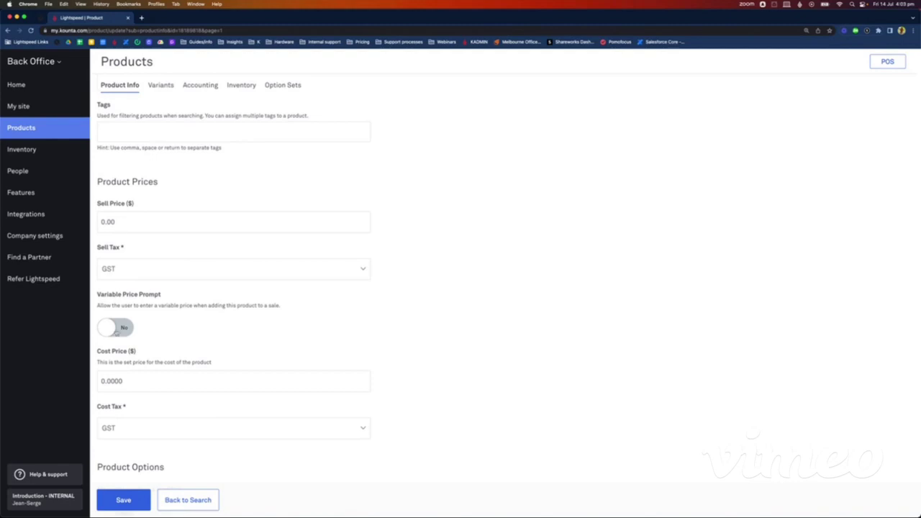
{"action": "left_click", "coordinate": [108, 382]}
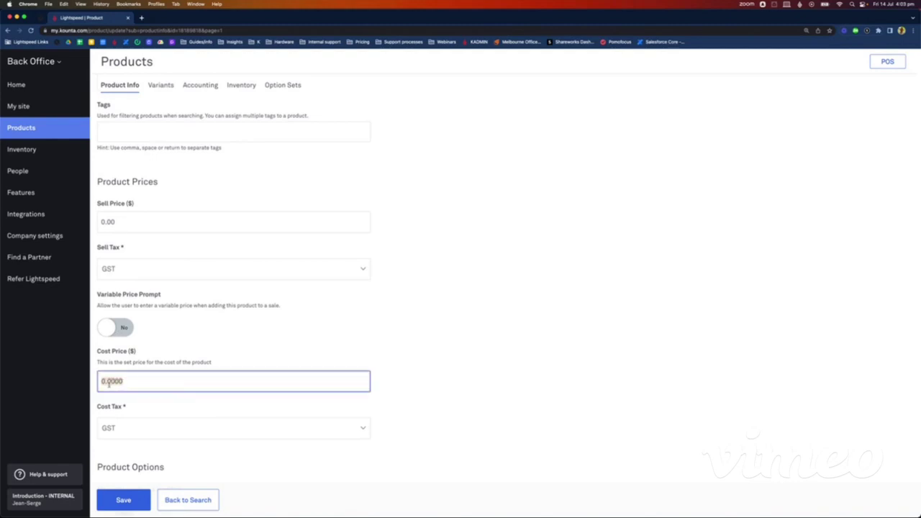
{"action": "type", "text": "10"}
{"action": "left_click", "coordinate": [108, 498]}
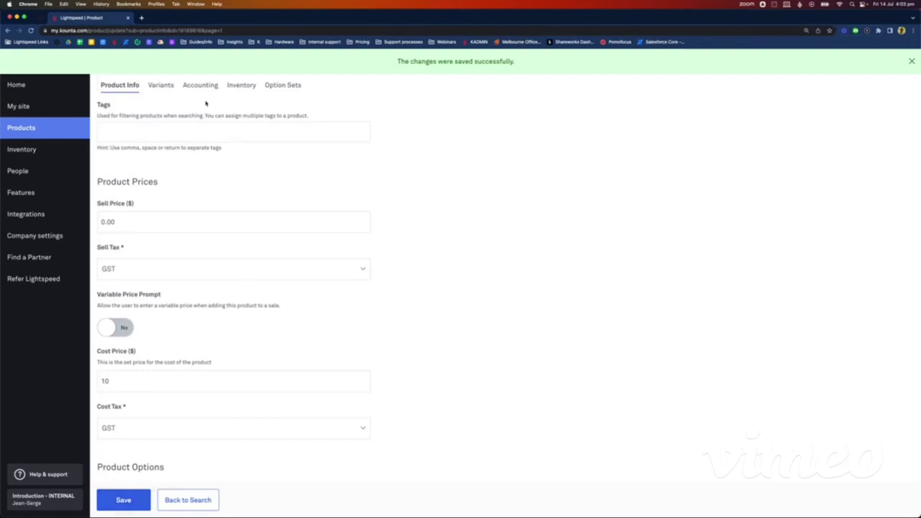
Step: Mark Salt 1kg pack as not sold, and save its accounting and inventory settings
{"action": "left_click", "coordinate": [198, 87]}
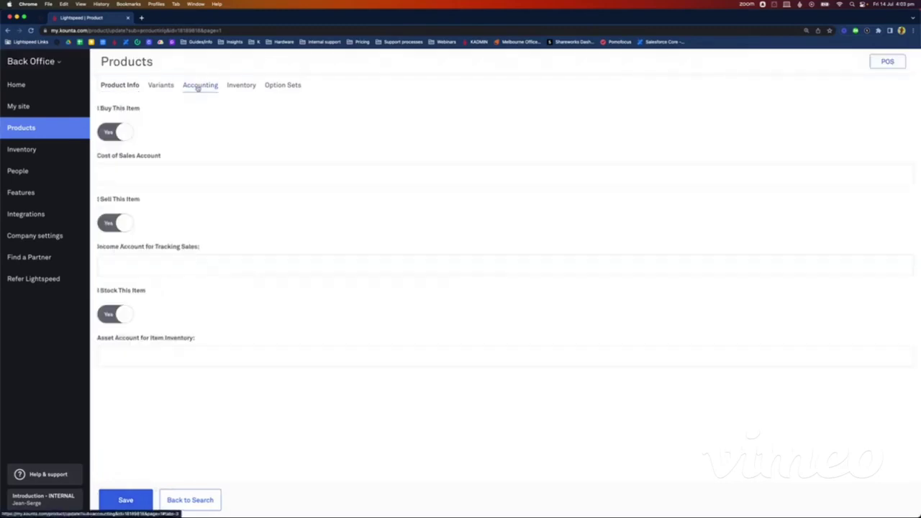
{"action": "left_click", "coordinate": [117, 223]}
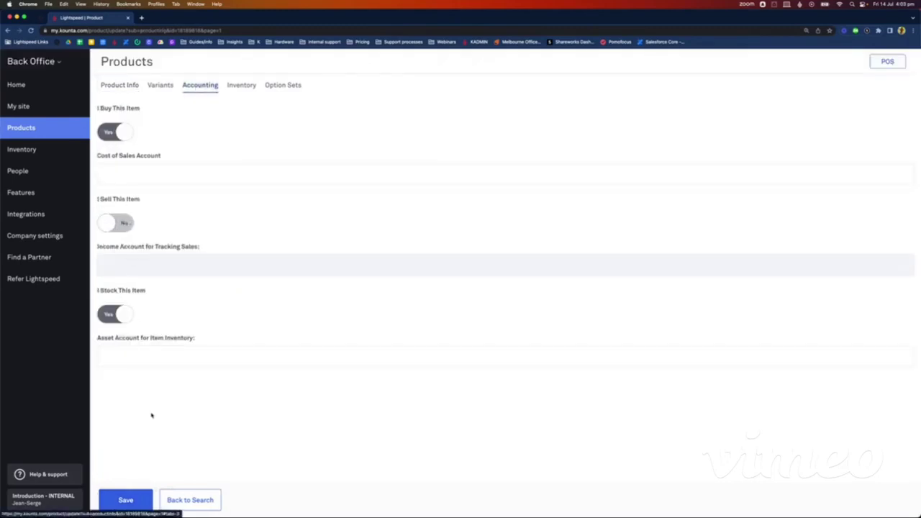
{"action": "left_click", "coordinate": [125, 500]}
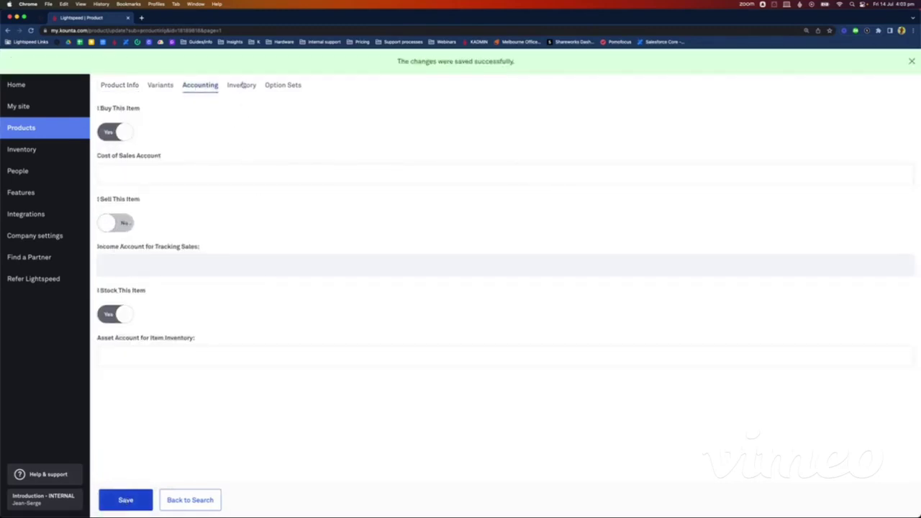
{"action": "left_click", "coordinate": [243, 86]}
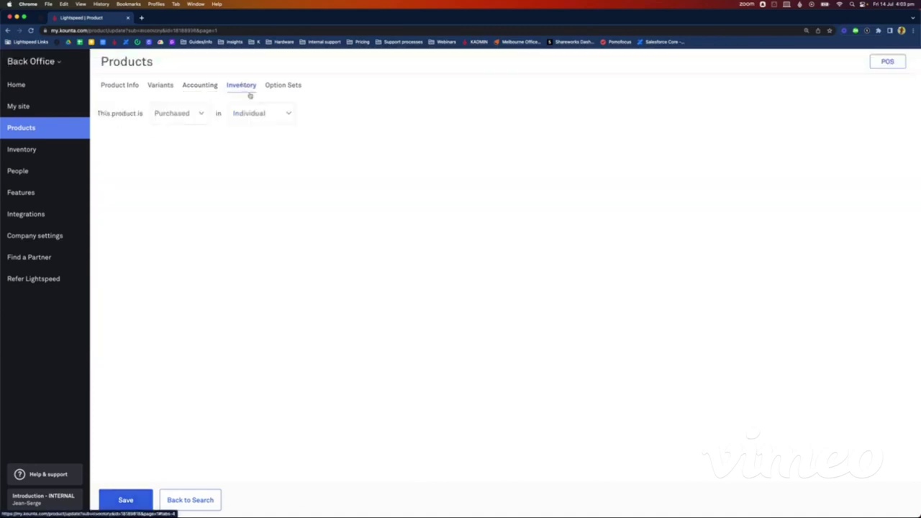
{"action": "left_click", "coordinate": [126, 500]}
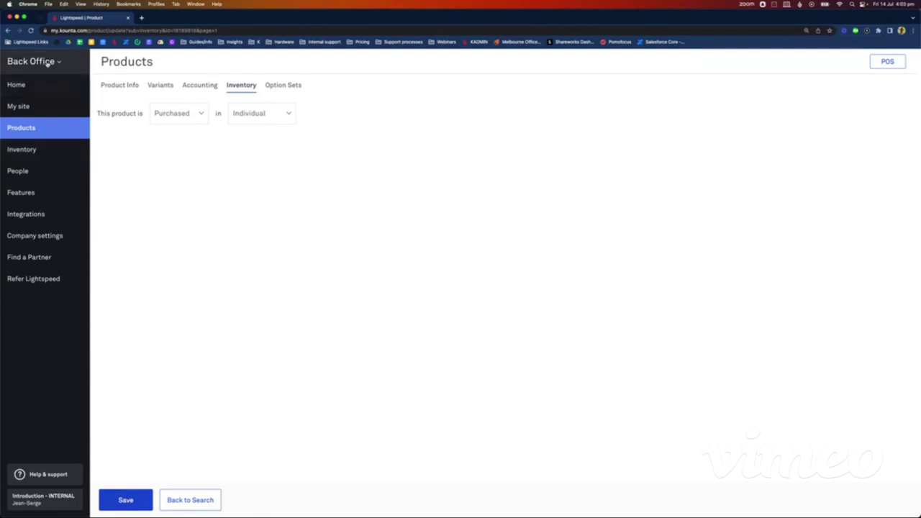
{"action": "left_click", "coordinate": [25, 128]}
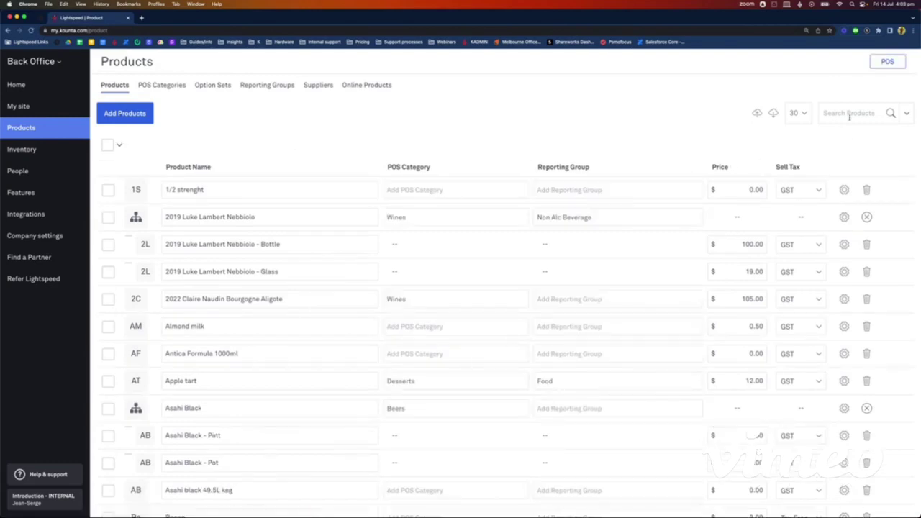
Step: Find Rib Eye and save its accounting as not bought and not stocked
{"action": "left_click", "coordinate": [850, 116]}
{"action": "type", "text": "rib eye"}
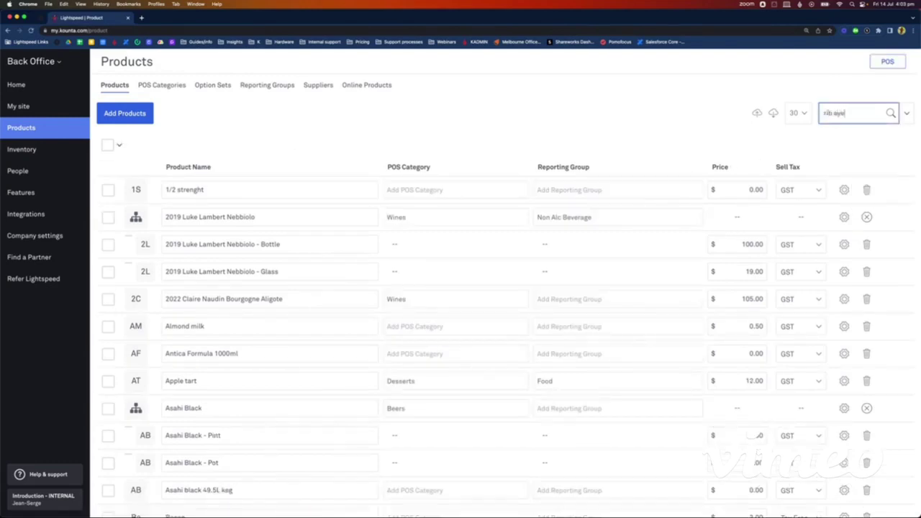
{"action": "key", "text": "Return"}
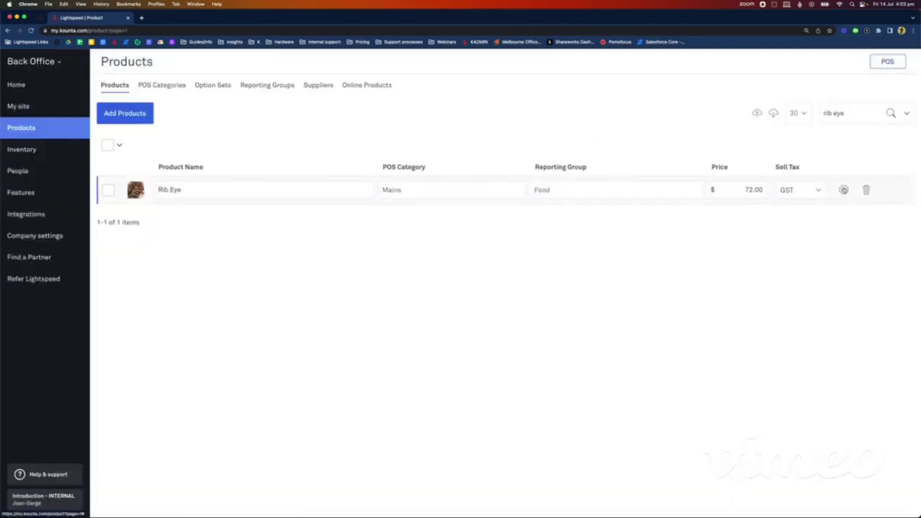
{"action": "left_click", "coordinate": [844, 190]}
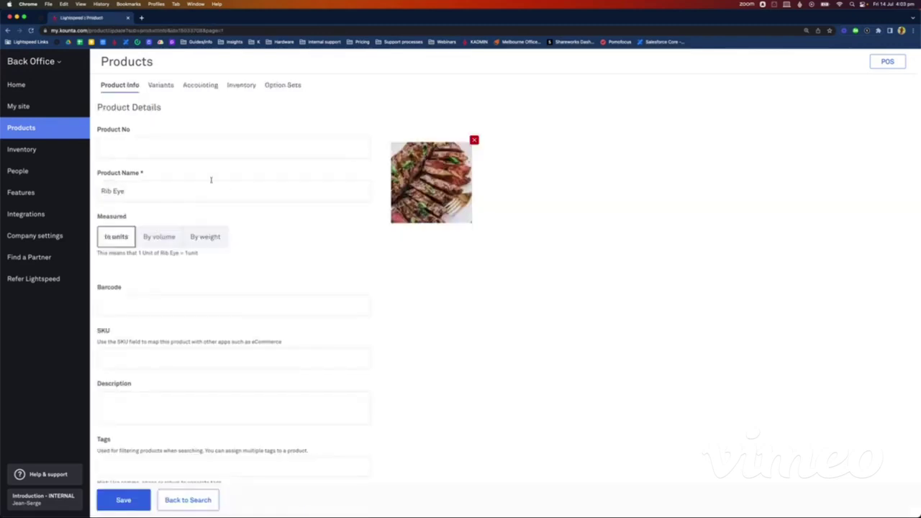
{"action": "left_click", "coordinate": [199, 88]}
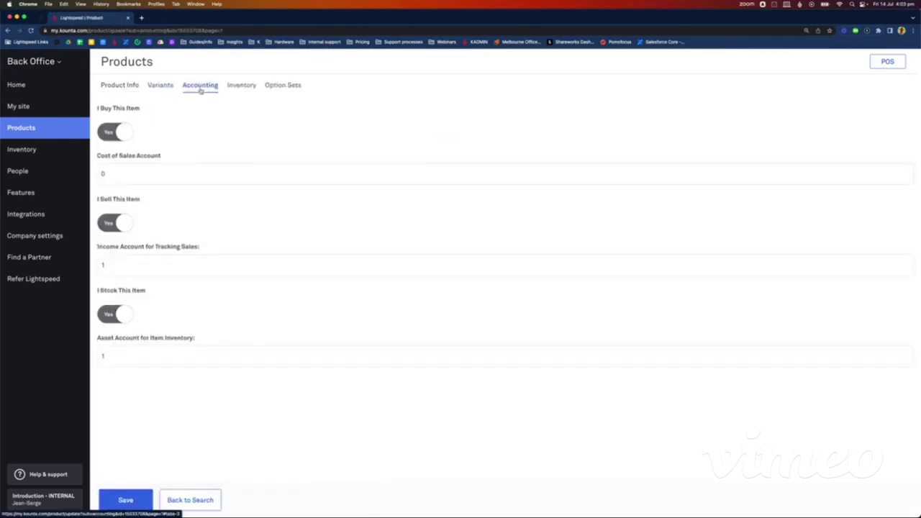
{"action": "left_click", "coordinate": [108, 132]}
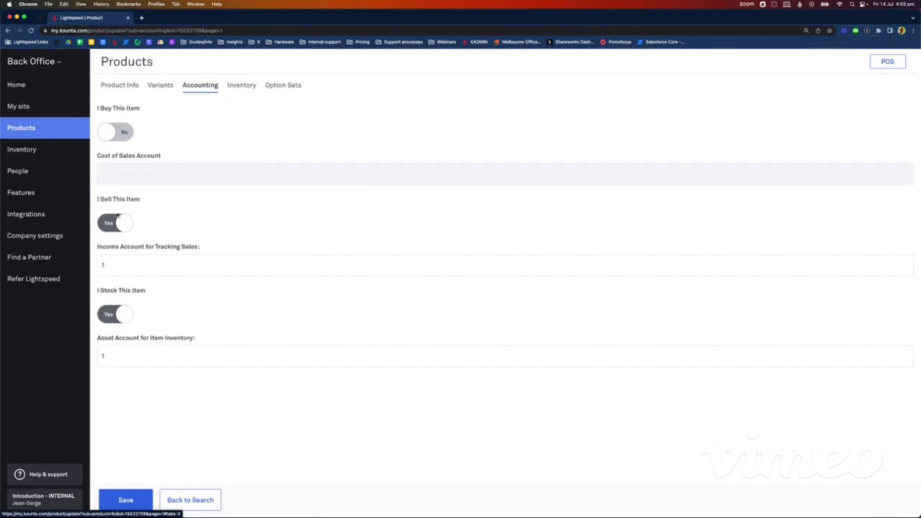
{"action": "left_click", "coordinate": [109, 315]}
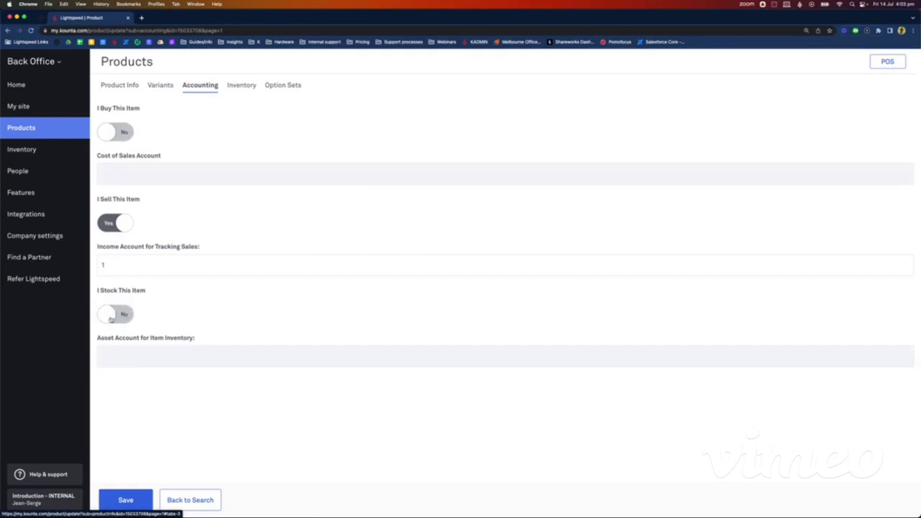
{"action": "left_click", "coordinate": [141, 501]}
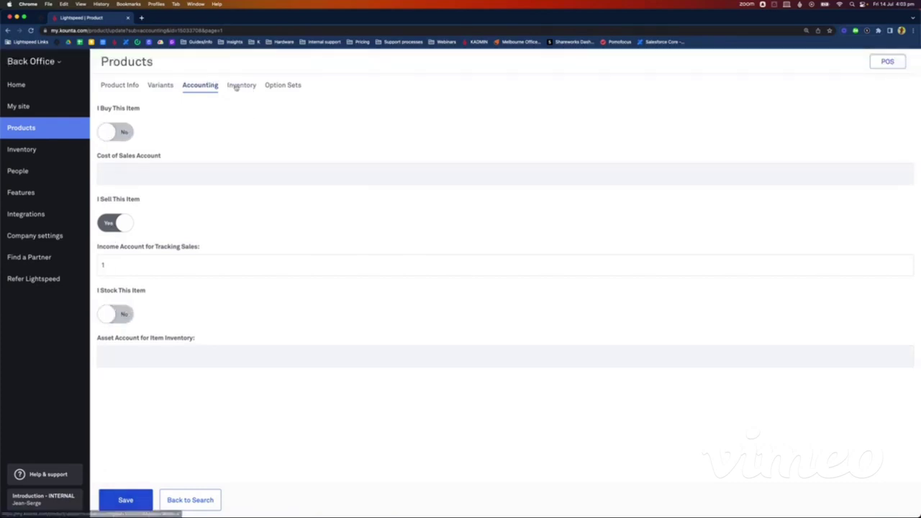
Step: Set Rib Eye's inventory sourcing to Made Here and save
{"action": "left_click", "coordinate": [241, 86]}
{"action": "left_click", "coordinate": [187, 114]}
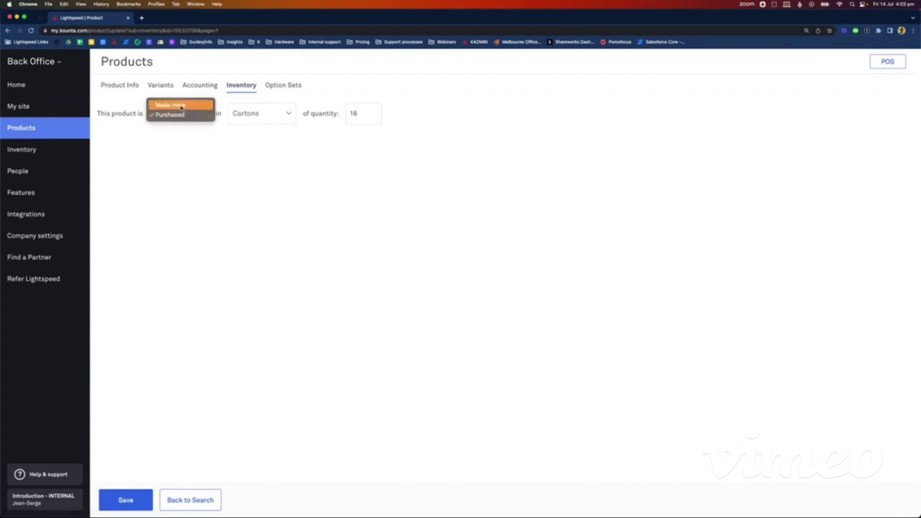
{"action": "left_click", "coordinate": [180, 106]}
{"action": "left_click", "coordinate": [119, 500]}
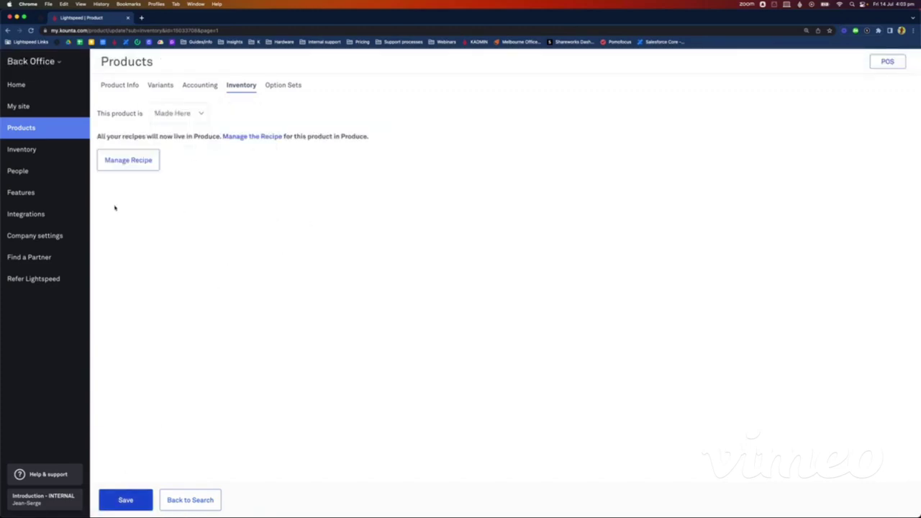
Step: From Manage Recipe, start a new recipe for the Rib Eye product in Produce
{"action": "left_click", "coordinate": [143, 162]}
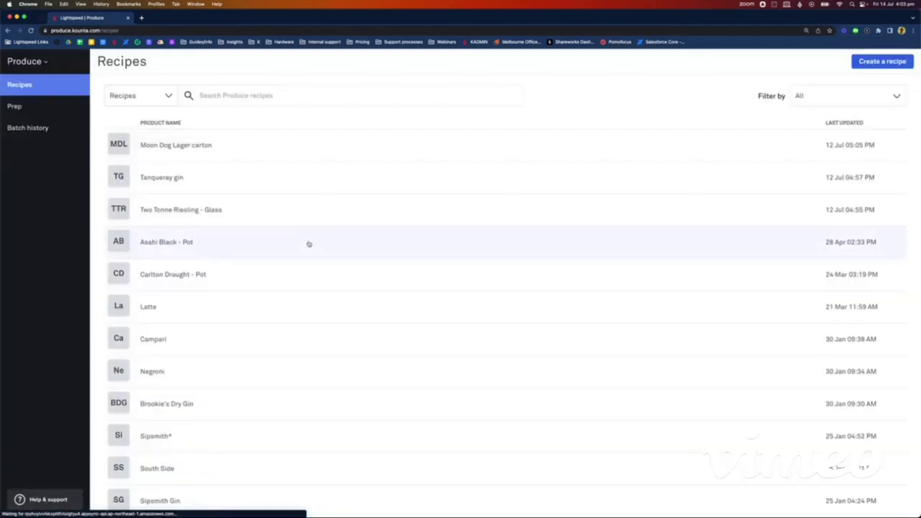
{"action": "left_click", "coordinate": [254, 95]}
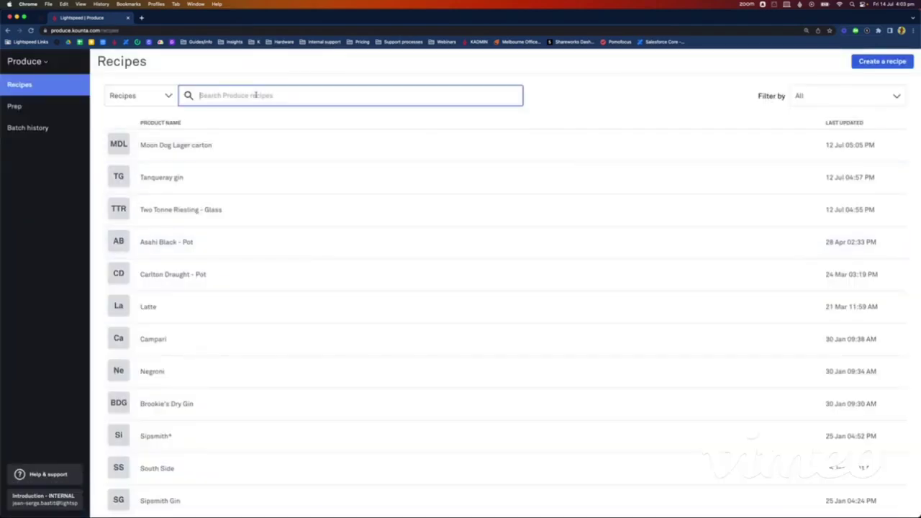
{"action": "type", "text": "rib"}
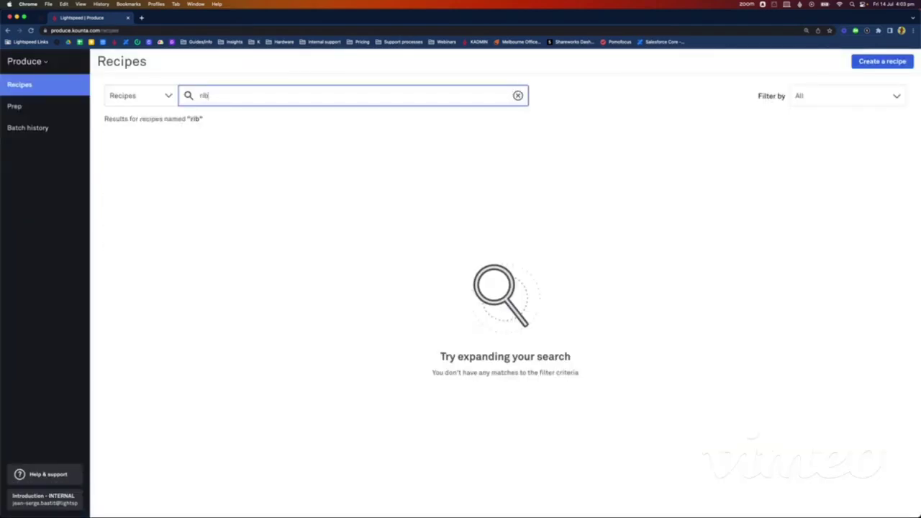
{"action": "key", "text": "BackSpace"}
{"action": "key", "text": "BackSpace"}
{"action": "key", "text": "BackSpace"}
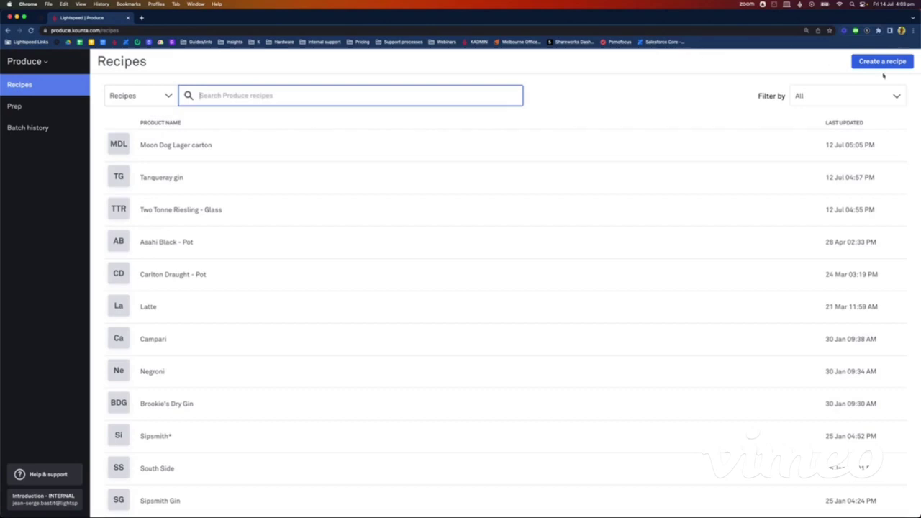
{"action": "left_click", "coordinate": [882, 62]}
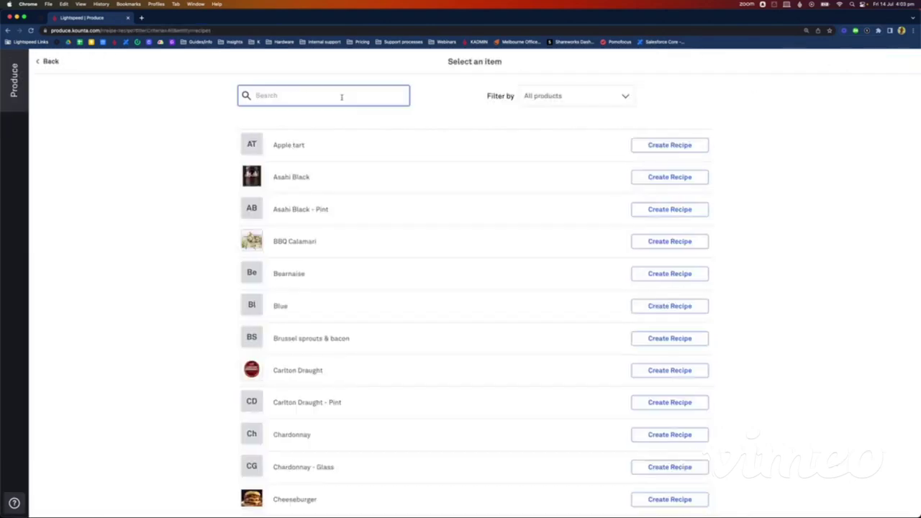
{"action": "type", "text": "rib eye"}
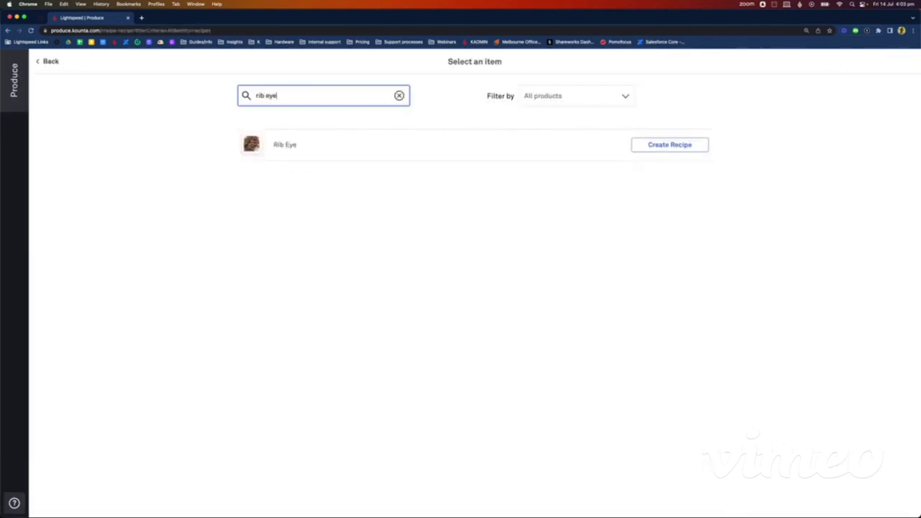
{"action": "left_click", "coordinate": [660, 149]}
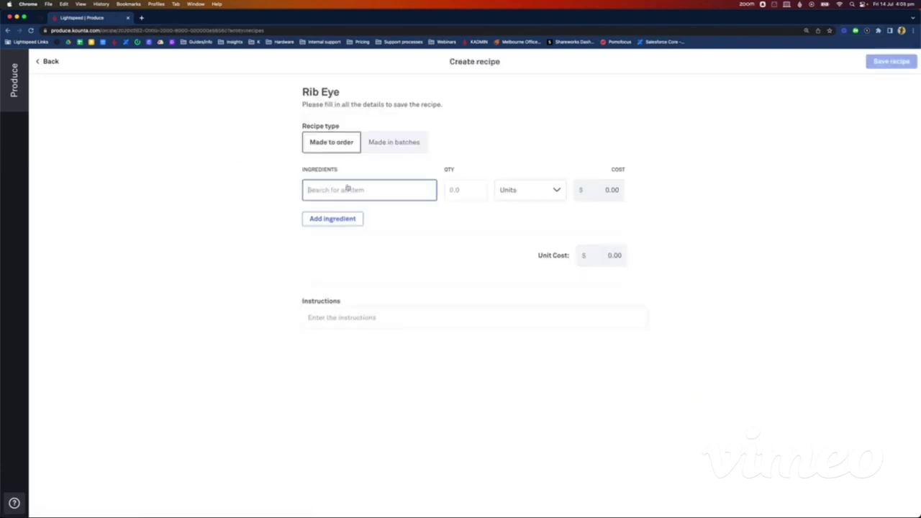
Step: Add Wagyu 20kg pack to the Rib Eye recipe at 1 kg
{"action": "type", "text": "wagy"}
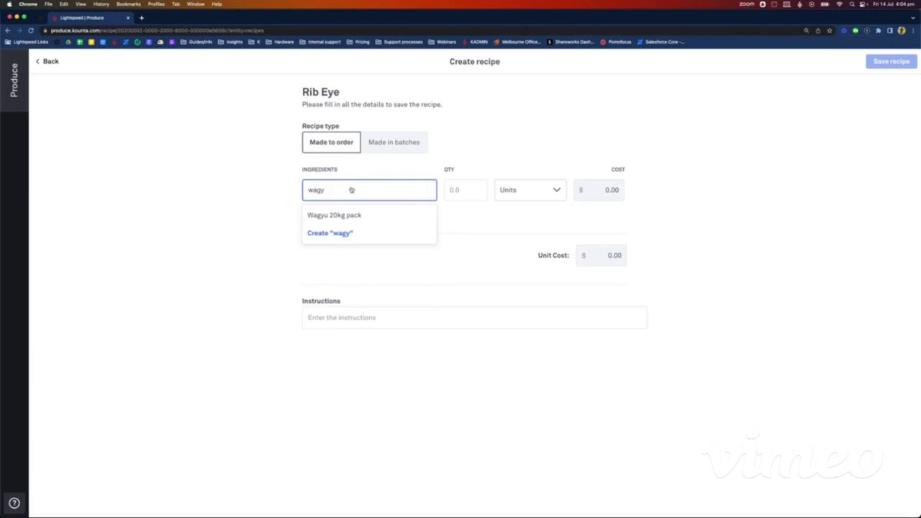
{"action": "left_click", "coordinate": [347, 218]}
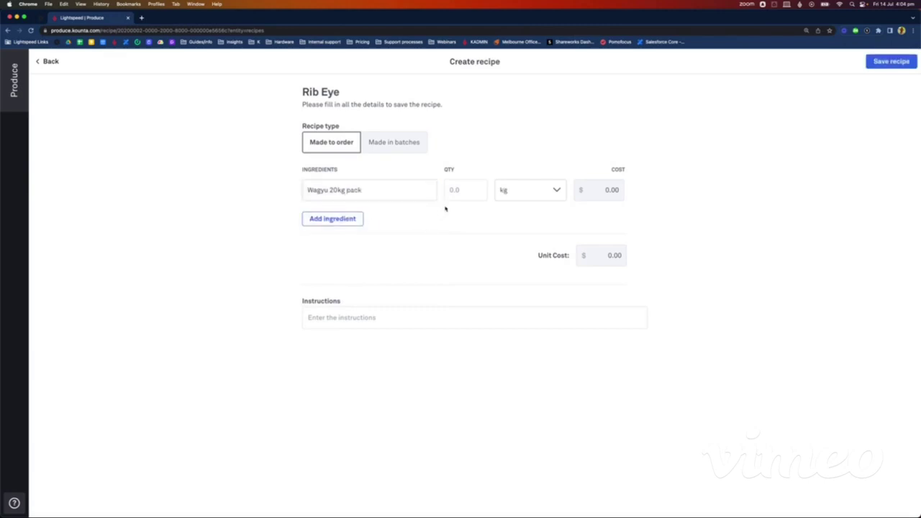
{"action": "left_click", "coordinate": [464, 190]}
{"action": "left_click", "coordinate": [526, 153]}
Step: Add 2 g of Salt 1kg pack, then save the recipe and return to the list
{"action": "left_click", "coordinate": [353, 219]}
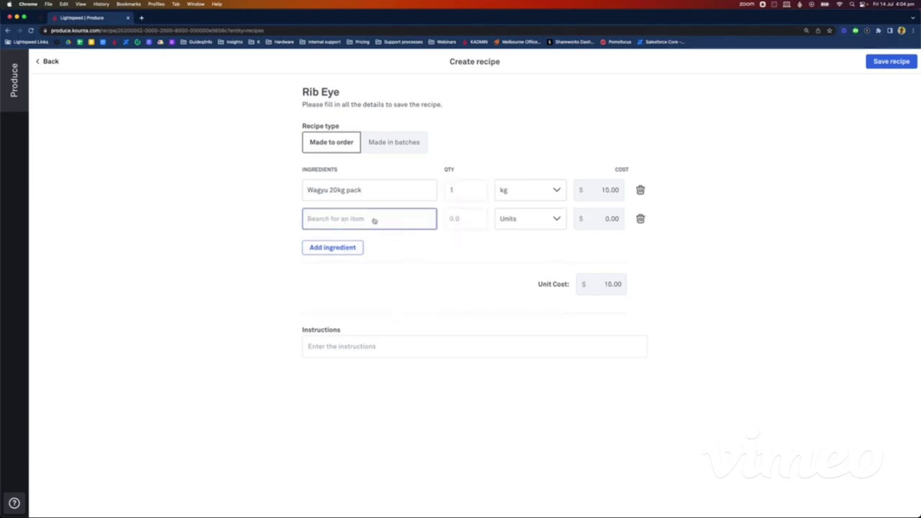
{"action": "type", "text": "salt"}
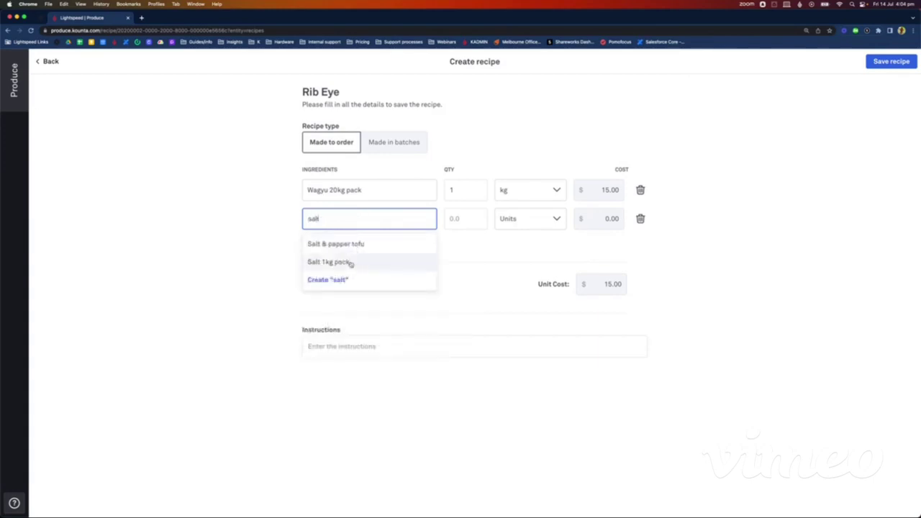
{"action": "left_click", "coordinate": [343, 264]}
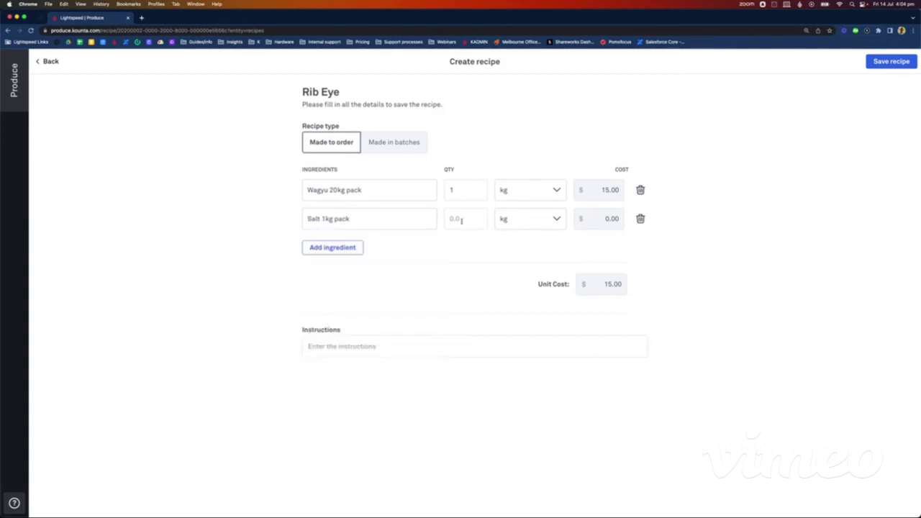
{"action": "left_click", "coordinate": [461, 221]}
{"action": "type", "text": "2"}
{"action": "left_click", "coordinate": [500, 219]}
{"action": "left_click", "coordinate": [503, 244]}
{"action": "left_click", "coordinate": [891, 61]}
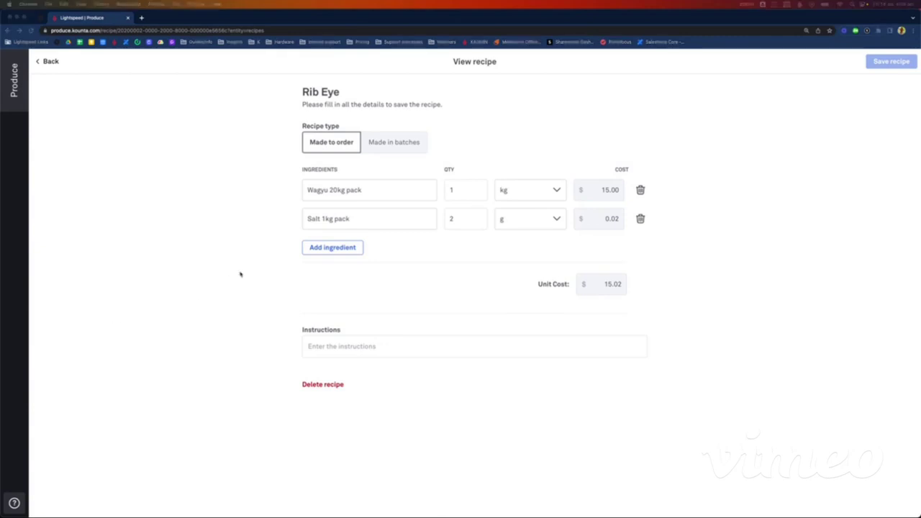
{"action": "left_click", "coordinate": [52, 62]}
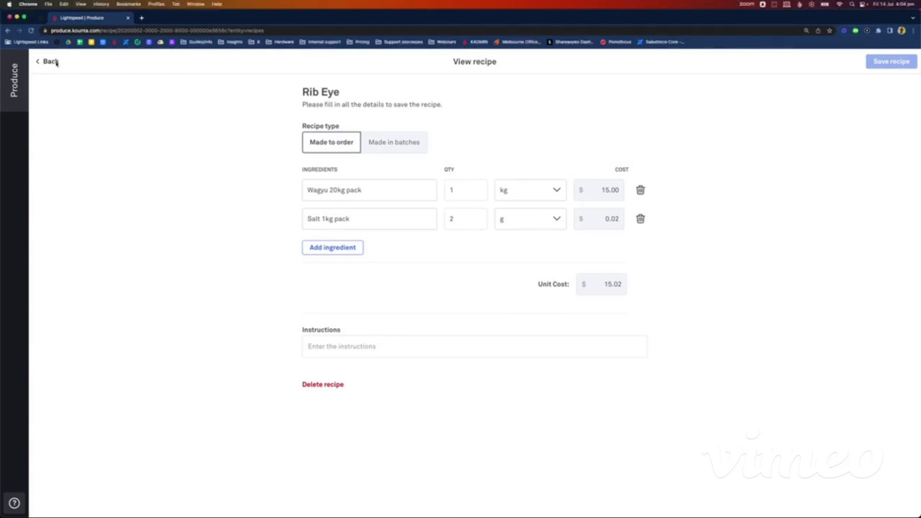
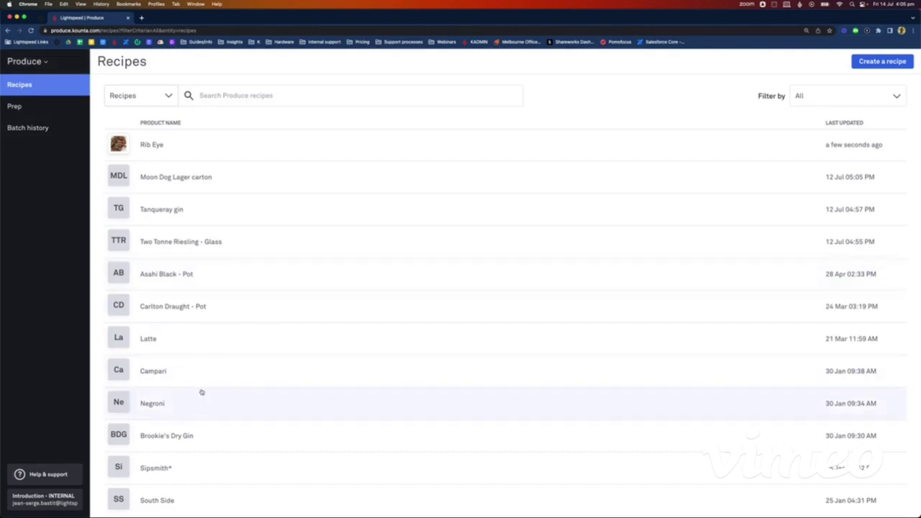
Step: Delete the Negroni recipe from Produce and confirm the deletion
{"action": "left_click", "coordinate": [185, 415]}
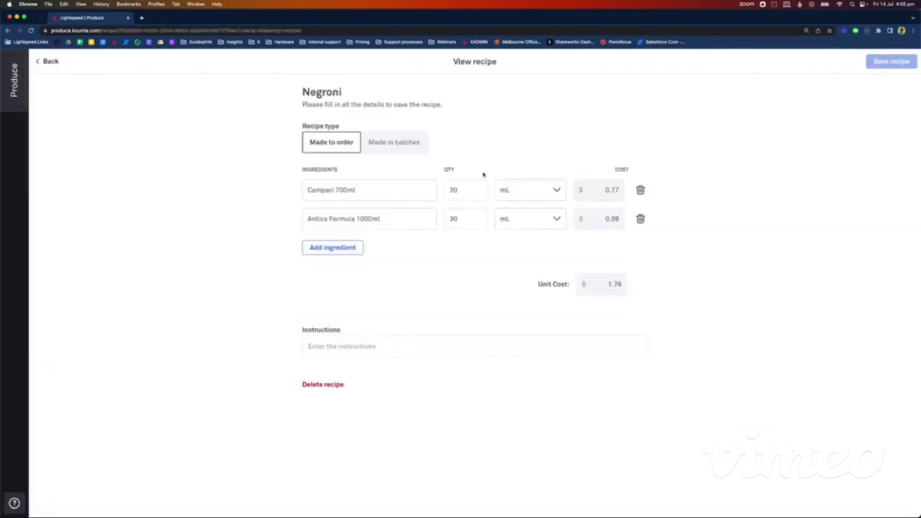
{"action": "left_click", "coordinate": [314, 386]}
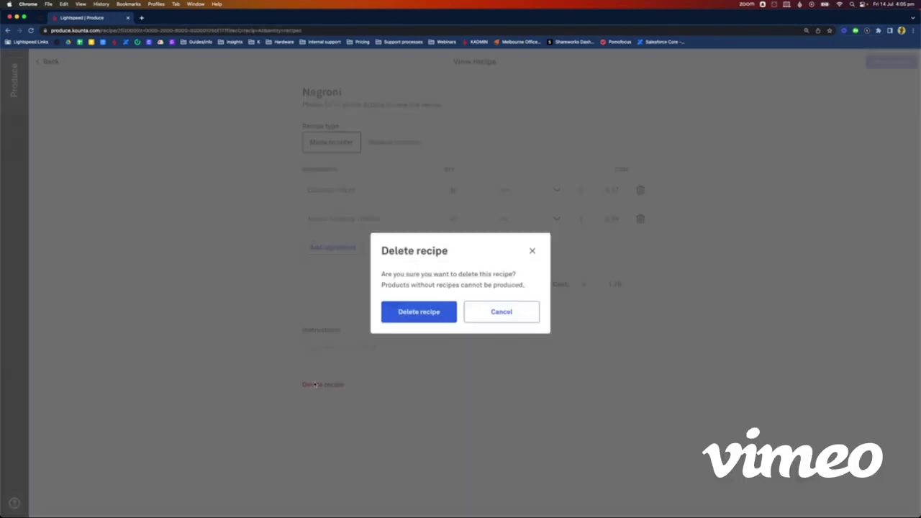
{"action": "left_click", "coordinate": [424, 315]}
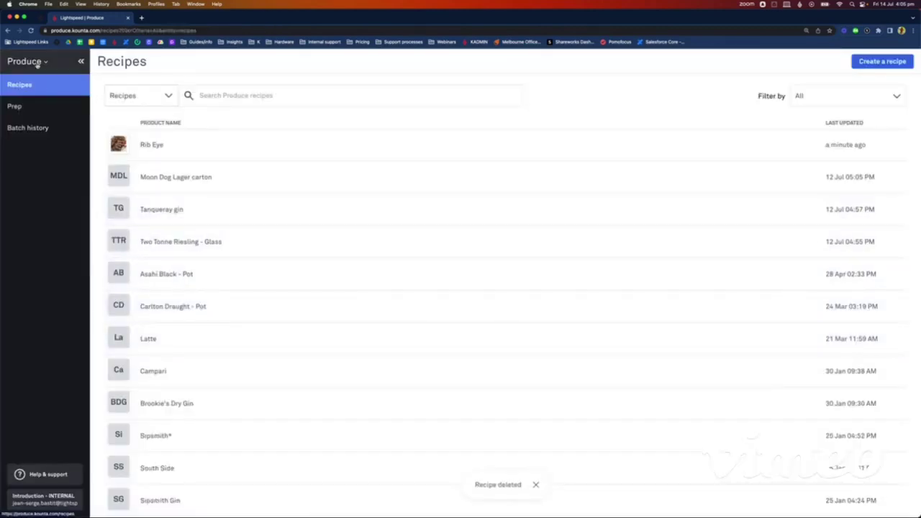
Step: Duplicate the Produce browser tab and open the Back Office Products list in it
{"action": "right_click", "coordinate": [72, 24]}
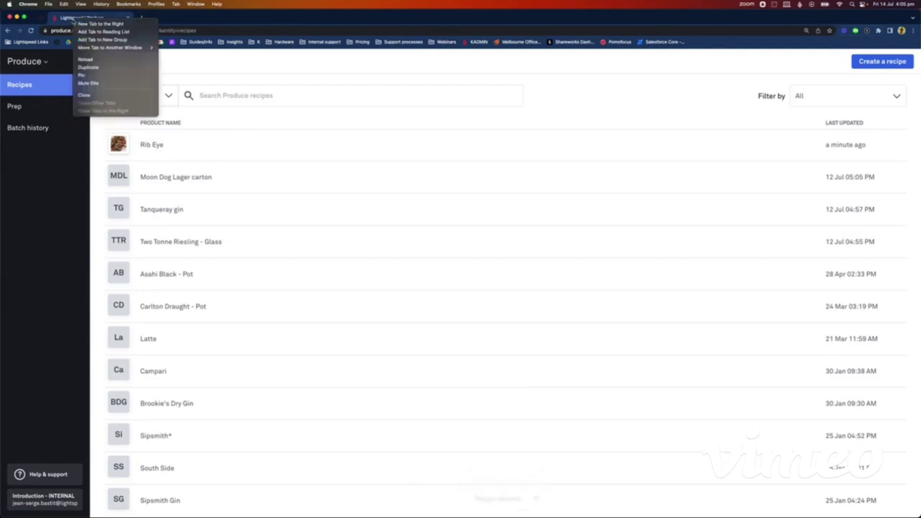
{"action": "left_click", "coordinate": [98, 68]}
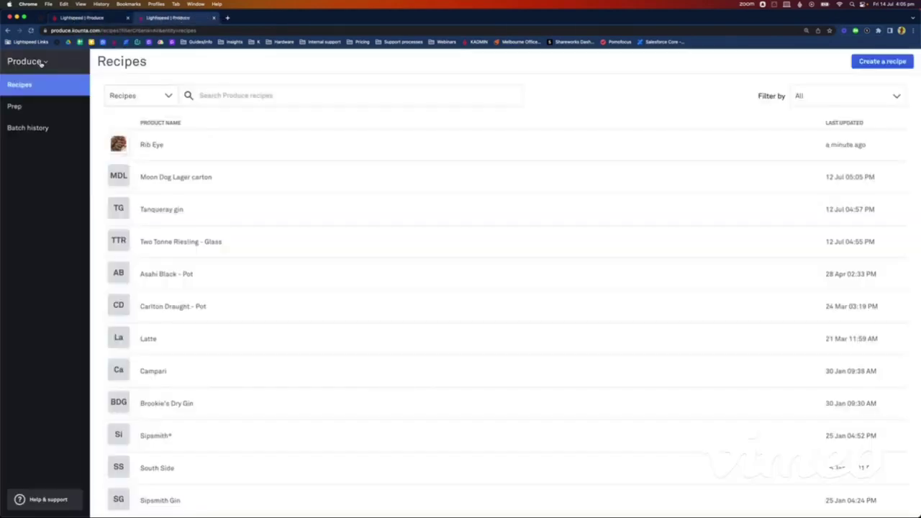
{"action": "left_click", "coordinate": [41, 63]}
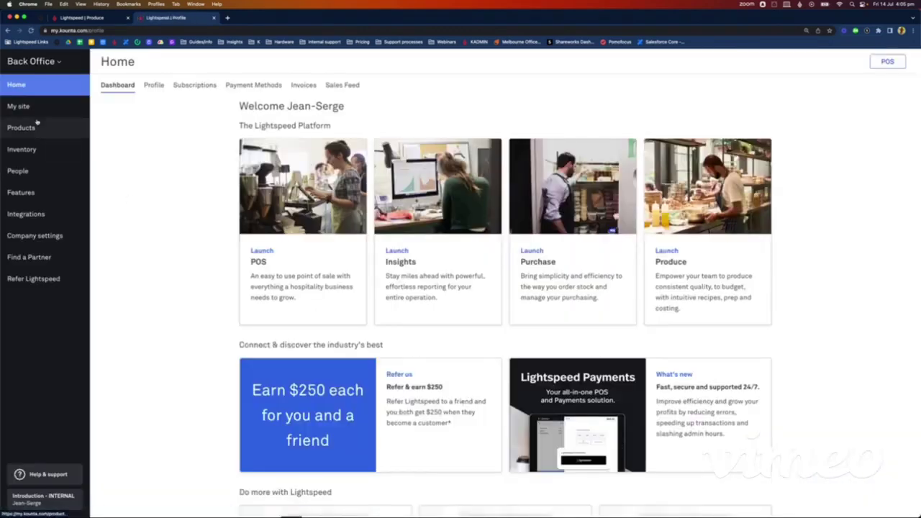
{"action": "left_click", "coordinate": [21, 127]}
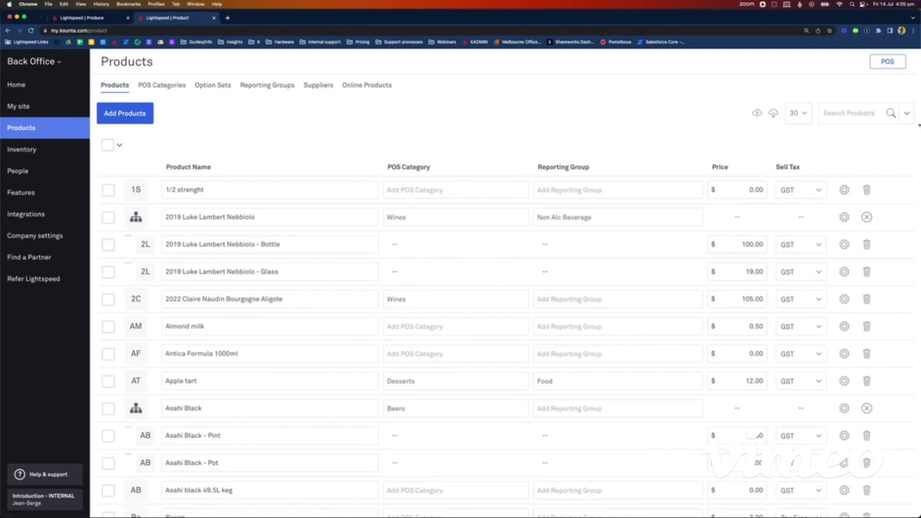
Step: Search the products for 'campari', then for 'antica'
{"action": "left_click", "coordinate": [849, 113]}
{"action": "type", "text": "campa"}
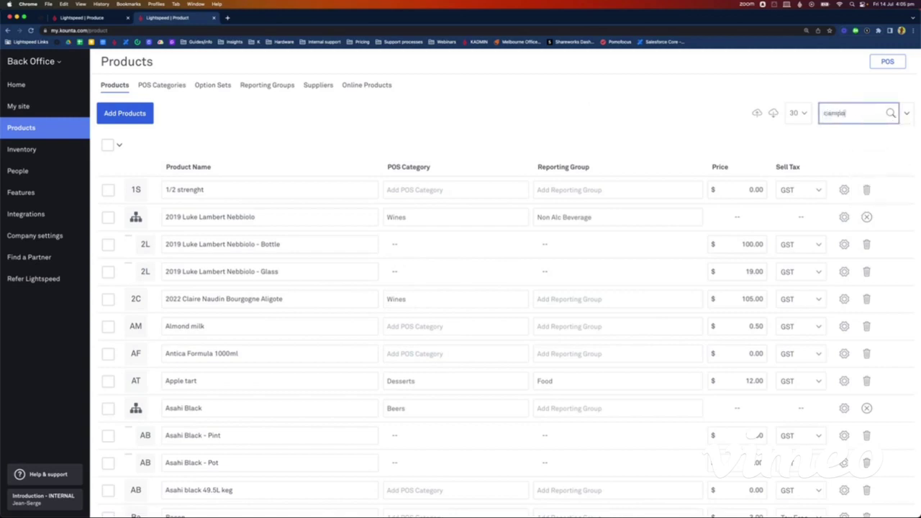
{"action": "type", "text": "ri"}
{"action": "key", "text": "Return"}
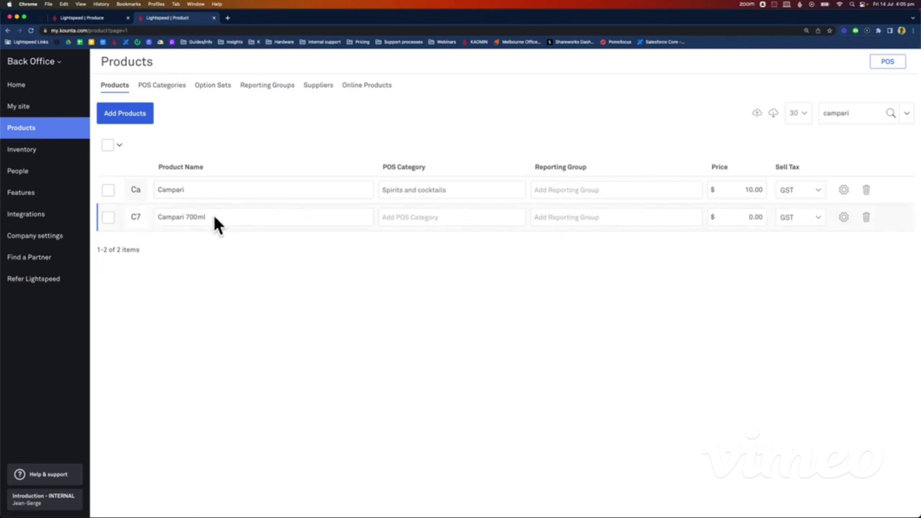
{"action": "double_click", "coordinate": [842, 113]}
{"action": "type", "text": "antica"}
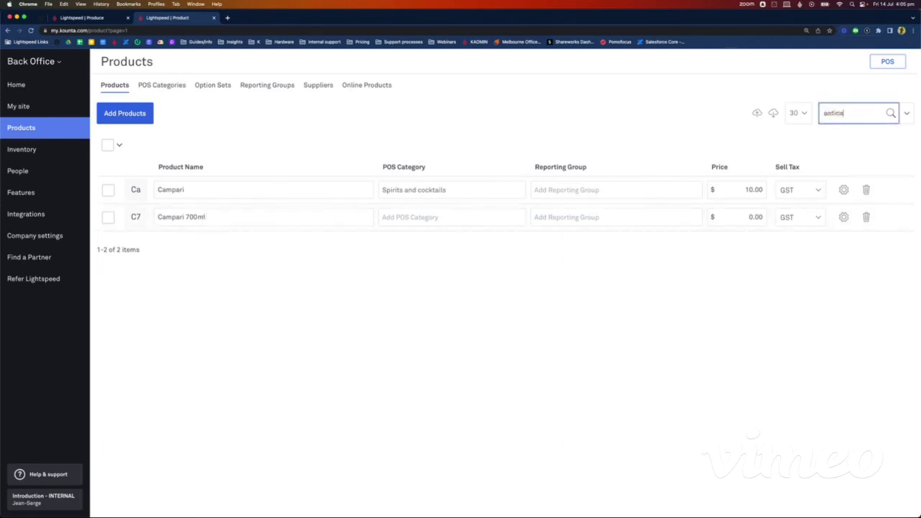
{"action": "key", "text": "Return"}
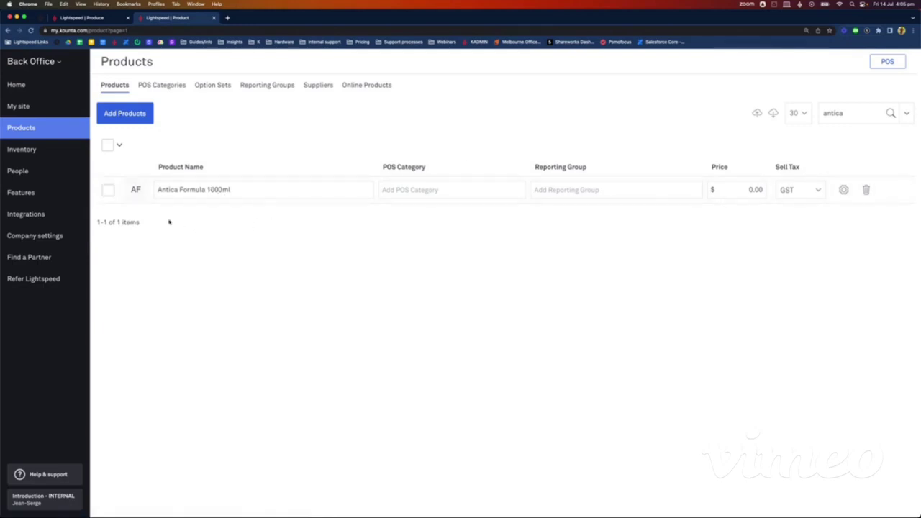
Step: Add product 'Negroni 5L batch' at price 0 with GST, saving it for editing
{"action": "left_click", "coordinate": [132, 120]}
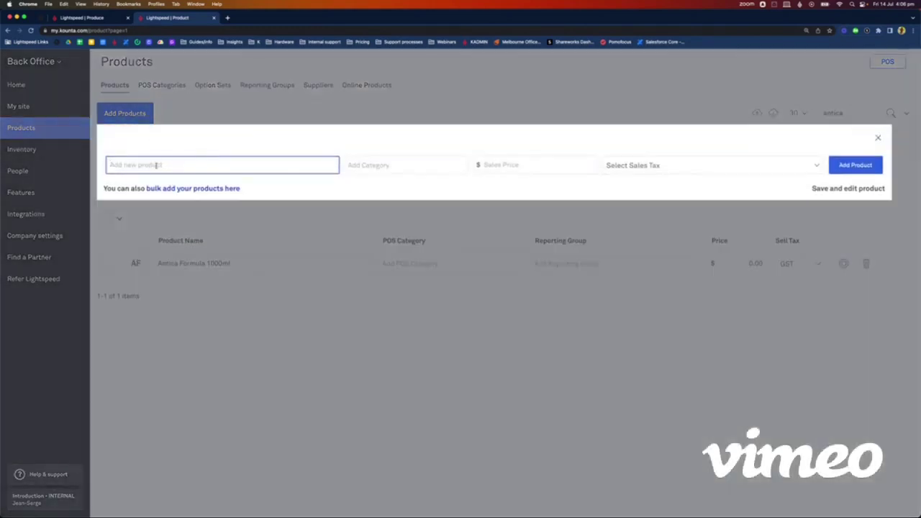
{"action": "type", "text": "Negroni"}
{"action": "type", "text": "tch"}
{"action": "key", "text": "BackSpace"}
{"action": "key", "text": "BackSpace"}
{"action": "key", "text": "BackSpace"}
{"action": "key", "text": "BackSpace"}
{"action": "key", "text": "BackSpace"}
{"action": "key", "text": "BackSpace"}
{"action": "type", "text": "5L batch"}
{"action": "left_click", "coordinate": [489, 164]}
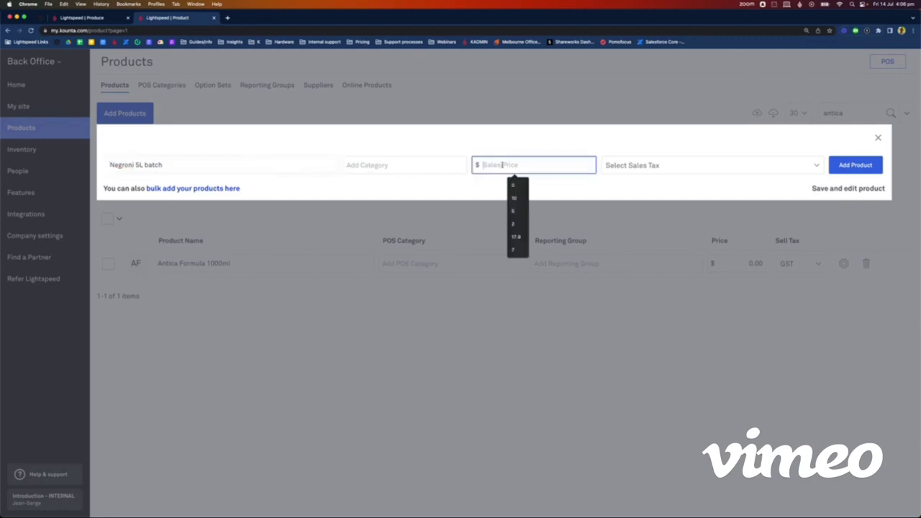
{"action": "type", "text": "0"}
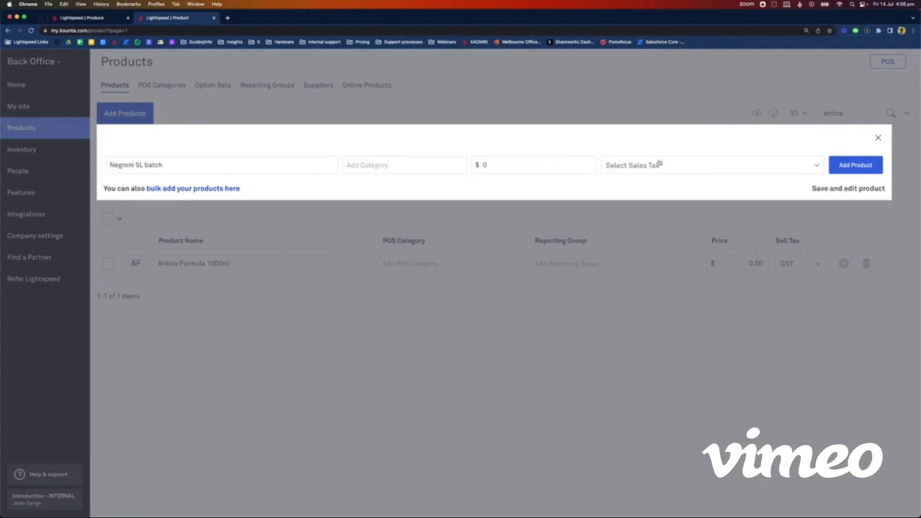
{"action": "left_click", "coordinate": [656, 166]}
{"action": "left_click", "coordinate": [651, 175]}
{"action": "left_click", "coordinate": [849, 190]}
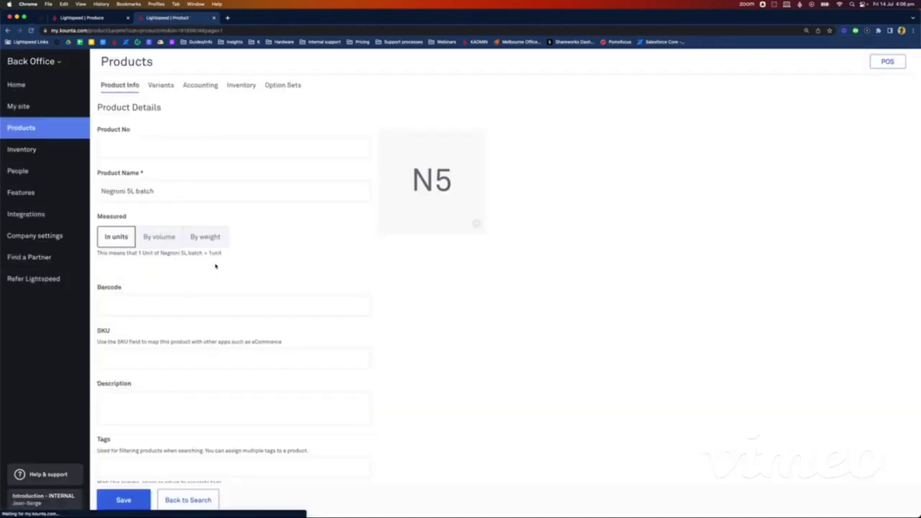
Step: Measure Negroni 5L batch by volume with a 5 L Unit size and save
{"action": "left_click", "coordinate": [163, 237]}
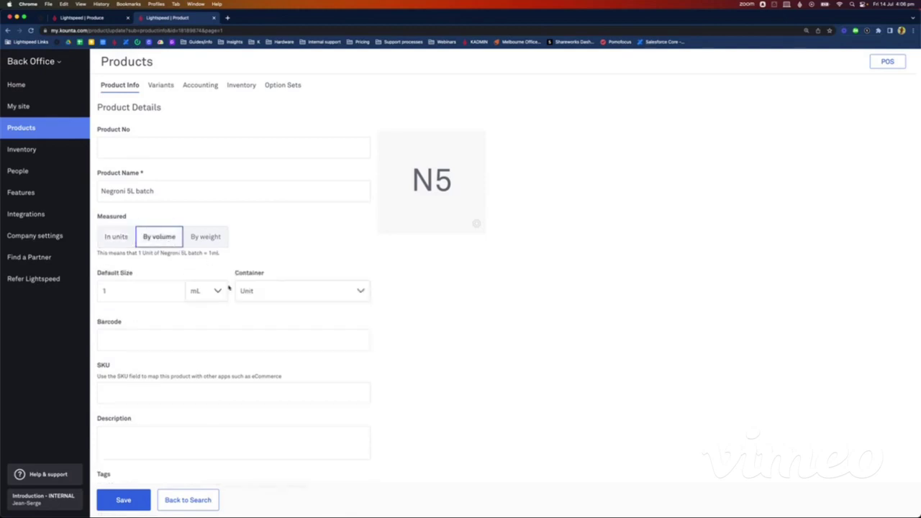
{"action": "left_click", "coordinate": [136, 297]}
{"action": "key", "text": "BackSpace"}
{"action": "type", "text": "5"}
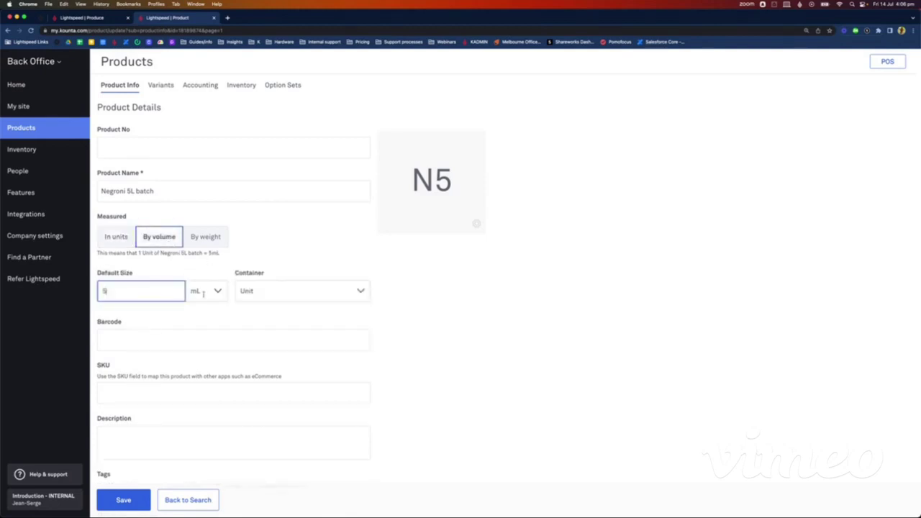
{"action": "left_click", "coordinate": [216, 291]}
{"action": "left_click", "coordinate": [208, 334]}
{"action": "left_click", "coordinate": [264, 293]}
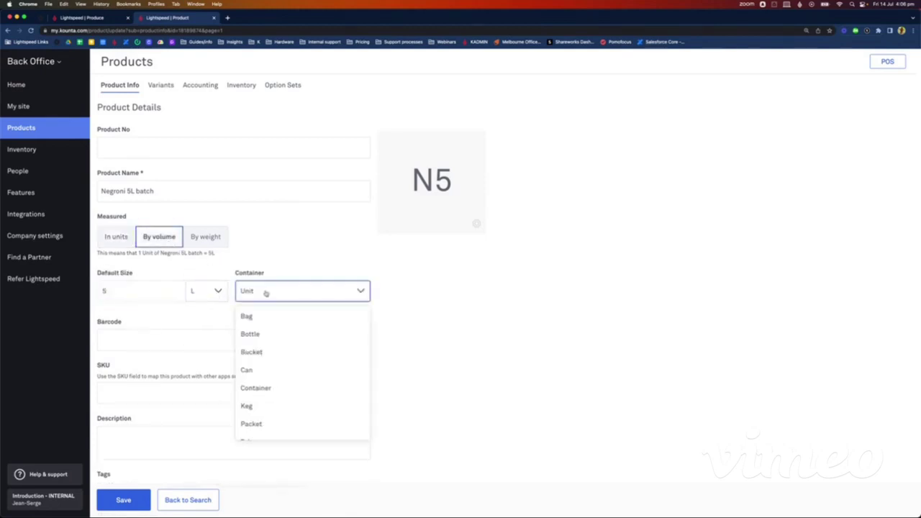
{"action": "scroll", "coordinate": [281, 335], "scroll_direction": "down", "scroll_amount": 2}
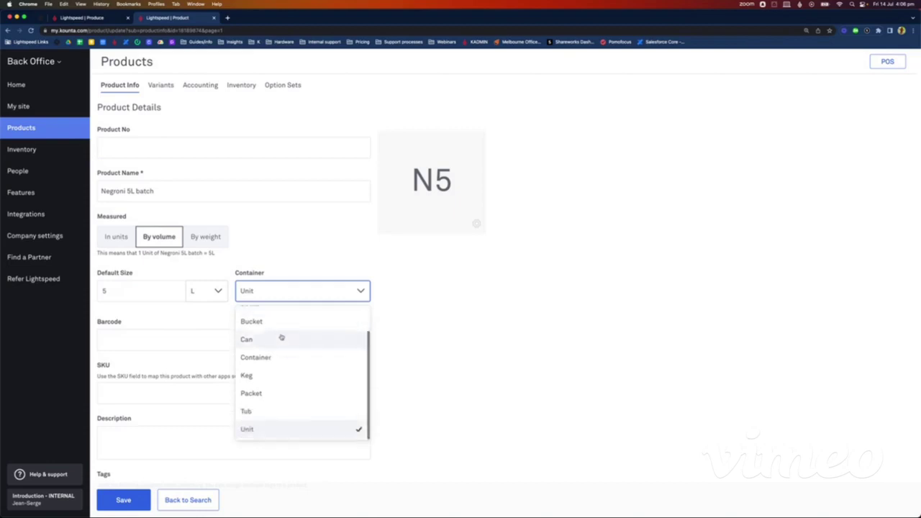
{"action": "left_click", "coordinate": [252, 431]}
{"action": "left_click", "coordinate": [132, 497]}
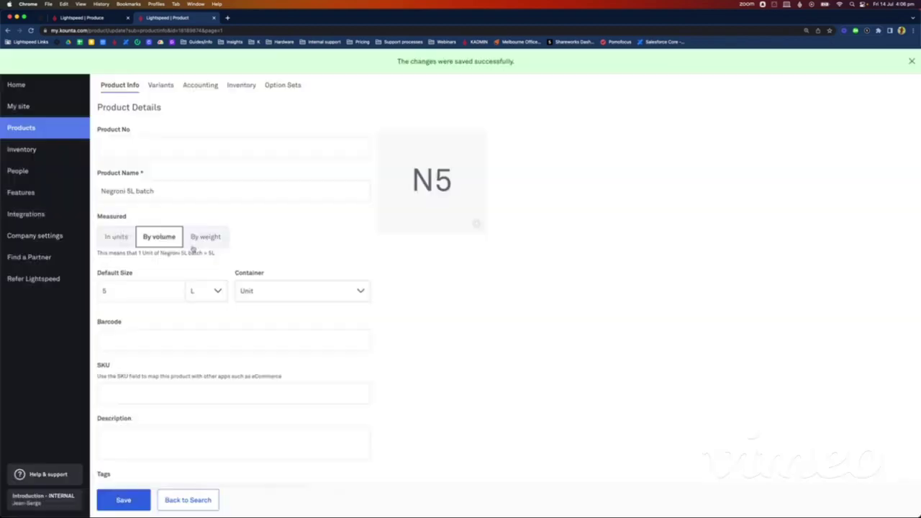
Step: Turn off I Buy and I Sell in the product's accounting settings and save
{"action": "left_click", "coordinate": [195, 92]}
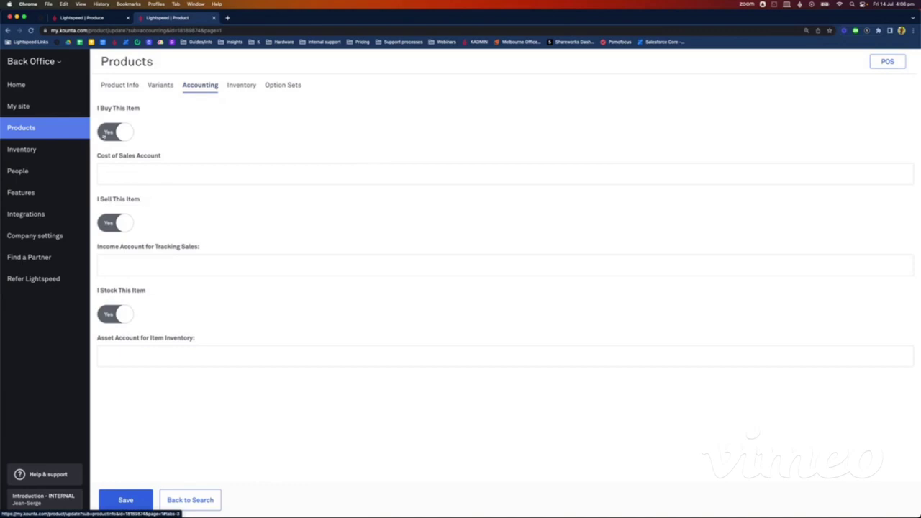
{"action": "left_click", "coordinate": [105, 134]}
{"action": "left_click", "coordinate": [119, 225]}
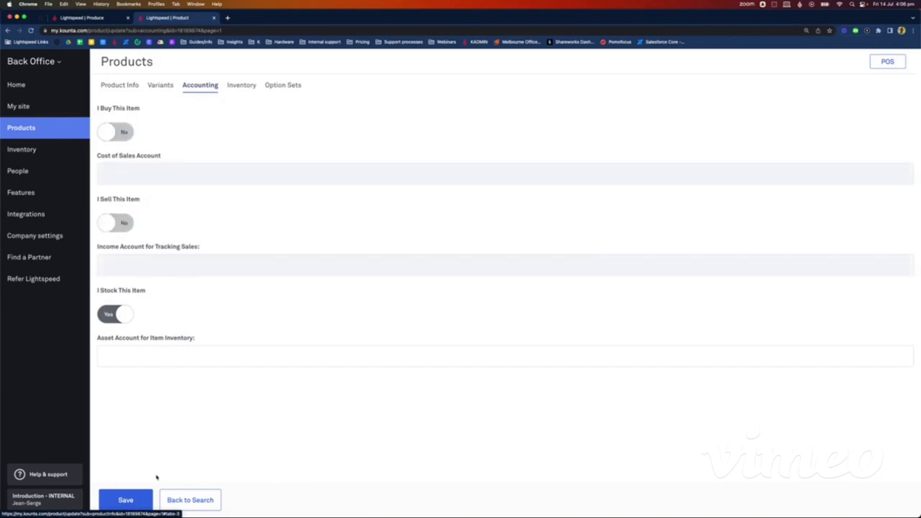
{"action": "left_click", "coordinate": [139, 498]}
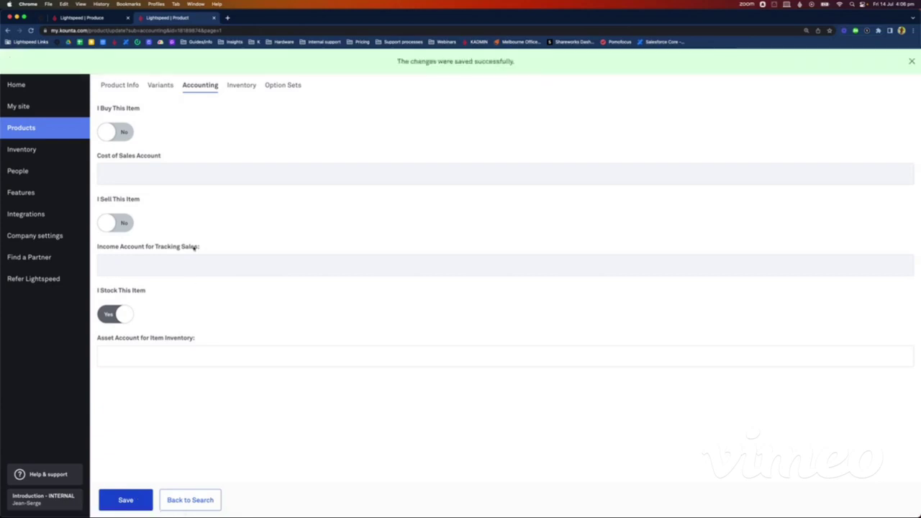
Step: Set the inventory sourcing to Made Here, save, and open its recipe in Produce
{"action": "left_click", "coordinate": [242, 88]}
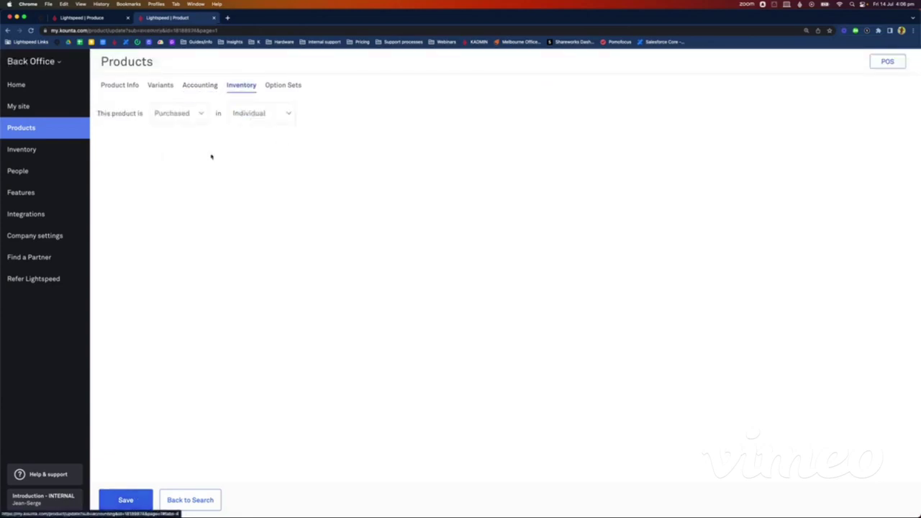
{"action": "left_click", "coordinate": [195, 115]}
{"action": "left_click", "coordinate": [181, 103]}
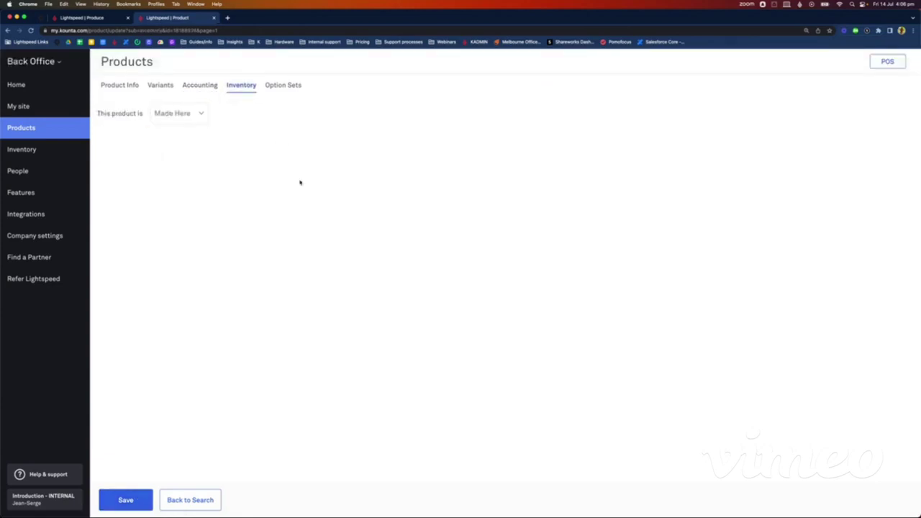
{"action": "left_click", "coordinate": [132, 496]}
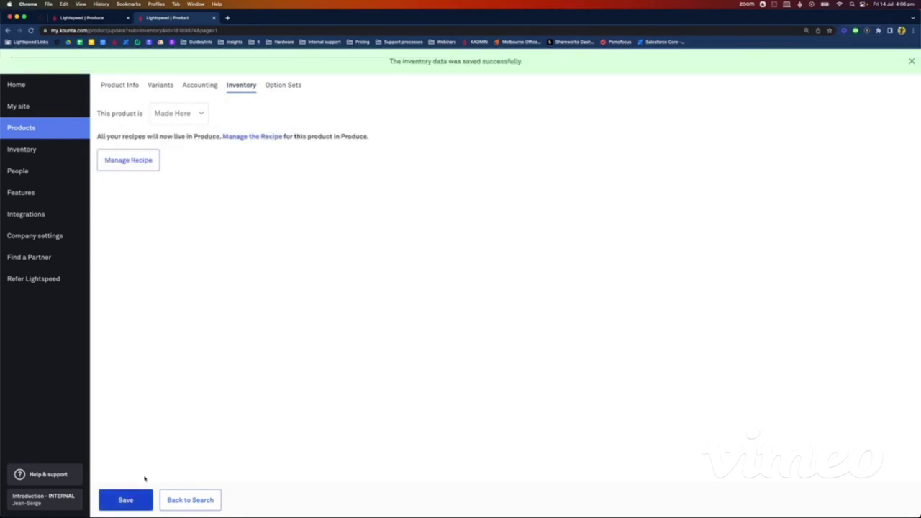
{"action": "left_click", "coordinate": [256, 137]}
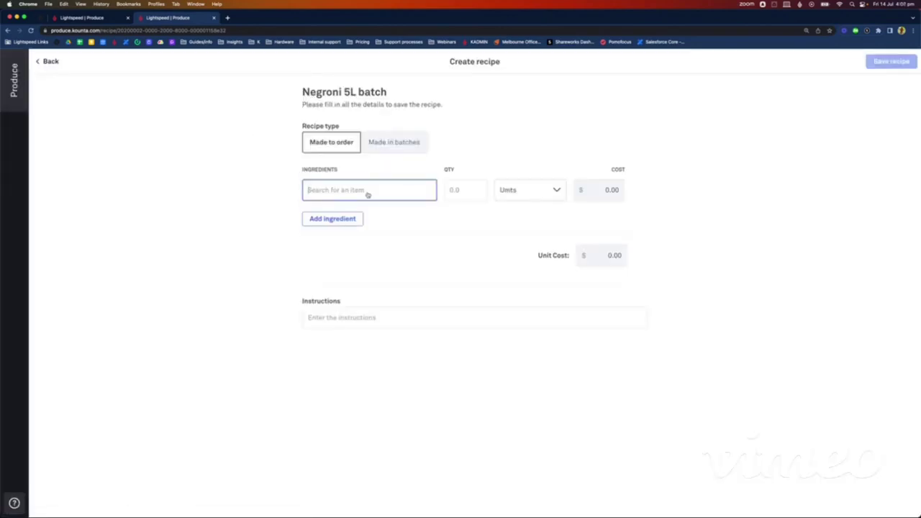
Step: Add Tanqueray Gin 700ml bottle to the recipe at 2 Units
{"action": "type", "text": "Tanq"}
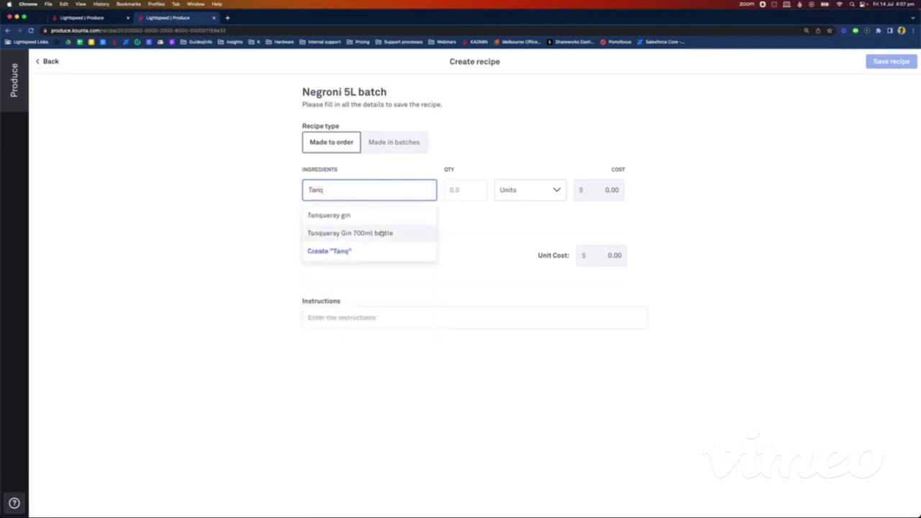
{"action": "left_click", "coordinate": [382, 233]}
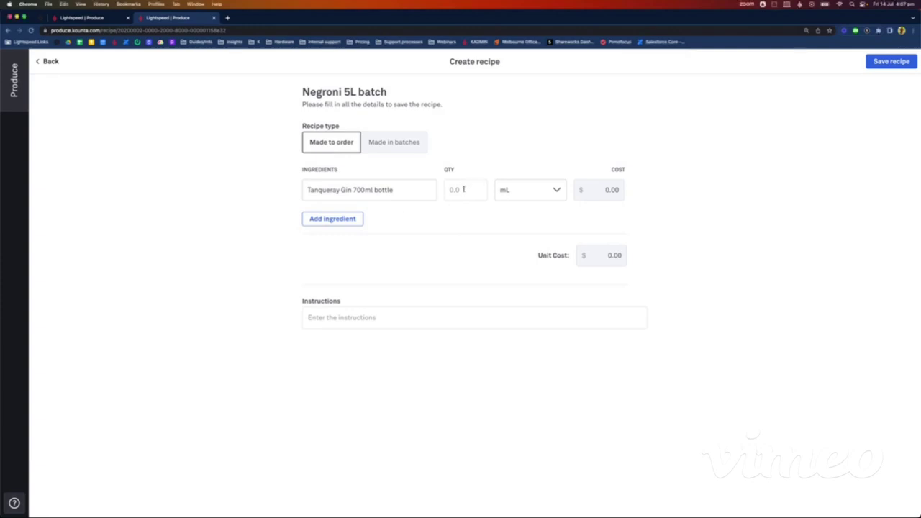
{"action": "left_click", "coordinate": [463, 189]}
{"action": "type", "text": "2"}
{"action": "left_click", "coordinate": [518, 190]}
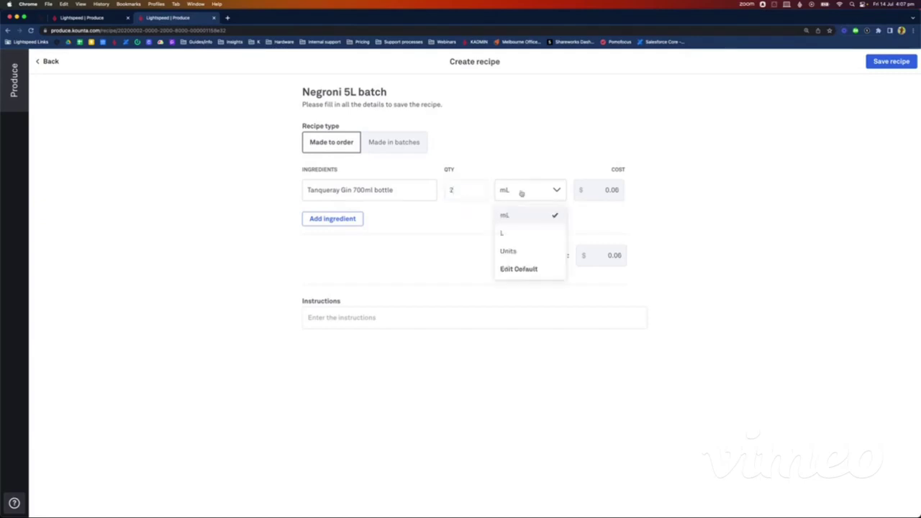
{"action": "left_click", "coordinate": [516, 250]}
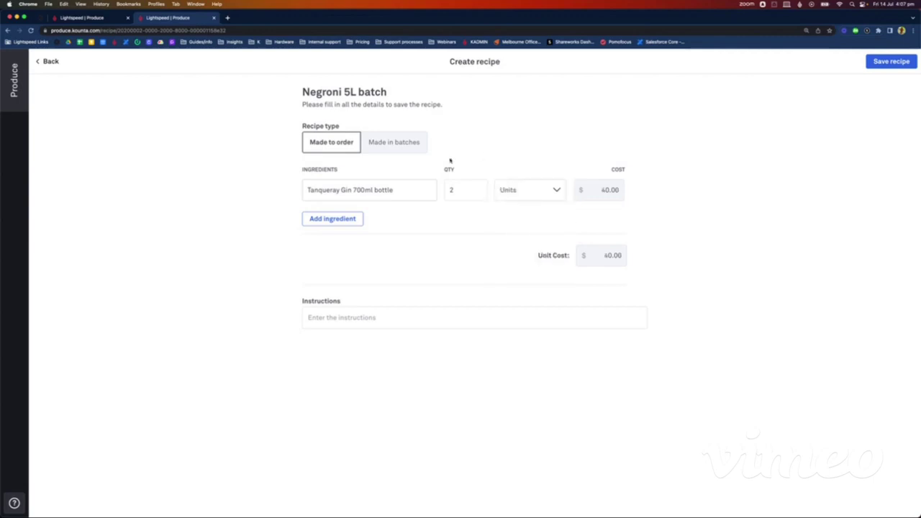
Step: Add Campari 700ml as a second ingredient at 2 Units
{"action": "left_click", "coordinate": [344, 219]}
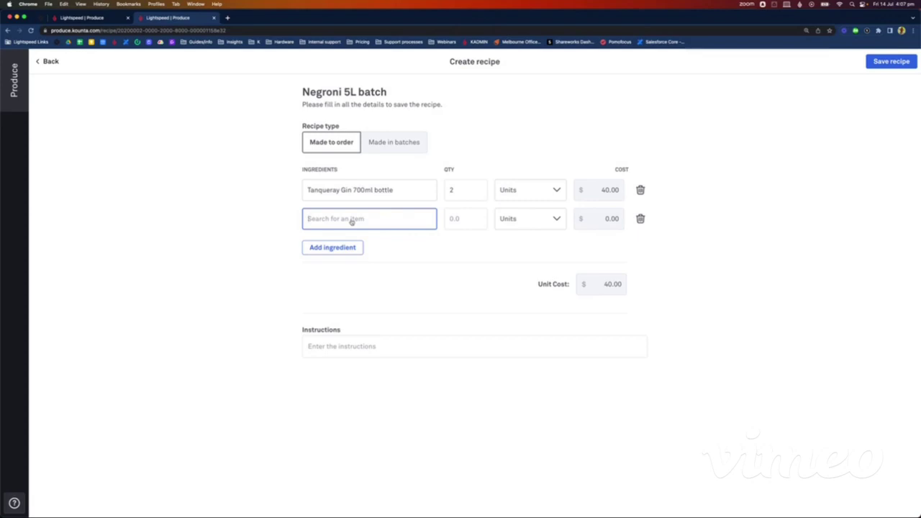
{"action": "type", "text": "Campari"}
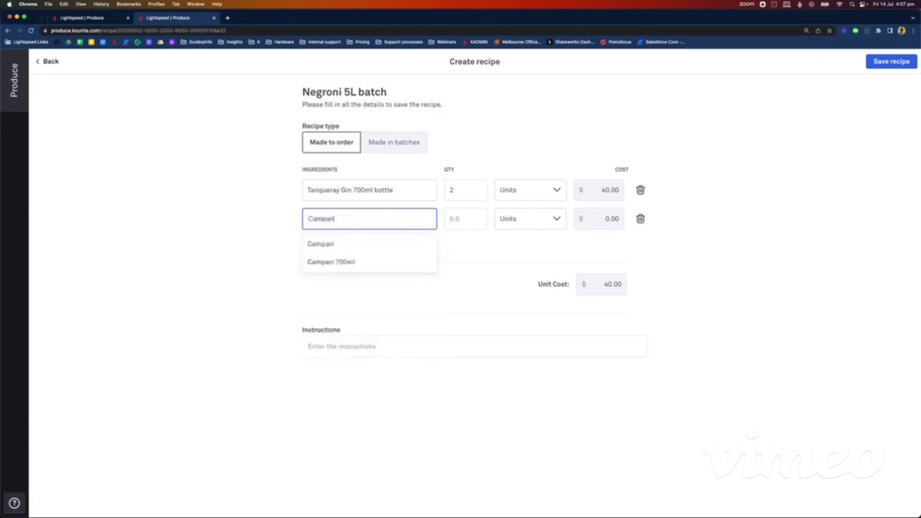
{"action": "left_click", "coordinate": [345, 266]}
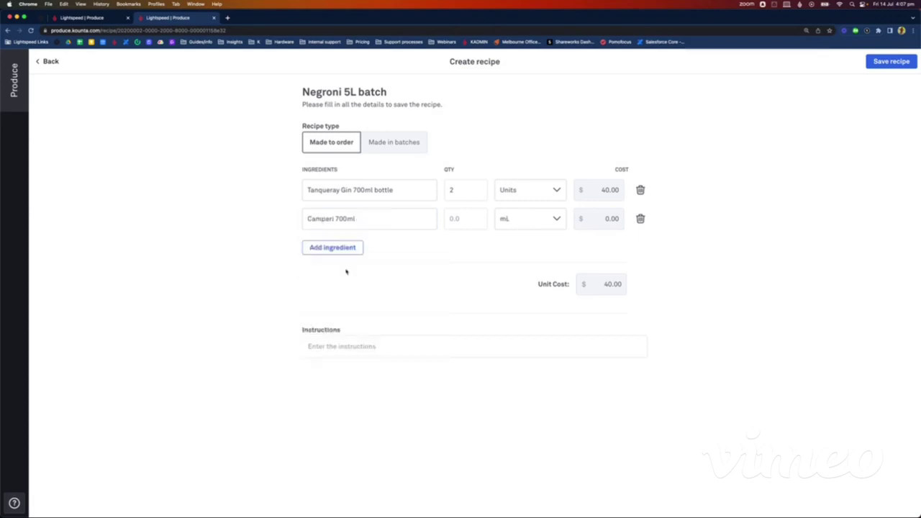
{"action": "left_click", "coordinate": [459, 221]}
{"action": "type", "text": "2"}
{"action": "left_click", "coordinate": [500, 223]}
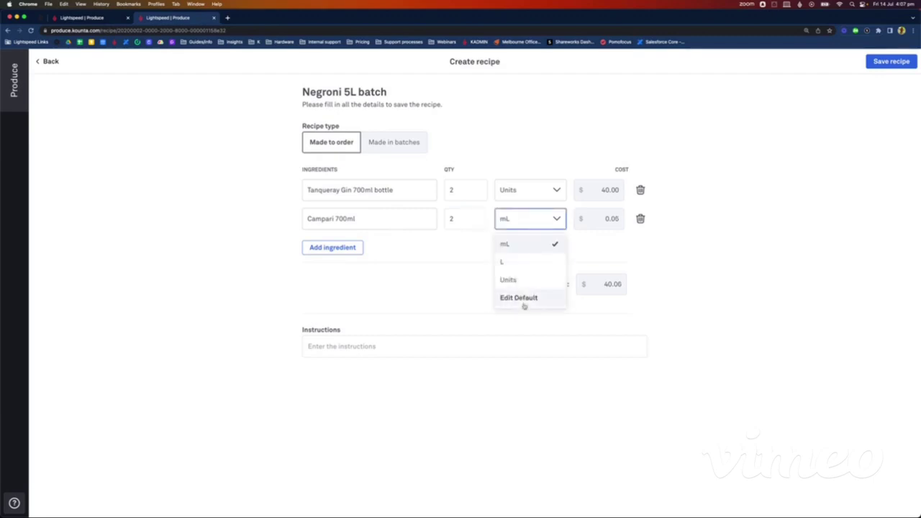
{"action": "left_click", "coordinate": [515, 279]}
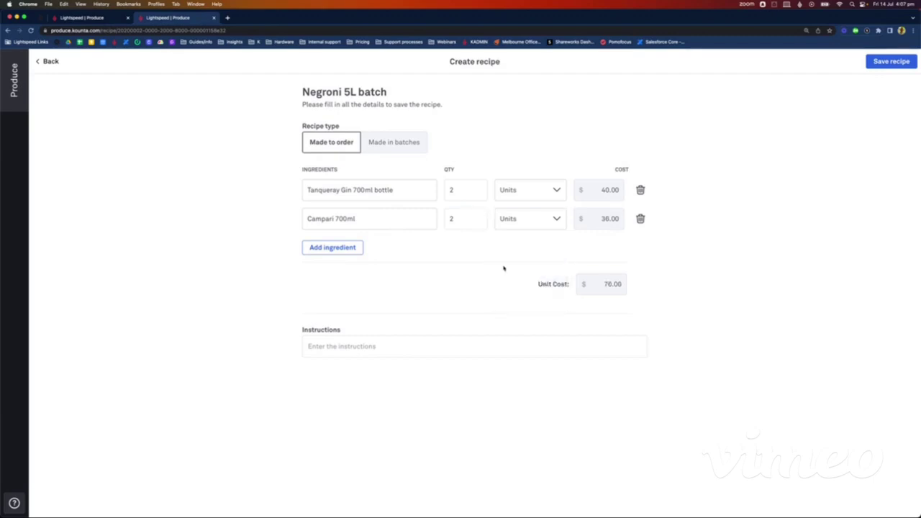
Step: Add Antica Formula 1000ml as a third ingredient at 1500 mL
{"action": "left_click", "coordinate": [328, 247]}
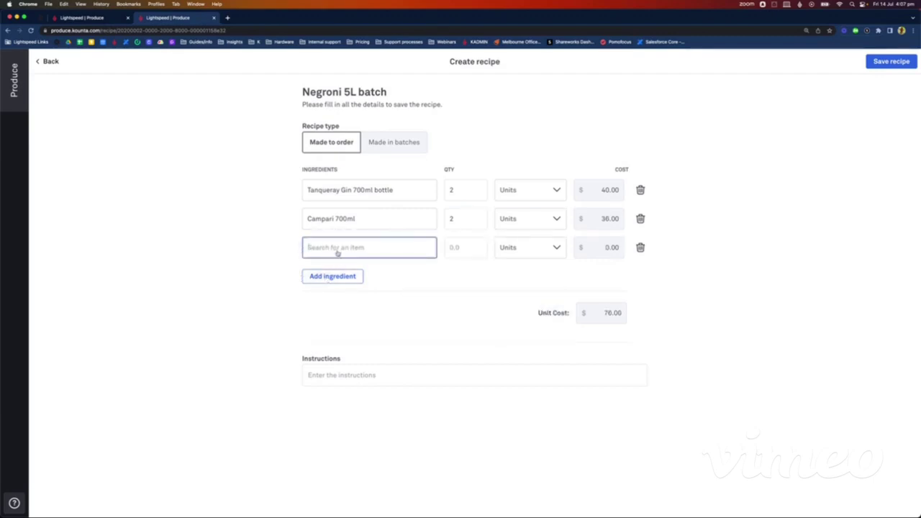
{"action": "type", "text": "Antic"}
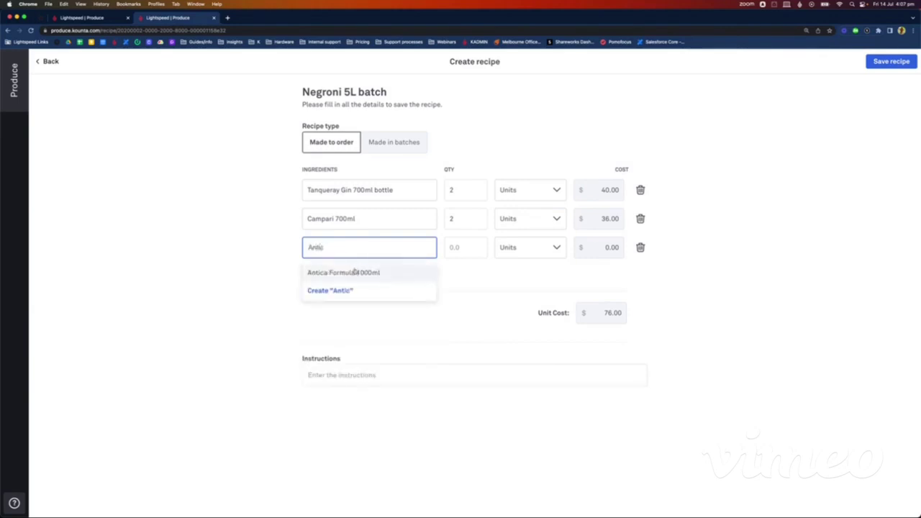
{"action": "left_click", "coordinate": [354, 272]}
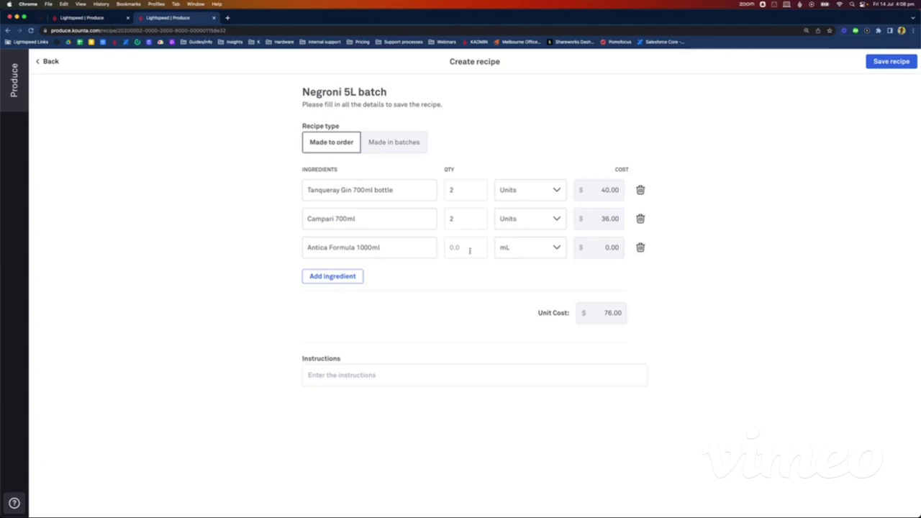
{"action": "left_click", "coordinate": [468, 248]}
{"action": "type", "text": "1500"}
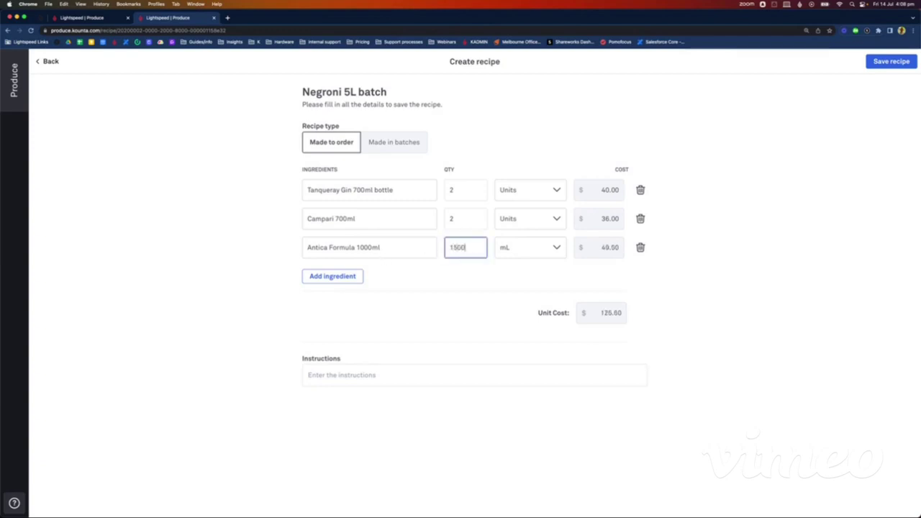
{"action": "left_click", "coordinate": [821, 255]}
Step: Make the recipe made in batches with a 5 L expected yield and save it
{"action": "left_click", "coordinate": [403, 143]}
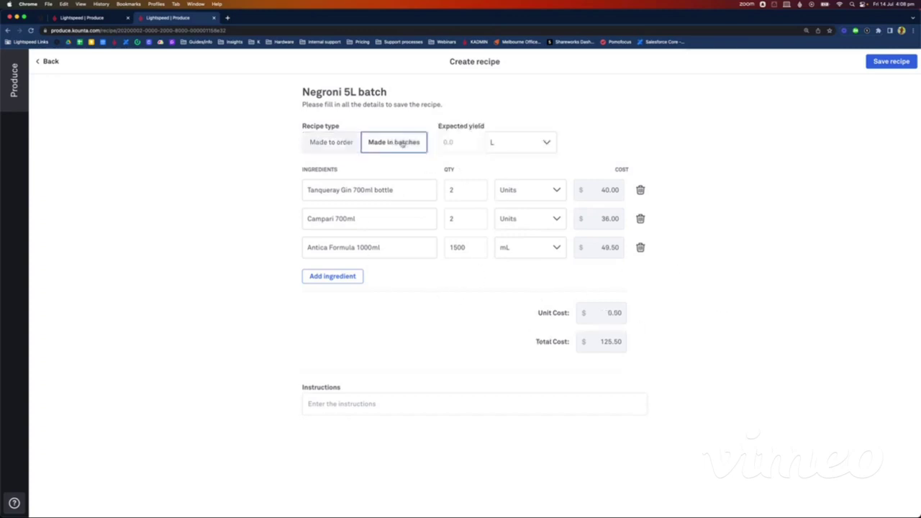
{"action": "left_click", "coordinate": [321, 149]}
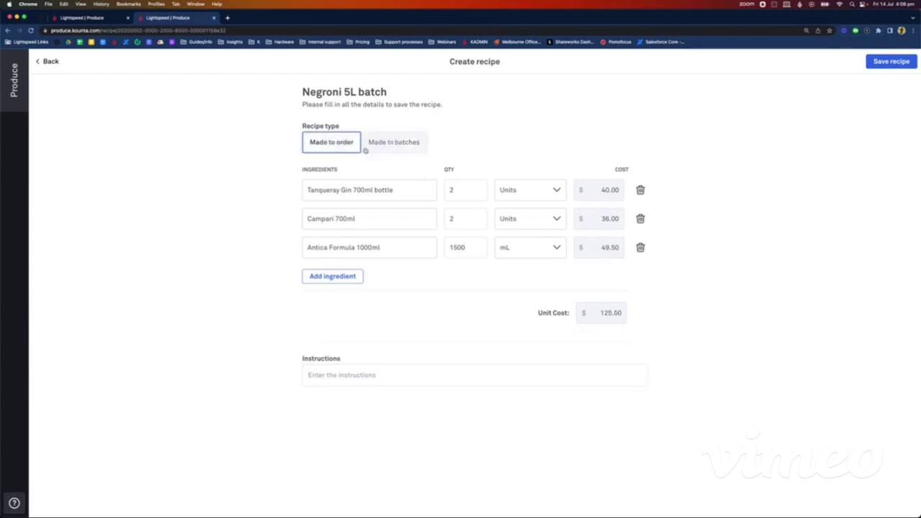
{"action": "left_click", "coordinate": [392, 146]}
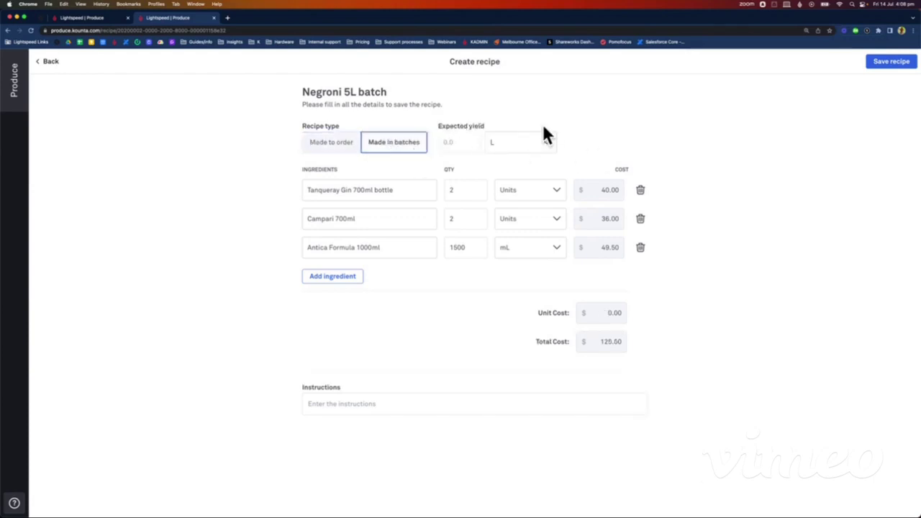
{"action": "left_click", "coordinate": [470, 144]}
{"action": "type", "text": "5"}
{"action": "left_click", "coordinate": [749, 152]}
{"action": "left_click", "coordinate": [878, 65]}
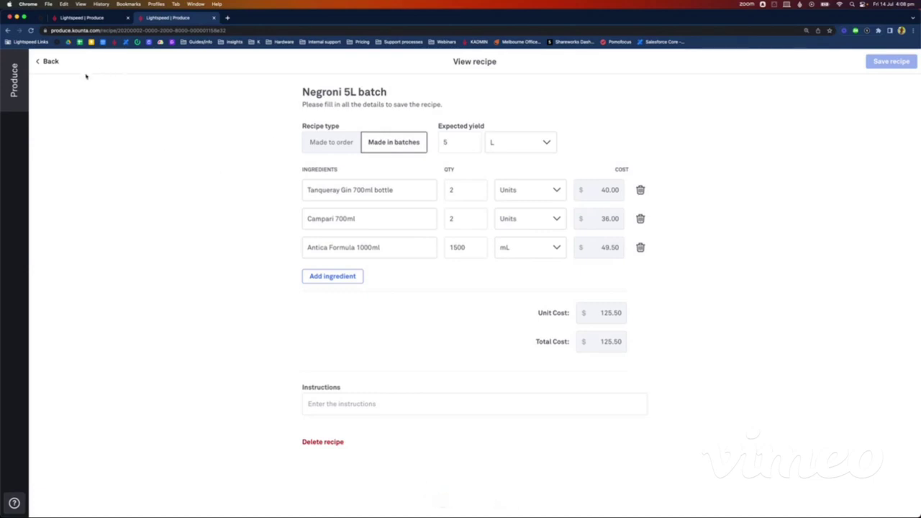
Step: Return to the recipes list, then open Back Office from the other tab's launch page
{"action": "left_click", "coordinate": [51, 62]}
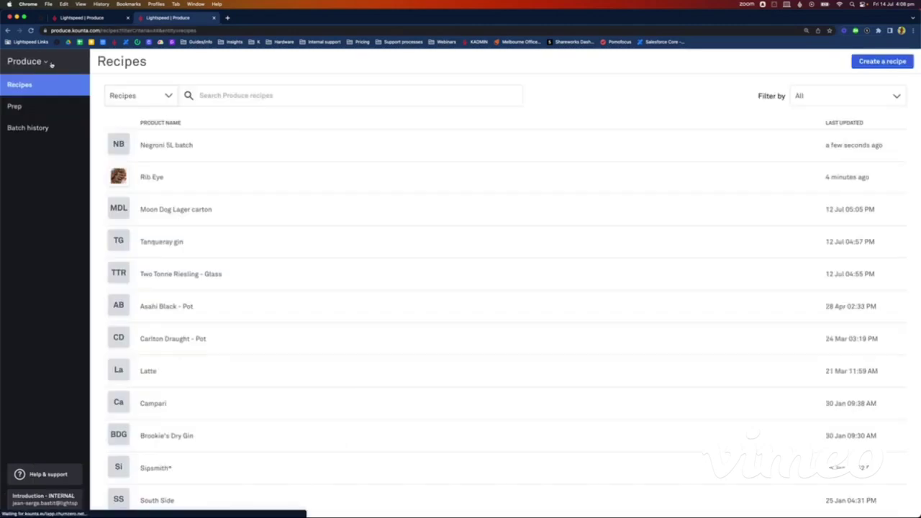
{"action": "left_click", "coordinate": [104, 20]}
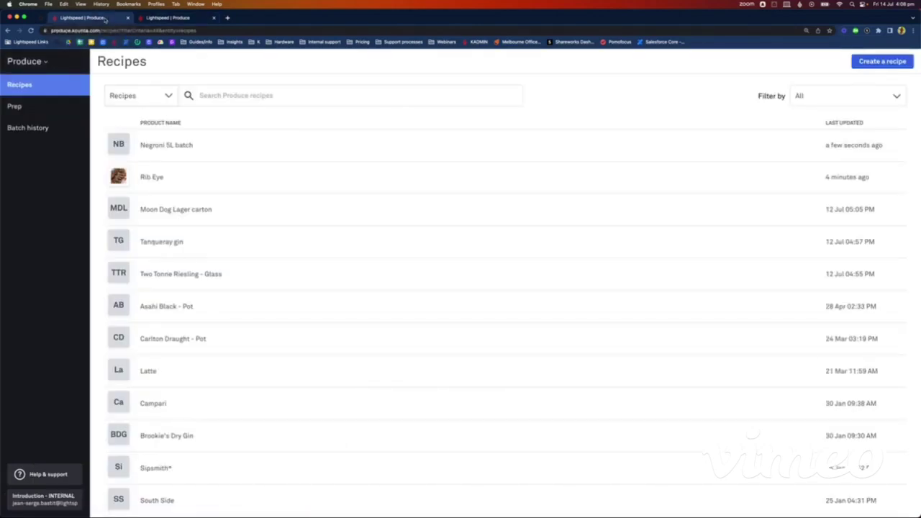
{"action": "left_click", "coordinate": [32, 62]}
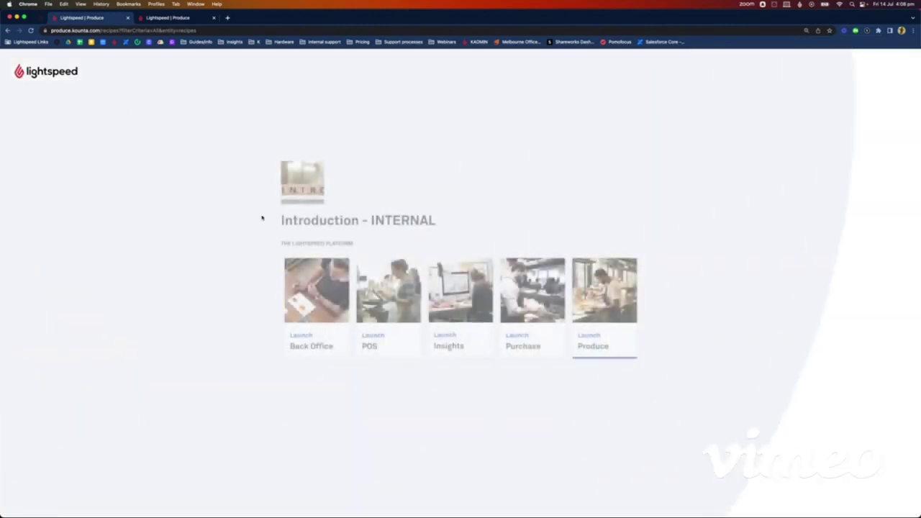
{"action": "left_click", "coordinate": [317, 351]}
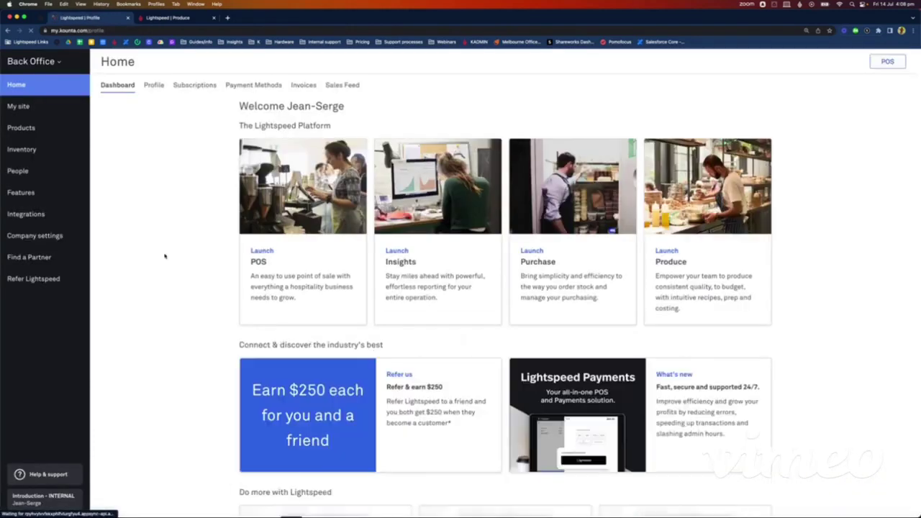
Step: Find the Negroni product by searching 'negroni' and open its recipe from Inventory
{"action": "left_click", "coordinate": [22, 129]}
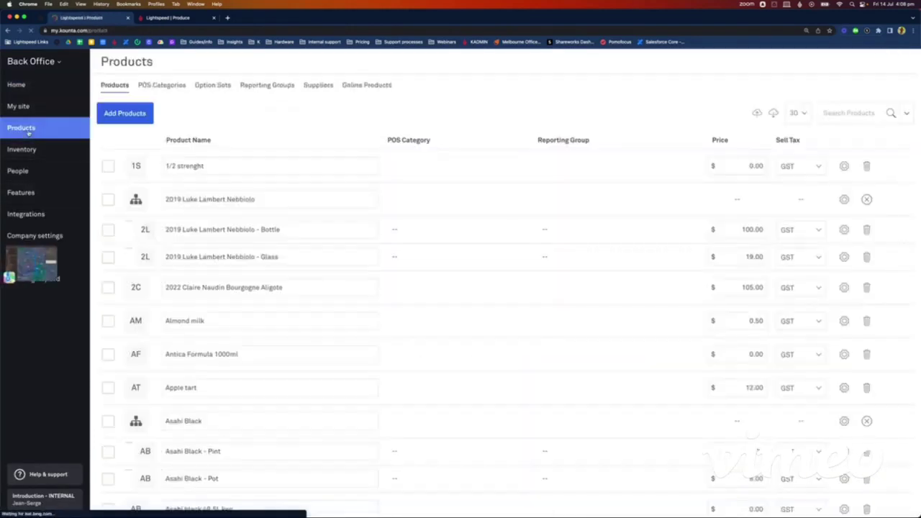
{"action": "left_click", "coordinate": [857, 116]}
{"action": "type", "text": "n"}
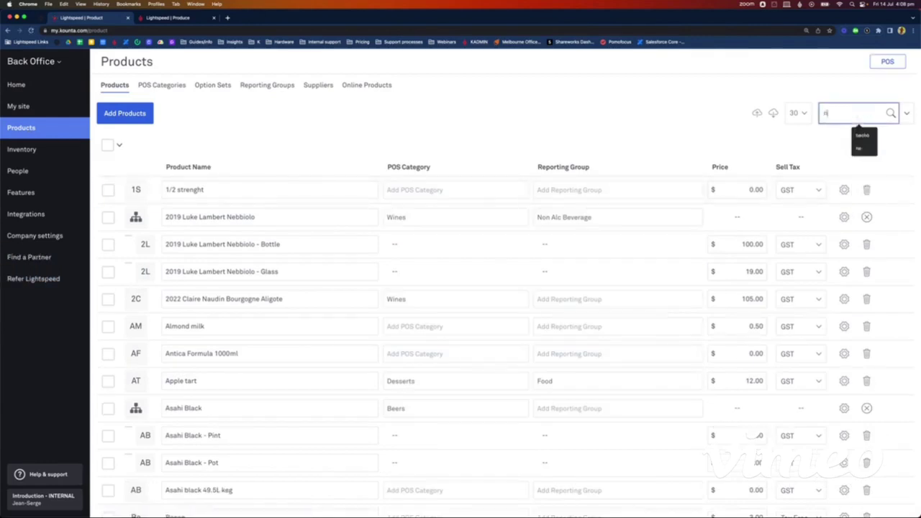
{"action": "type", "text": "egroni"}
{"action": "key", "text": "Return"}
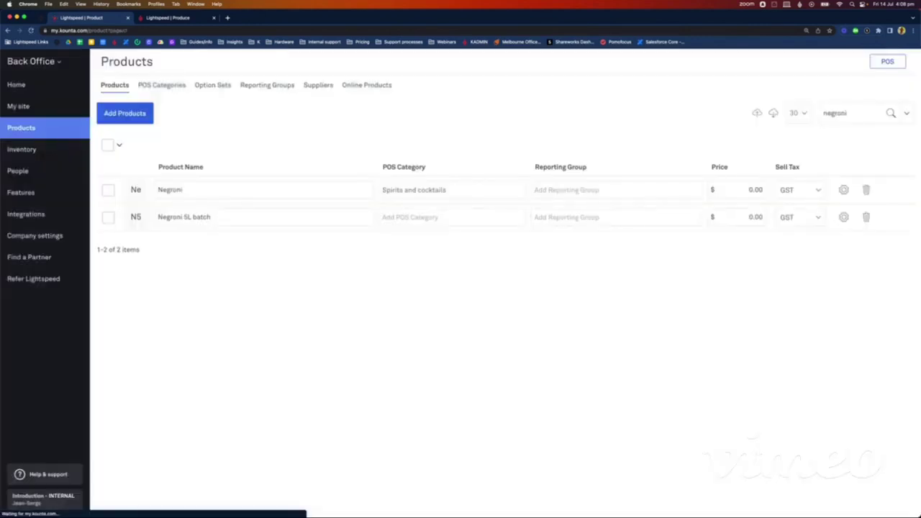
{"action": "left_click", "coordinate": [845, 190]}
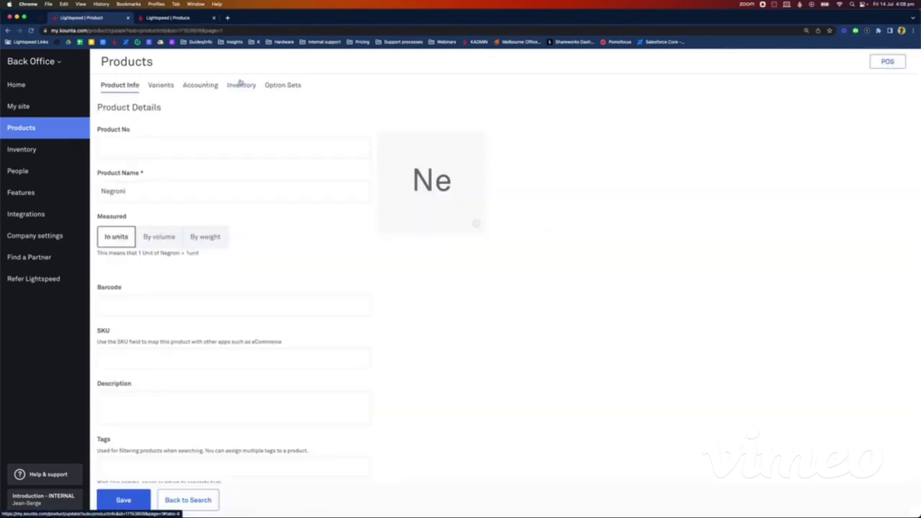
{"action": "left_click", "coordinate": [241, 85]}
{"action": "left_click", "coordinate": [130, 161]}
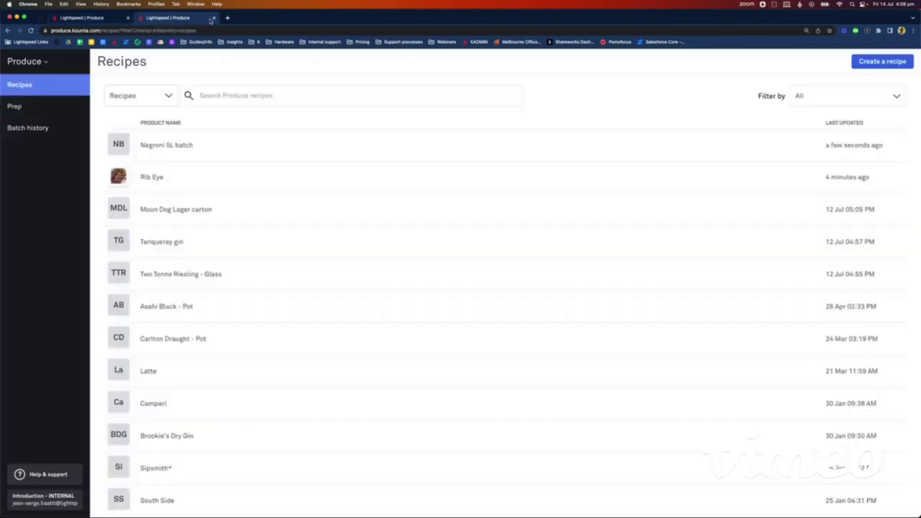
Step: Close the duplicate tab and add Negroni 5L batch as the recipe's ingredient
{"action": "left_click", "coordinate": [214, 17]}
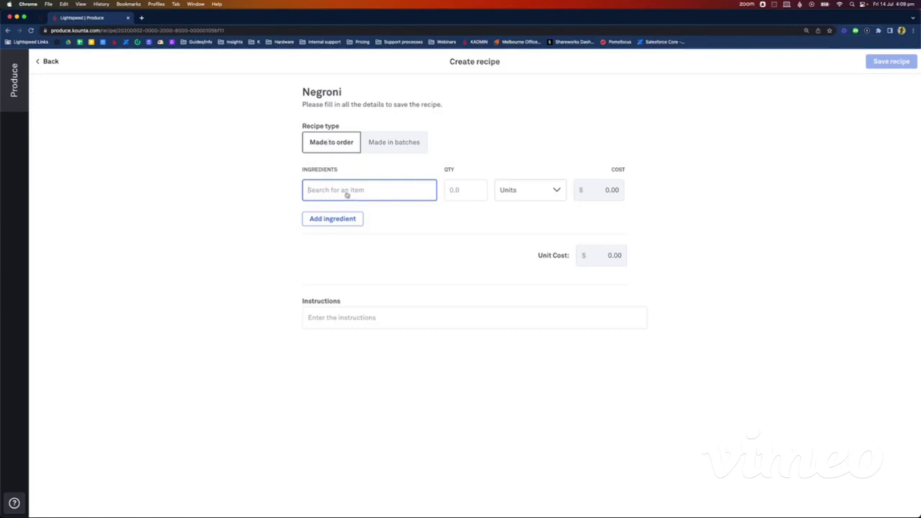
{"action": "type", "text": "Nerg"}
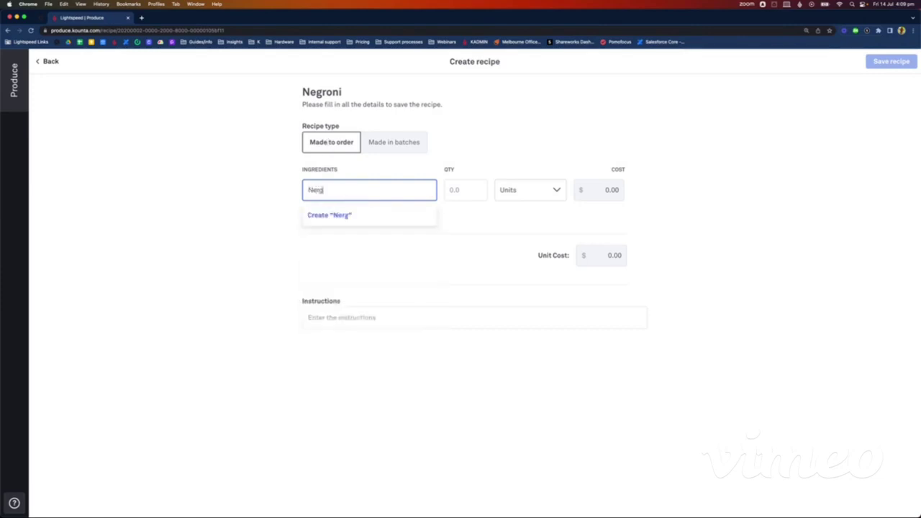
{"action": "key", "text": "BackSpace"}
{"action": "key", "text": "BackSpace"}
{"action": "type", "text": "groni"}
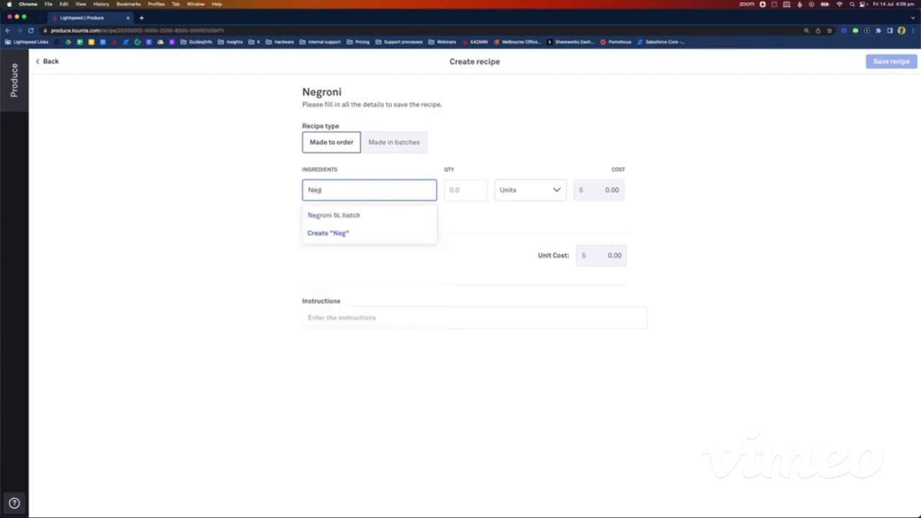
{"action": "key", "text": "BackSpace"}
{"action": "key", "text": "BackSpace"}
{"action": "key", "text": "BackSpace"}
{"action": "left_click", "coordinate": [345, 215]}
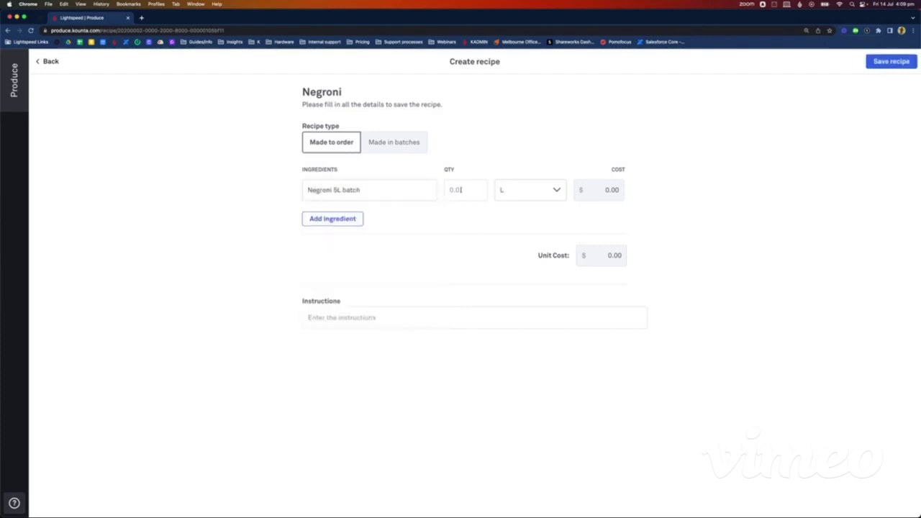
Step: Set the batch quantity to 90 mL, save the Negroni recipe, and go back
{"action": "left_click", "coordinate": [461, 189]}
{"action": "type", "text": "90"}
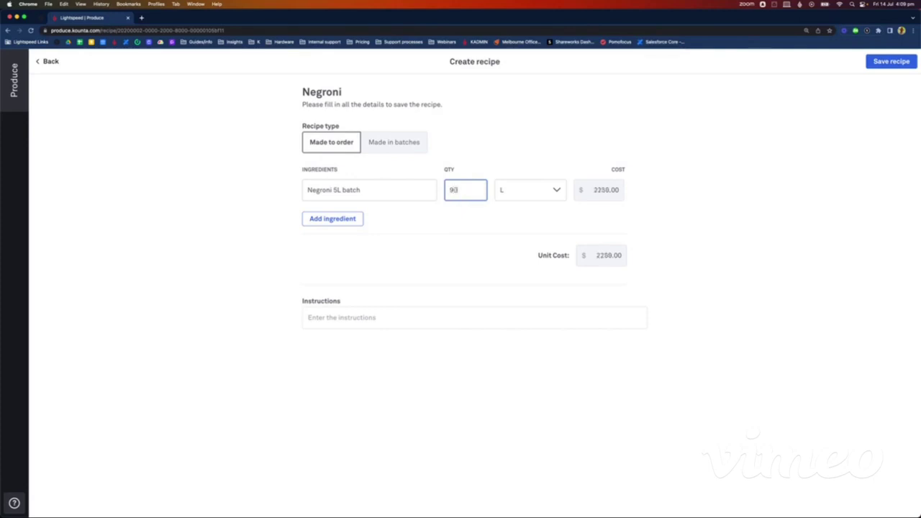
{"action": "left_click", "coordinate": [536, 189]}
{"action": "left_click", "coordinate": [518, 217]}
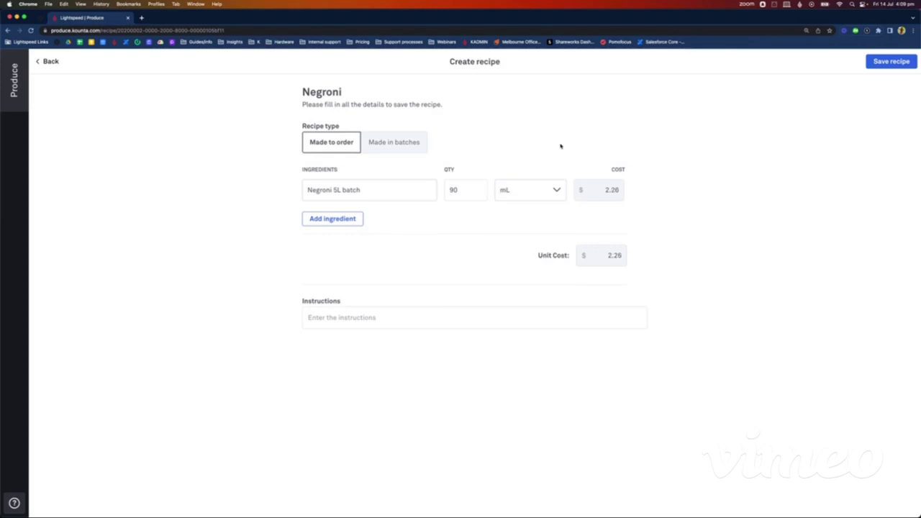
{"action": "left_click", "coordinate": [894, 63]}
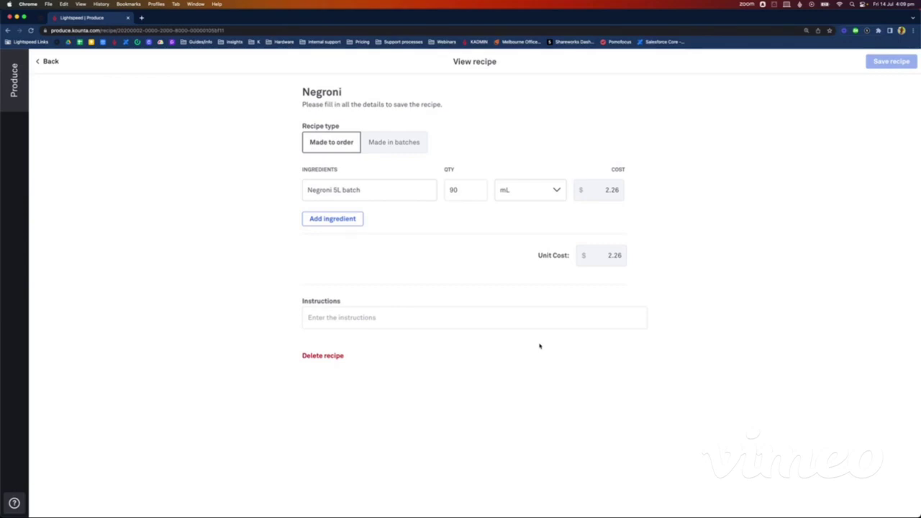
{"action": "left_click", "coordinate": [41, 62]}
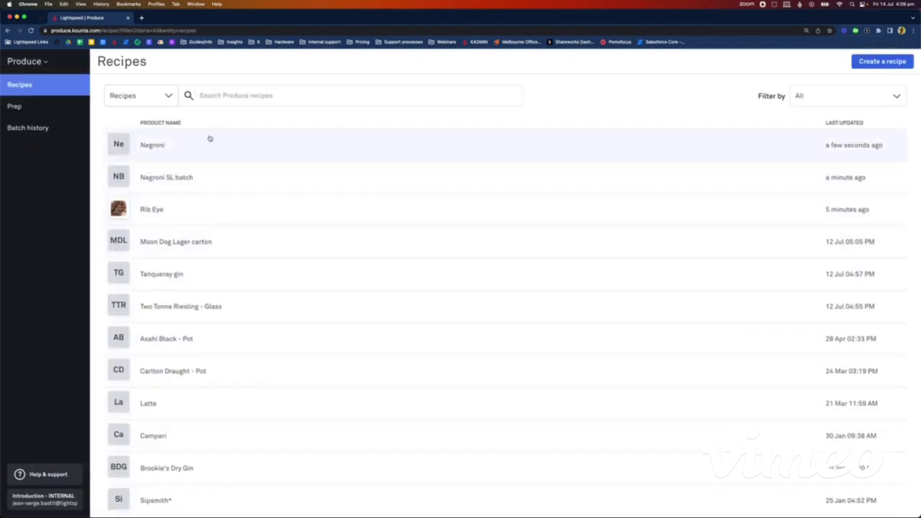
Step: Go to the Prep page and choose Create new batch
{"action": "left_click", "coordinate": [36, 106]}
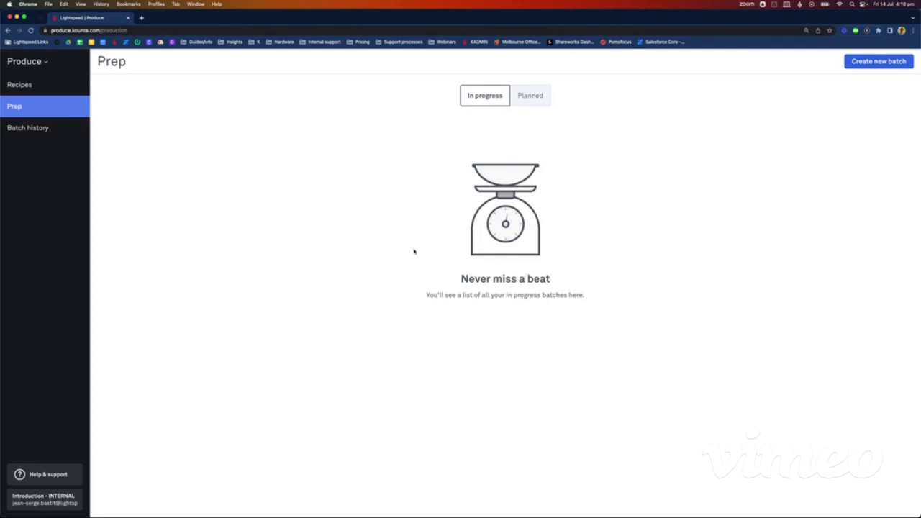
{"action": "left_click", "coordinate": [880, 62]}
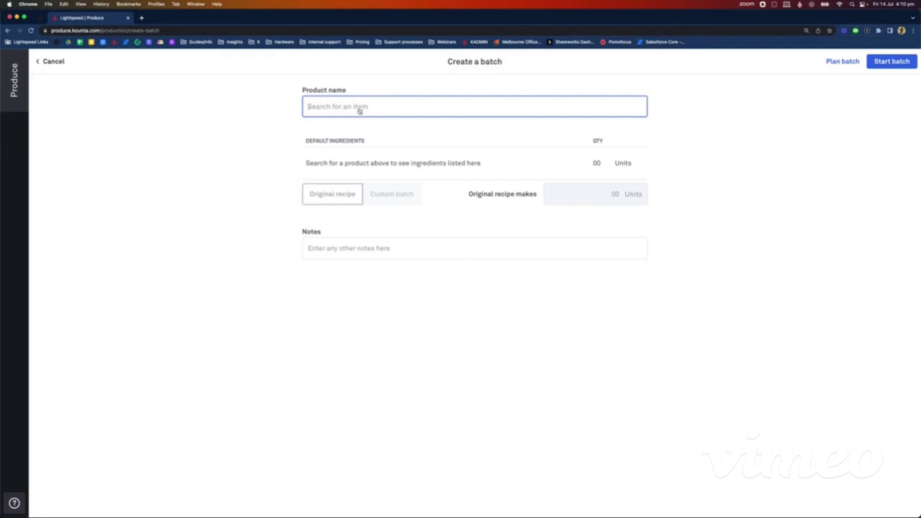
Step: Pick Negroni 5L batch for the new batch, view its instructions, and start it
{"action": "type", "text": "negr"}
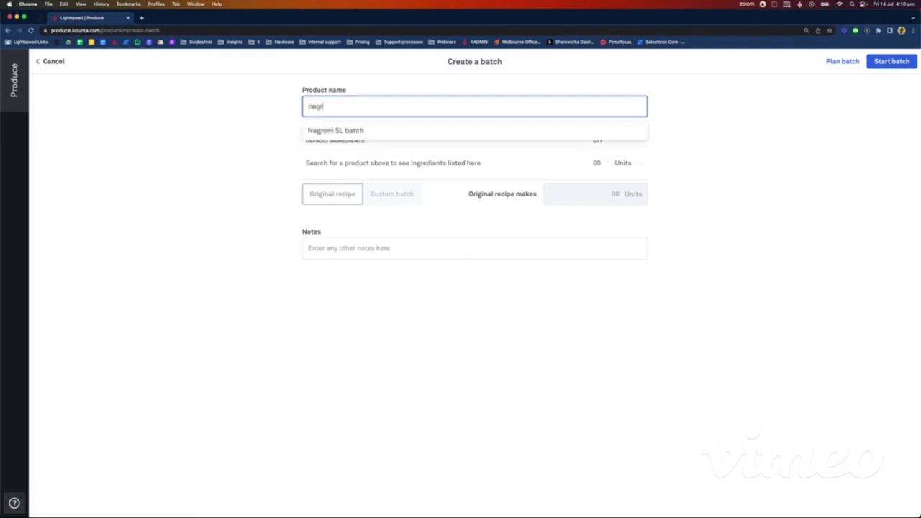
{"action": "left_click", "coordinate": [357, 130]}
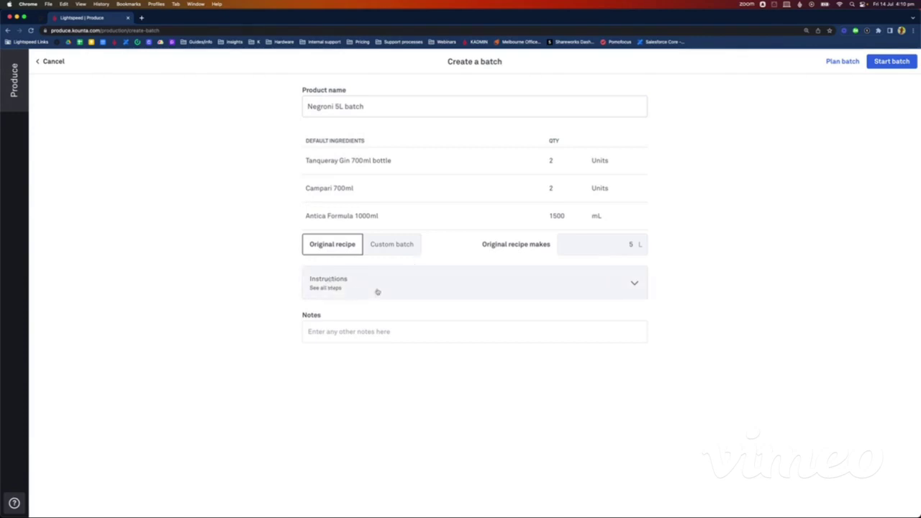
{"action": "left_click", "coordinate": [483, 292]}
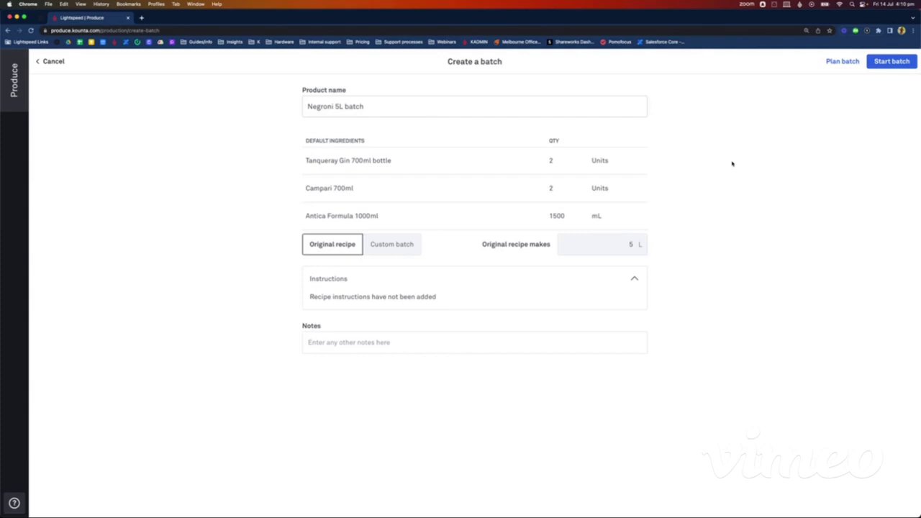
{"action": "left_click", "coordinate": [890, 63]}
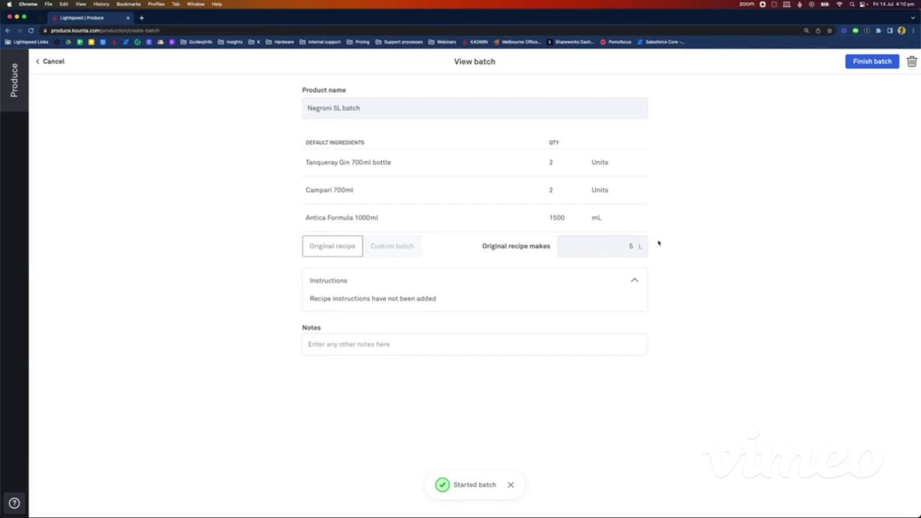
Step: Finish the Negroni batch, recording an actual yield of 5.1 L on the keypad
{"action": "left_click", "coordinate": [863, 65]}
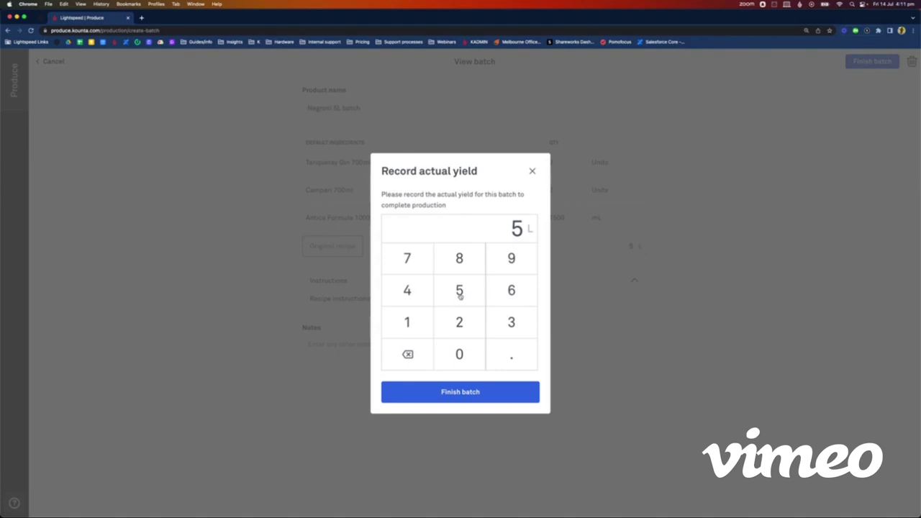
{"action": "left_click", "coordinate": [509, 352]}
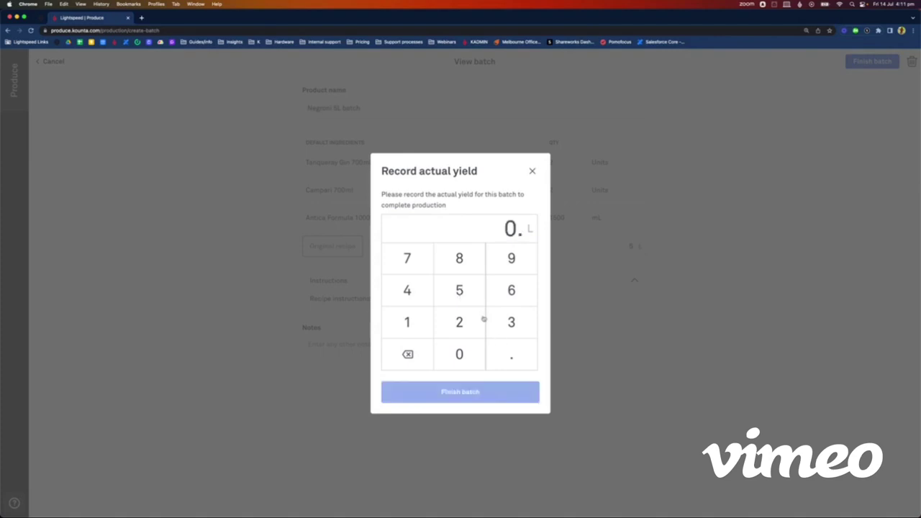
{"action": "left_click", "coordinate": [407, 355]}
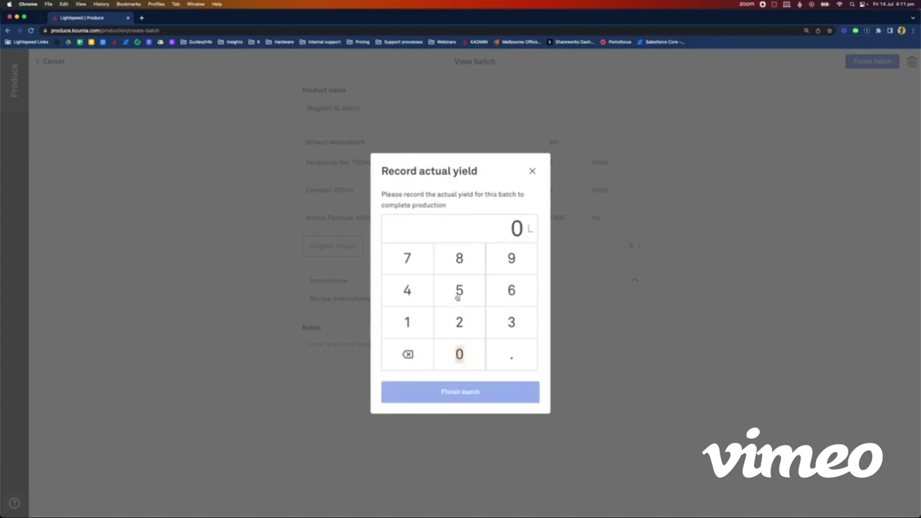
{"action": "left_click", "coordinate": [458, 293]}
{"action": "left_click", "coordinate": [508, 355]}
{"action": "left_click", "coordinate": [417, 330]}
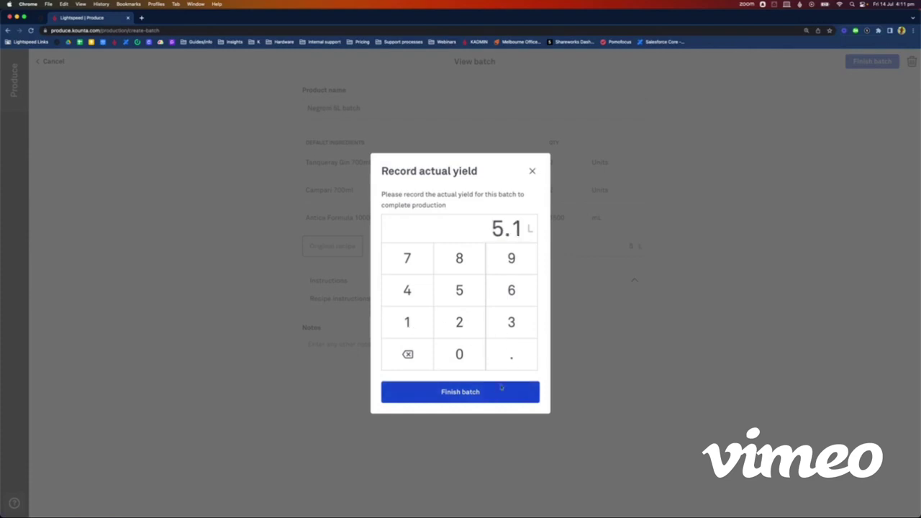
{"action": "left_click", "coordinate": [471, 396]}
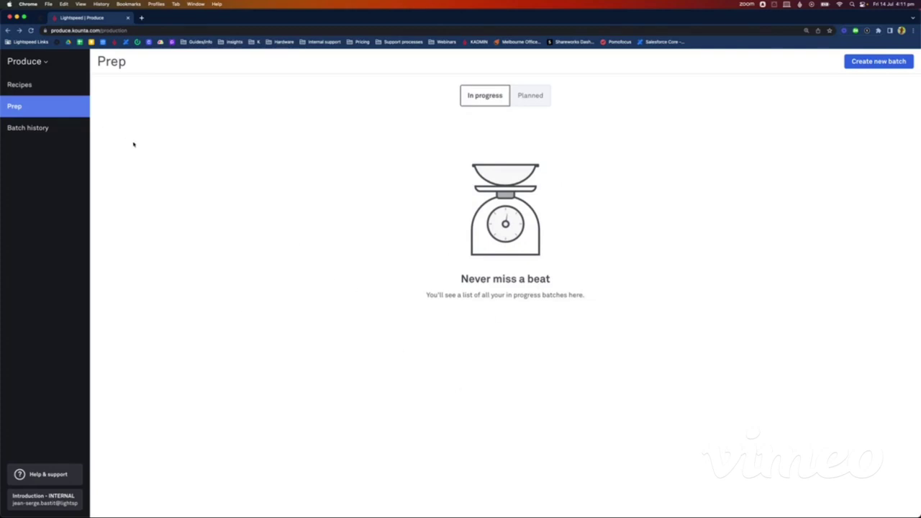
Step: Check the Produce batch history, then go to Back Office's People page listing the users
{"action": "left_click", "coordinate": [70, 128]}
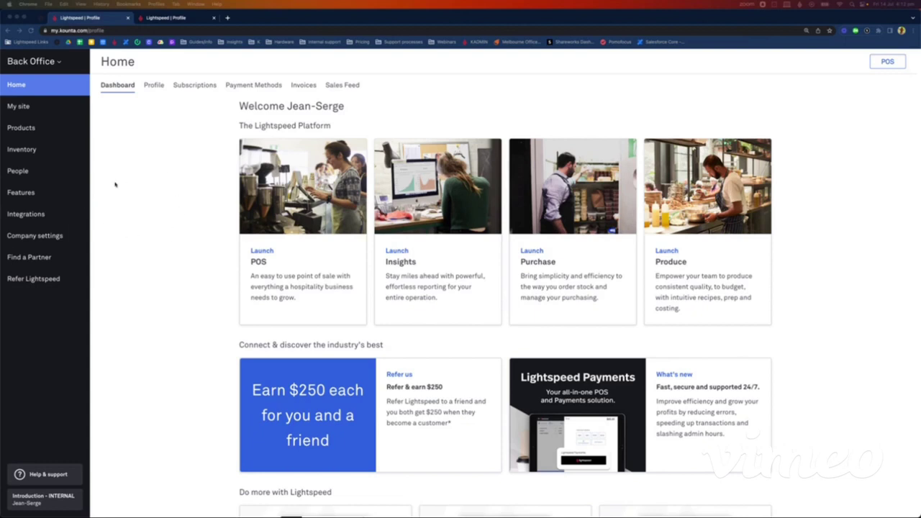
{"action": "left_click", "coordinate": [18, 171]}
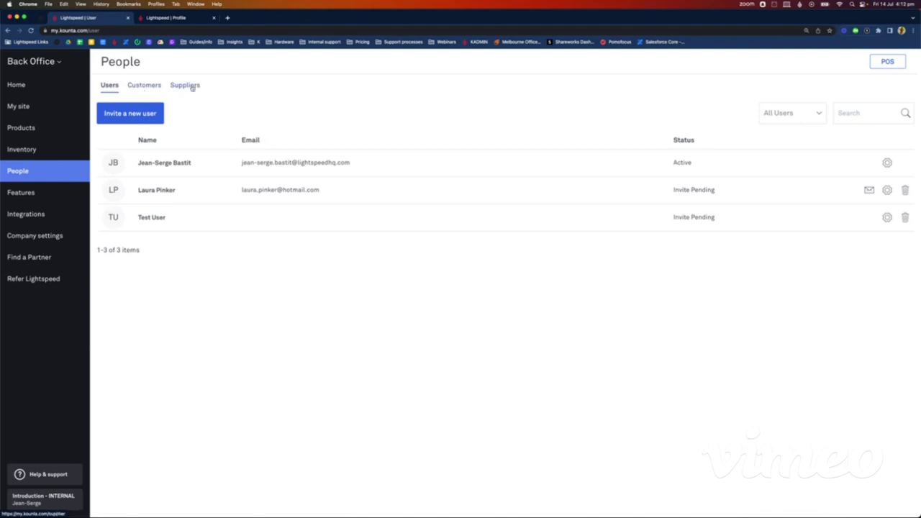
Step: Add supplier Imbibo with its ordering e-mail address under People > Suppliers
{"action": "left_click", "coordinate": [190, 86]}
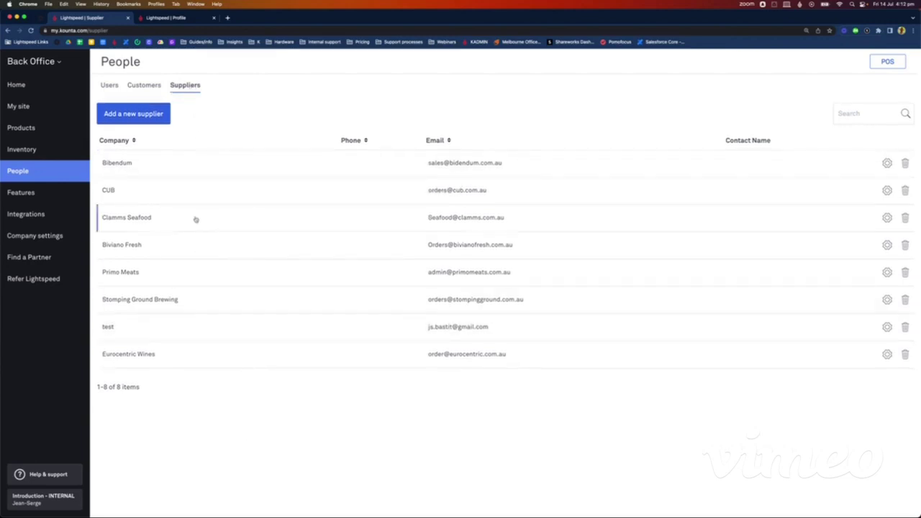
{"action": "left_click", "coordinate": [136, 114]}
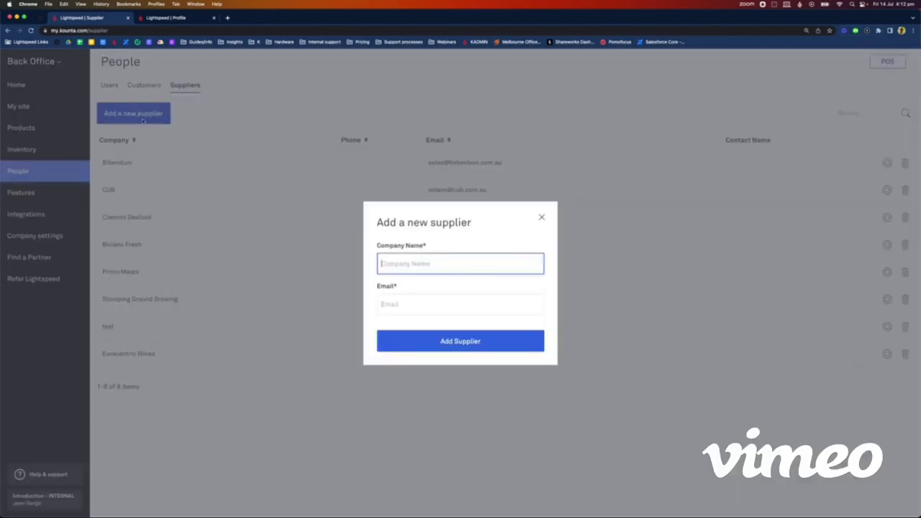
{"action": "type", "text": "Imbibo"}
{"action": "left_click", "coordinate": [419, 306]}
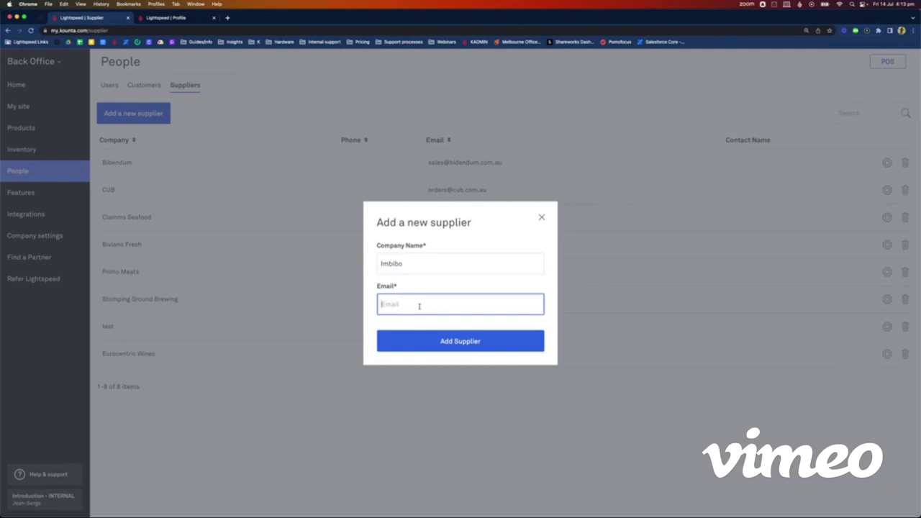
{"action": "left_click", "coordinate": [470, 340]}
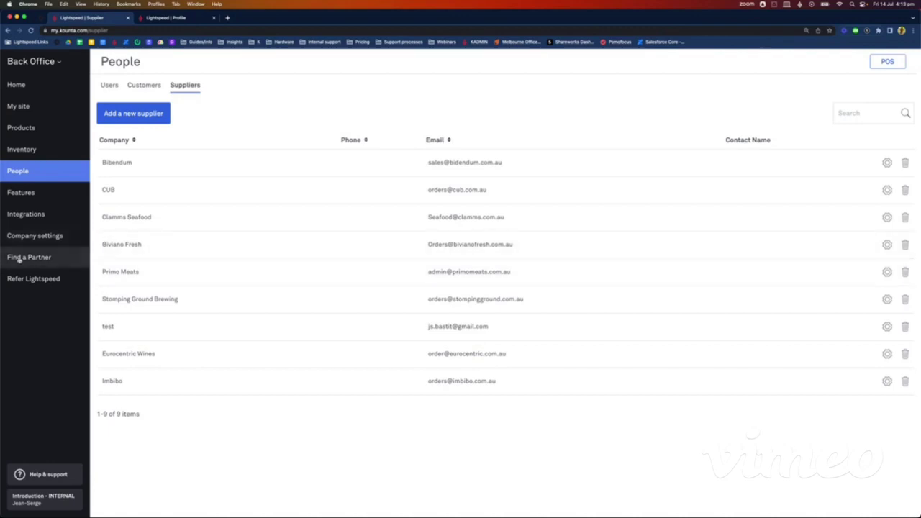
Step: Filter the product suppliers list to Wines, Wines by the bottle and Wines by the glass
{"action": "left_click", "coordinate": [29, 129]}
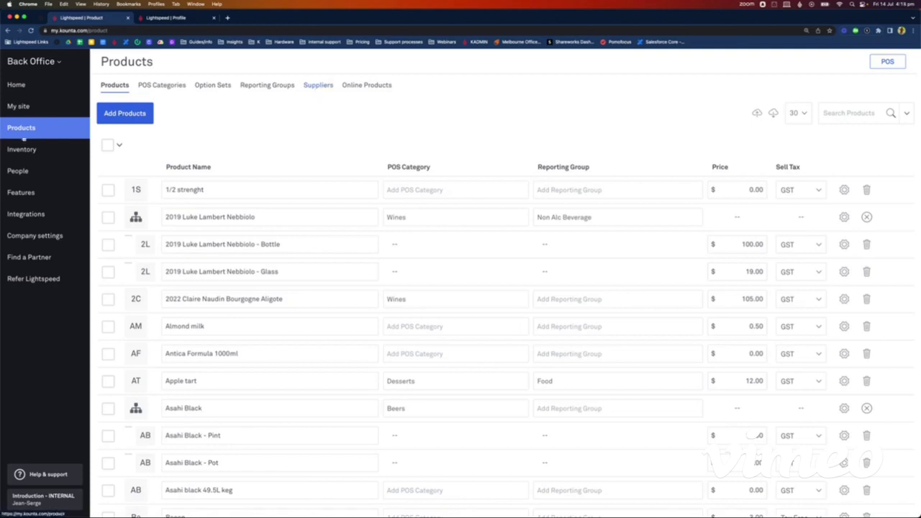
{"action": "left_click", "coordinate": [326, 87]}
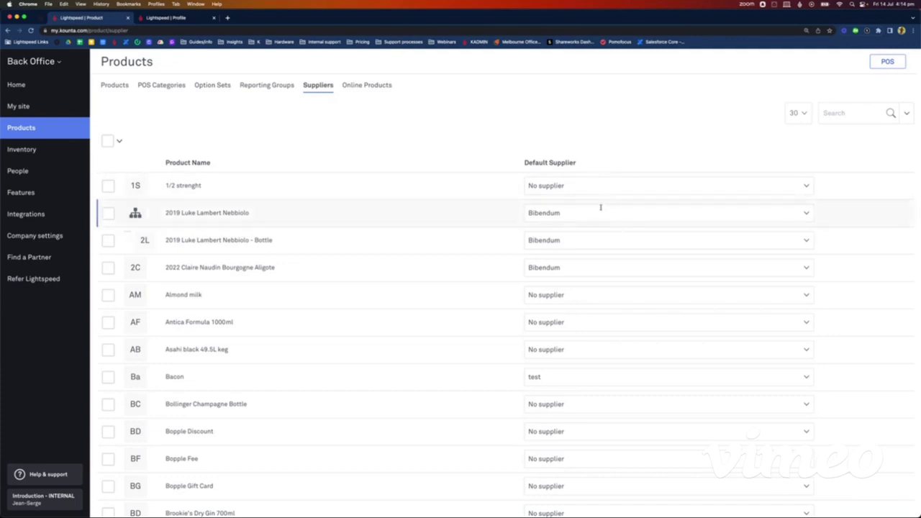
{"action": "left_click", "coordinate": [906, 113]}
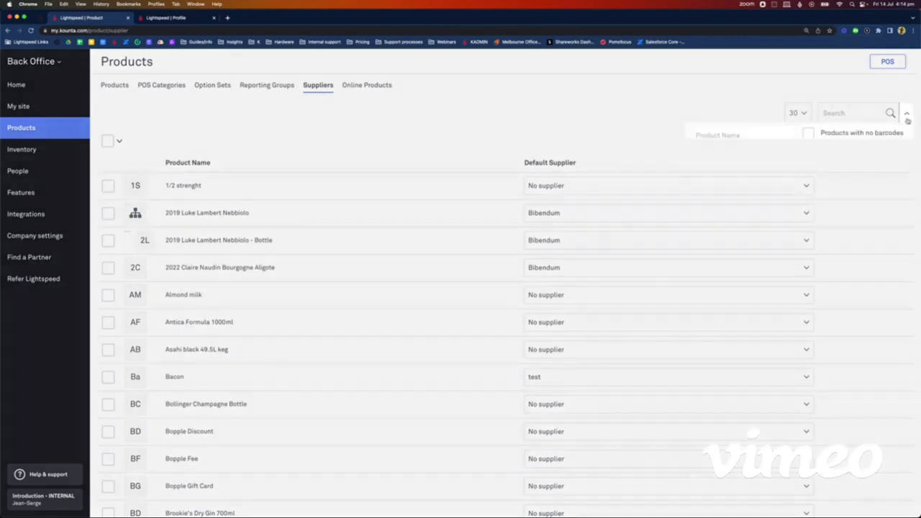
{"action": "left_click", "coordinate": [719, 174]}
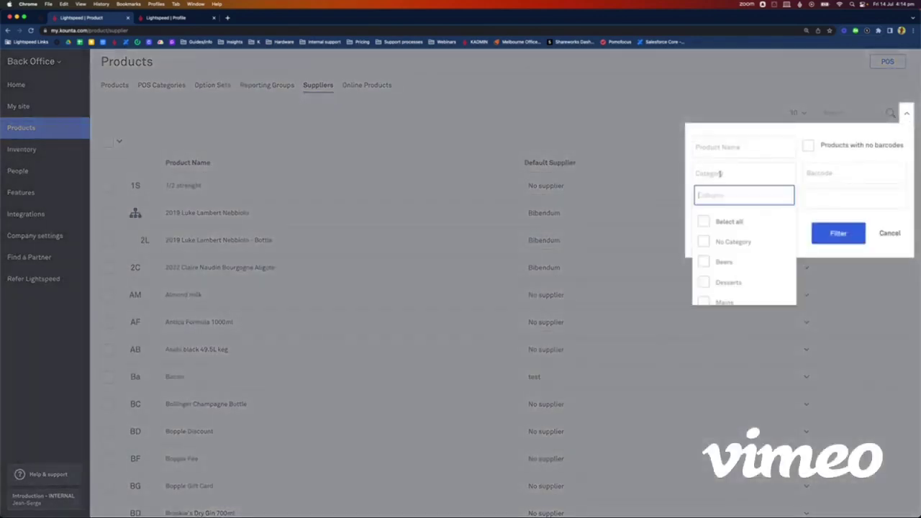
{"action": "scroll", "coordinate": [738, 281], "scroll_direction": "down", "scroll_amount": 5}
{"action": "scroll", "coordinate": [738, 280], "scroll_direction": "down", "scroll_amount": 2}
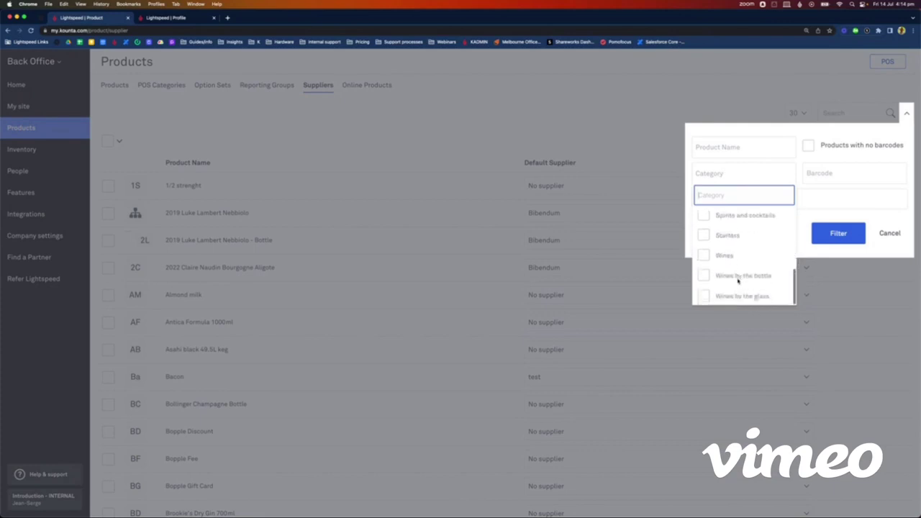
{"action": "left_click", "coordinate": [703, 255]}
{"action": "left_click", "coordinate": [704, 274]}
{"action": "left_click", "coordinate": [705, 296]}
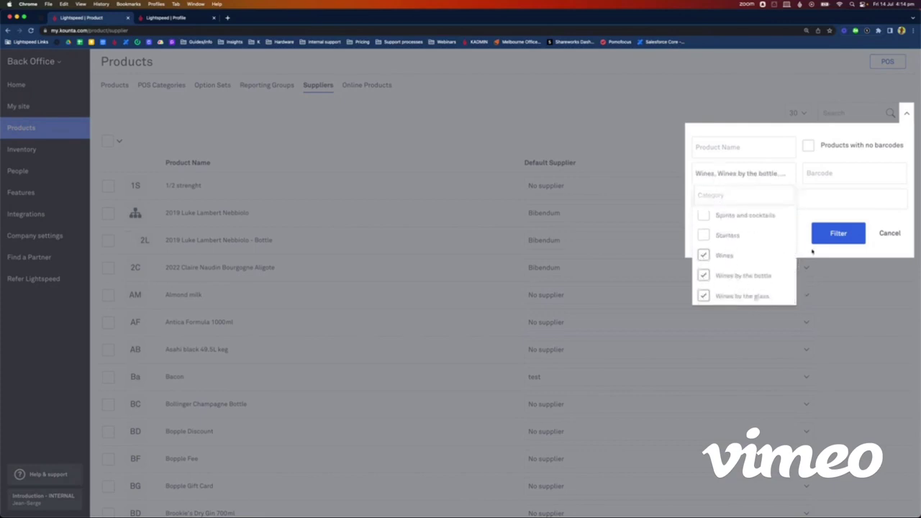
{"action": "left_click", "coordinate": [843, 235]}
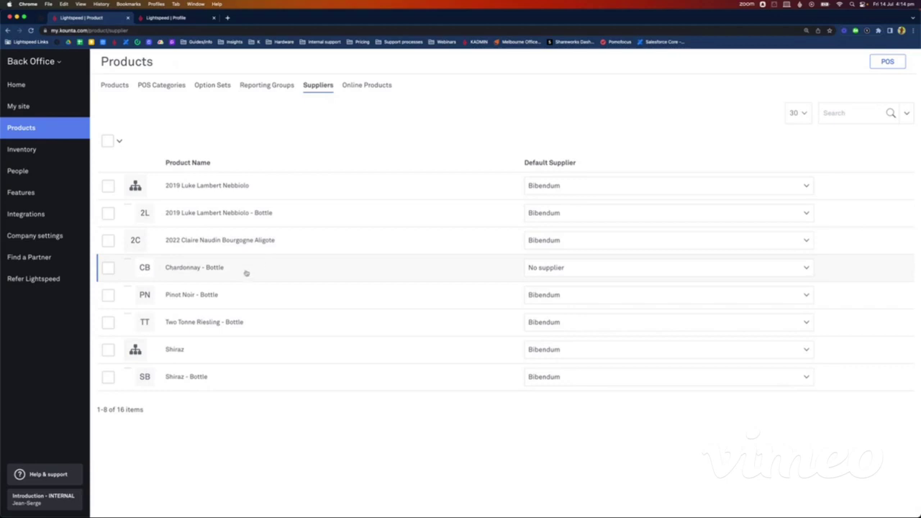
Step: Set Chardonnay - Bottle's default supplier to Imbibo
{"action": "left_click", "coordinate": [559, 263]}
{"action": "type", "text": "imbibi"}
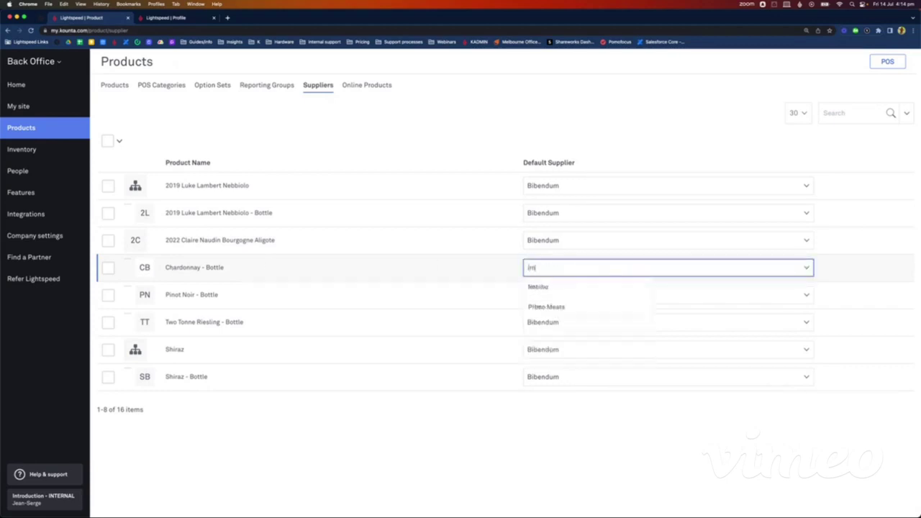
{"action": "left_click", "coordinate": [559, 287]}
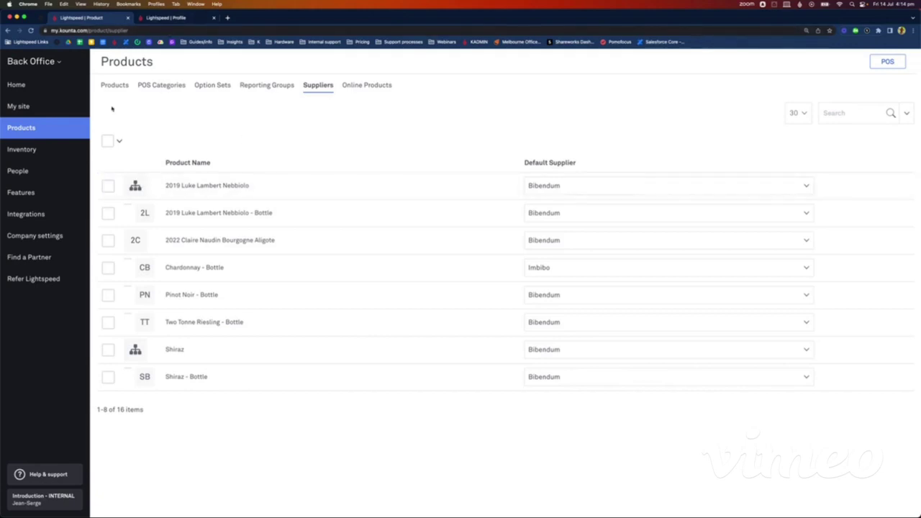
{"action": "left_click", "coordinate": [52, 61]}
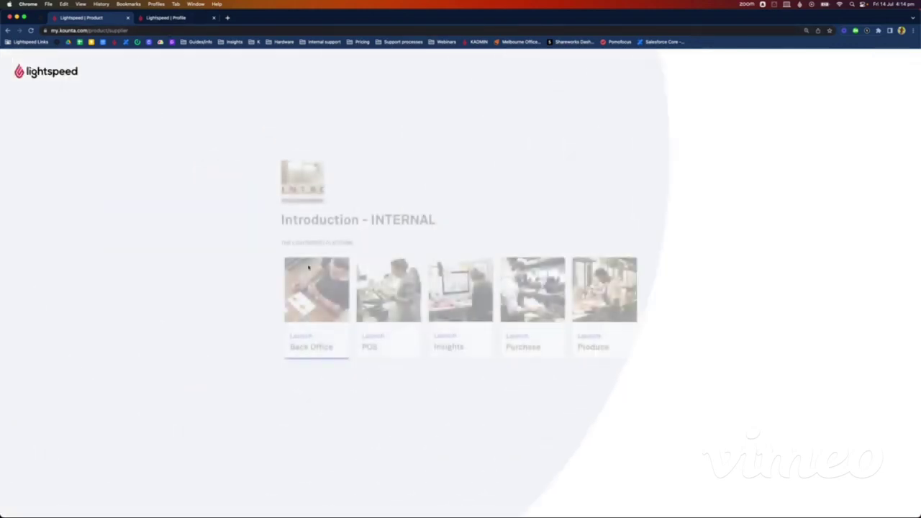
Step: Open Produce briefly from the launcher, then switch to the Purchase app dashboard
{"action": "left_click", "coordinate": [607, 333]}
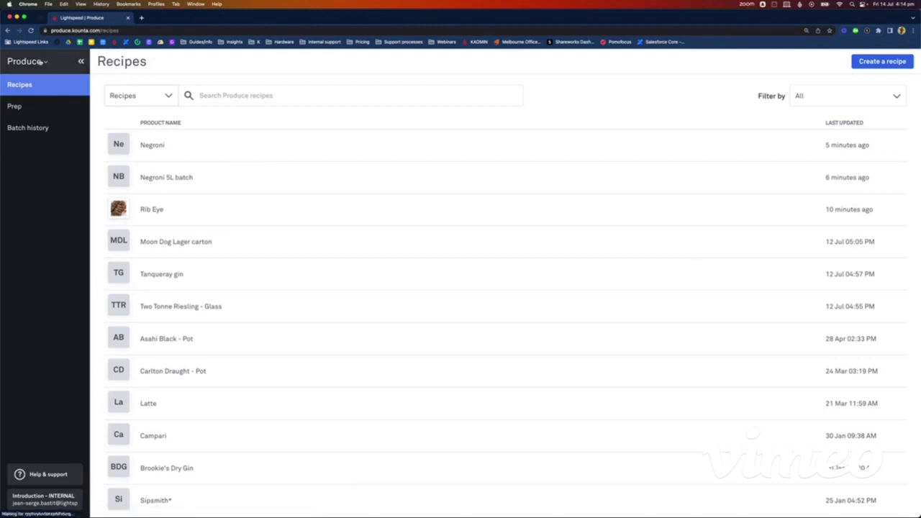
{"action": "left_click", "coordinate": [52, 63]}
{"action": "left_click", "coordinate": [533, 334]}
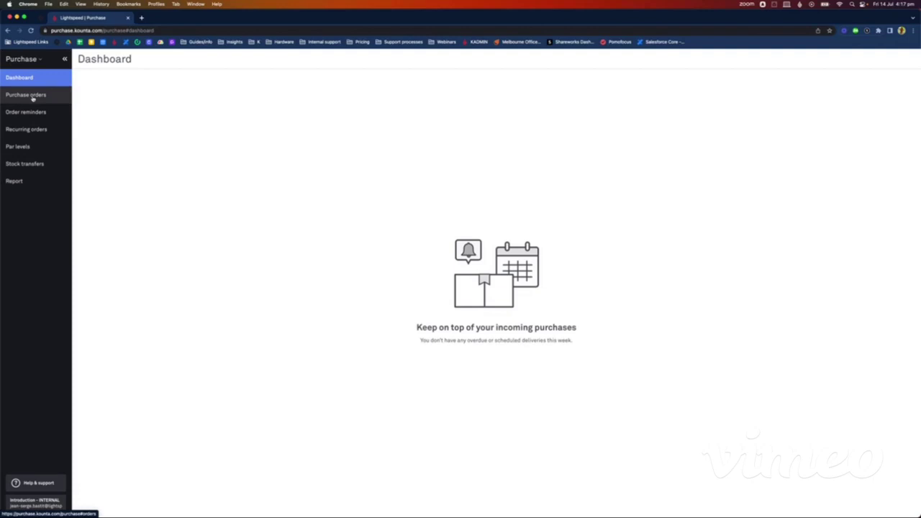
Step: Start a new purchase order with Imbibo as the supplier
{"action": "left_click", "coordinate": [33, 99]}
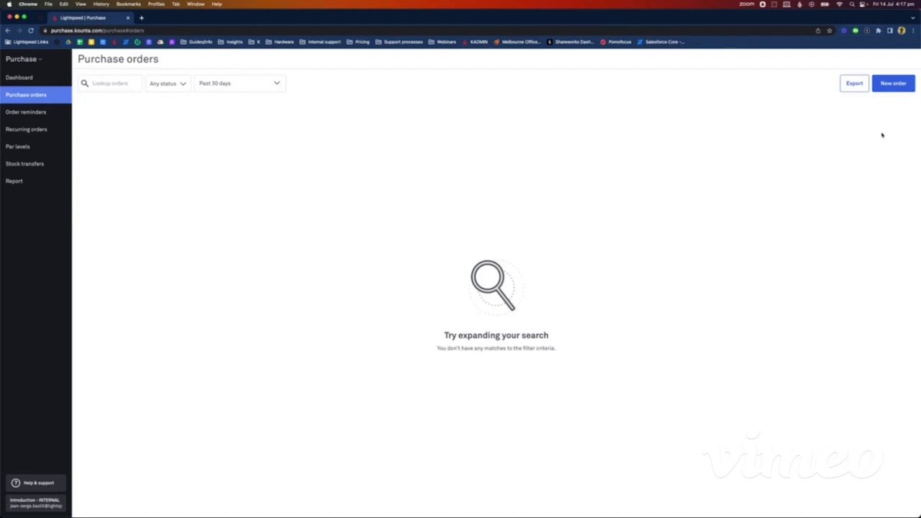
{"action": "left_click", "coordinate": [893, 83]}
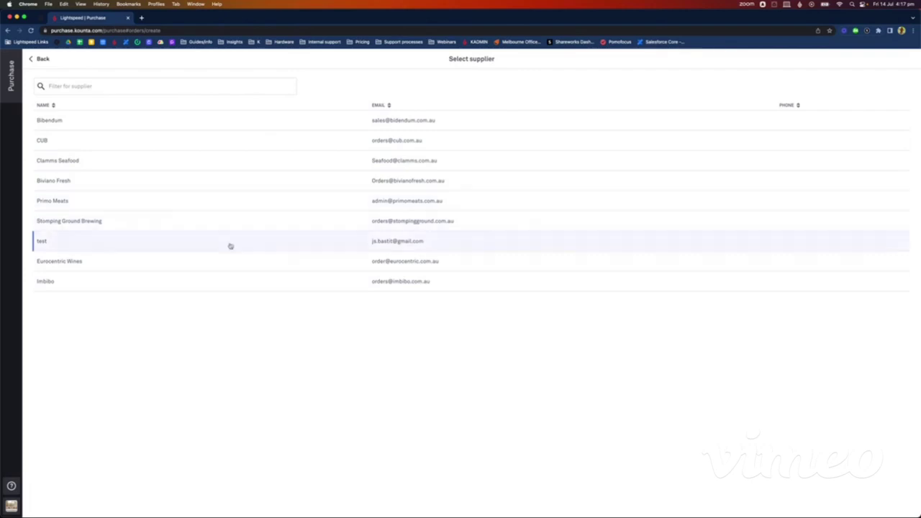
{"action": "left_click", "coordinate": [140, 284]}
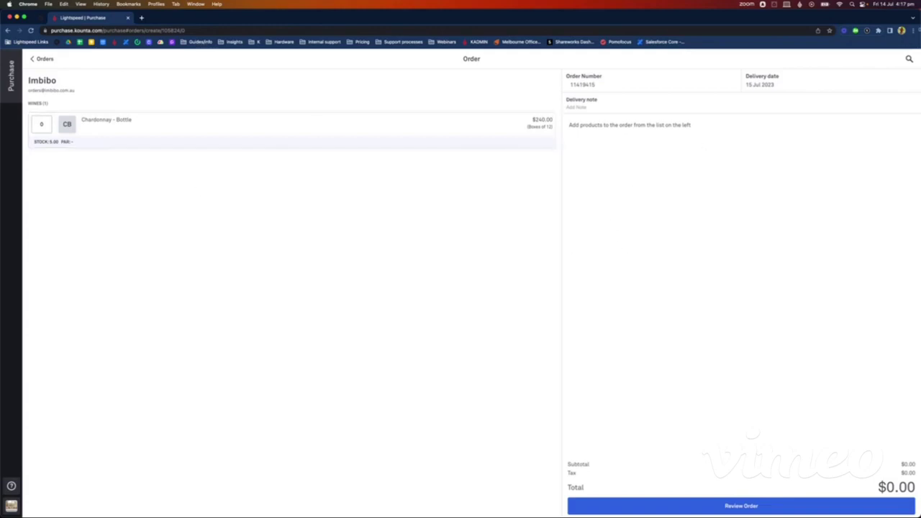
Step: Try a product search on the order, then clear the search text
{"action": "left_click", "coordinate": [908, 61]}
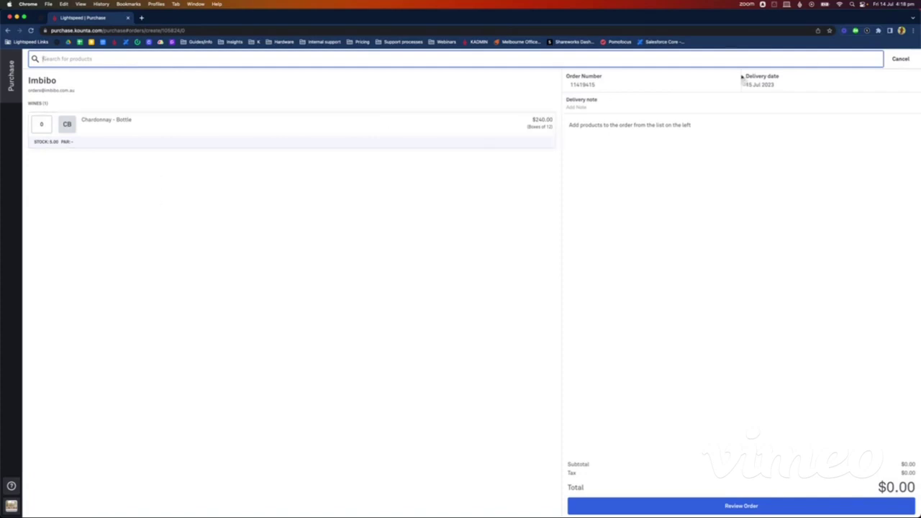
{"action": "left_click", "coordinate": [899, 58]}
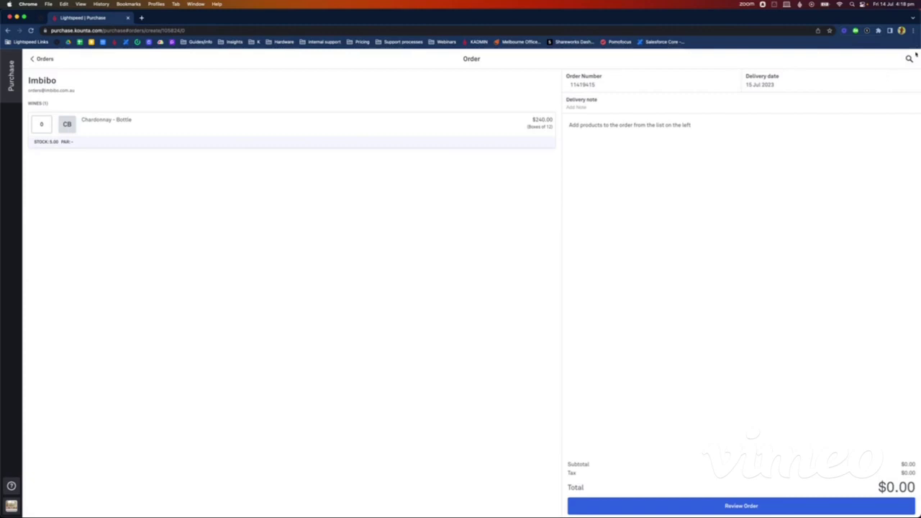
{"action": "left_click", "coordinate": [908, 59]}
{"action": "type", "text": "luke"}
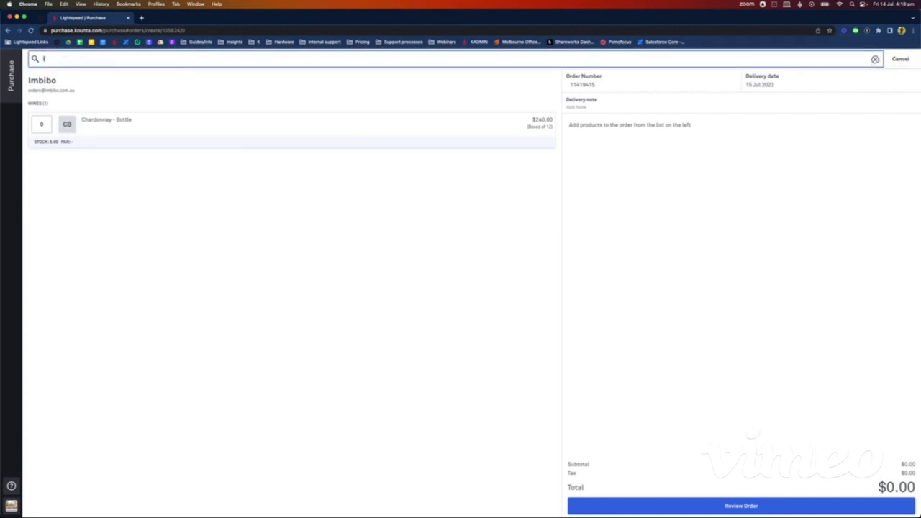
{"action": "type", "text": " la"}
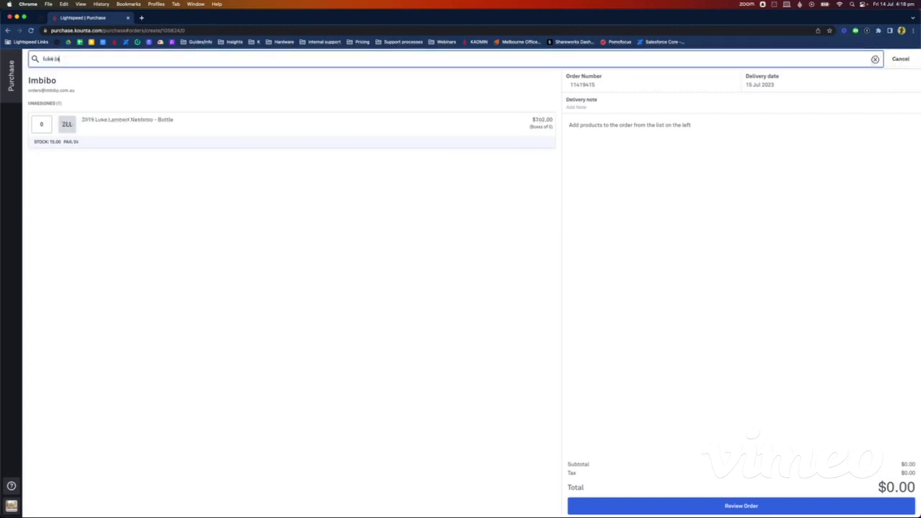
{"action": "type", "text": "mbe"}
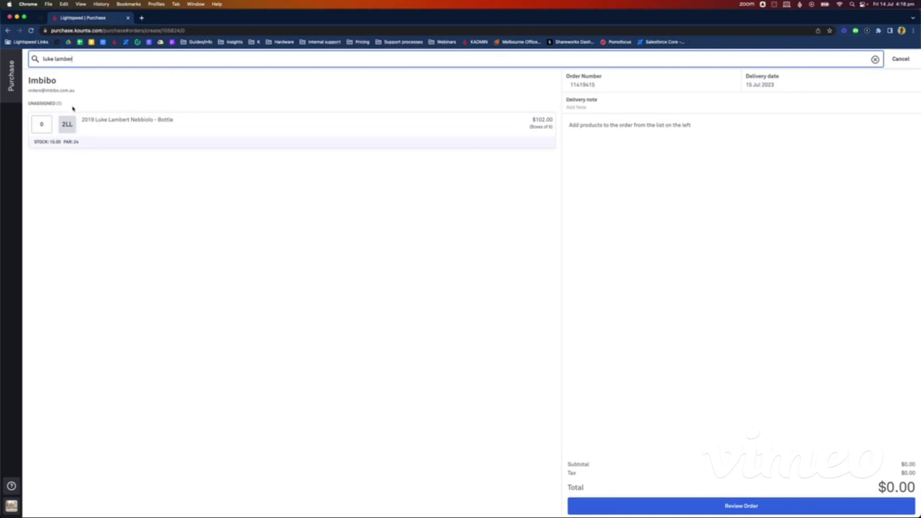
{"action": "type", "text": "r"}
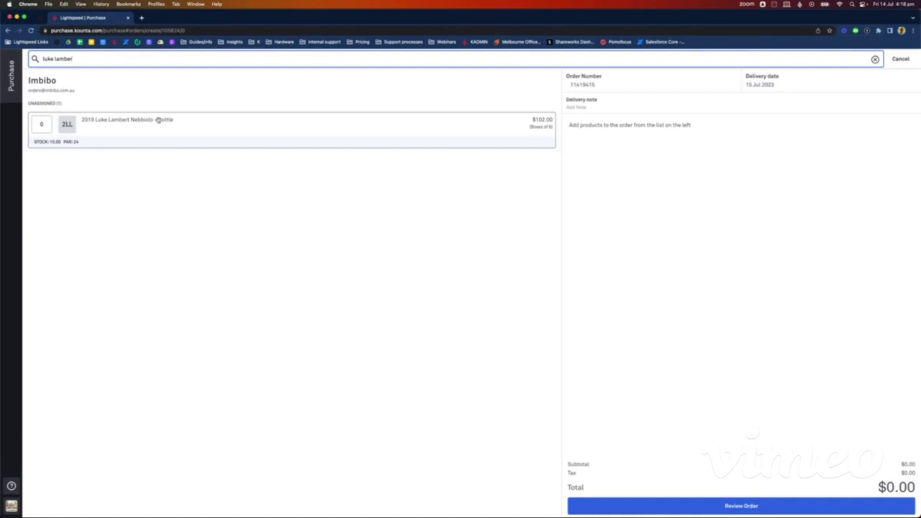
{"action": "key", "text": "BackSpace"}
{"action": "key", "text": "BackSpace"}
{"action": "key", "text": "BackSpace"}
{"action": "key", "text": "BackSpace"}
{"action": "key", "text": "BackSpace"}
{"action": "key", "text": "BackSpace"}
{"action": "key", "text": "BackSpace"}
{"action": "key", "text": "BackSpace"}
{"action": "key", "text": "BackSpace"}
{"action": "key", "text": "BackSpace"}
{"action": "key", "text": "BackSpace"}
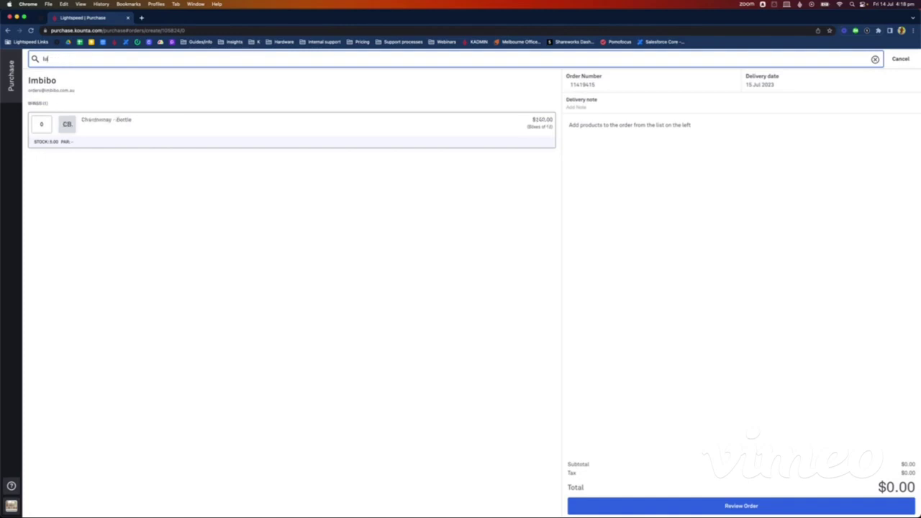
{"action": "left_click", "coordinate": [282, 367]}
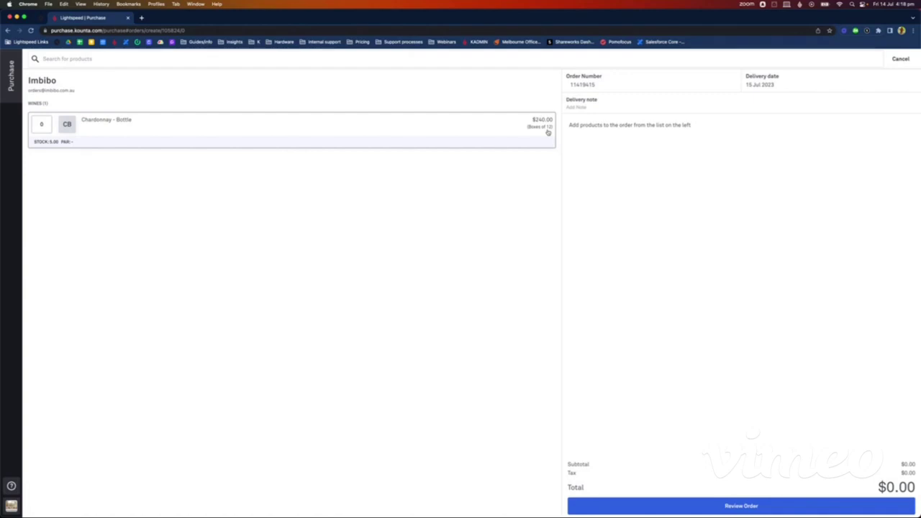
Step: Set the Chardonnay - Bottle quantity to 2 boxes, bringing the total to $480.00
{"action": "left_click", "coordinate": [46, 123]}
{"action": "key", "text": "BackSpace"}
{"action": "type", "text": "2"}
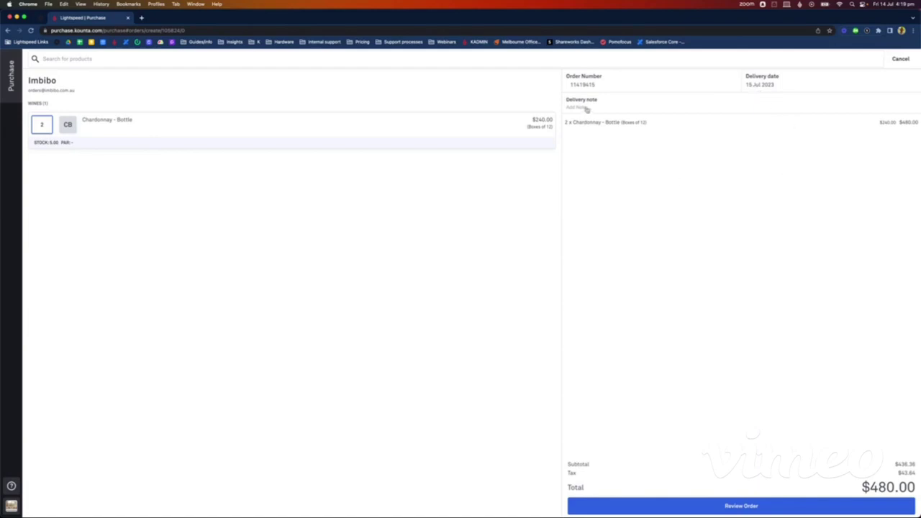
Step: Add the note 'Go through the side door please' and create the Imbibo order as a draft
{"action": "left_click", "coordinate": [586, 109]}
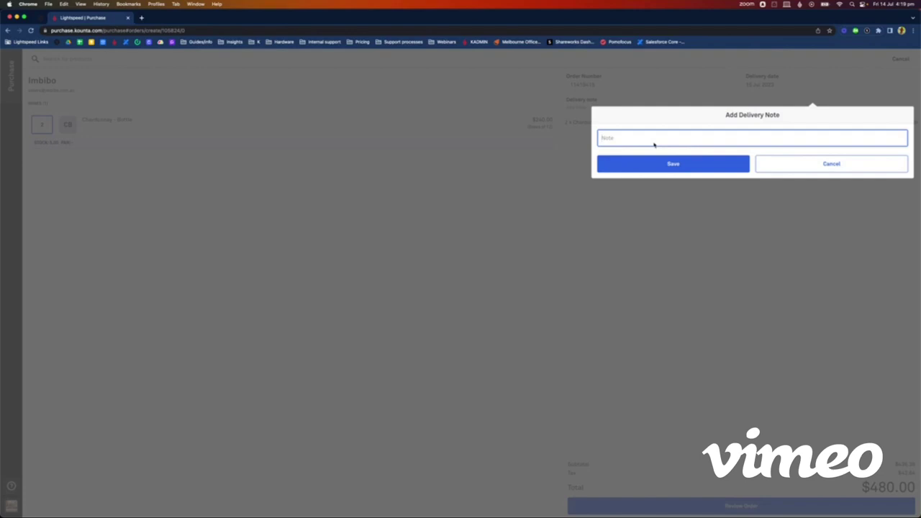
{"action": "type", "text": "Go through the side door please"}
{"action": "left_click", "coordinate": [666, 168]}
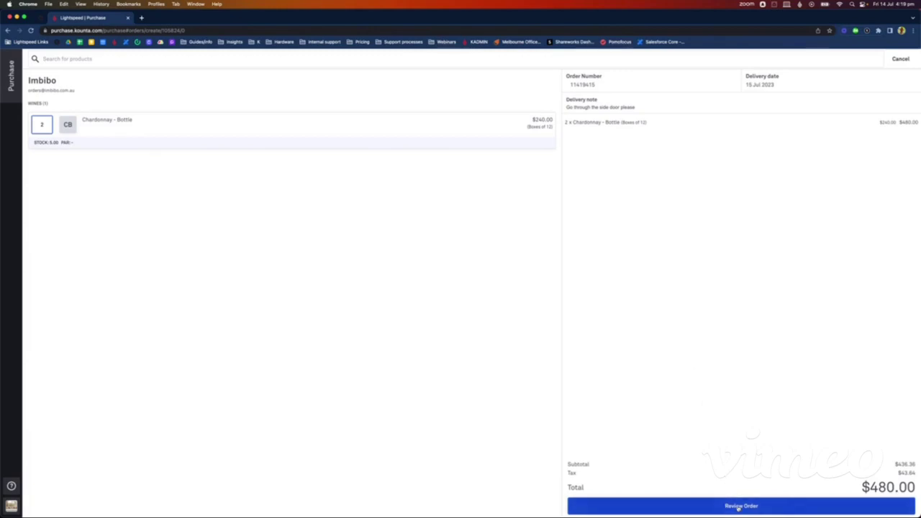
{"action": "left_click", "coordinate": [738, 506]}
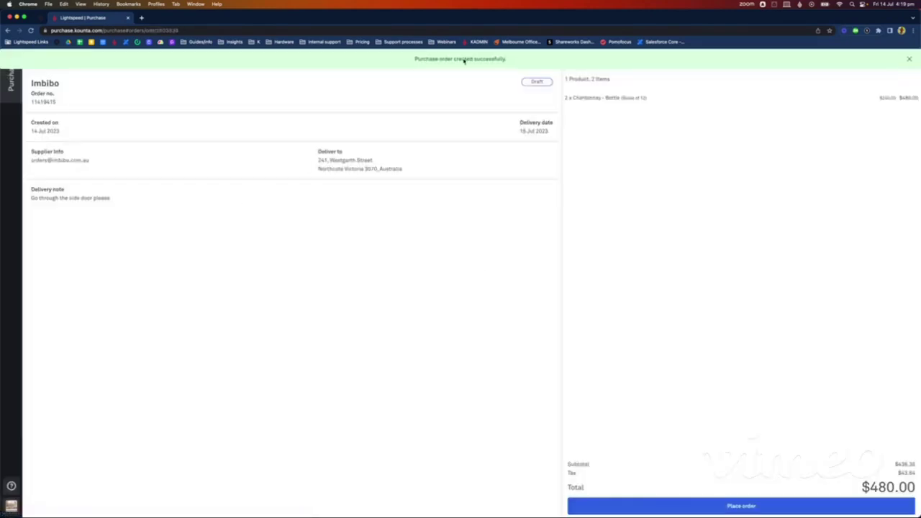
Step: Place the Imbibo order without sending the email, then return to the orders list
{"action": "left_click", "coordinate": [423, 62]}
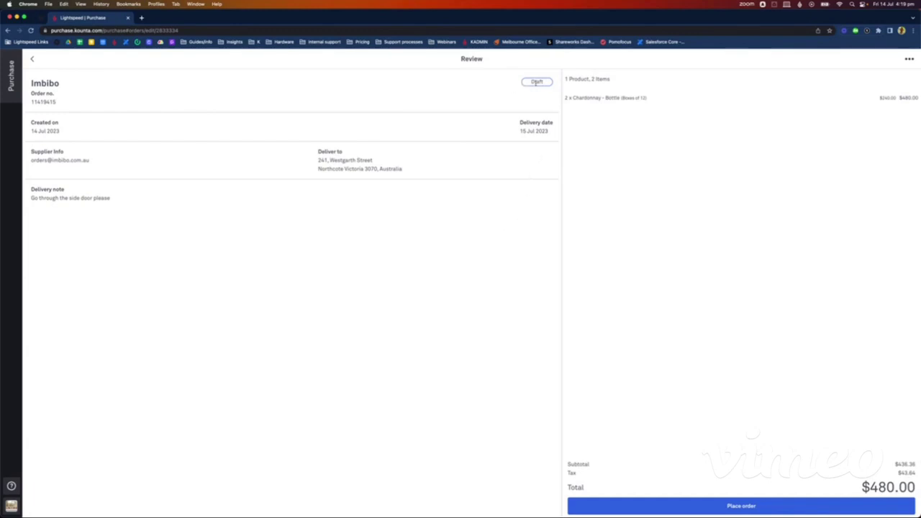
{"action": "left_click", "coordinate": [743, 506]}
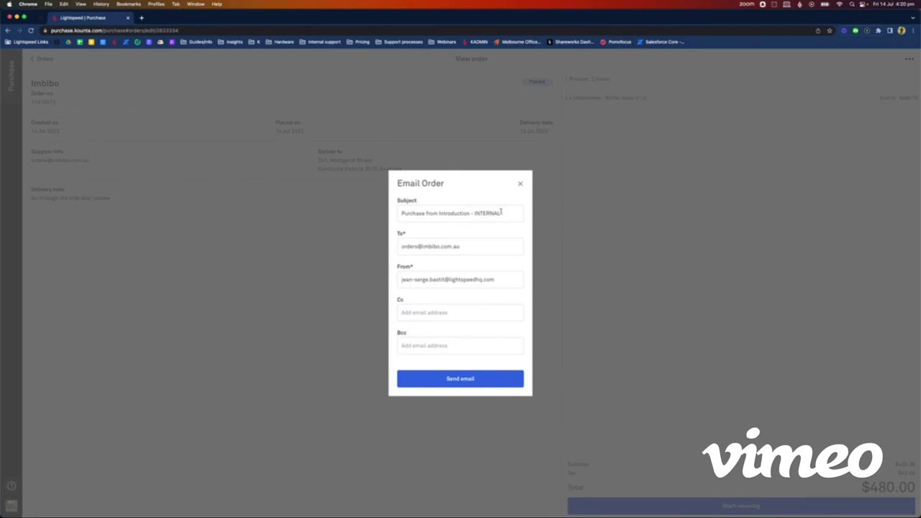
{"action": "left_click", "coordinate": [439, 213]}
{"action": "left_click", "coordinate": [520, 183]}
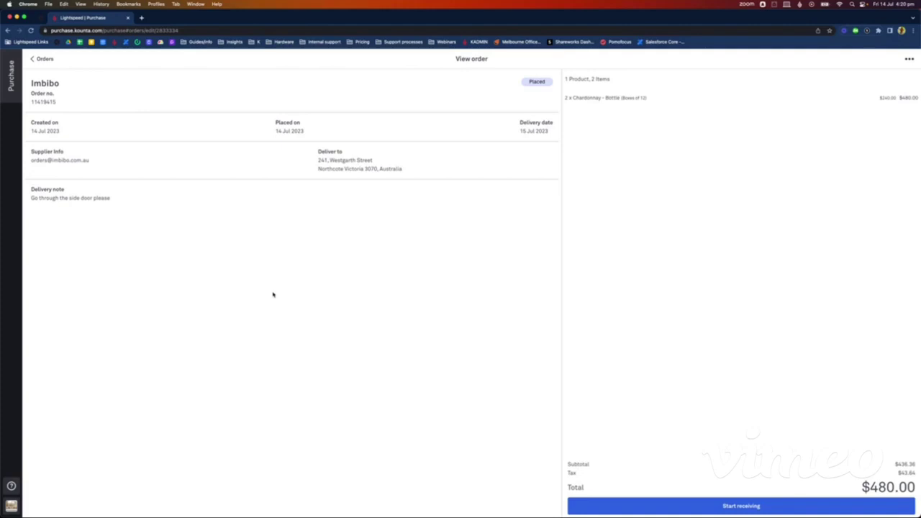
{"action": "left_click", "coordinate": [41, 59]}
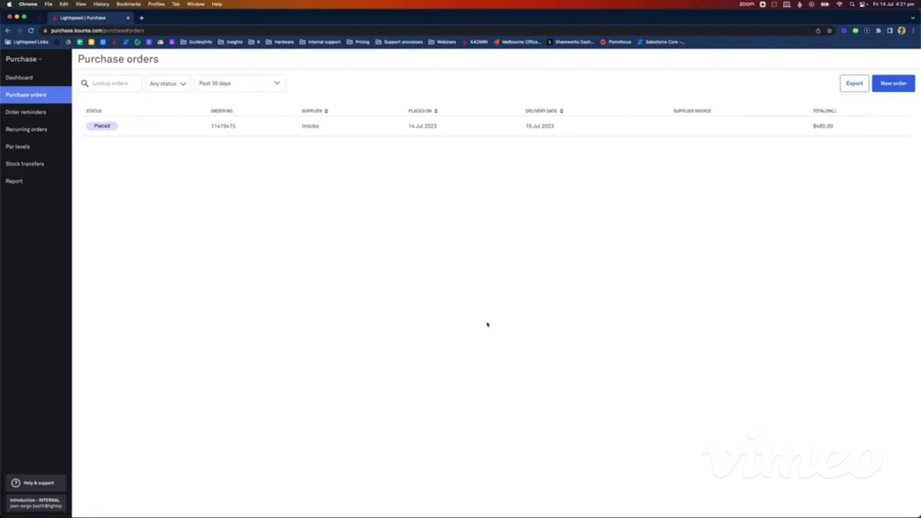
Step: Zoom the page in and open the placed Imbibo order's details
{"action": "key", "text": "super+equal"}
{"action": "key", "text": "super+equal"}
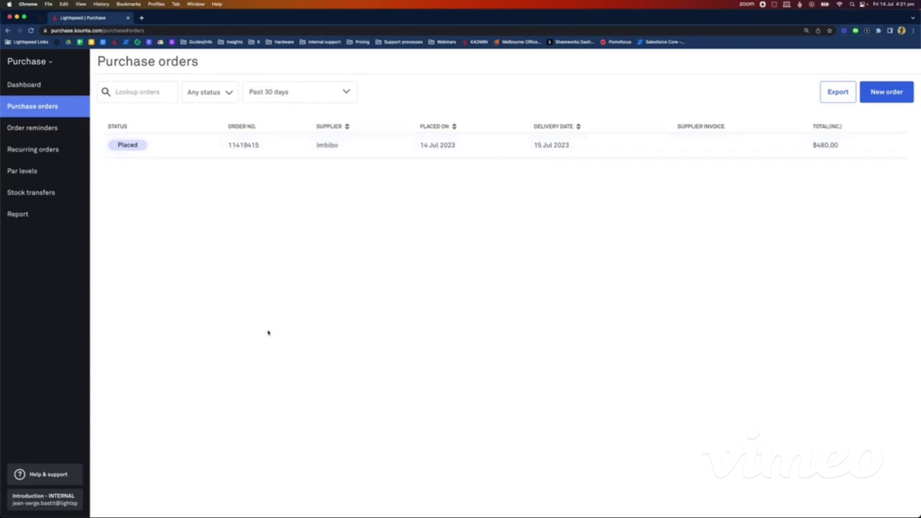
{"action": "left_click", "coordinate": [387, 144]}
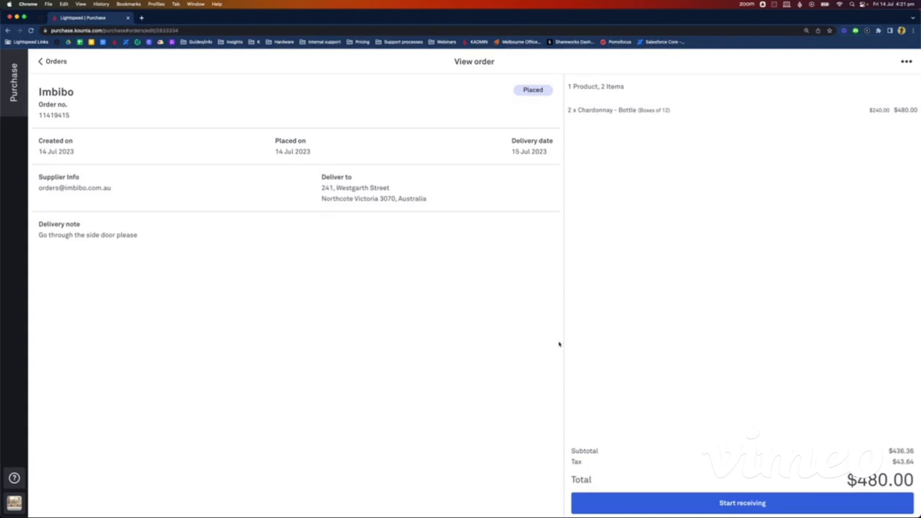
Step: Receive Chardonnay - Bottle as quantity 1 at unit price 19.20, totalling $230.40
{"action": "left_click", "coordinate": [748, 505]}
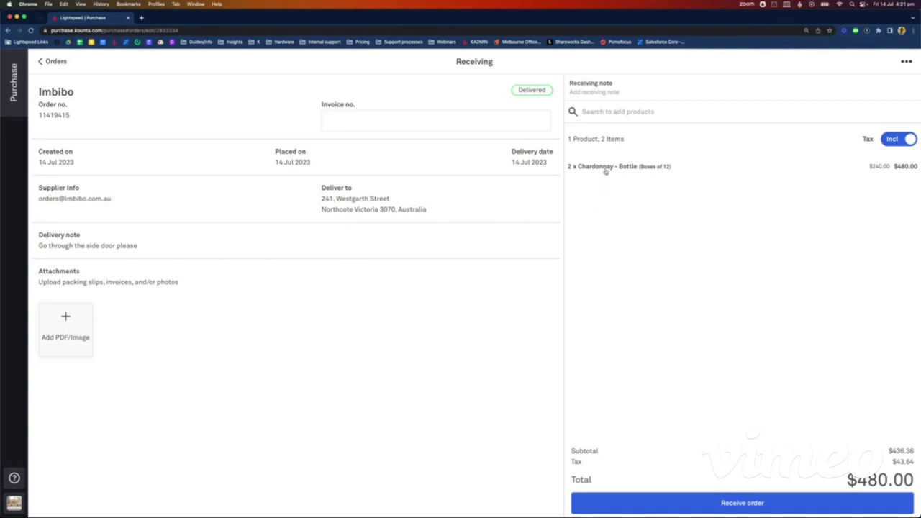
{"action": "left_click", "coordinate": [605, 167]}
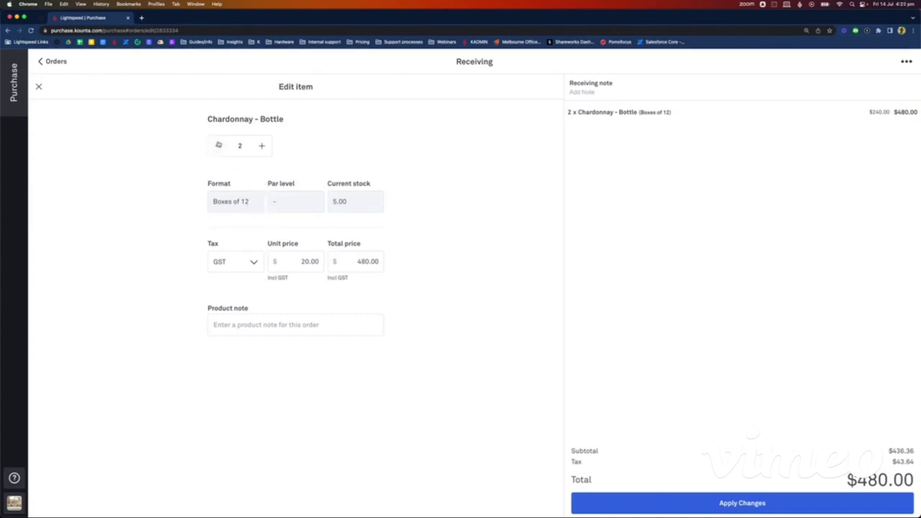
{"action": "left_click", "coordinate": [219, 147]}
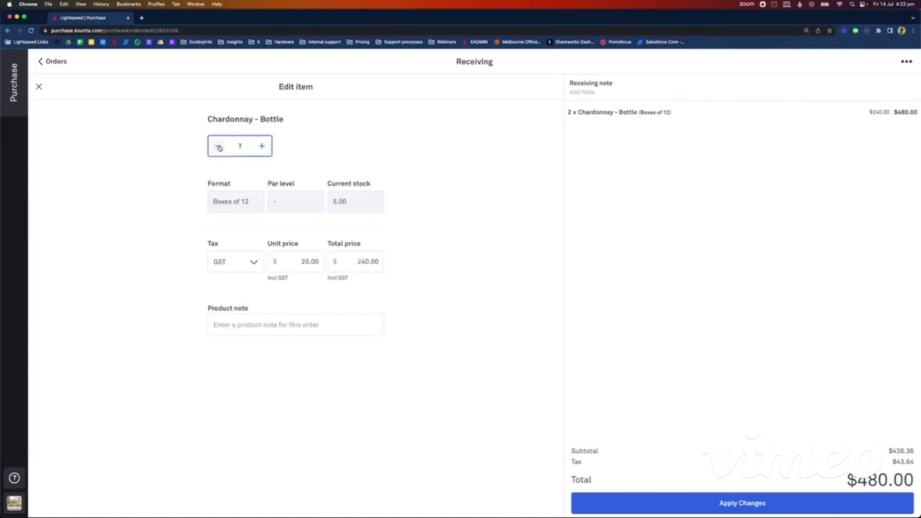
{"action": "left_click", "coordinate": [305, 263]}
{"action": "left_click", "coordinate": [305, 264]}
{"action": "left_click", "coordinate": [306, 263]}
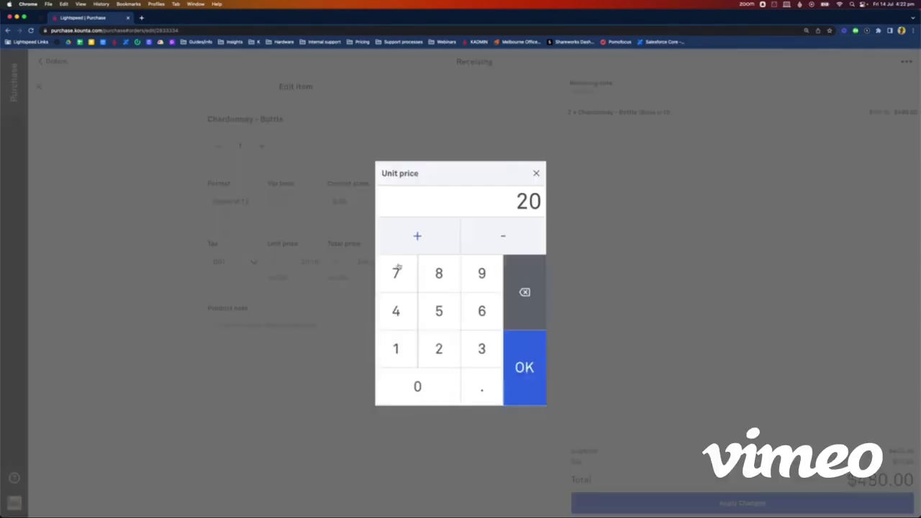
{"action": "left_click", "coordinate": [398, 353]}
{"action": "left_click", "coordinate": [476, 290]}
{"action": "left_click", "coordinate": [484, 392]}
{"action": "left_click", "coordinate": [450, 361]}
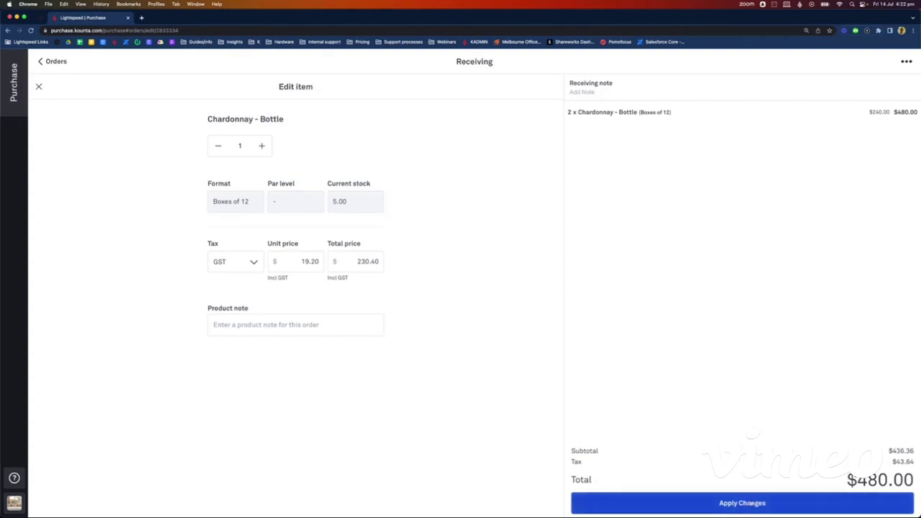
{"action": "left_click", "coordinate": [741, 503]}
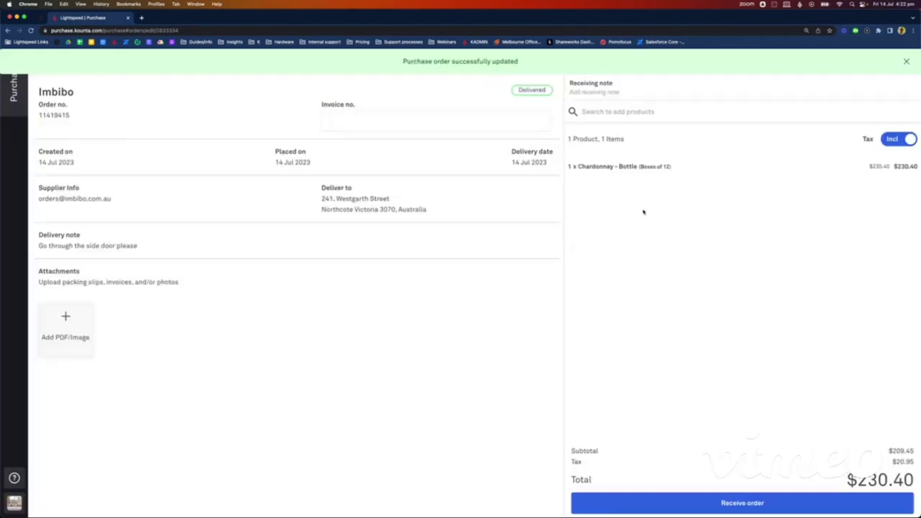
Step: Enter the supplier invoice number on the Imbibo order, mark it Received, and return to the orders list
{"action": "left_click", "coordinate": [340, 123]}
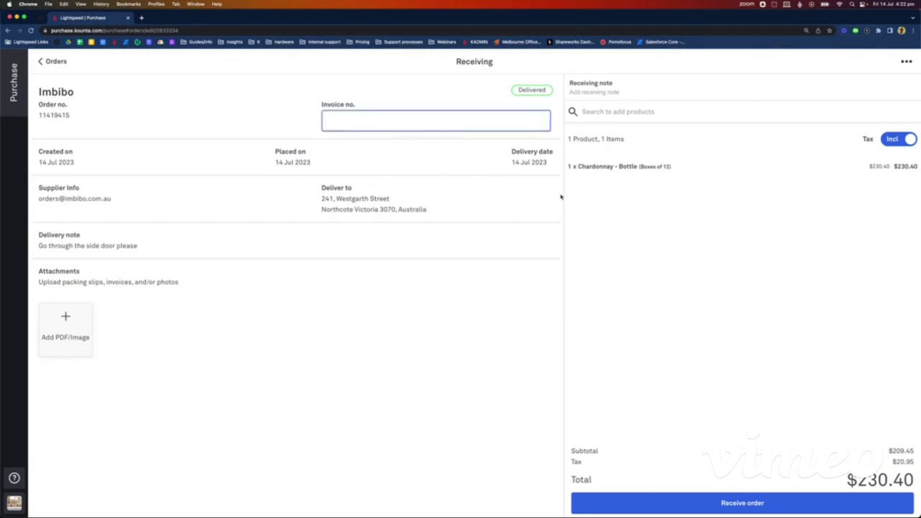
{"action": "type", "text": "INV14573"}
{"action": "left_click", "coordinate": [741, 504]}
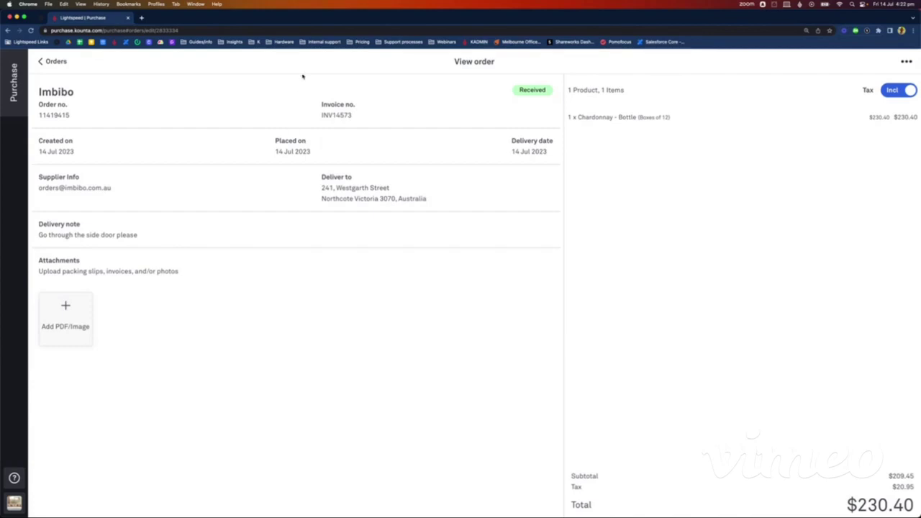
{"action": "left_click", "coordinate": [54, 62]}
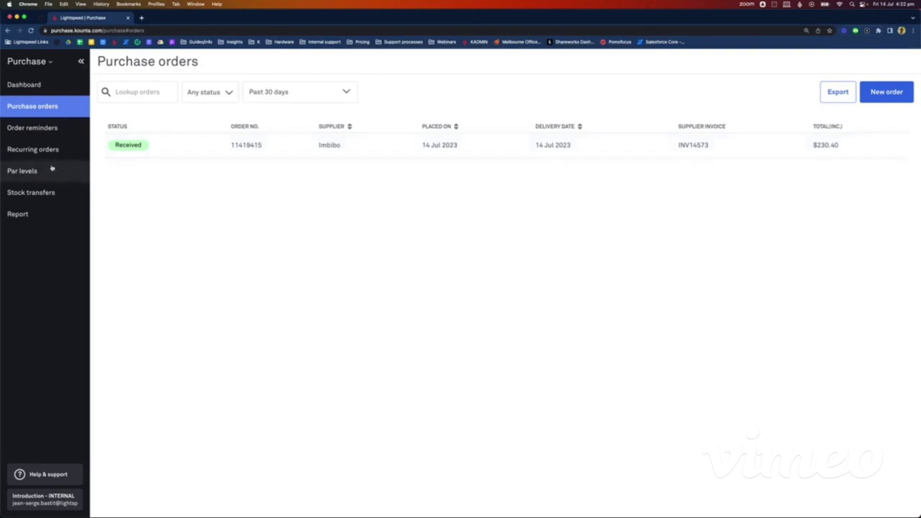
Step: Create a new order reminder for Bibendum named 'Bibendum order', with the bar's e-mail as recipient
{"action": "left_click", "coordinate": [48, 128]}
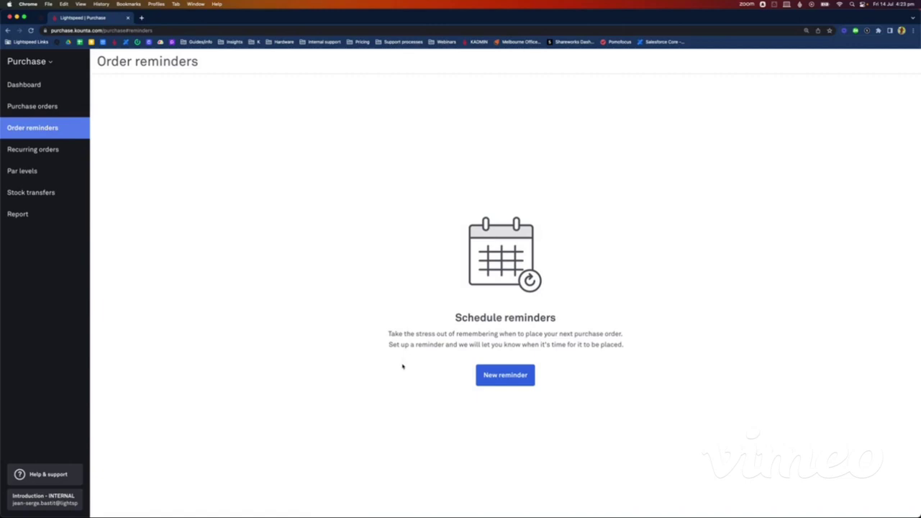
{"action": "left_click", "coordinate": [508, 376]}
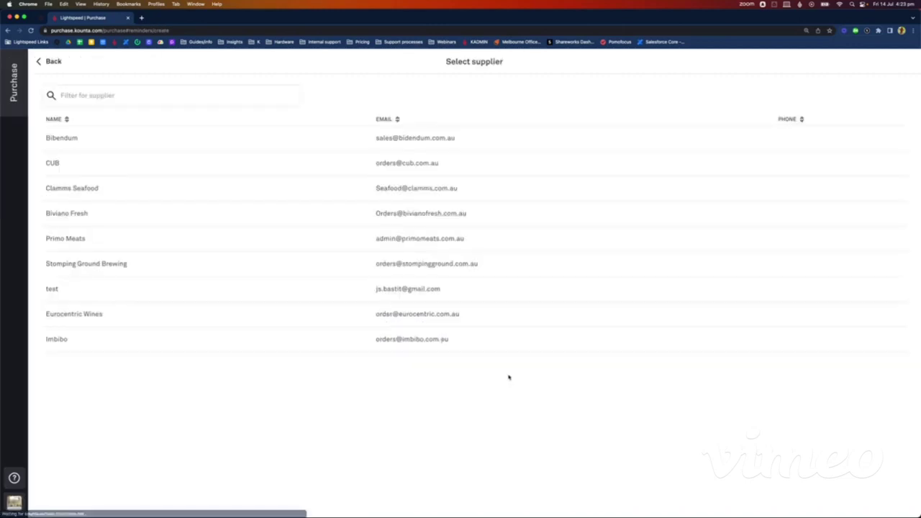
{"action": "left_click", "coordinate": [103, 141]}
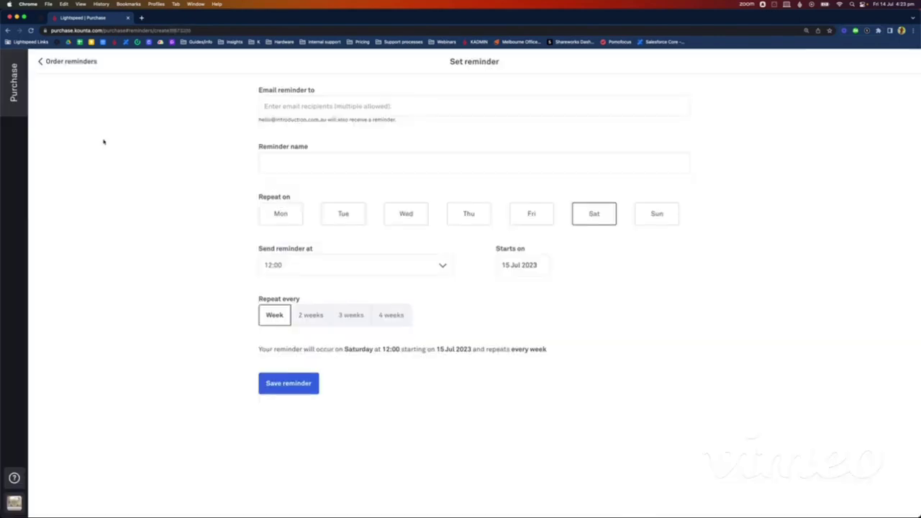
{"action": "left_click", "coordinate": [283, 107]}
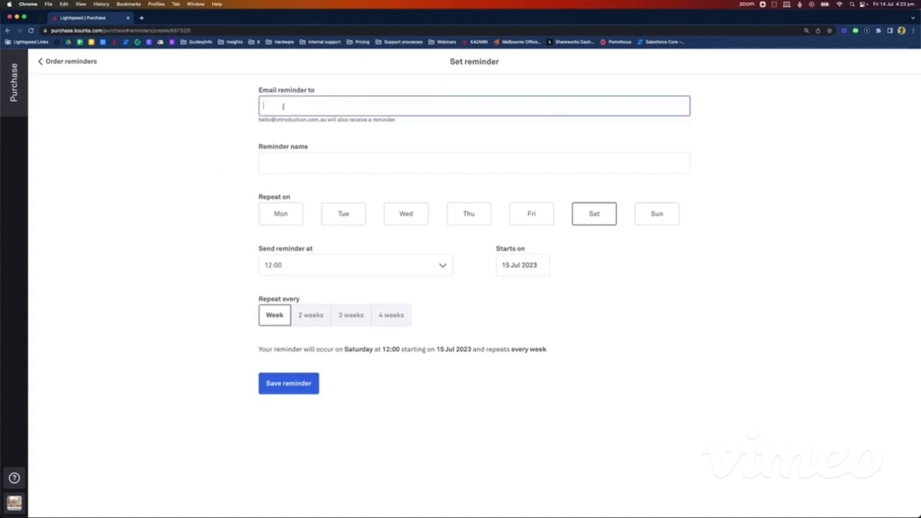
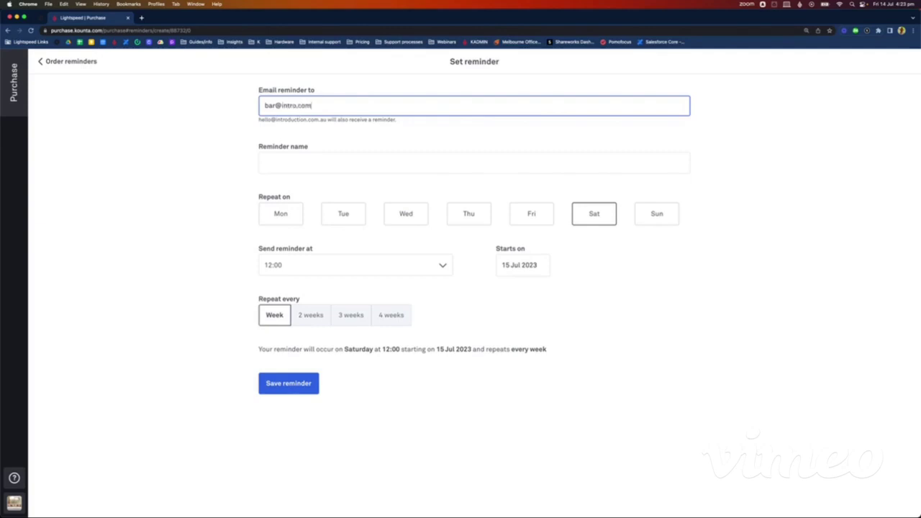
{"action": "left_click", "coordinate": [290, 158]}
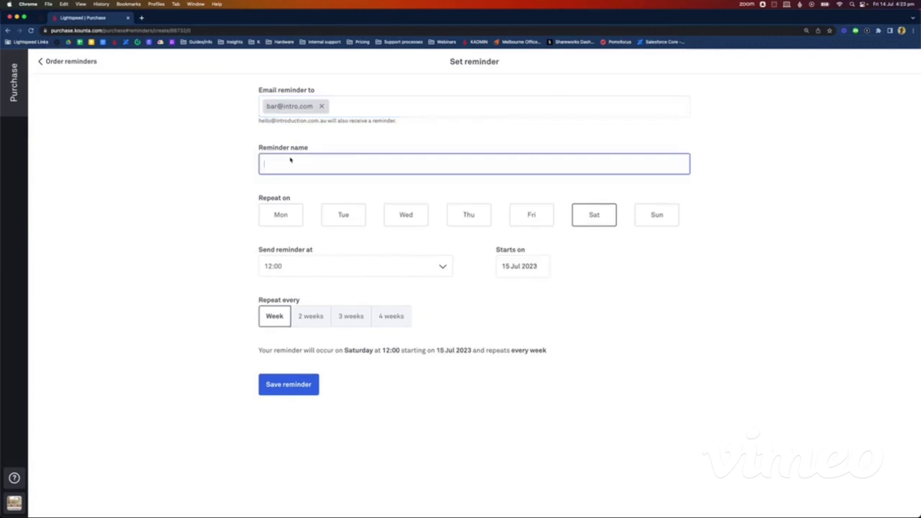
{"action": "type", "text": "Bibendum order"}
Step: Schedule the reminder for Tuesdays instead of Saturdays at 10:00 and save it
{"action": "left_click", "coordinate": [357, 223]}
{"action": "left_click", "coordinate": [597, 214]}
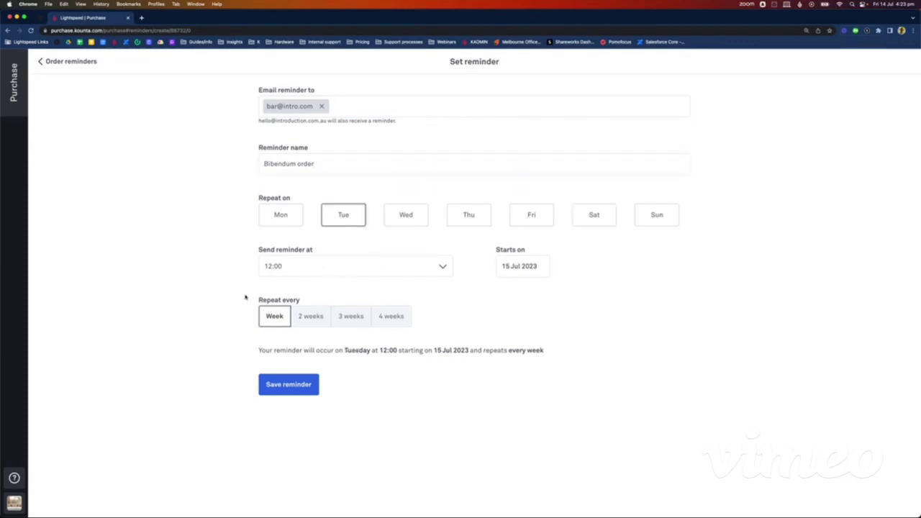
{"action": "left_click", "coordinate": [313, 269]}
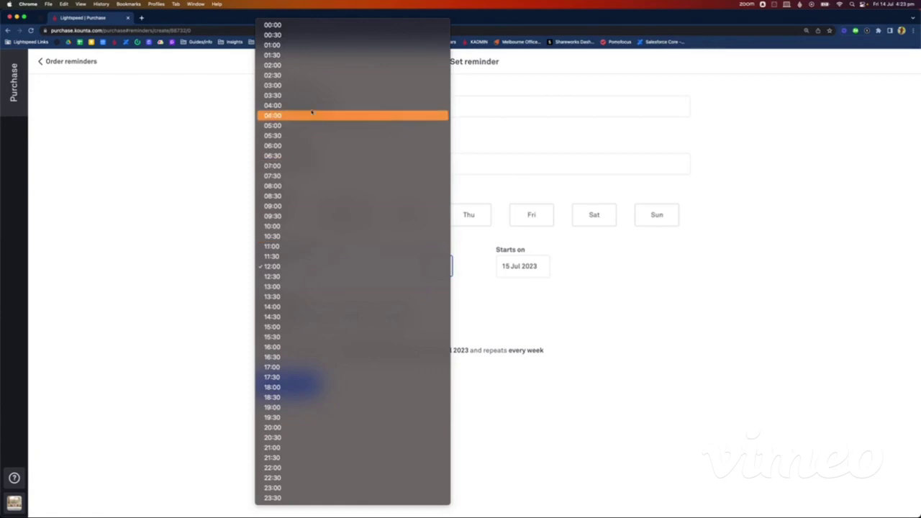
{"action": "left_click", "coordinate": [284, 226]}
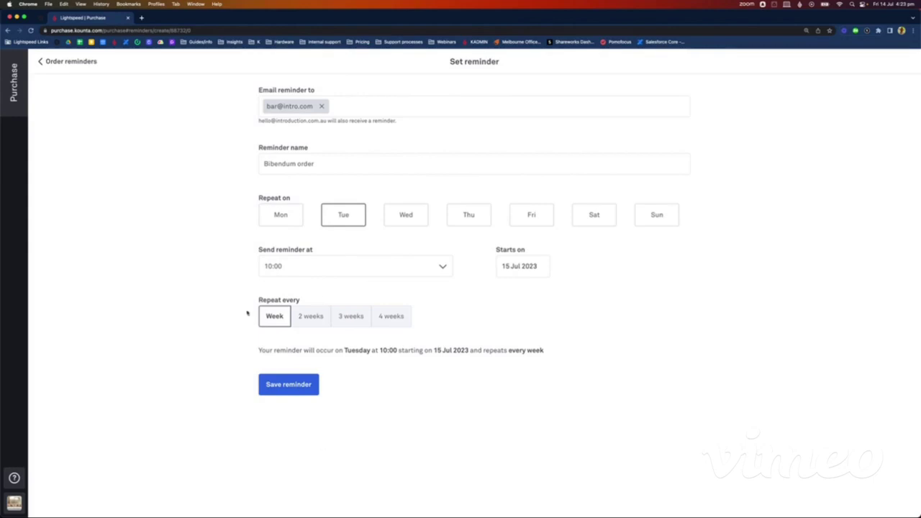
{"action": "left_click", "coordinate": [302, 388]}
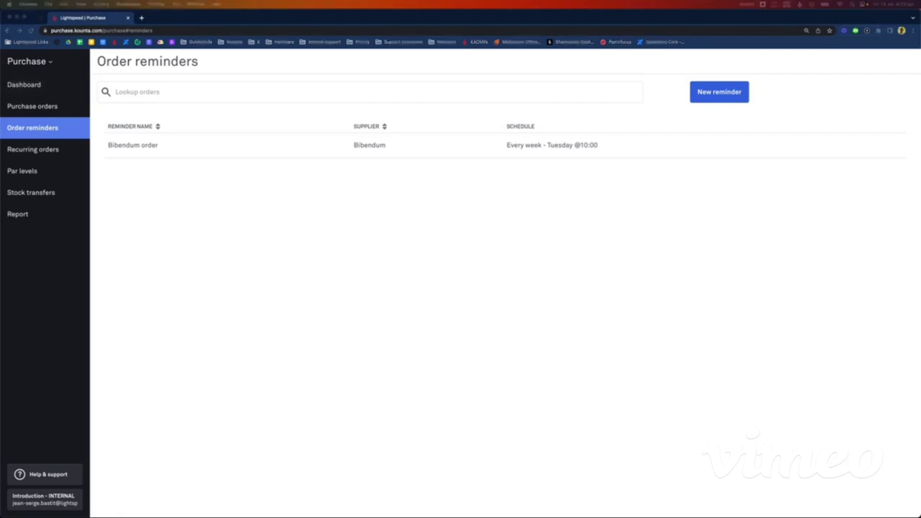
Step: Create a Bibendum recurring order with 10 Pinot Noir - Bottle and proceed to its schedule
{"action": "left_click", "coordinate": [47, 150]}
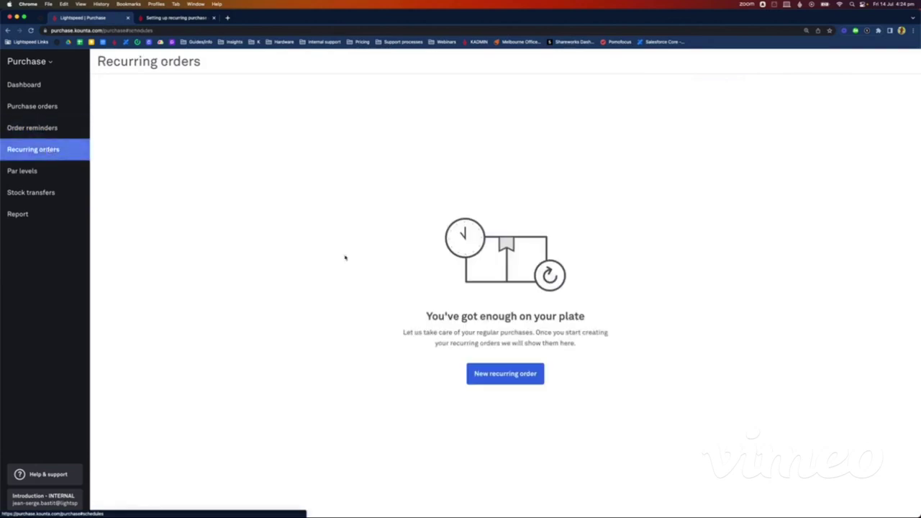
{"action": "left_click", "coordinate": [517, 379]}
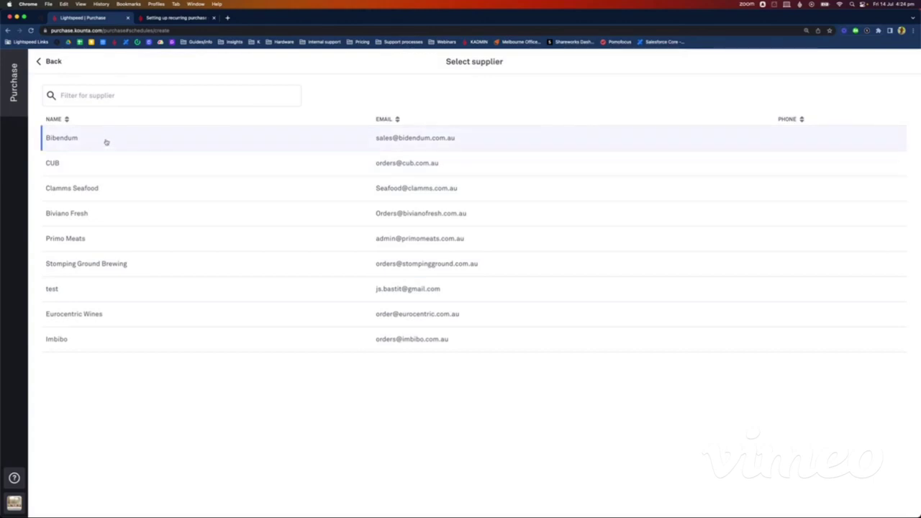
{"action": "left_click", "coordinate": [103, 140]}
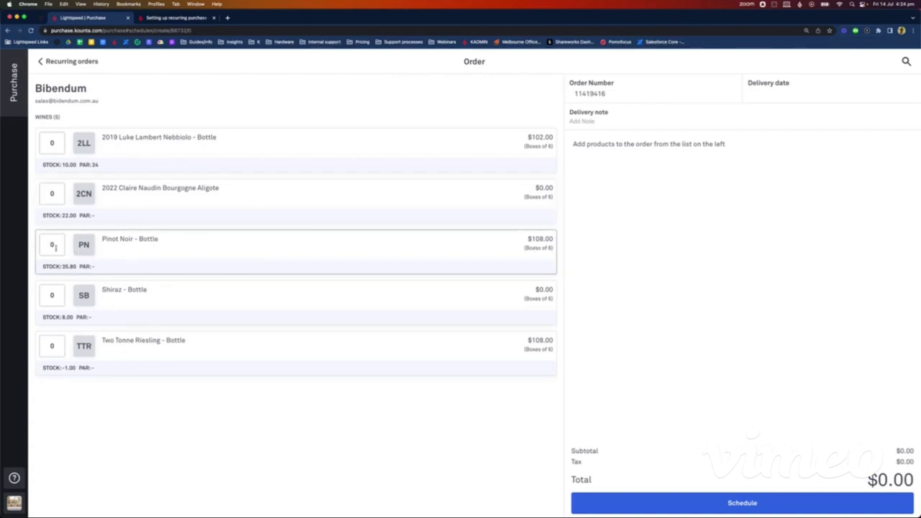
{"action": "left_click", "coordinate": [55, 246]}
{"action": "key", "text": "BackSpace"}
{"action": "type", "text": "10"}
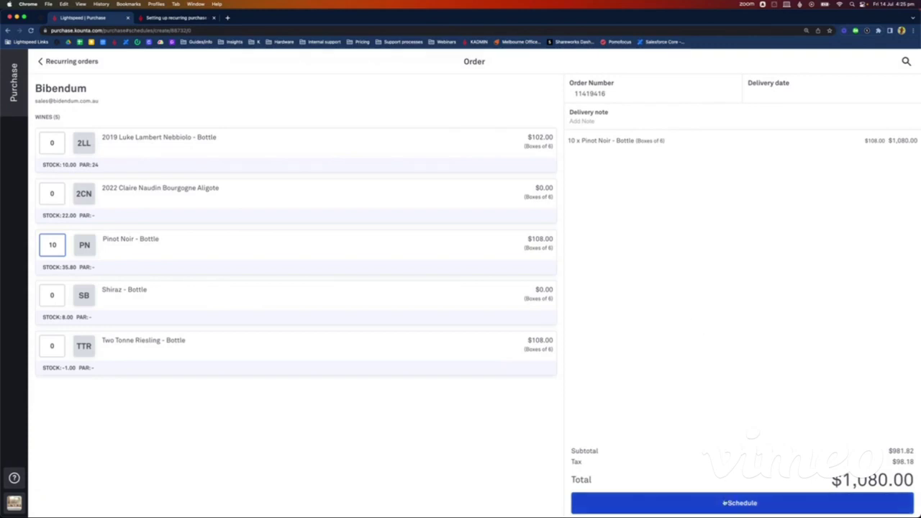
{"action": "left_click", "coordinate": [724, 503]}
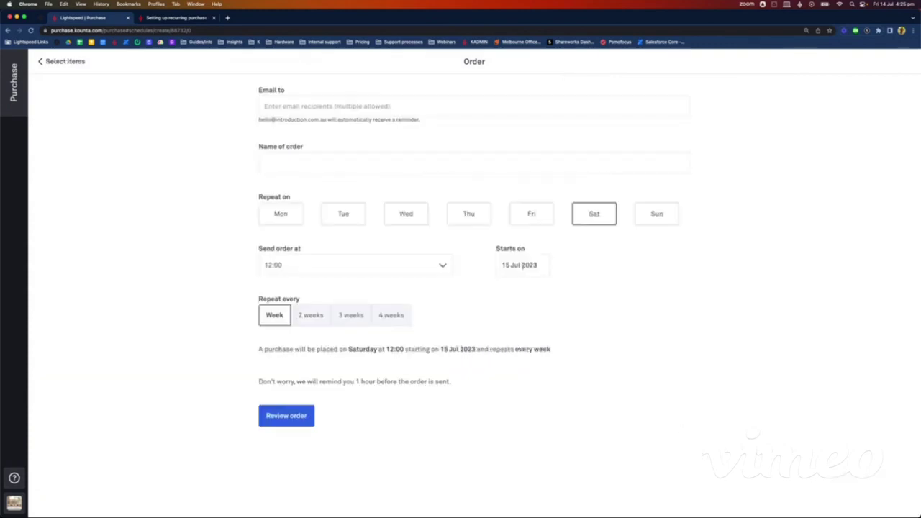
Step: Repeat the order on Mondays instead of Saturdays, add the supplier's e-mail, and name it 'Intro Pinot order (weekly)'
{"action": "left_click", "coordinate": [288, 214]}
{"action": "left_click", "coordinate": [601, 214]}
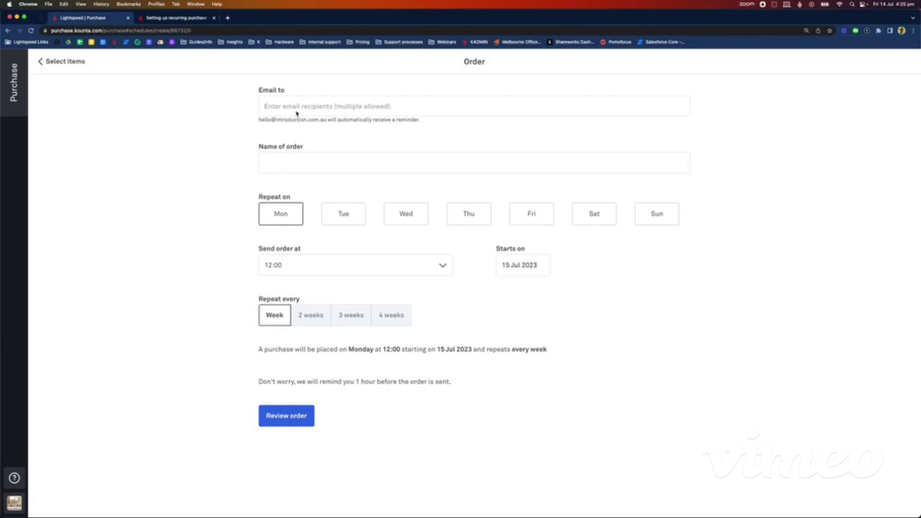
{"action": "left_click", "coordinate": [295, 106]}
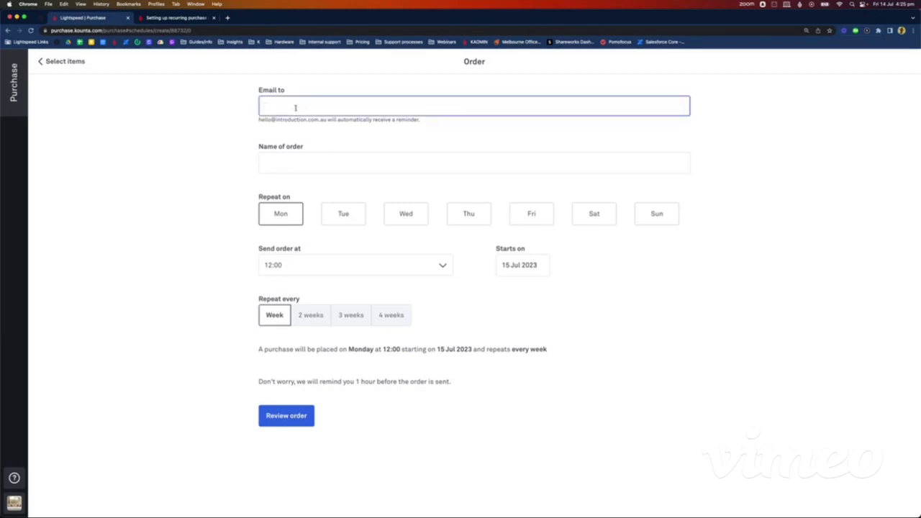
{"action": "left_click", "coordinate": [212, 240]}
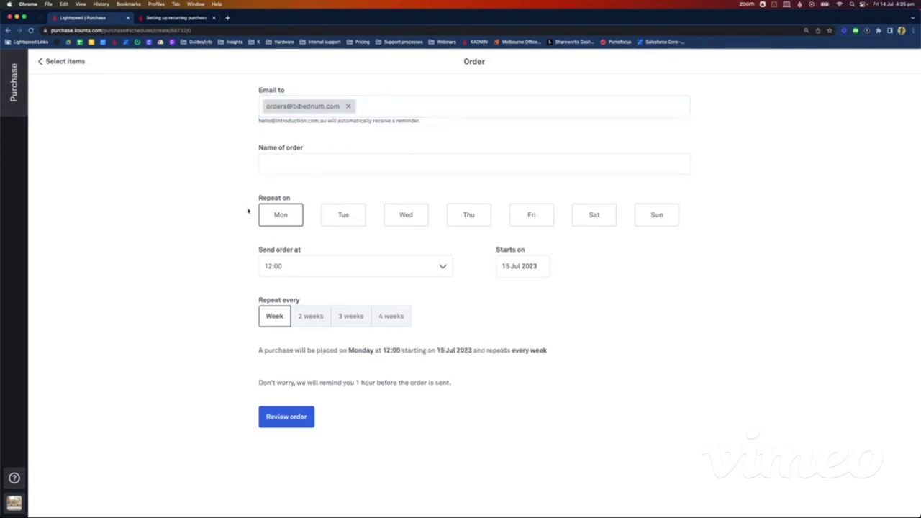
{"action": "left_click", "coordinate": [317, 164]}
{"action": "type", "text": "Int"}
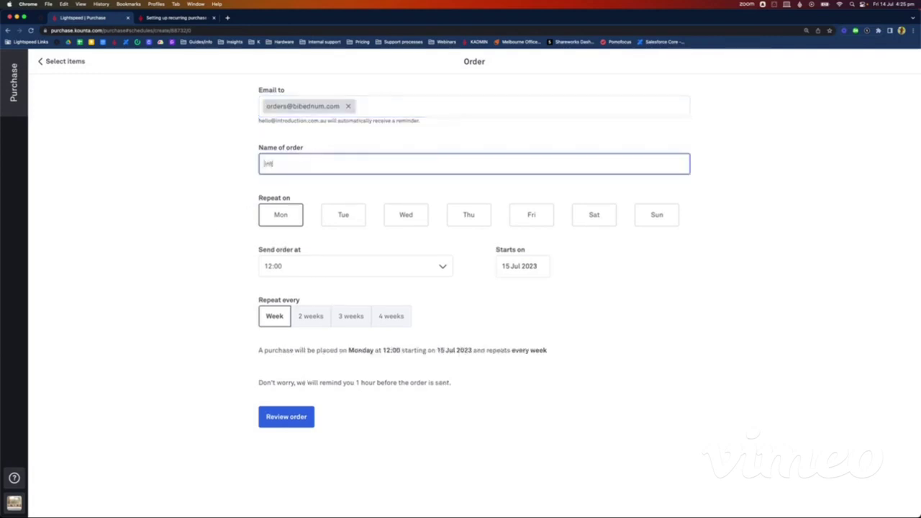
{"action": "type", "text": "ro Pinot order (weekly))"}
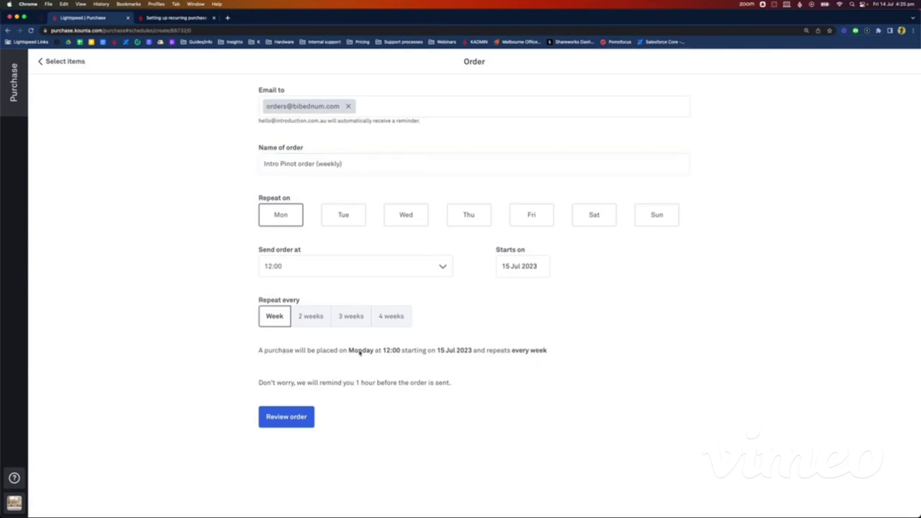
Step: Keep the repeat interval at every week and review the recurring order
{"action": "left_click", "coordinate": [308, 317]}
{"action": "left_click", "coordinate": [352, 317]}
{"action": "left_click", "coordinate": [273, 318]}
{"action": "left_click_drag", "start_coordinate": [255, 385], "coordinate": [467, 381]}
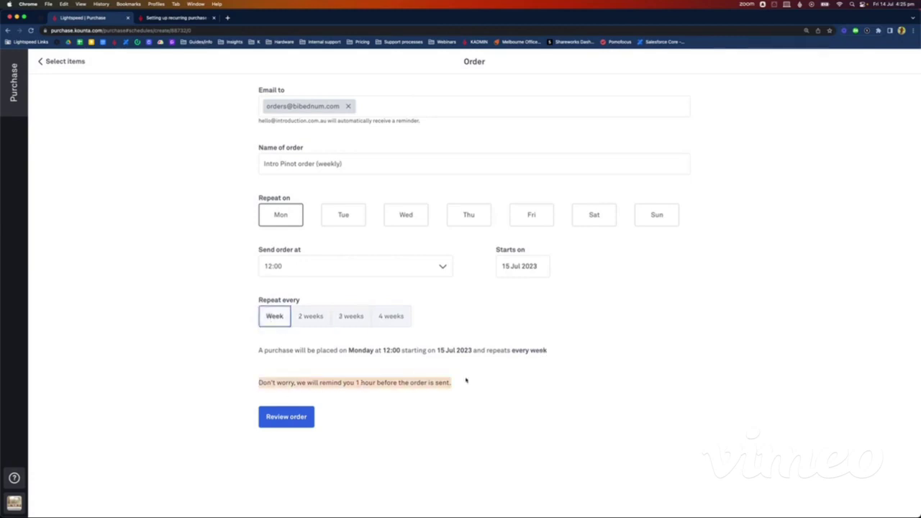
{"action": "left_click", "coordinate": [446, 421]}
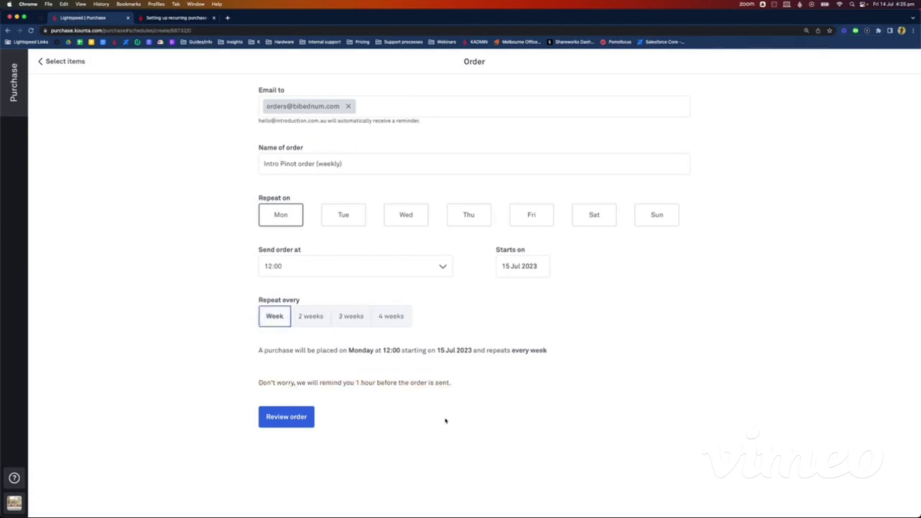
{"action": "left_click", "coordinate": [285, 417]}
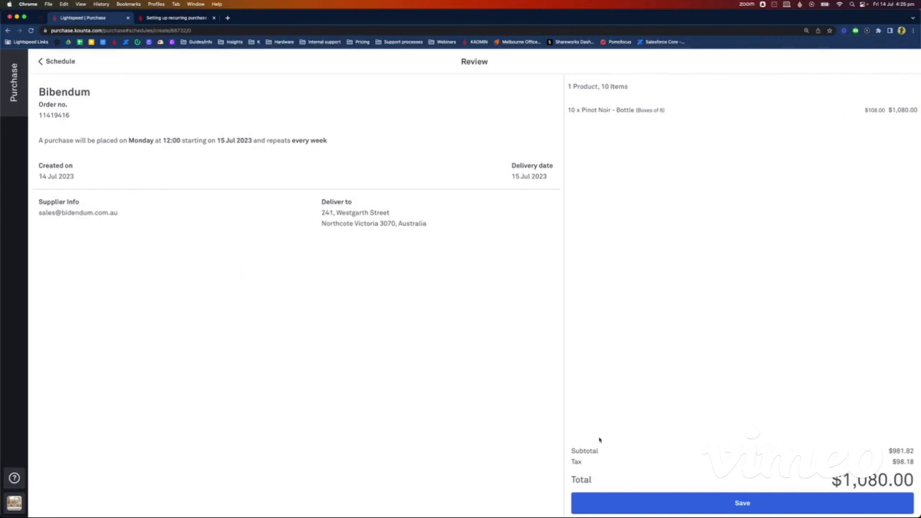
Step: Save the Intro Pinot recurring order and go to the Par levels table
{"action": "left_click", "coordinate": [733, 508]}
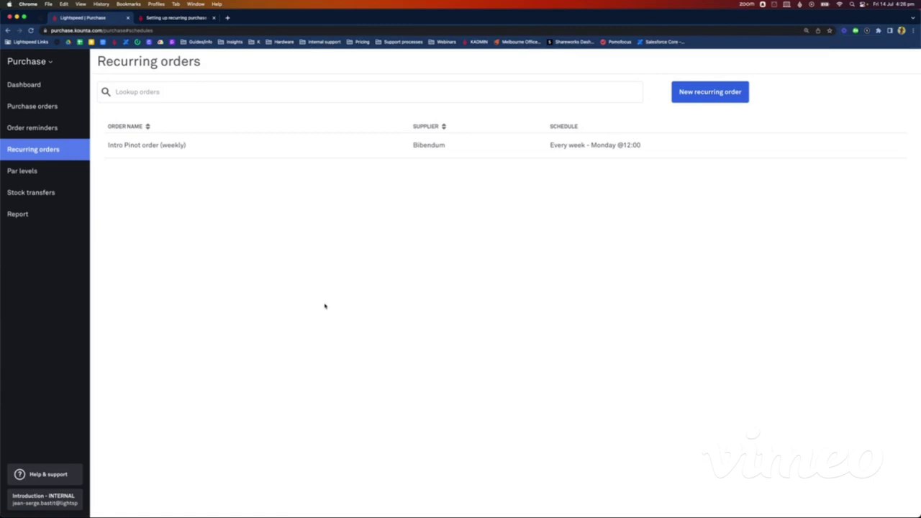
{"action": "left_click", "coordinate": [36, 171]}
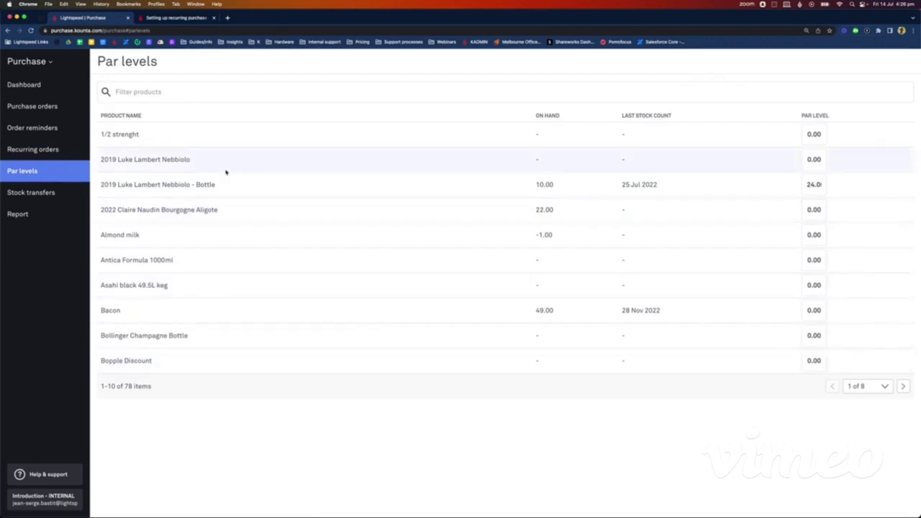
Step: Filter products for 'pinot noir' and set Pinot Noir - Bottle's par level to 48
{"action": "left_click", "coordinate": [174, 87]}
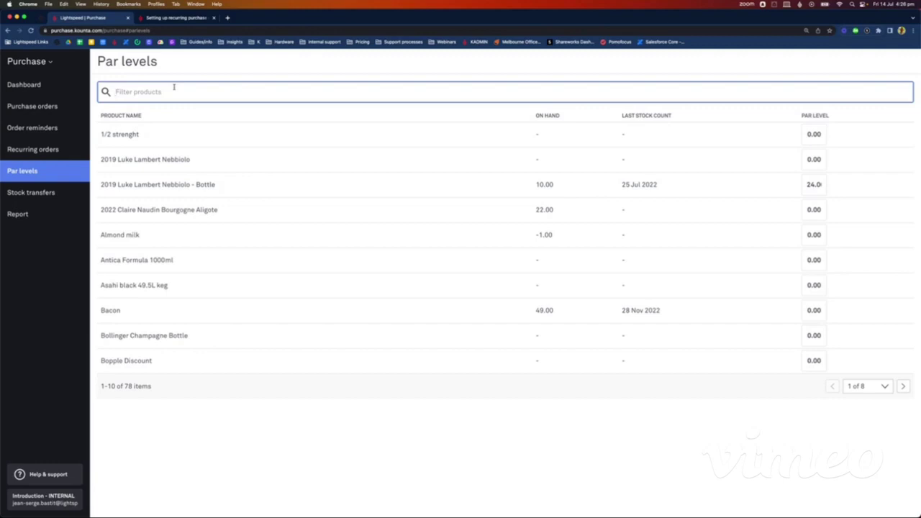
{"action": "type", "text": "pinot noir"}
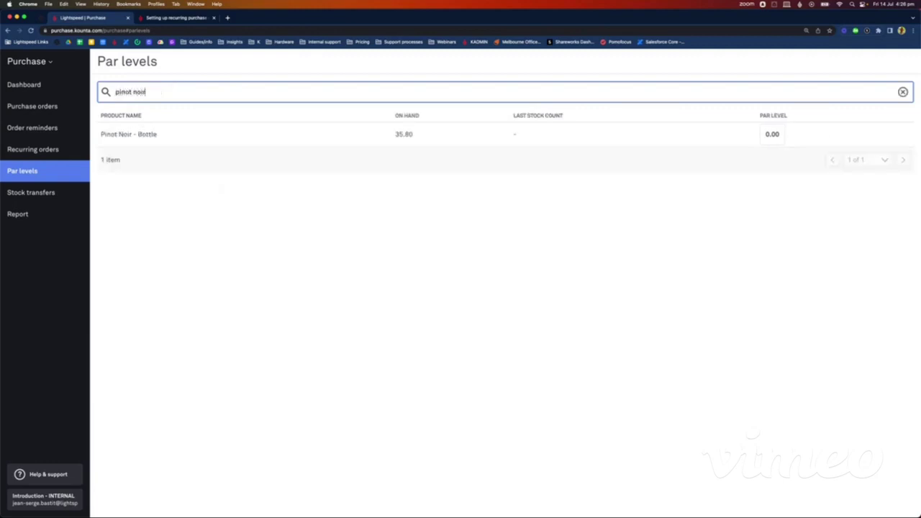
{"action": "left_click", "coordinate": [777, 134]}
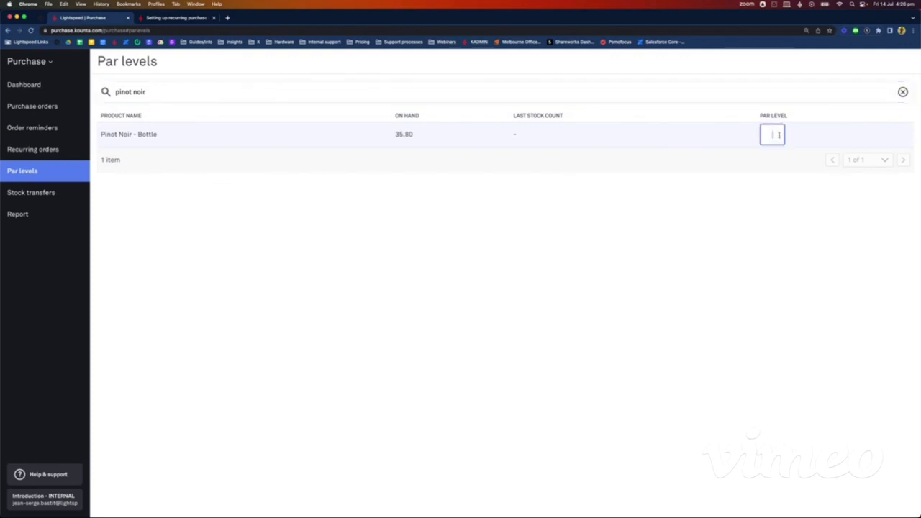
{"action": "type", "text": "48"}
{"action": "left_click", "coordinate": [745, 247]}
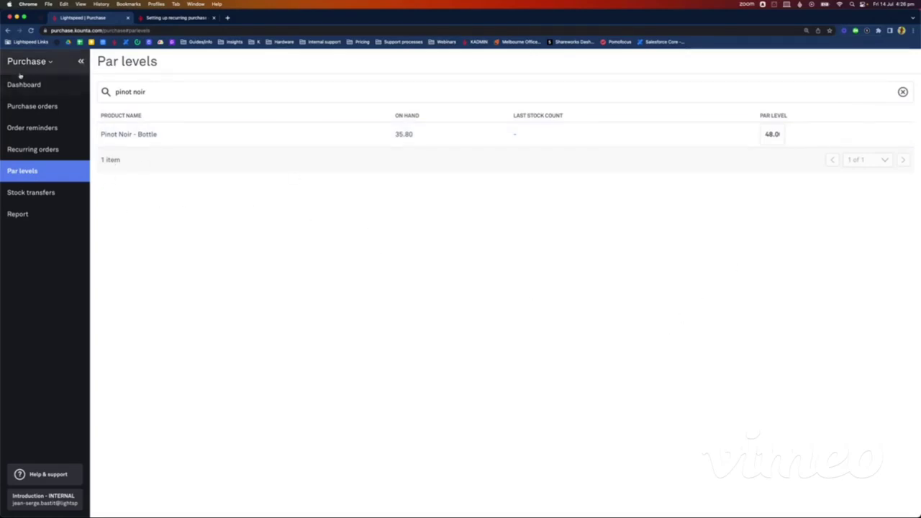
Step: Start a new Imbibo purchase order and enter a quantity of 3 Pinot Noir bottles
{"action": "left_click", "coordinate": [46, 113]}
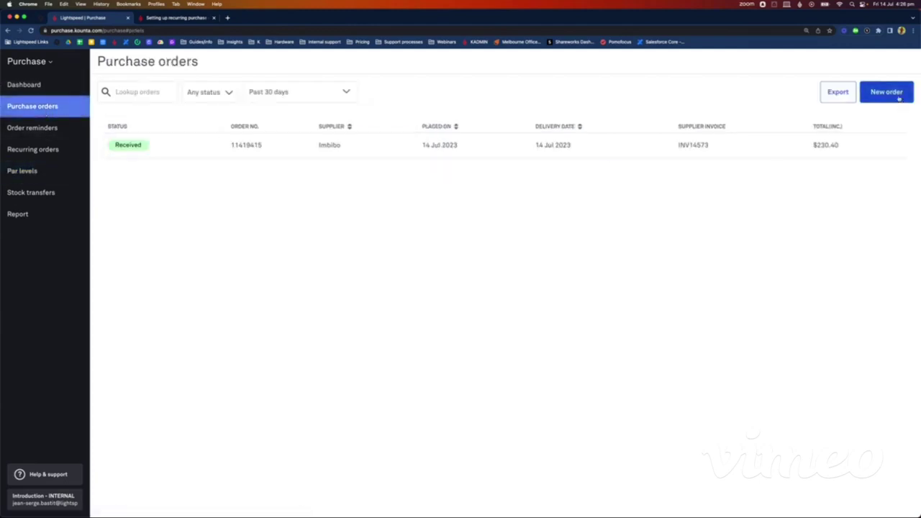
{"action": "left_click", "coordinate": [898, 98]}
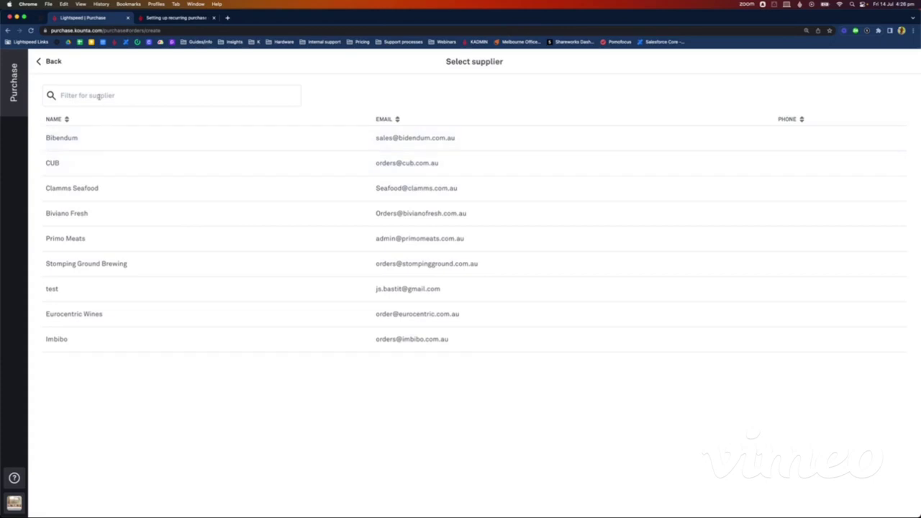
{"action": "left_click", "coordinate": [129, 345]}
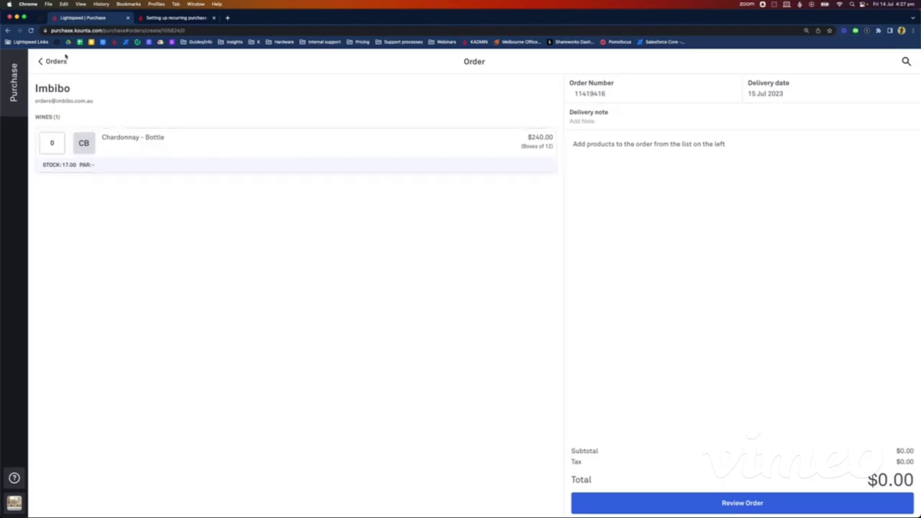
{"action": "left_click", "coordinate": [906, 62]}
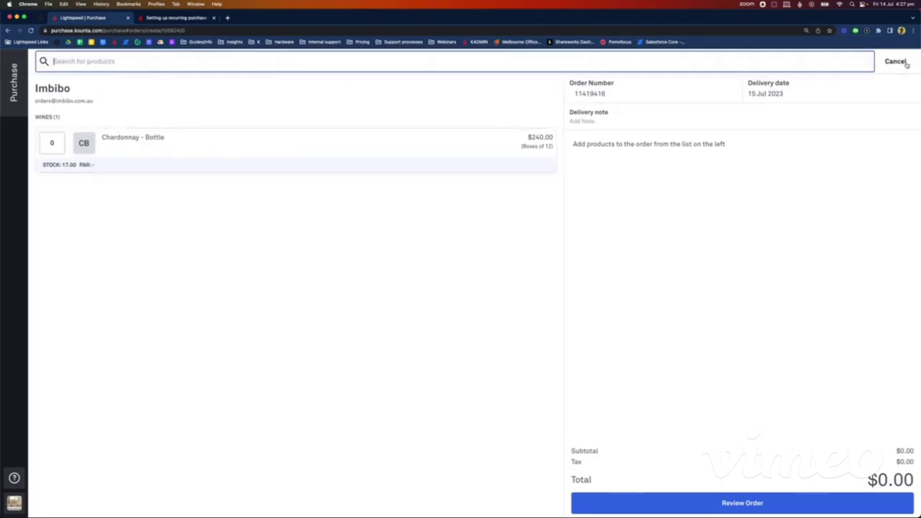
{"action": "type", "text": "pinot noir"}
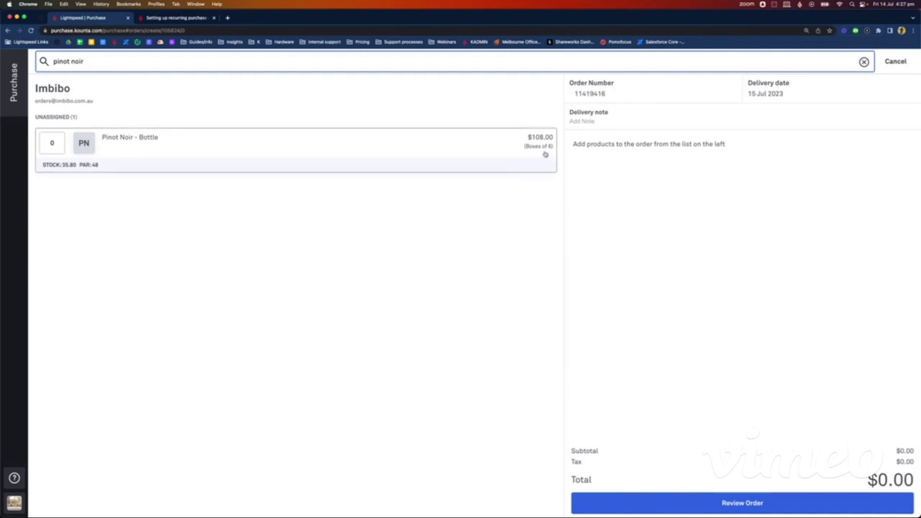
{"action": "left_click", "coordinate": [57, 142]}
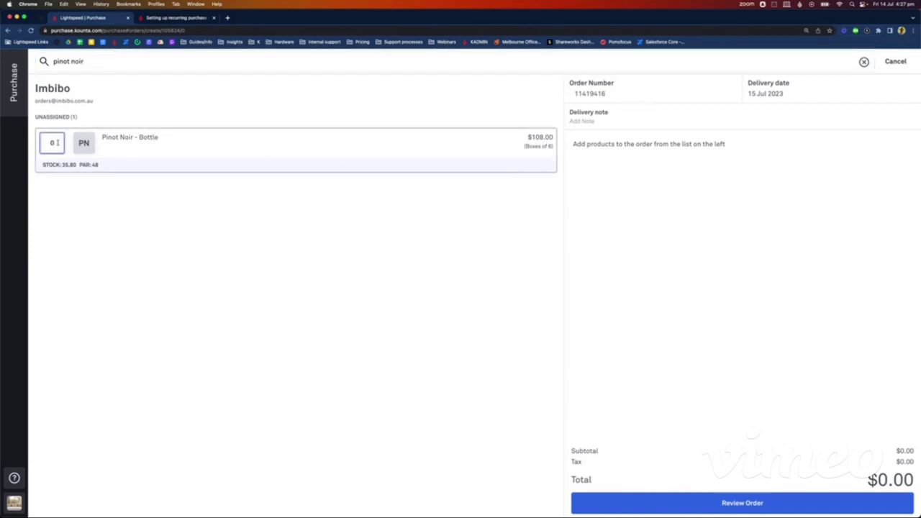
{"action": "type", "text": "3"}
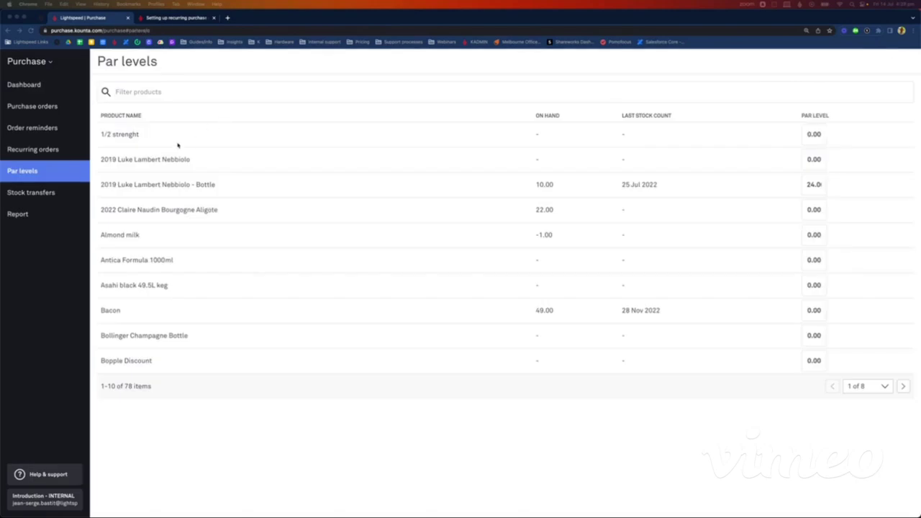
Step: Check the stock transfers section without making a transfer, then view the purchasing Report
{"action": "left_click", "coordinate": [55, 194]}
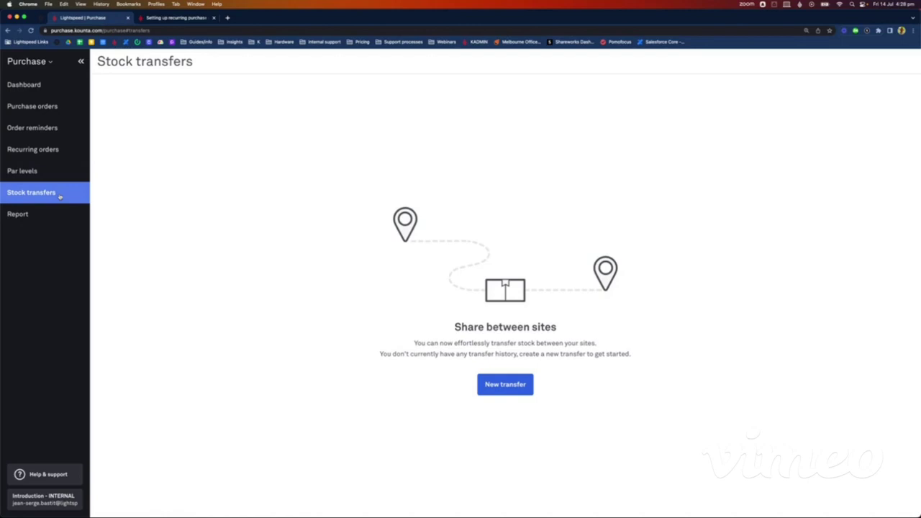
{"action": "left_click", "coordinate": [489, 384]}
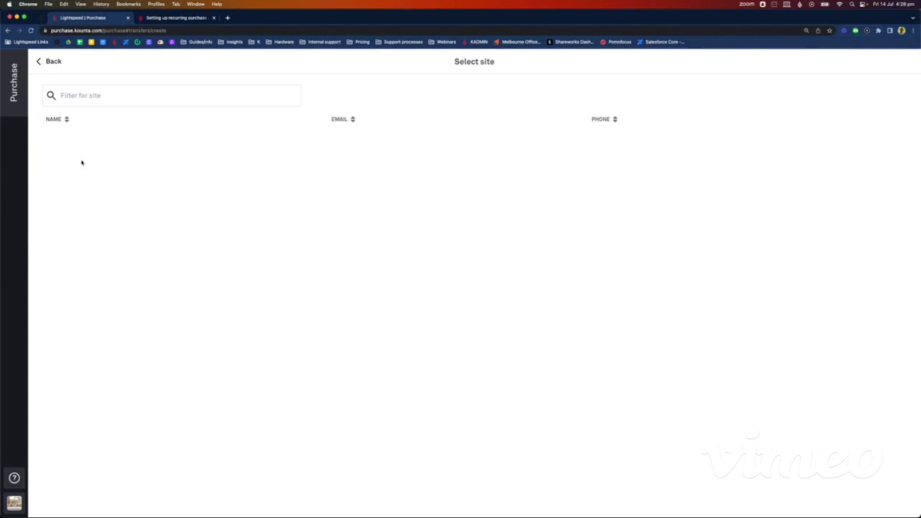
{"action": "left_click", "coordinate": [50, 62]}
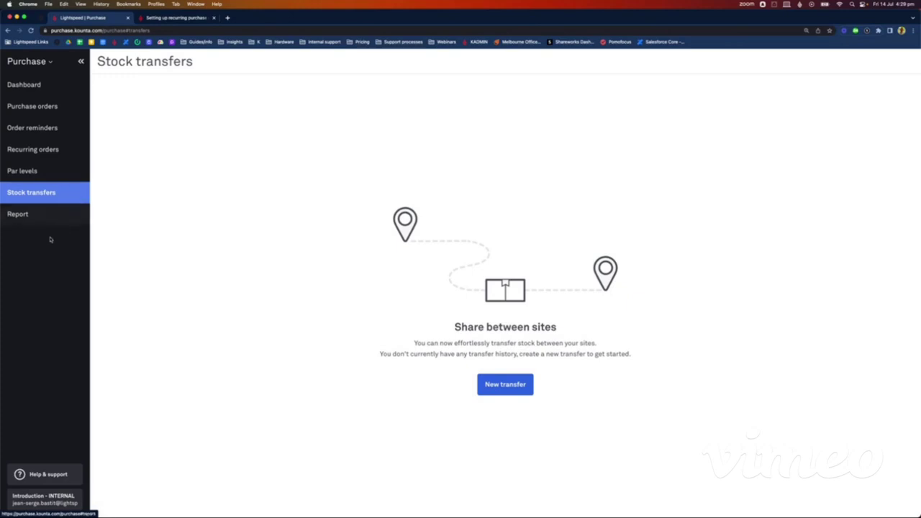
{"action": "left_click", "coordinate": [36, 216]}
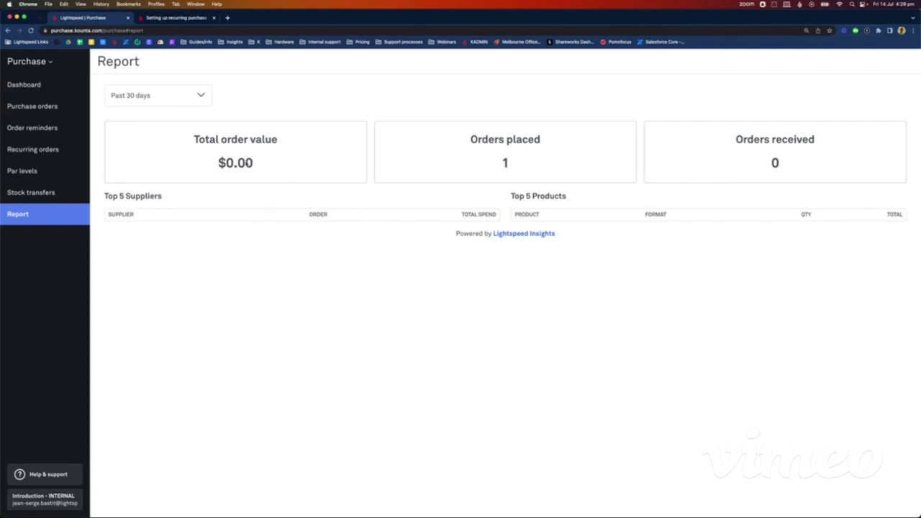
Step: Check the report's date range, keep Past 30 days, and leave Purchase for the app launcher
{"action": "left_click", "coordinate": [166, 104]}
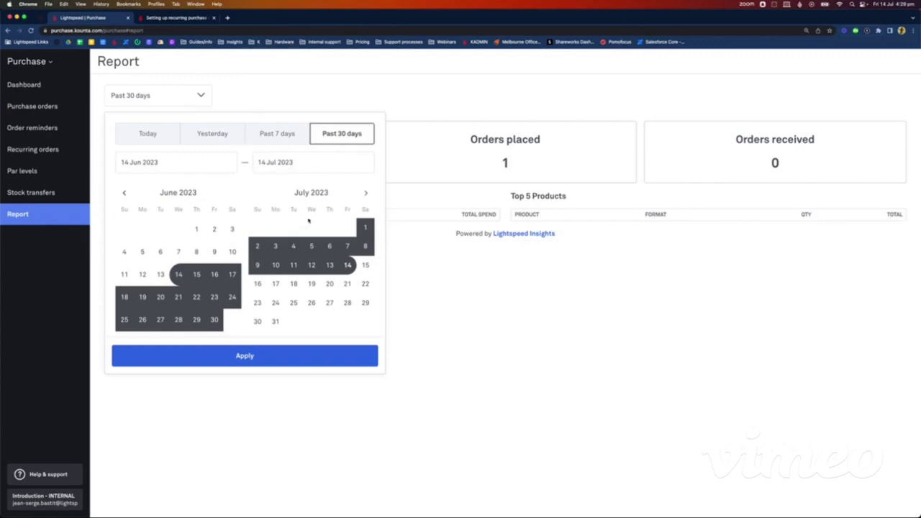
{"action": "left_click", "coordinate": [339, 101]}
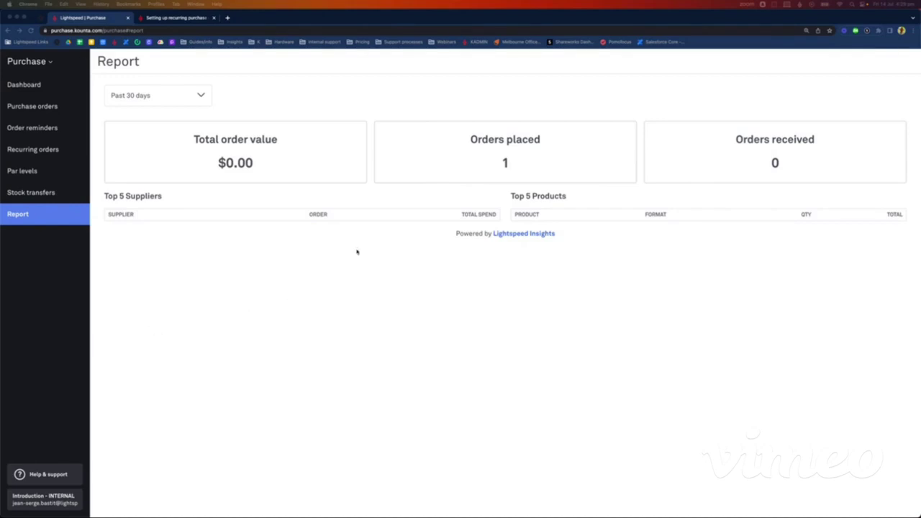
{"action": "left_click", "coordinate": [50, 63]}
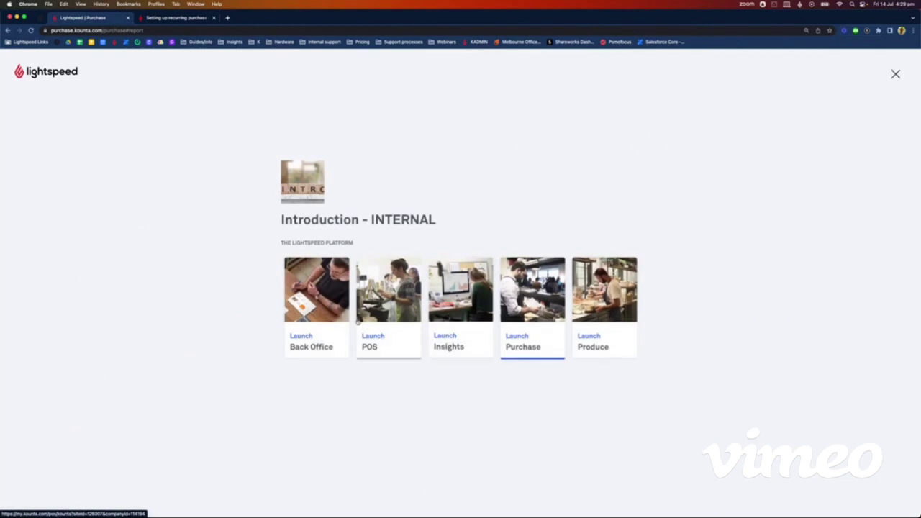
Step: Enter Back Office and view the Inventory dashboard's July purchased, consumed and stock values
{"action": "left_click", "coordinate": [331, 324]}
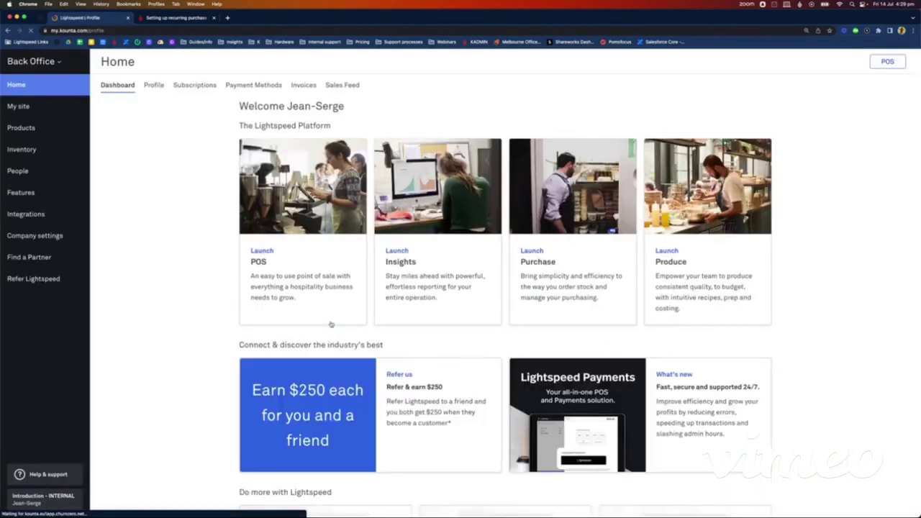
{"action": "left_click", "coordinate": [22, 148]}
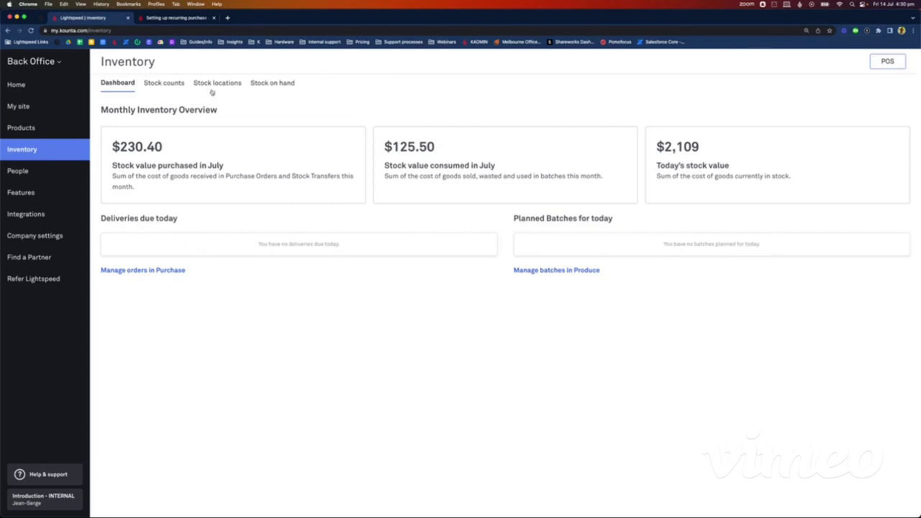
Step: Browse Stock counts and Stock on hand, ending on Stock locations with Downstairs, Kitchen cool room and Upstairs
{"action": "left_click", "coordinate": [178, 85]}
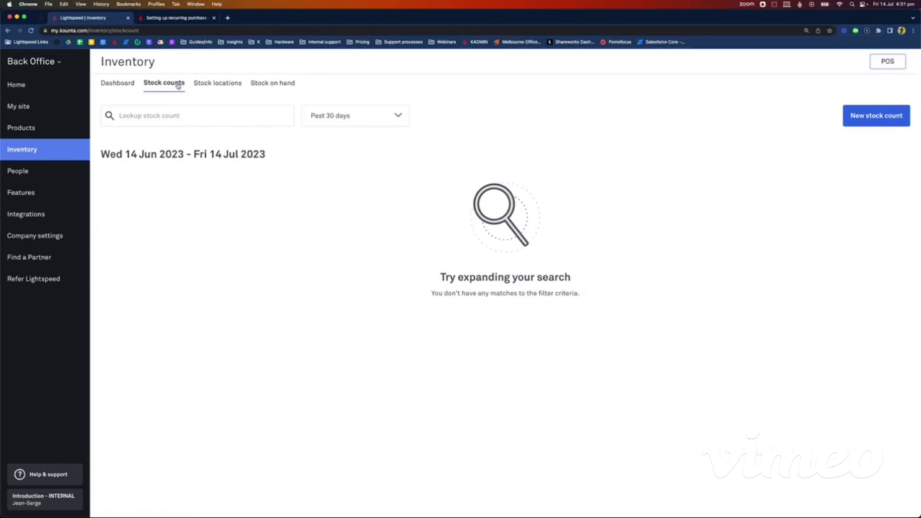
{"action": "left_click", "coordinate": [221, 84]}
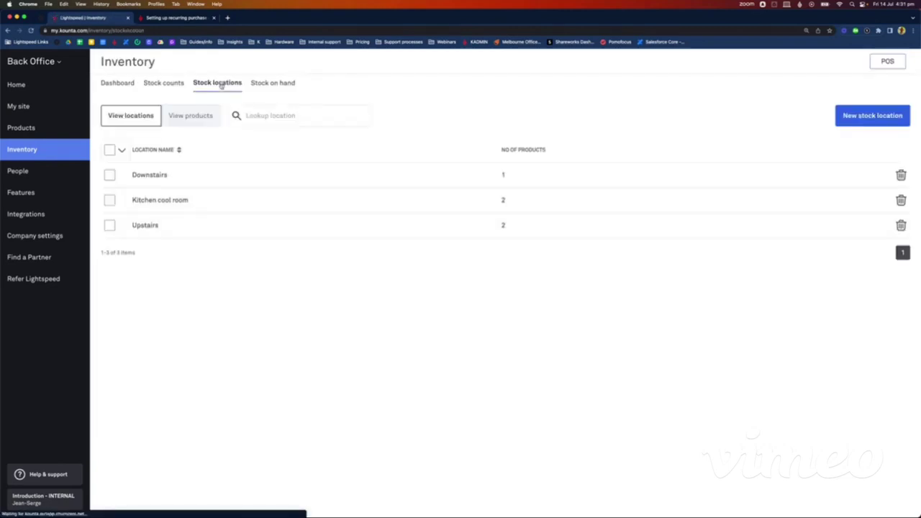
{"action": "left_click", "coordinate": [279, 84]}
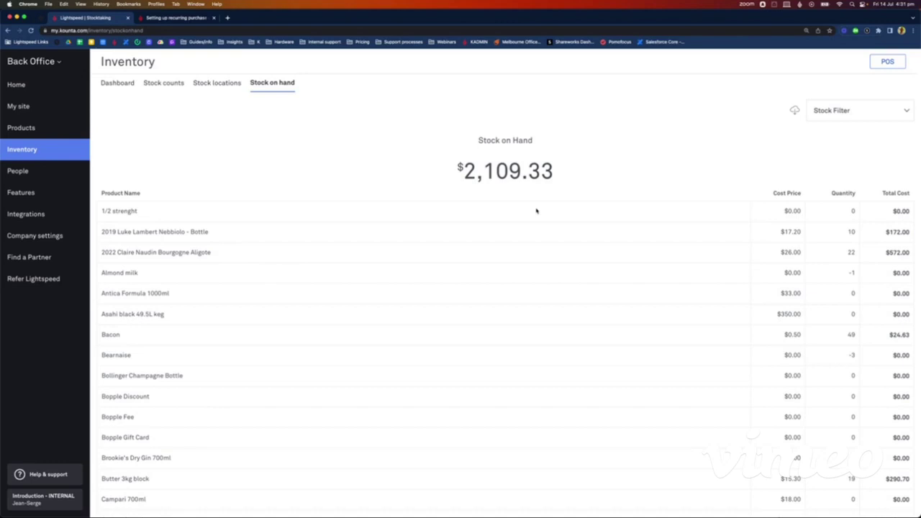
{"action": "left_click", "coordinate": [231, 87]}
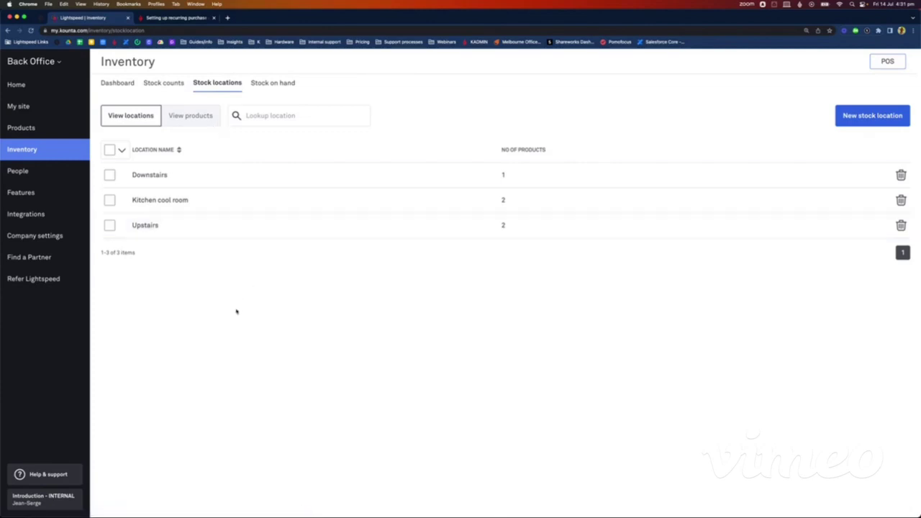
Step: Delete and confirm removal of Downstairs, Kitchen cool room and Upstairs, leaving the list empty
{"action": "left_click", "coordinate": [904, 176]}
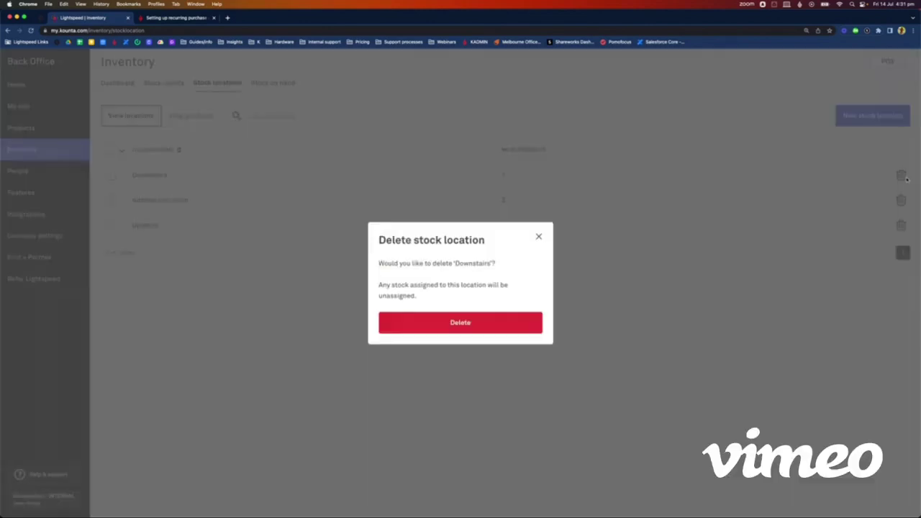
{"action": "left_click", "coordinate": [493, 323]}
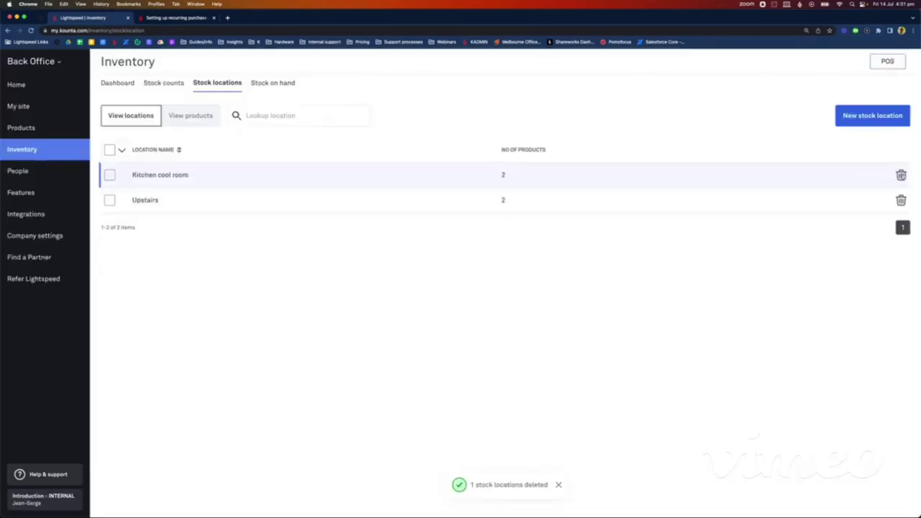
{"action": "left_click", "coordinate": [901, 175]}
{"action": "left_click", "coordinate": [487, 323]}
{"action": "left_click", "coordinate": [901, 174]}
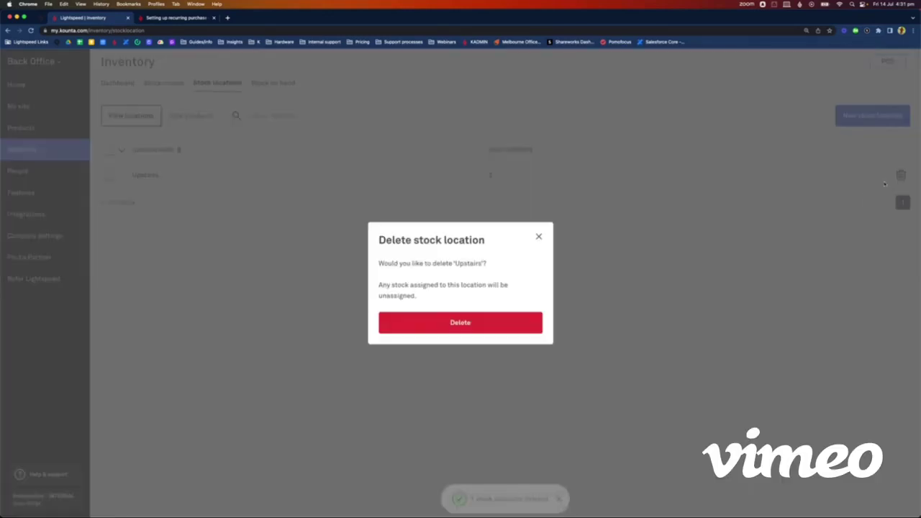
{"action": "left_click", "coordinate": [475, 323]}
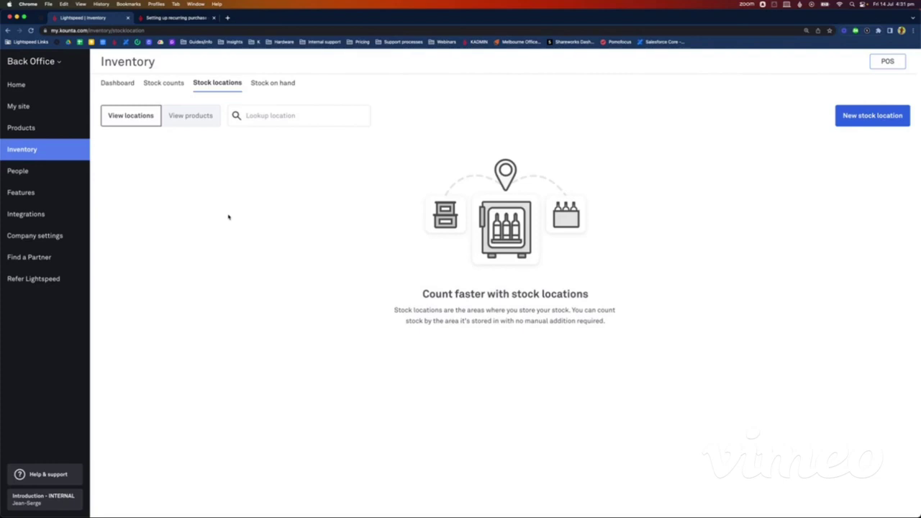
Step: Add the stock locations Wine cellar and Bar fridge
{"action": "left_click", "coordinate": [873, 121]}
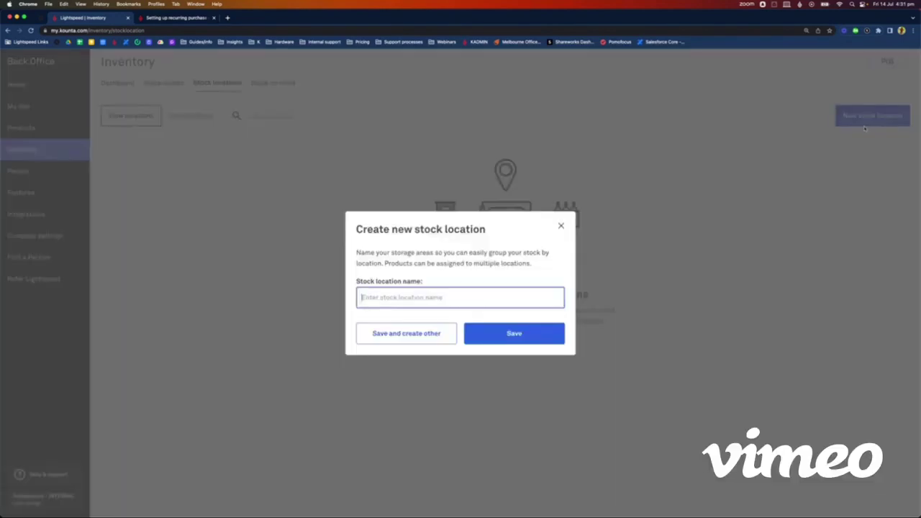
{"action": "left_click", "coordinate": [413, 298]}
{"action": "type", "text": "Ceklar"}
{"action": "key", "text": "BackSpace"}
{"action": "key", "text": "BackSpace"}
{"action": "key", "text": "BackSpace"}
{"action": "key", "text": "BackSpace"}
{"action": "key", "text": "BackSpace"}
{"action": "type", "text": "Wine cellar"}
{"action": "left_click", "coordinate": [395, 330]}
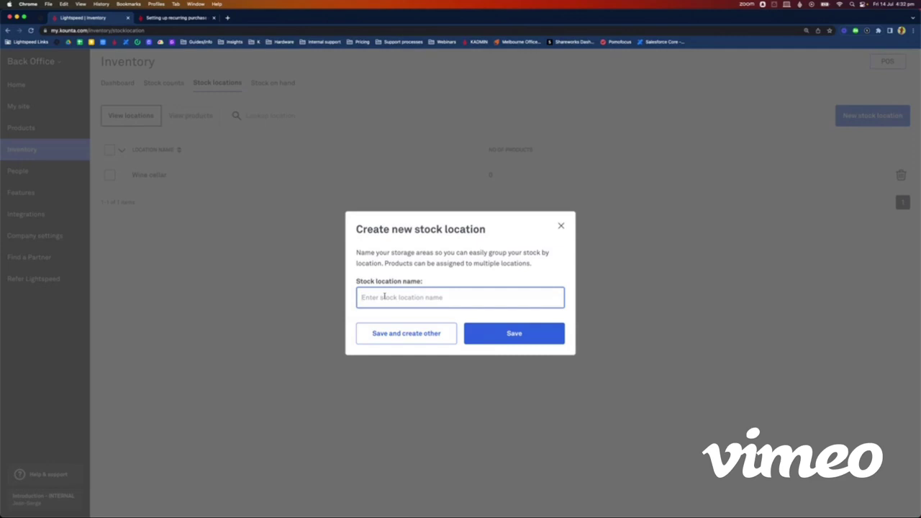
{"action": "type", "text": "Bar fridge"}
{"action": "left_click", "coordinate": [391, 336]}
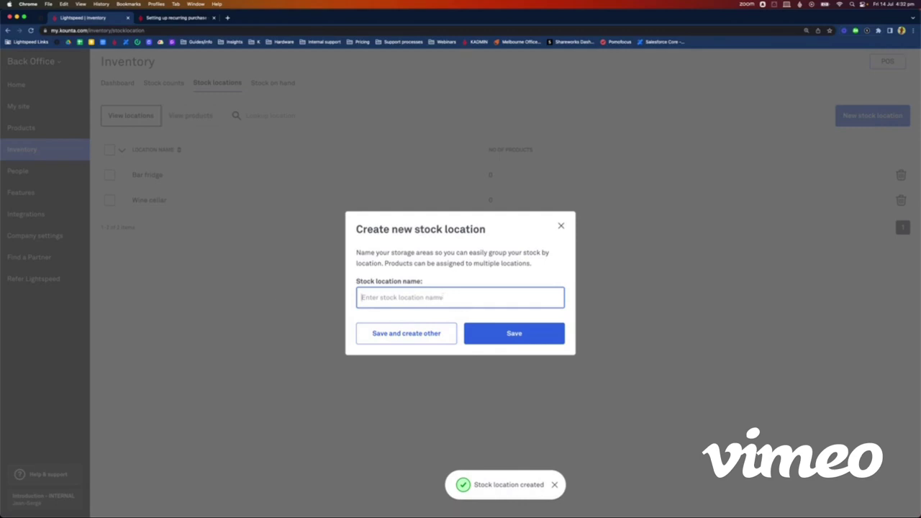
Step: Add and save a third stock location named 'Spirit cupboard'
{"action": "type", "text": "Spirit cupb"}
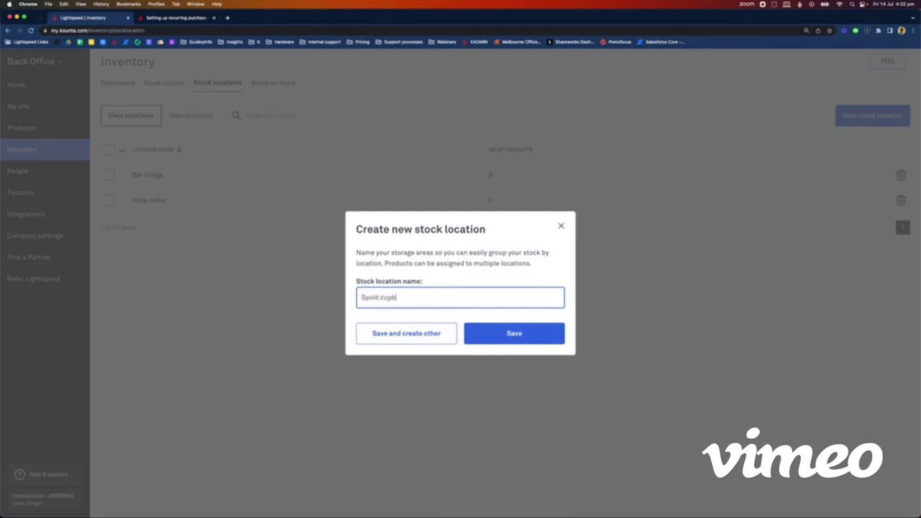
{"action": "type", "text": "oard"}
{"action": "key", "text": "BackSpace"}
{"action": "key", "text": "BackSpace"}
{"action": "key", "text": "BackSpace"}
{"action": "key", "text": "BackSpace"}
{"action": "key", "text": "BackSpace"}
{"action": "key", "text": "BackSpace"}
{"action": "key", "text": "BackSpace"}
{"action": "type", "text": "upbaord"}
{"action": "key", "text": "BackSpace"}
{"action": "key", "text": "BackSpace"}
{"action": "key", "text": "BackSpace"}
{"action": "key", "text": "BackSpace"}
{"action": "type", "text": "oard"}
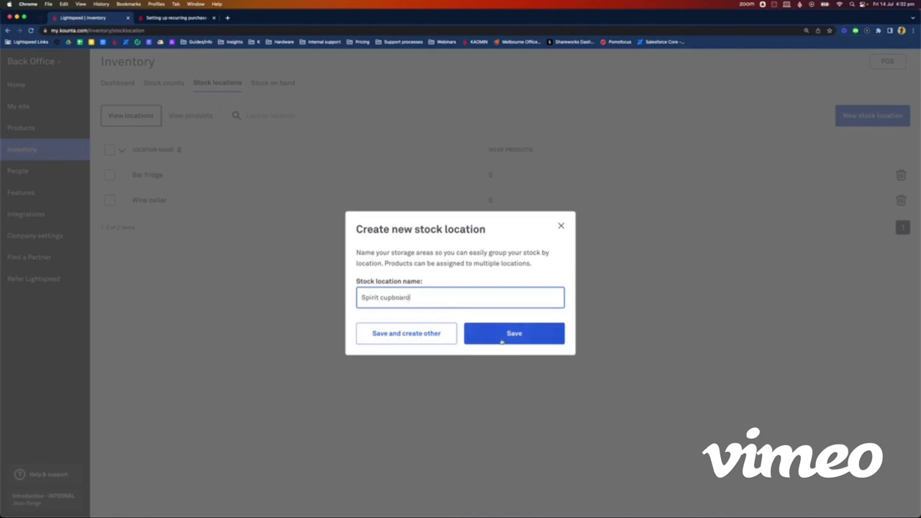
{"action": "left_click", "coordinate": [505, 336]}
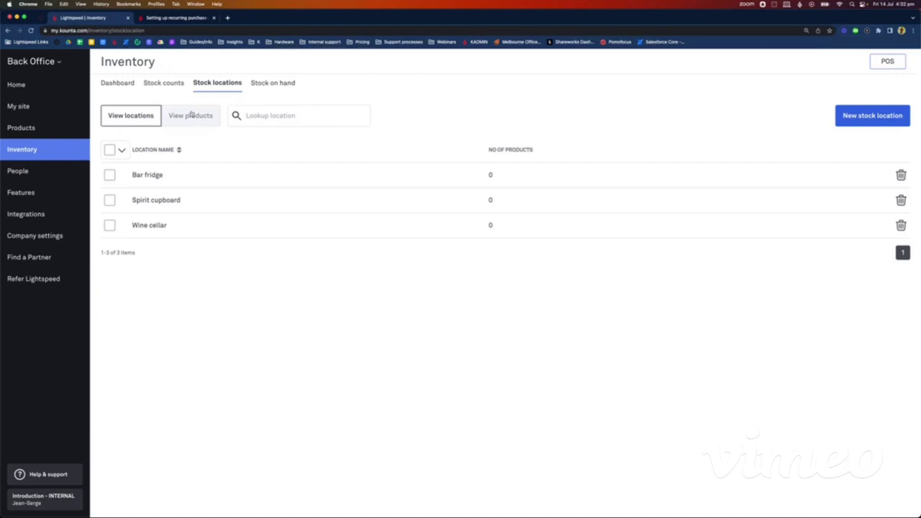
Step: Assign Chardonnay - Bottle to the Bar fridge location
{"action": "left_click", "coordinate": [192, 114]}
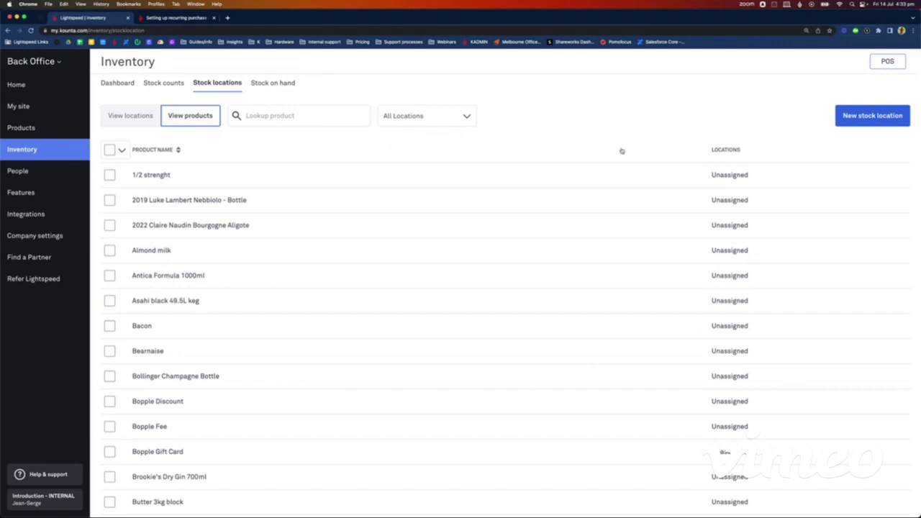
{"action": "left_click", "coordinate": [288, 116]}
{"action": "type", "text": "chardonn"}
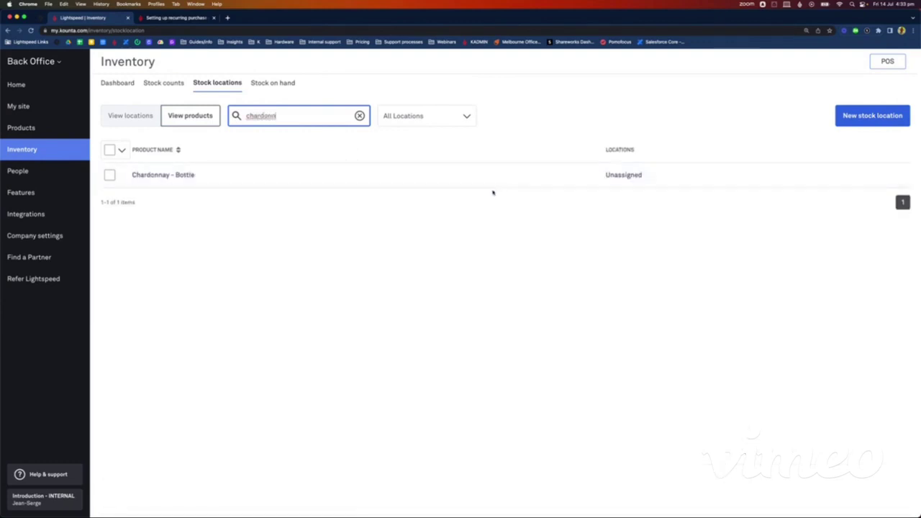
{"action": "left_click", "coordinate": [606, 177]}
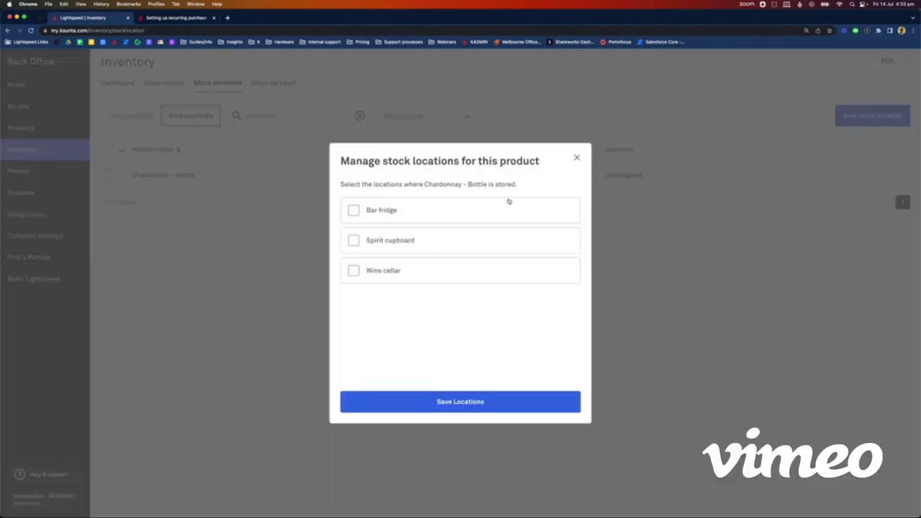
{"action": "left_click", "coordinate": [354, 211]}
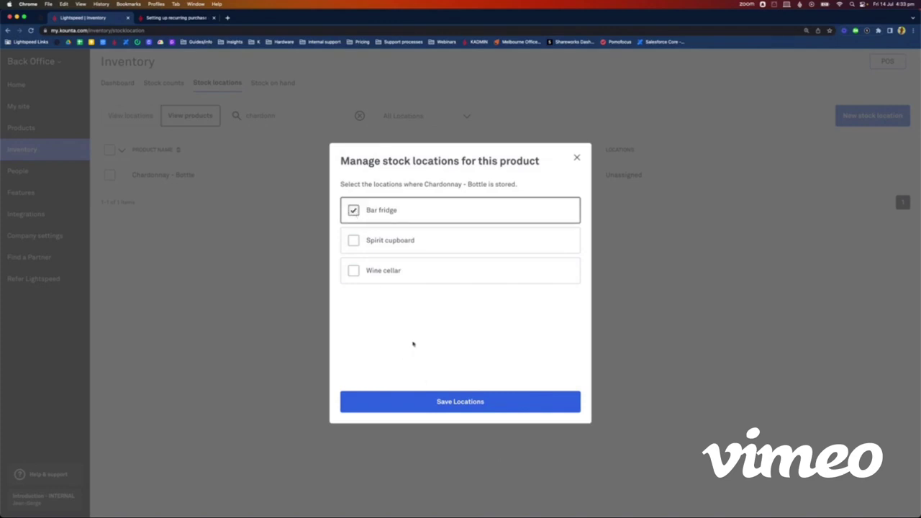
{"action": "left_click", "coordinate": [461, 401]}
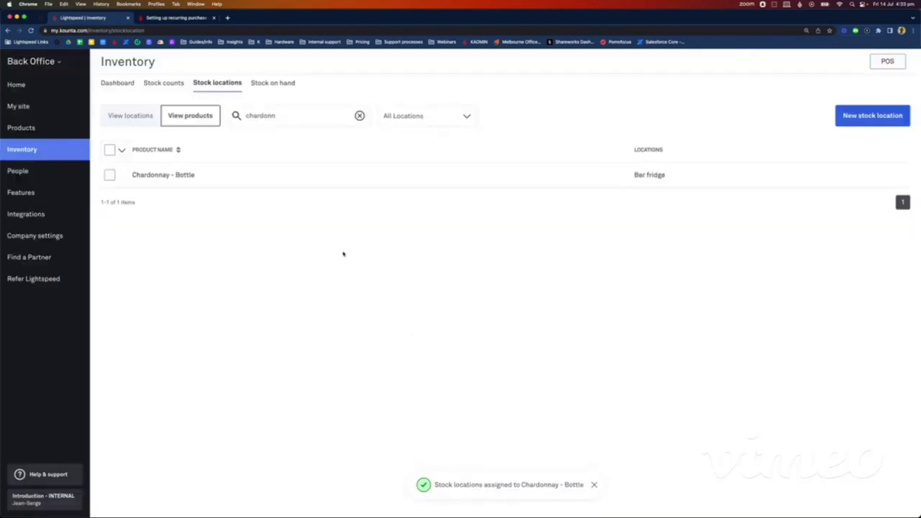
Step: Assign Pinot Noir - Bottle to the Wine cellar location
{"action": "double_click", "coordinate": [267, 115]}
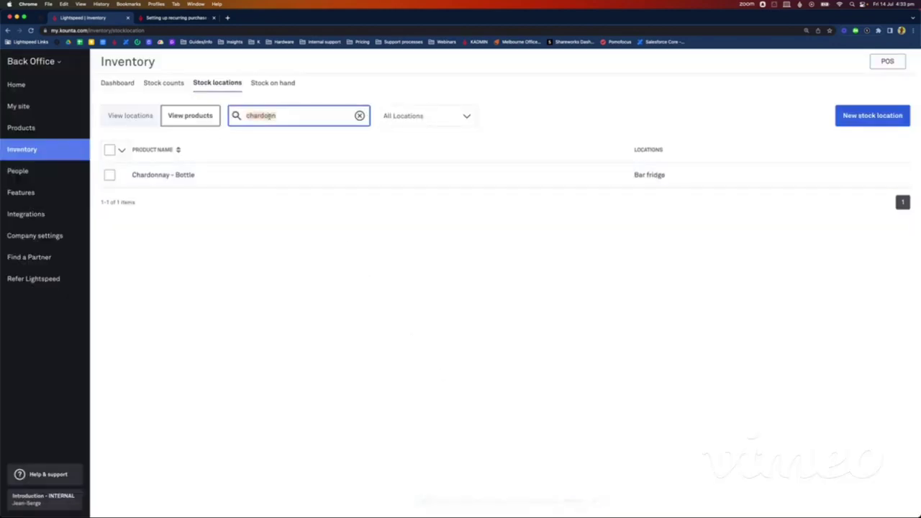
{"action": "type", "text": "pinot noi"}
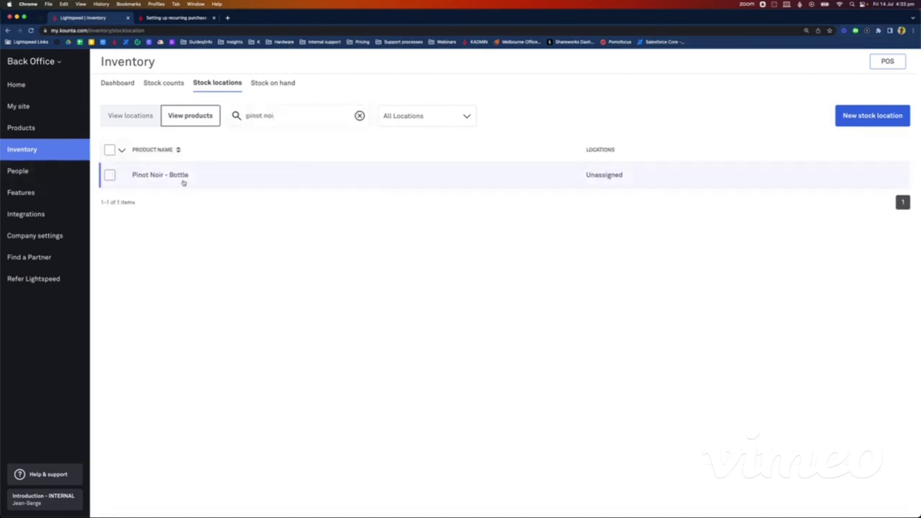
{"action": "left_click", "coordinate": [180, 177]}
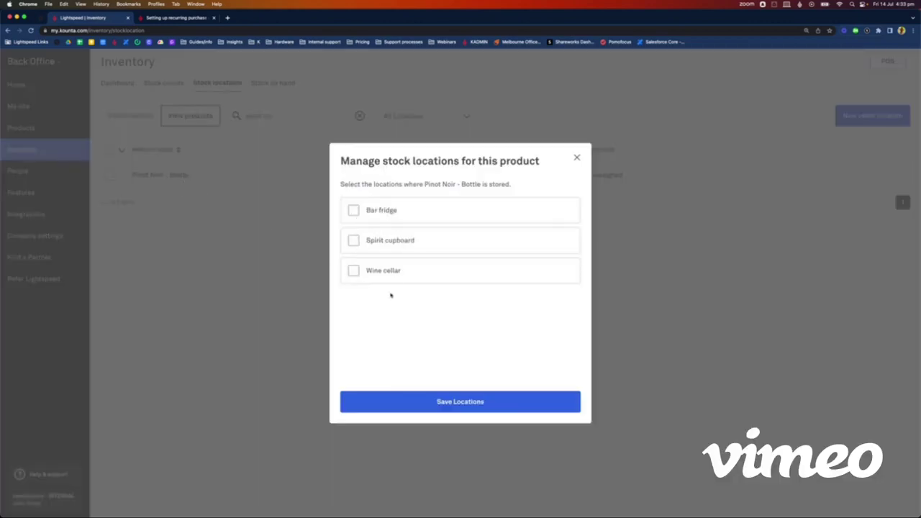
{"action": "left_click", "coordinate": [353, 271]}
{"action": "left_click", "coordinate": [475, 403]}
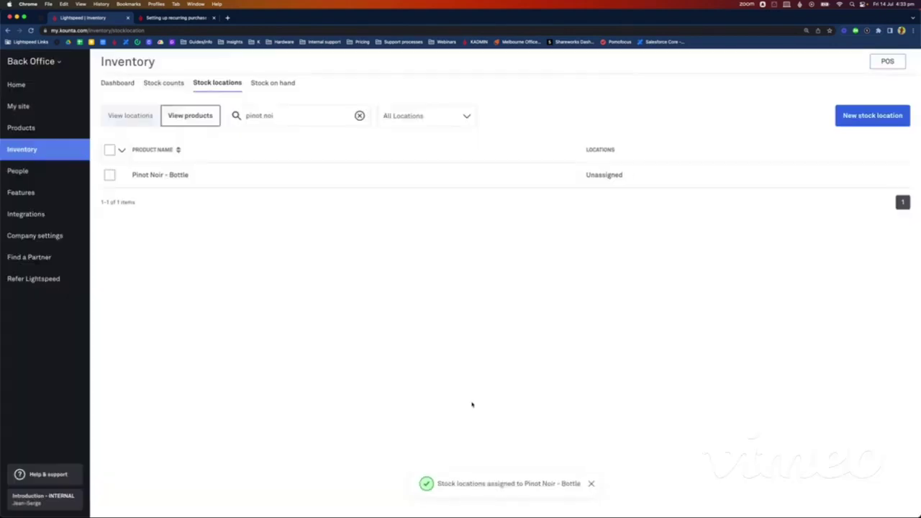
Step: Assign Tanqueray Gin 700ml bottle to the Spirit cupboard
{"action": "triple_click", "coordinate": [274, 116]}
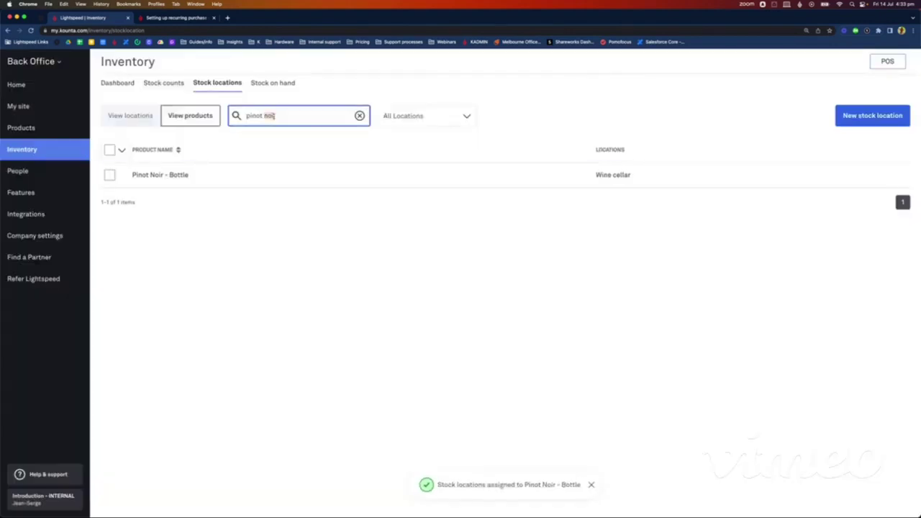
{"action": "left_click", "coordinate": [151, 118]}
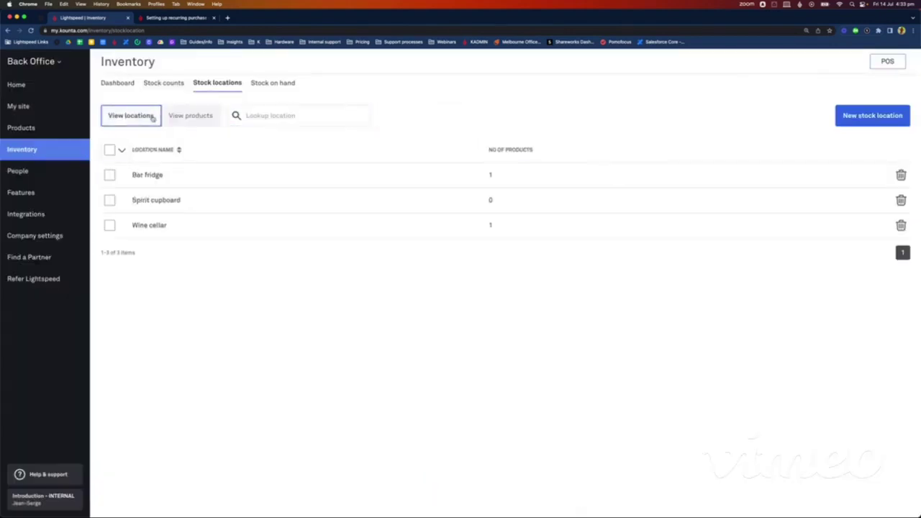
{"action": "left_click", "coordinate": [192, 119]}
{"action": "left_click", "coordinate": [273, 117]}
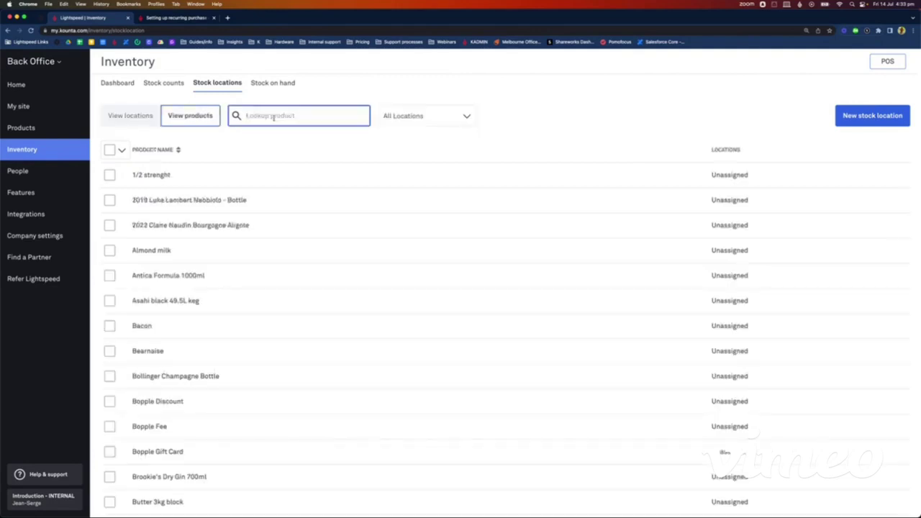
{"action": "type", "text": "tanq"}
{"action": "left_click", "coordinate": [221, 173]}
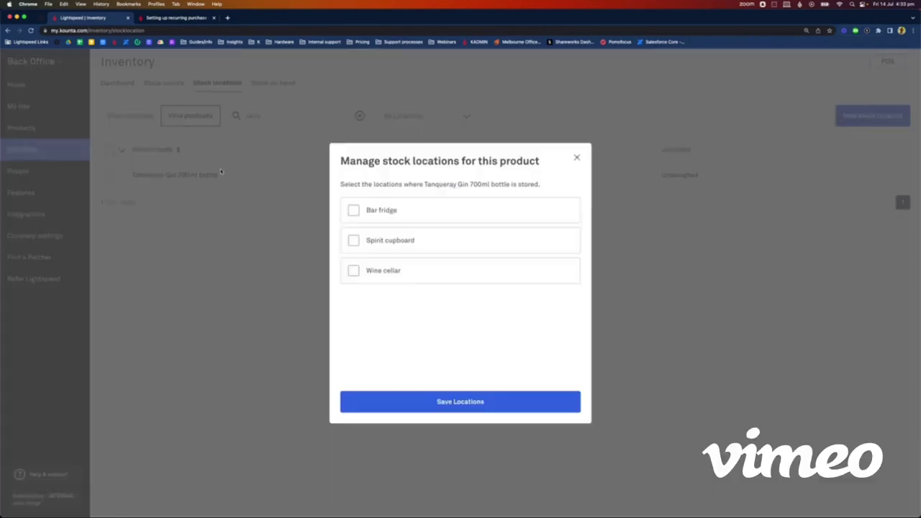
{"action": "left_click", "coordinate": [353, 241]}
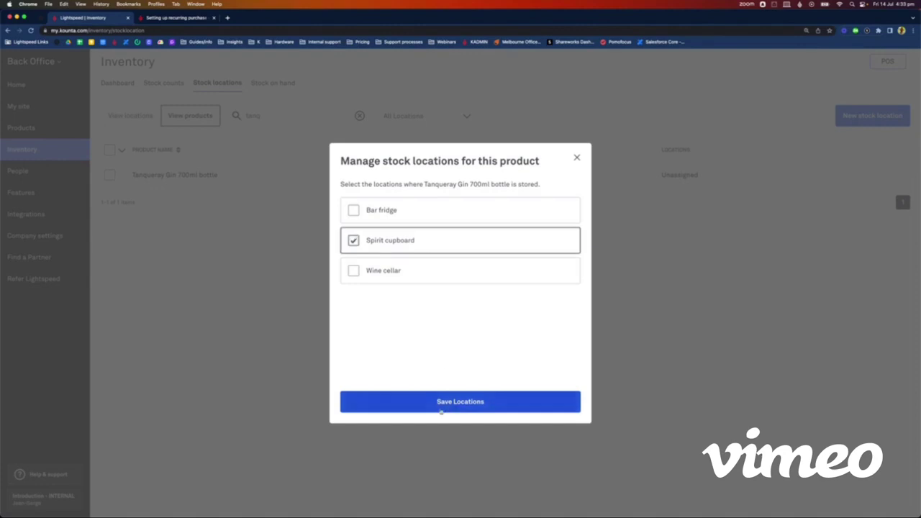
{"action": "left_click", "coordinate": [433, 404]}
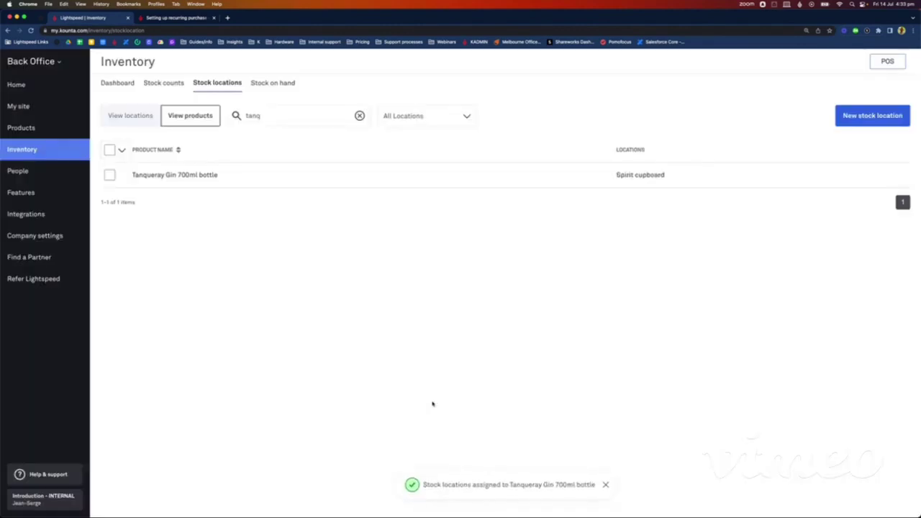
Step: Assign Sipsmith 700ml bottle to the Spirit cupboard and check the location product counts
{"action": "double_click", "coordinate": [253, 116]}
{"action": "type", "text": "sips"}
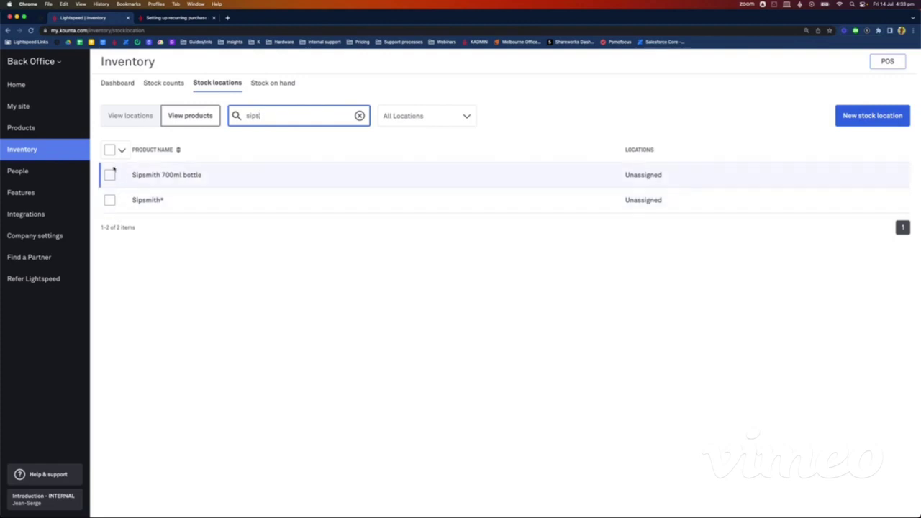
{"action": "left_click", "coordinate": [110, 174]}
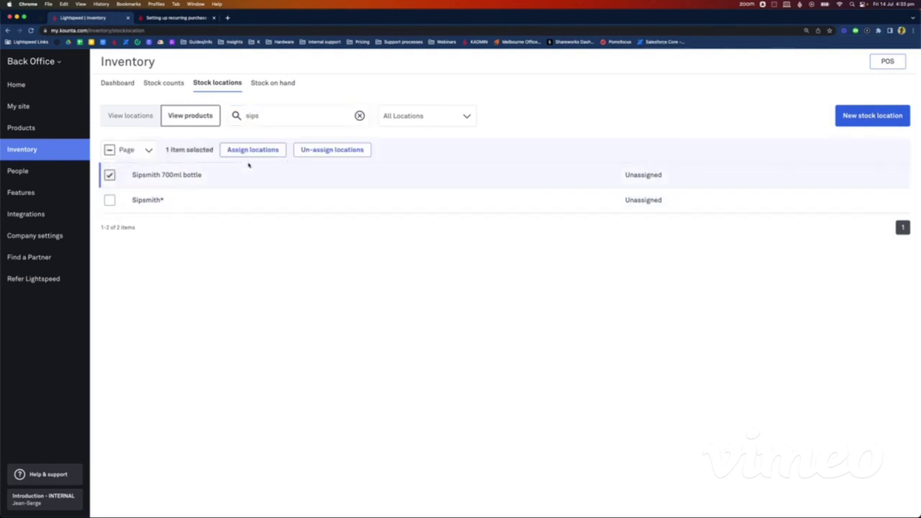
{"action": "left_click", "coordinate": [206, 177]}
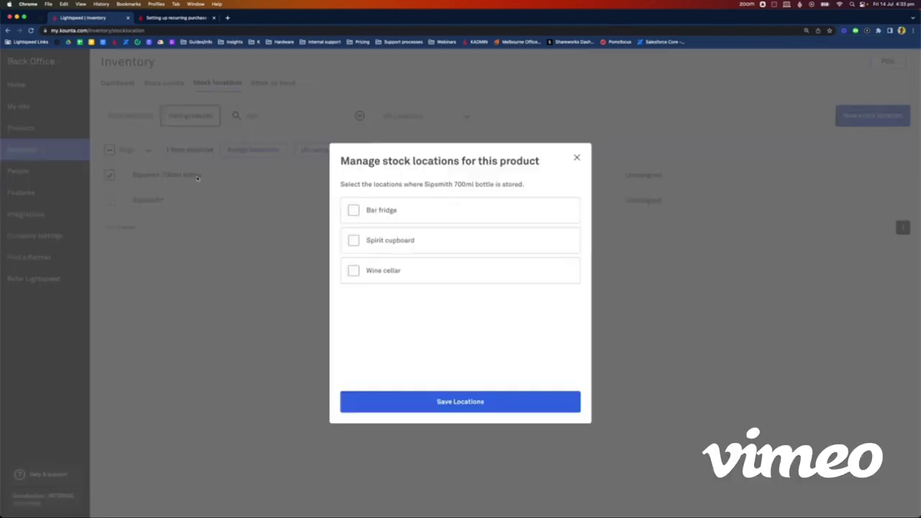
{"action": "left_click", "coordinate": [354, 241]}
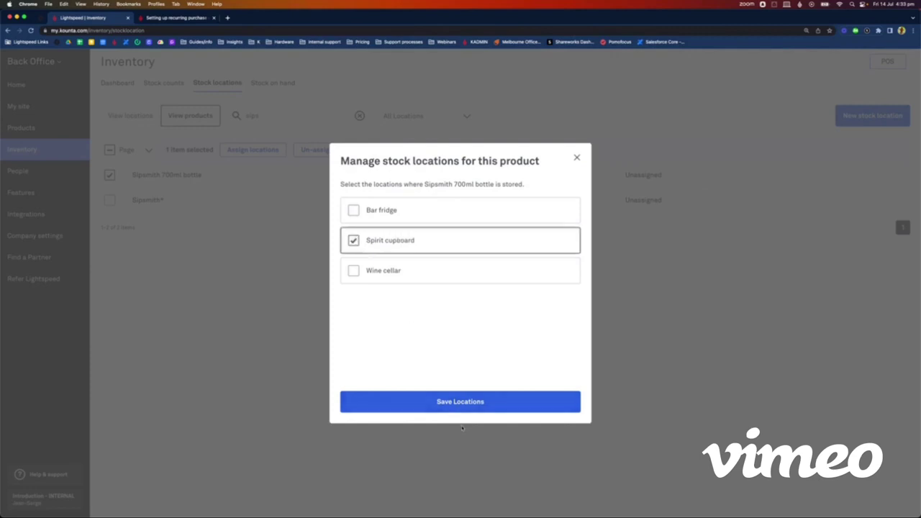
{"action": "left_click", "coordinate": [444, 402]}
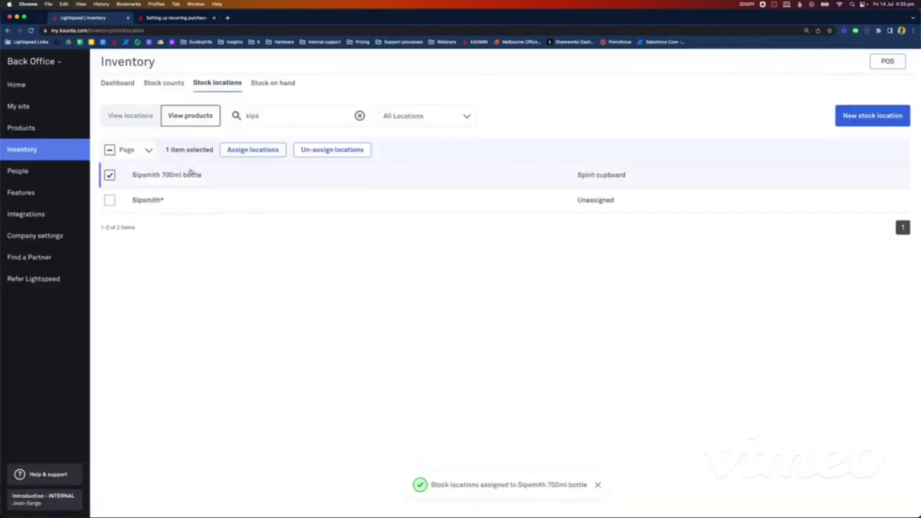
{"action": "left_click", "coordinate": [154, 119]}
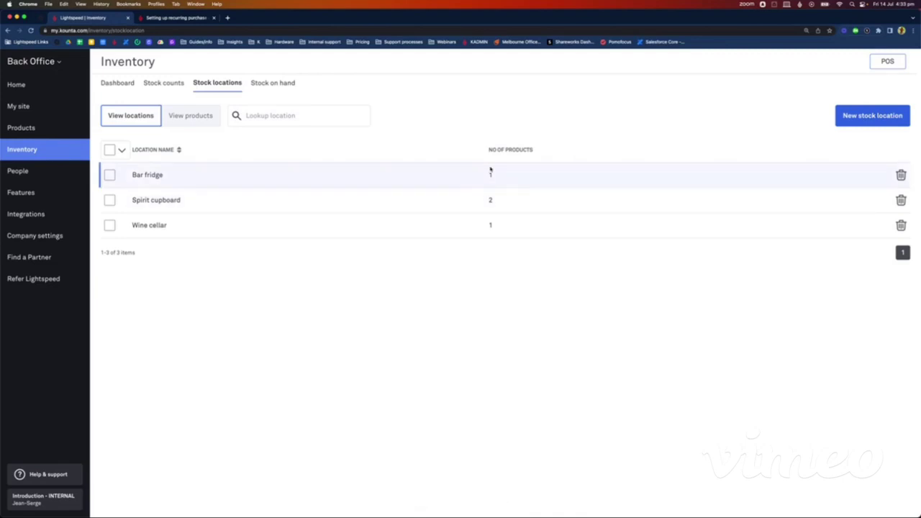
{"action": "left_click", "coordinate": [237, 205]}
{"action": "left_click", "coordinate": [560, 235]}
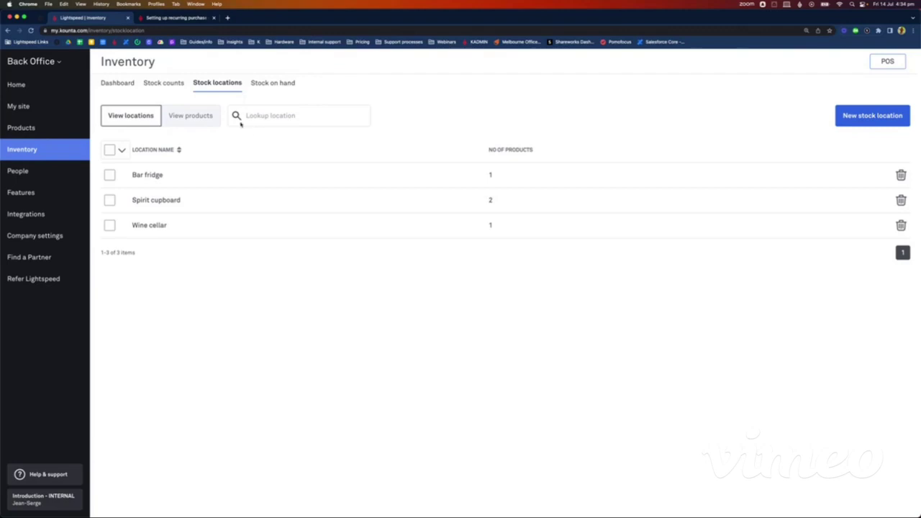
Step: Create a new stock count by location with All locations ticked and start it
{"action": "left_click", "coordinate": [165, 82]}
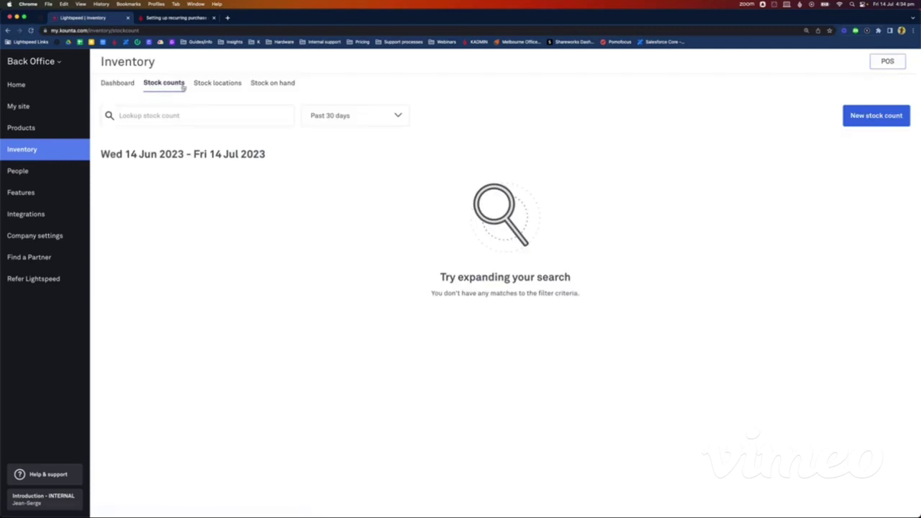
{"action": "left_click", "coordinate": [880, 119]}
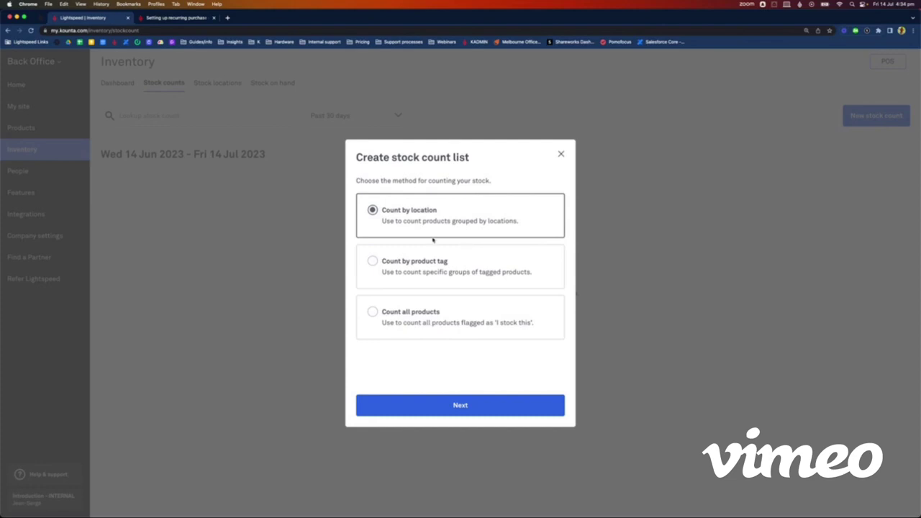
{"action": "left_click", "coordinate": [456, 405]}
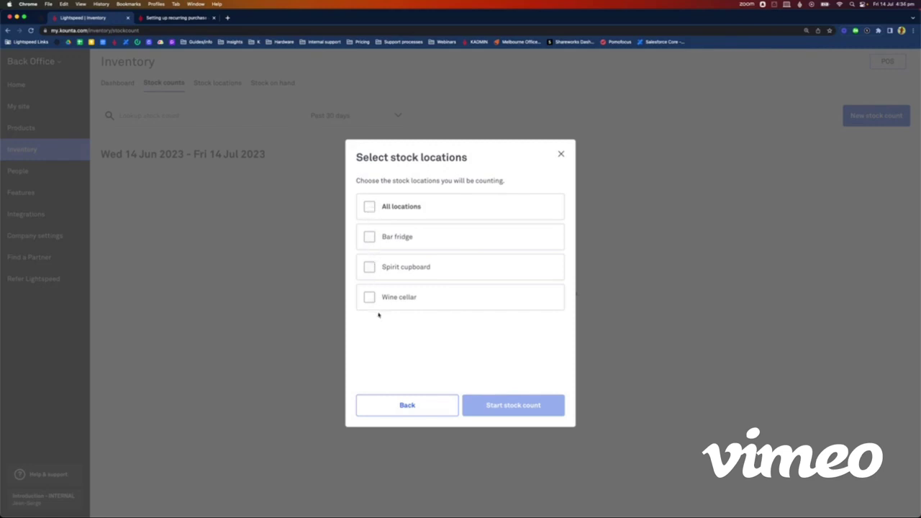
{"action": "left_click", "coordinate": [369, 208]}
{"action": "left_click", "coordinate": [513, 405]}
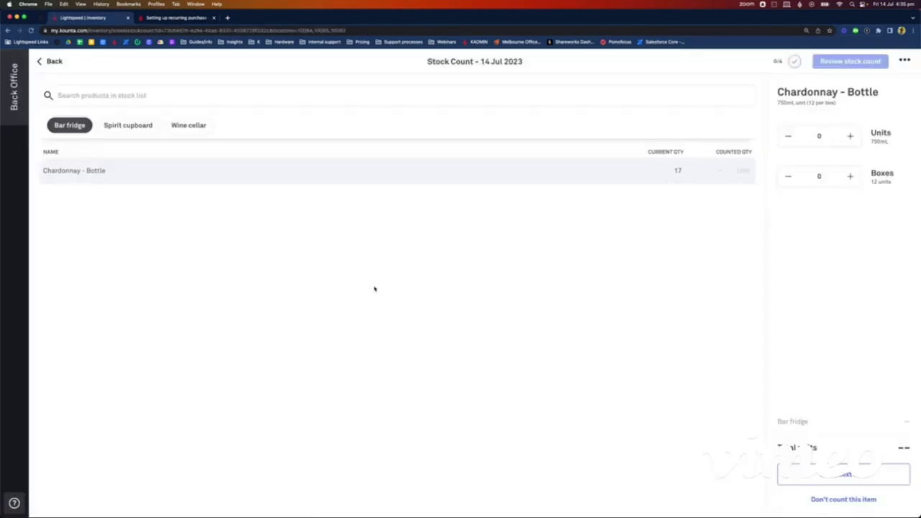
Step: Review the Bar fridge, Spirit cupboard and Wine cellar items and count Chardonnay at 15
{"action": "left_click", "coordinate": [117, 126]}
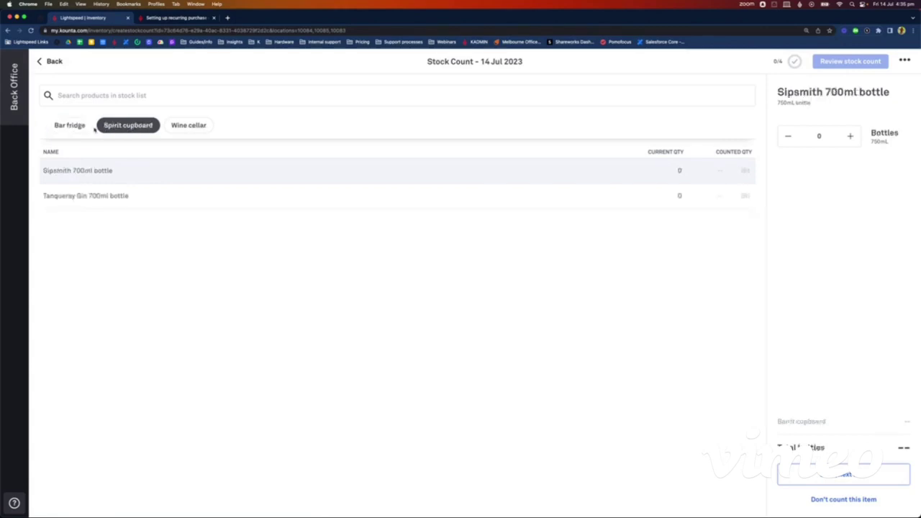
{"action": "left_click", "coordinate": [77, 127]}
{"action": "left_click", "coordinate": [127, 128]}
{"action": "left_click", "coordinate": [185, 131]}
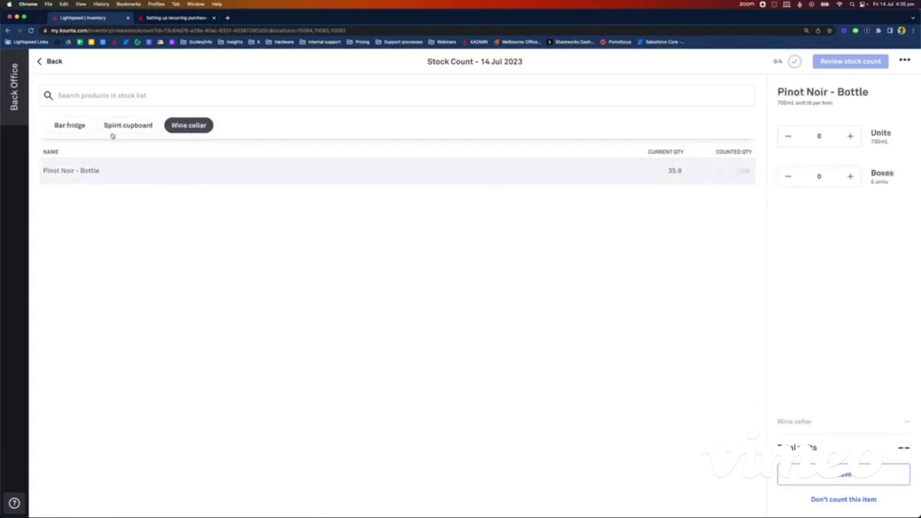
{"action": "left_click", "coordinate": [113, 134]}
{"action": "left_click", "coordinate": [77, 131]}
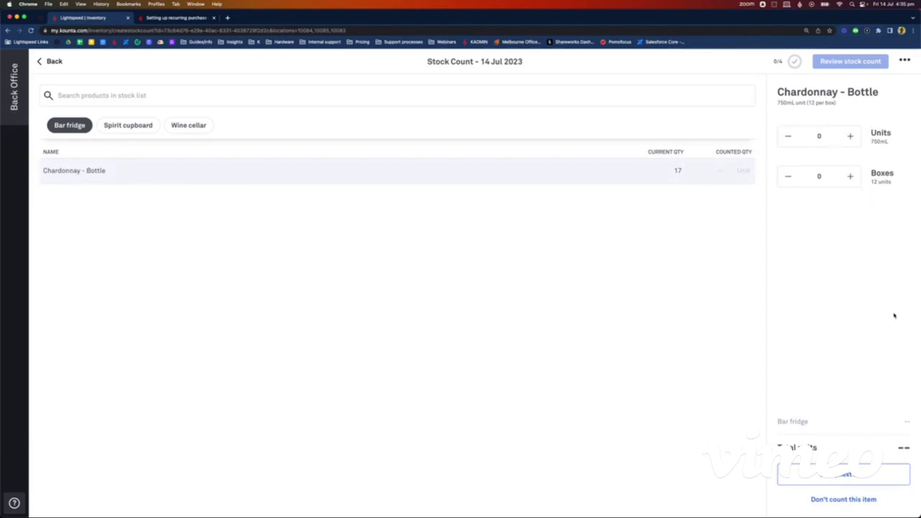
{"action": "left_click", "coordinate": [824, 177]}
{"action": "type", "text": "1"}
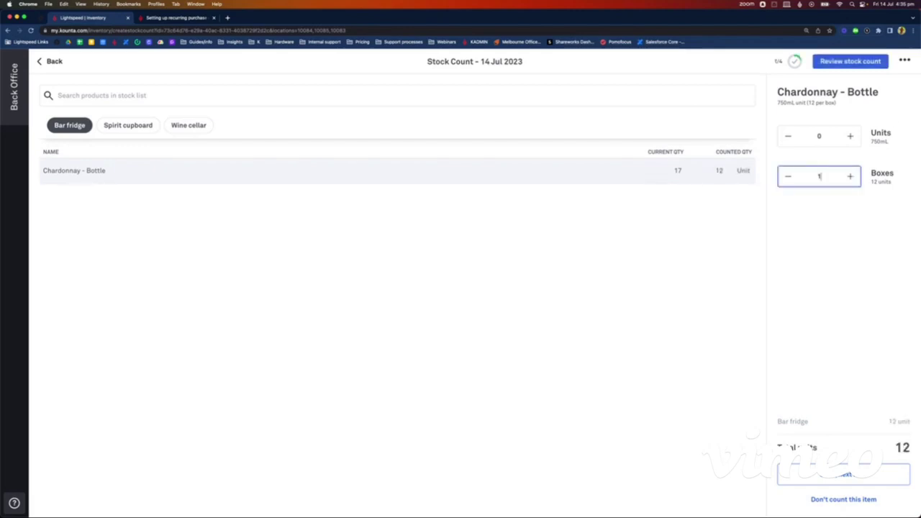
{"action": "left_click", "coordinate": [829, 136]}
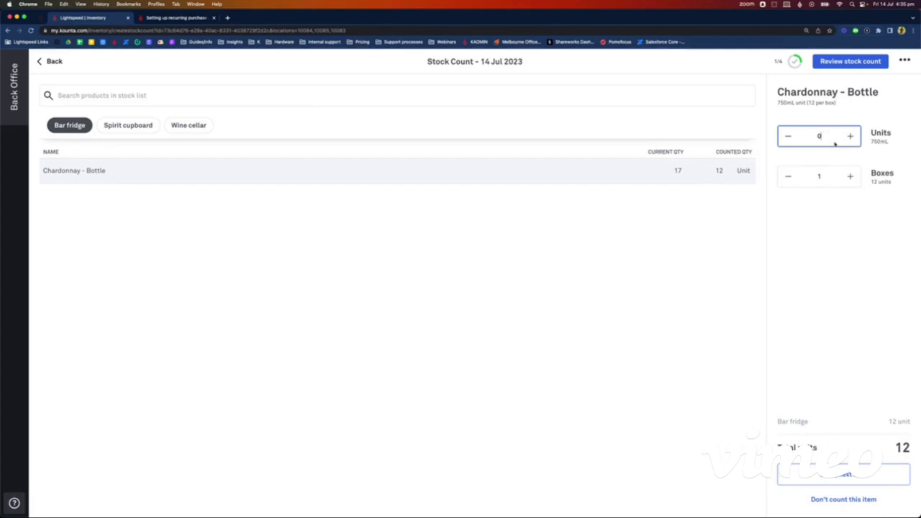
{"action": "type", "text": "3"}
{"action": "left_click", "coordinate": [846, 259]}
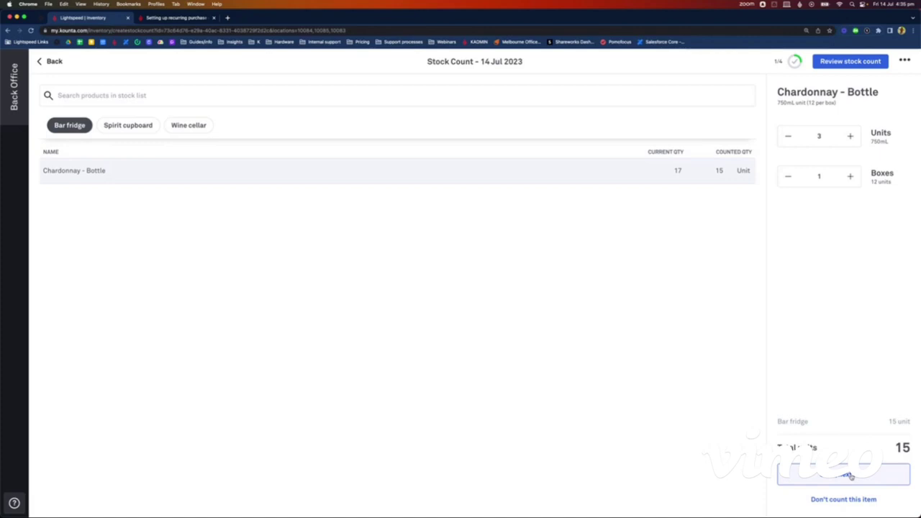
{"action": "left_click", "coordinate": [849, 475]}
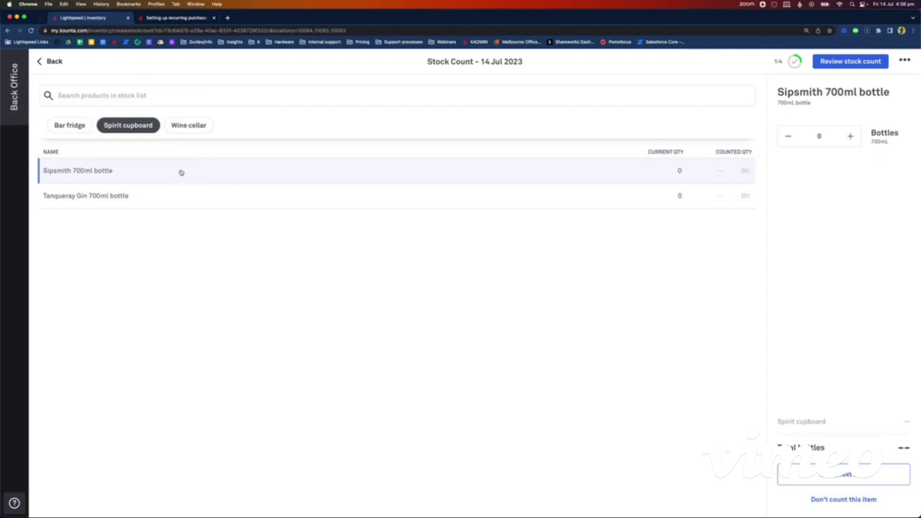
Step: Skip Sipsmith and record 3 Tanqueray Gin bottles
{"action": "left_click", "coordinate": [848, 500]}
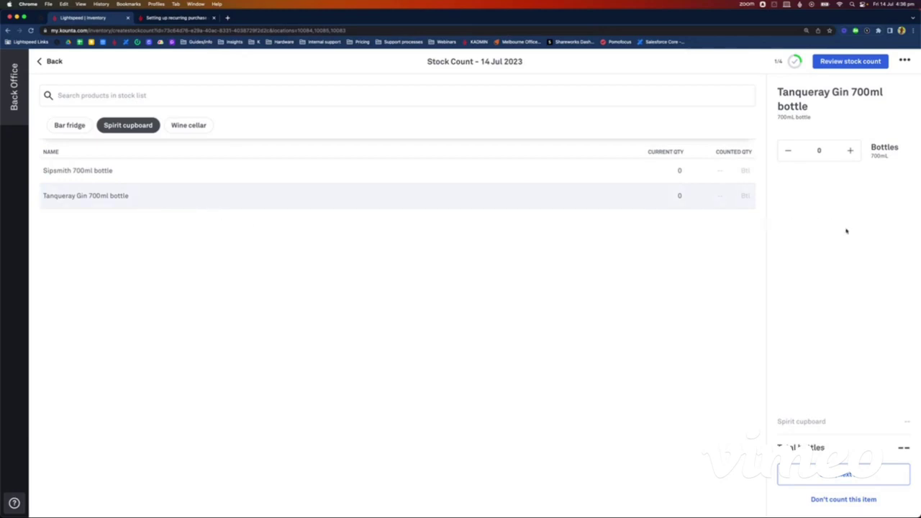
{"action": "left_click", "coordinate": [831, 153]}
{"action": "type", "text": "3"}
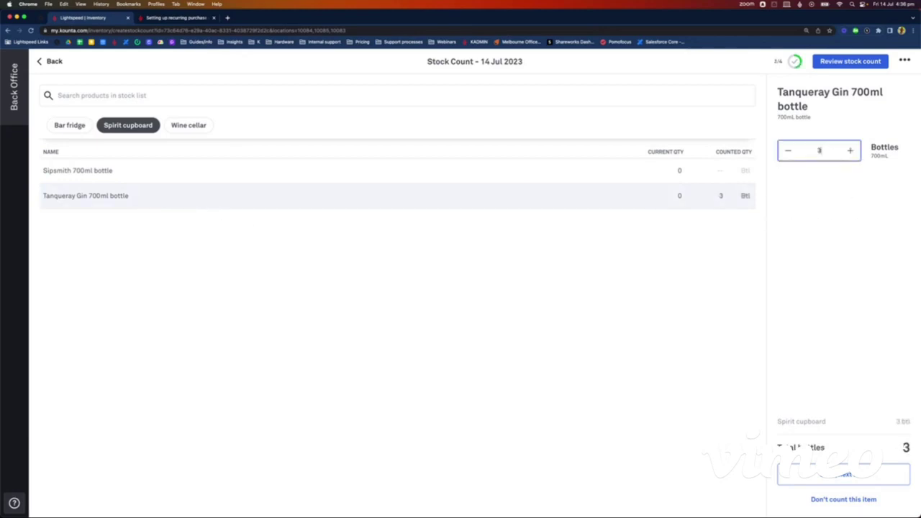
{"action": "key", "text": "Return"}
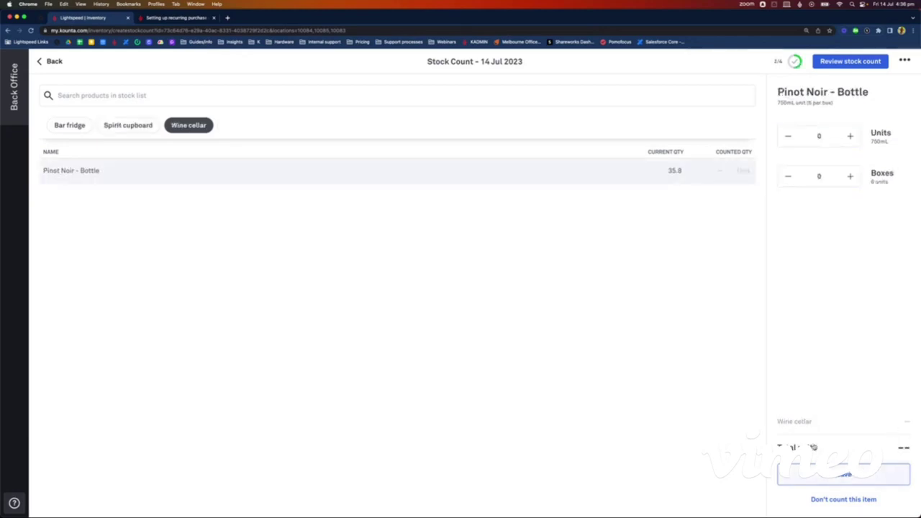
Step: Enter Pinot Noir as 10 boxes and 4 units (64) and open the full count review
{"action": "left_click", "coordinate": [830, 181]}
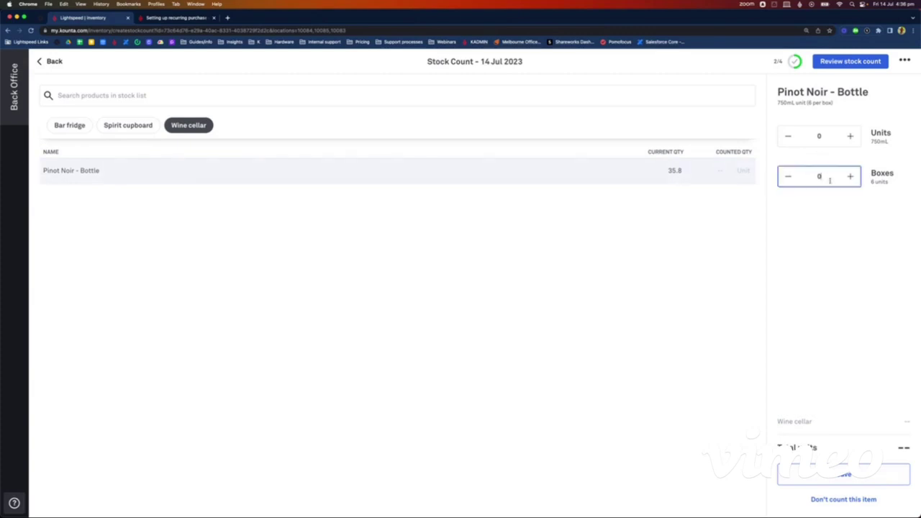
{"action": "key", "text": "BackSpace"}
{"action": "type", "text": "10"}
{"action": "left_click", "coordinate": [819, 135]}
{"action": "key", "text": "BackSpace"}
{"action": "type", "text": "4"}
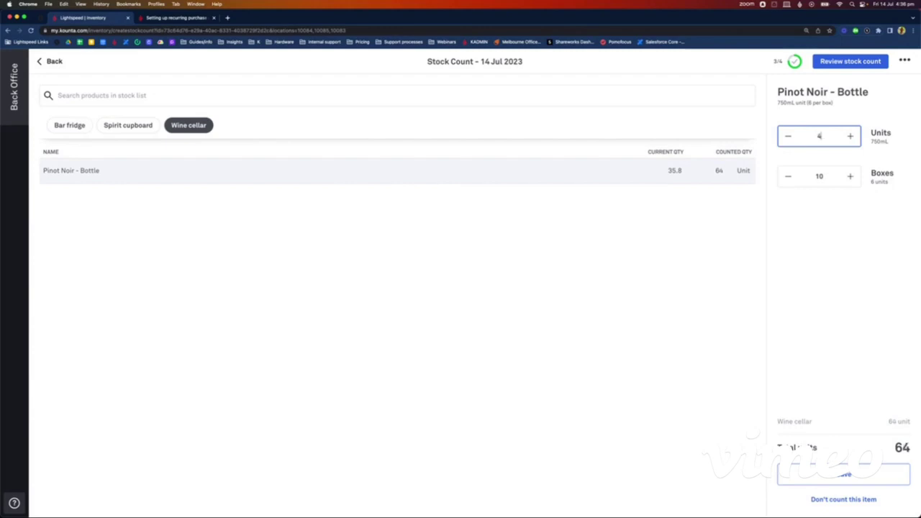
{"action": "left_click", "coordinate": [838, 474]}
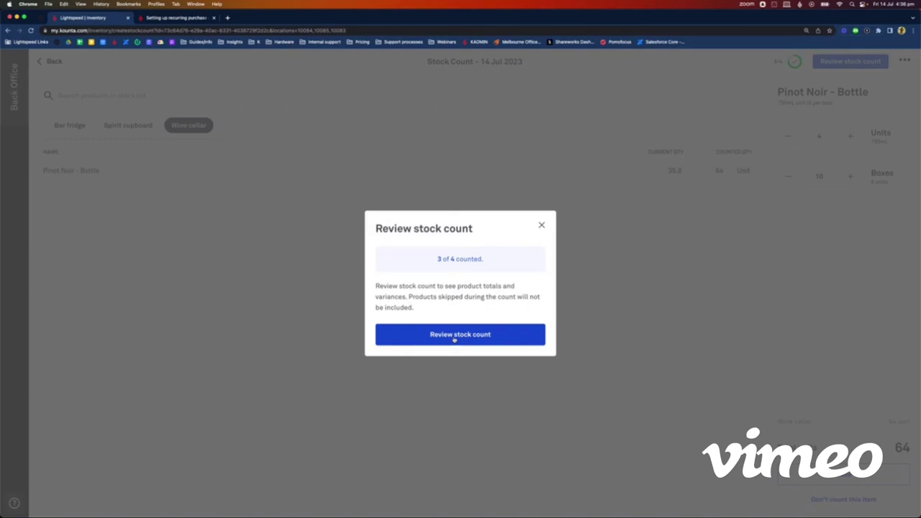
{"action": "left_click", "coordinate": [454, 337]}
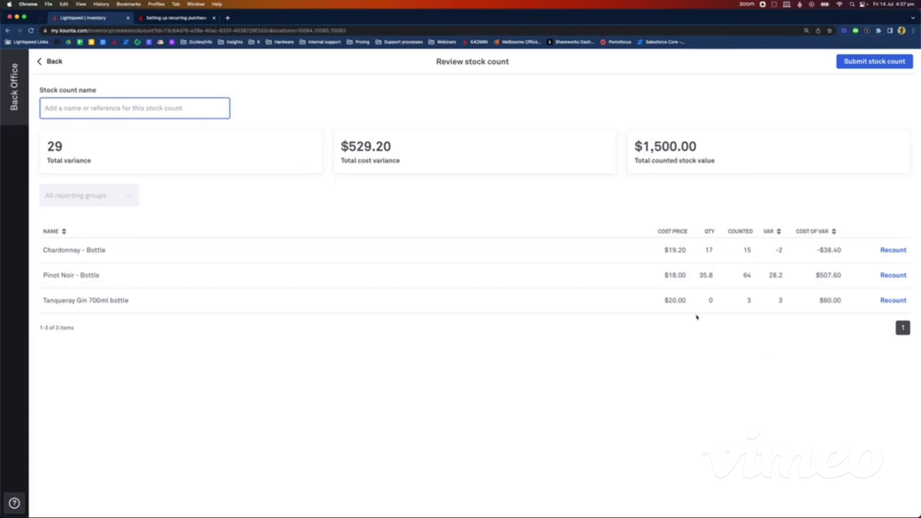
Step: Sort by cost of variance and recount Pinot Noir - Bottle as 7 boxes and 4 units (46)
{"action": "left_click", "coordinate": [833, 232]}
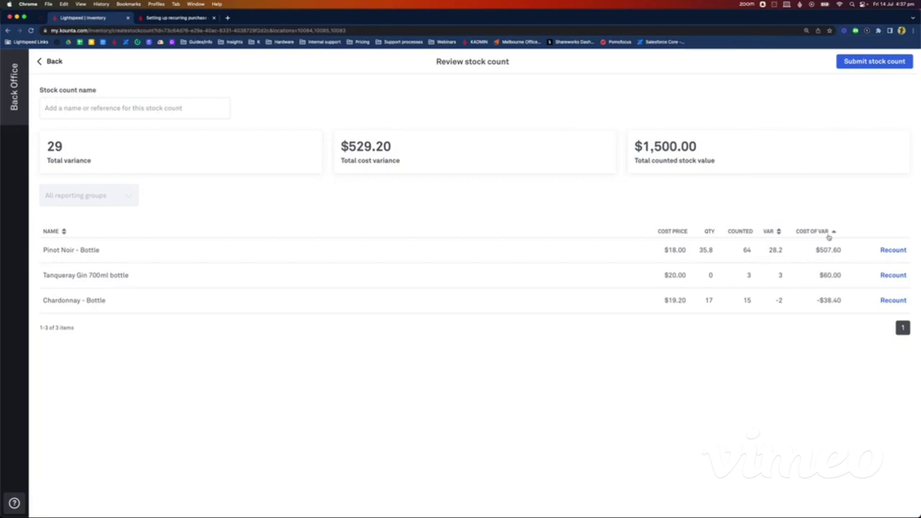
{"action": "left_click", "coordinate": [892, 250]}
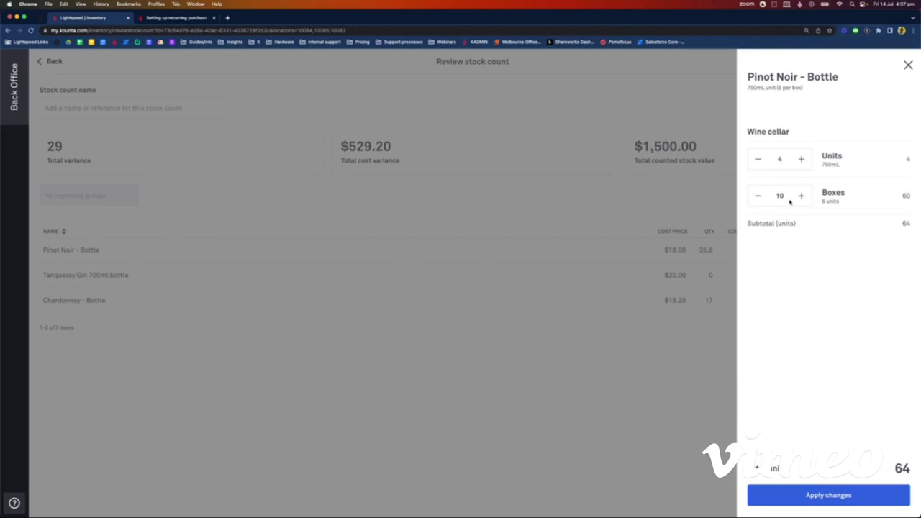
{"action": "left_click", "coordinate": [757, 196]}
{"action": "left_click", "coordinate": [757, 195]}
{"action": "left_click", "coordinate": [757, 195]}
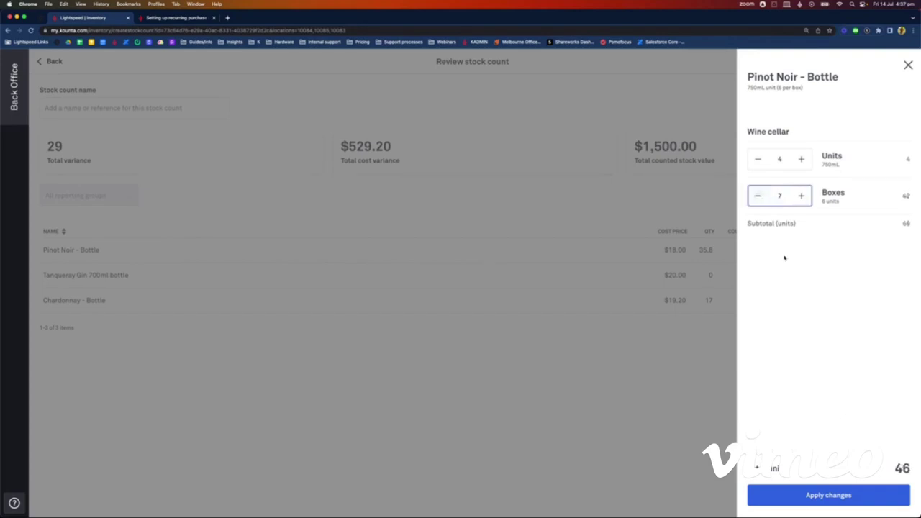
{"action": "left_click", "coordinate": [822, 495]}
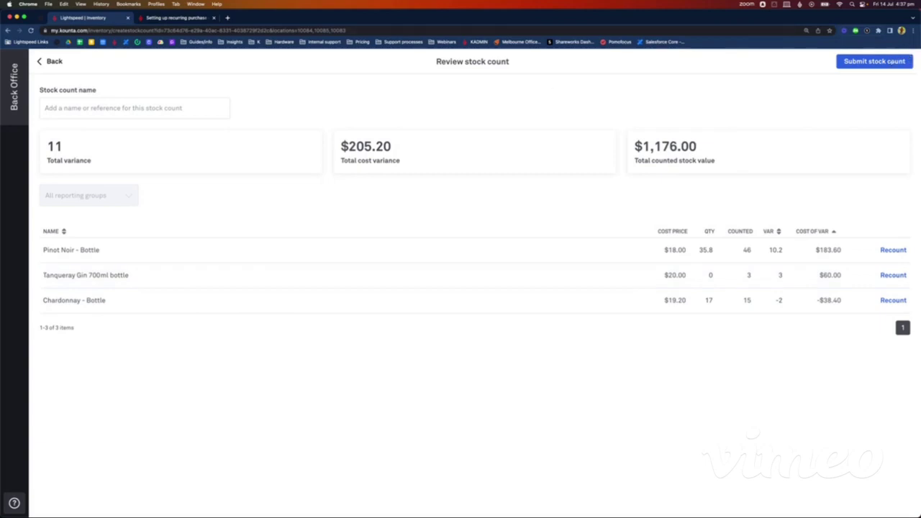
Step: Name the stock count 'Test count' and submit it, confirming the submission
{"action": "left_click", "coordinate": [100, 109]}
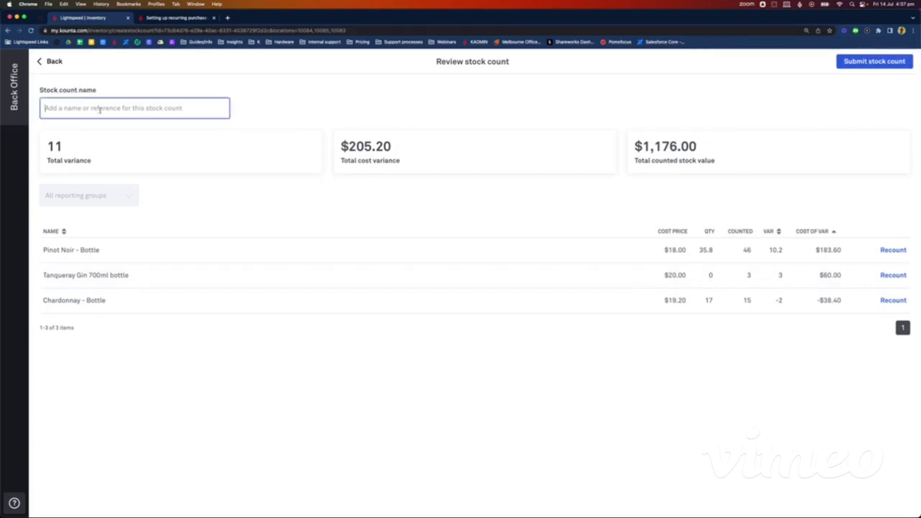
{"action": "type", "text": "Test count"}
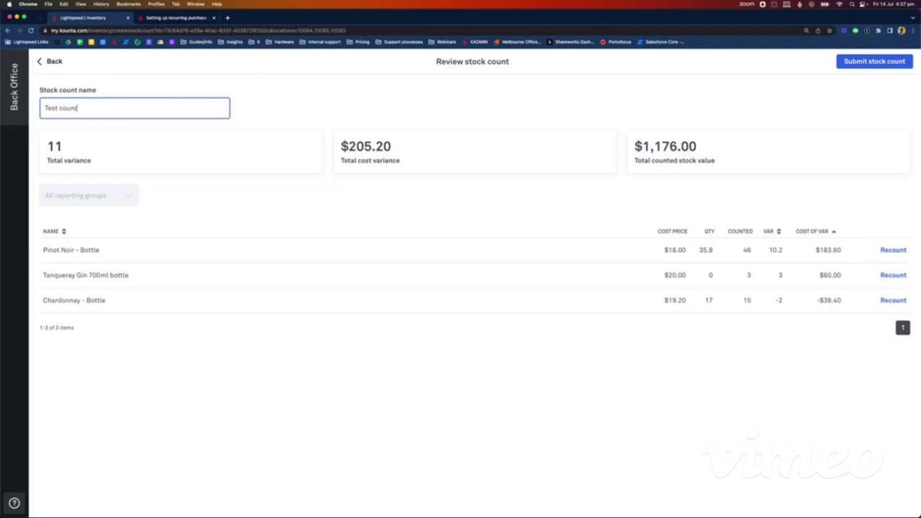
{"action": "left_click", "coordinate": [857, 63]}
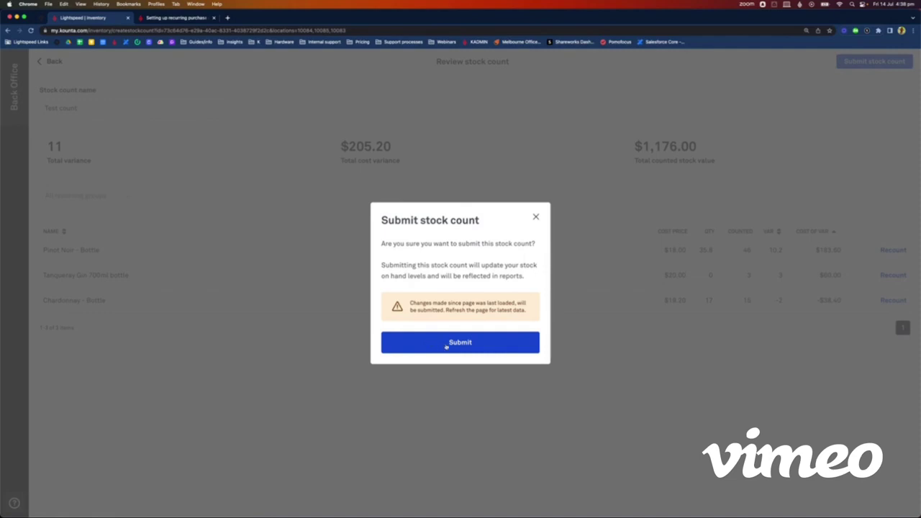
{"action": "left_click", "coordinate": [446, 345]}
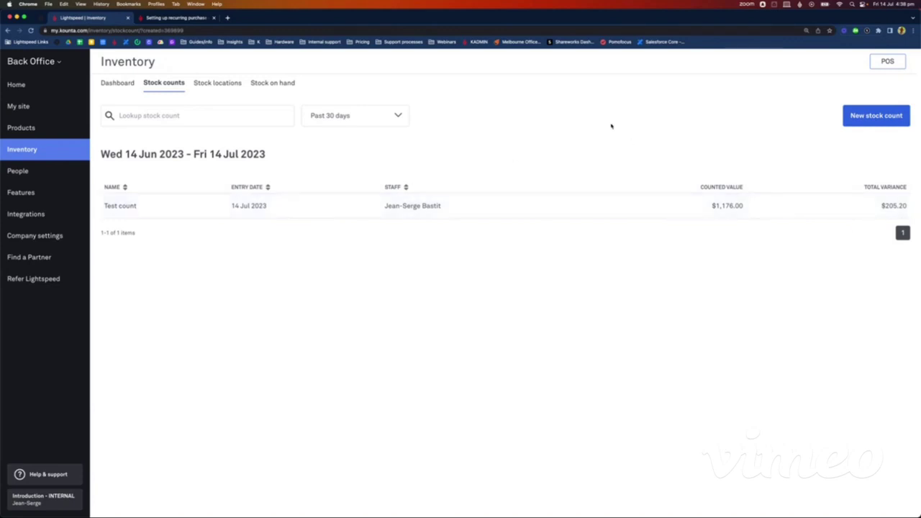
Step: Start a new stock count by product tag, limited to the spiritstock tag
{"action": "left_click", "coordinate": [853, 117]}
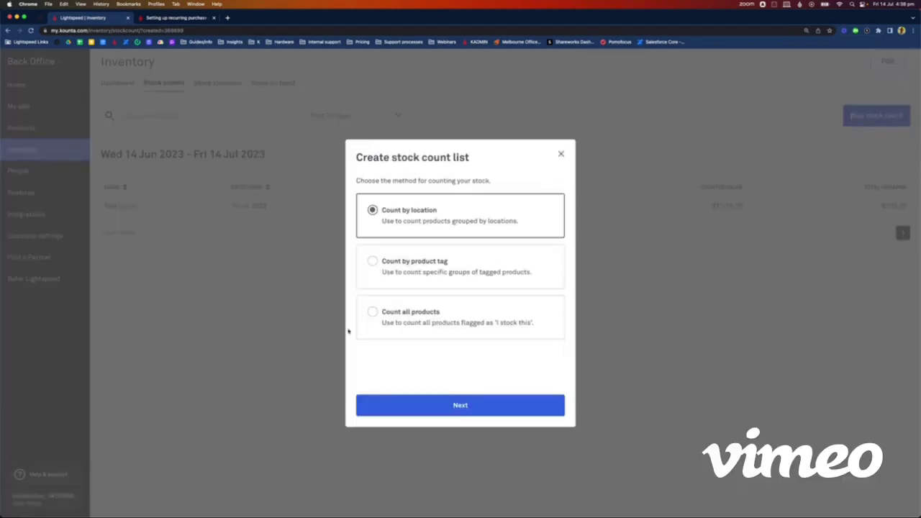
{"action": "left_click", "coordinate": [397, 282]}
{"action": "left_click", "coordinate": [430, 405]}
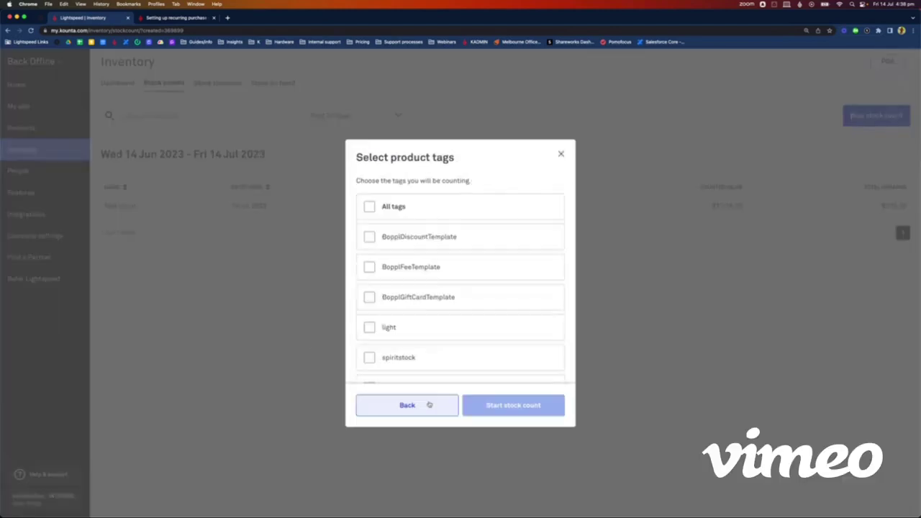
{"action": "scroll", "coordinate": [405, 305], "scroll_direction": "down", "scroll_amount": 2}
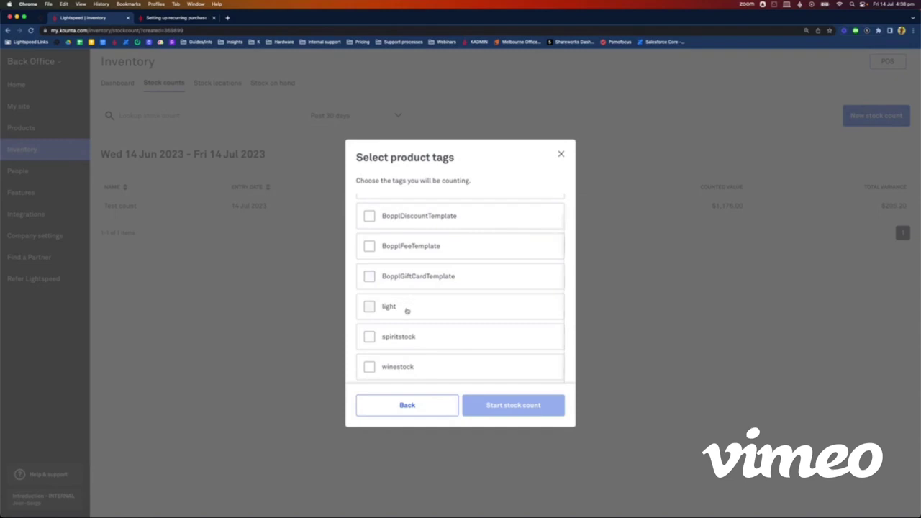
{"action": "scroll", "coordinate": [407, 310], "scroll_direction": "up", "scroll_amount": 2}
{"action": "scroll", "coordinate": [407, 312], "scroll_direction": "down", "scroll_amount": 2}
{"action": "left_click", "coordinate": [369, 336]}
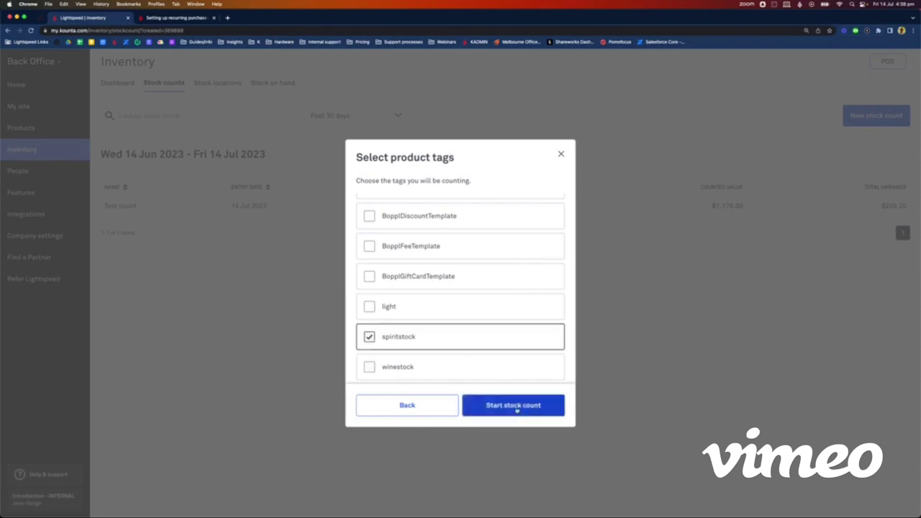
{"action": "left_click", "coordinate": [516, 410]}
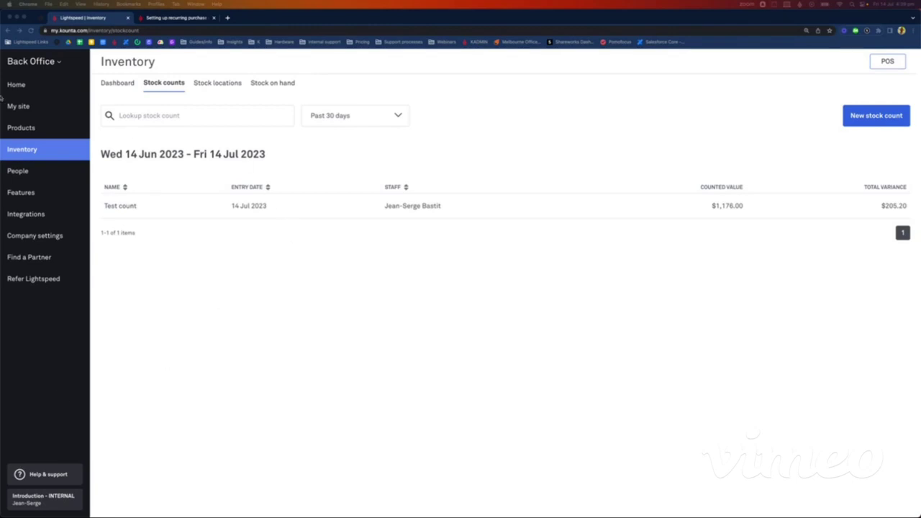
Step: Review the Home dashboard, then show the Inventory dashboard with July's purchased, consumed and stock values
{"action": "left_click", "coordinate": [20, 88]}
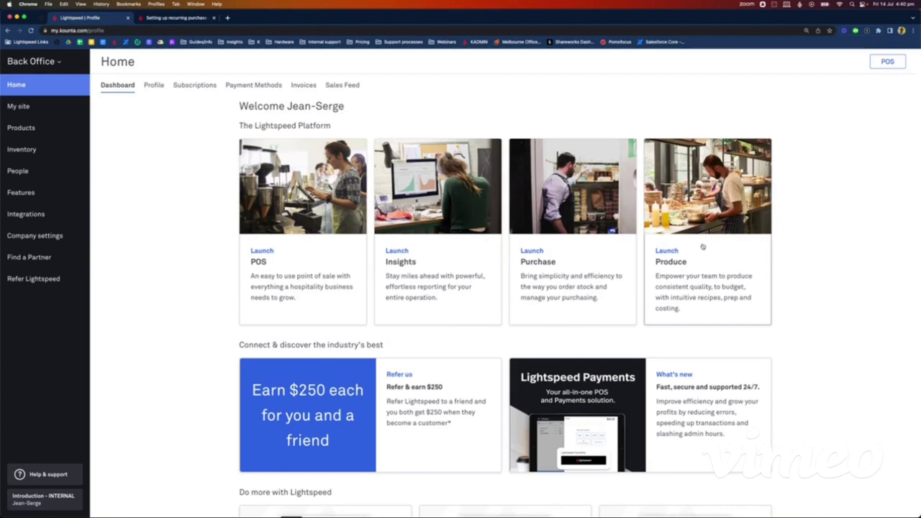
{"action": "scroll", "coordinate": [583, 274], "scroll_direction": "down", "scroll_amount": 1}
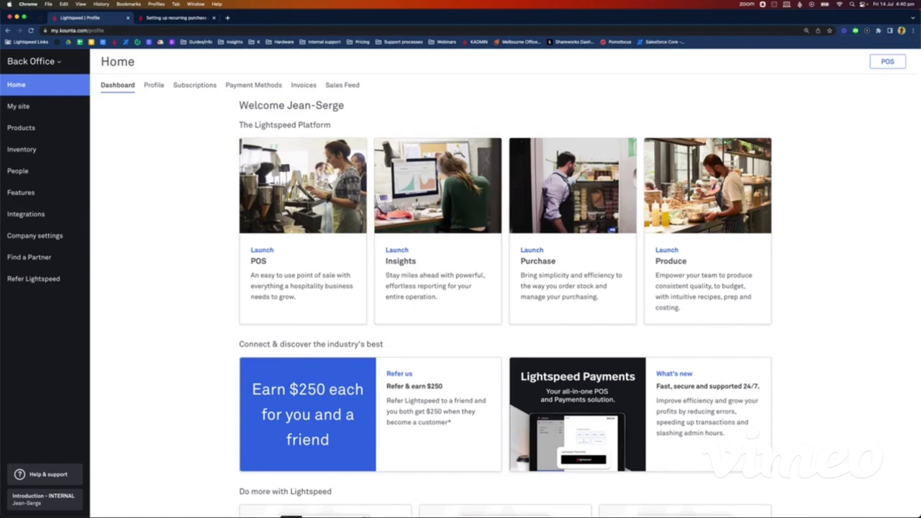
{"action": "left_click", "coordinate": [74, 172]}
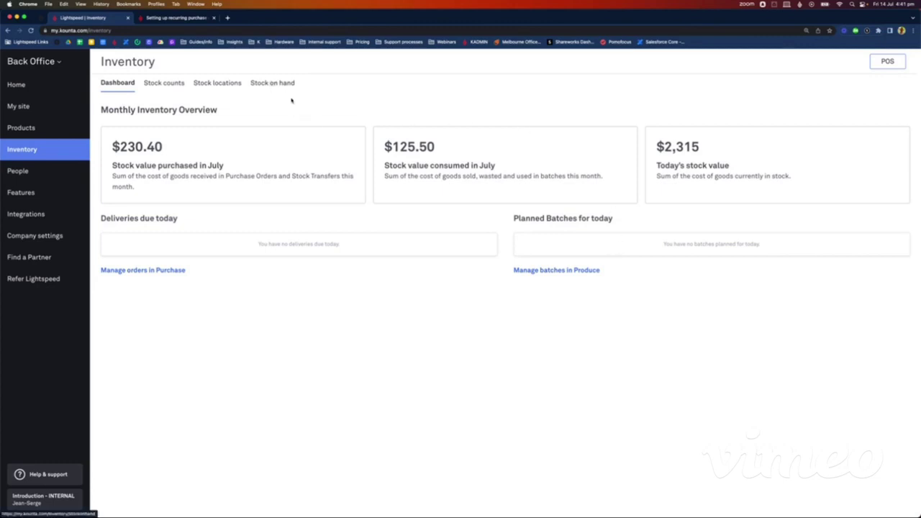
Step: Show the Stock on hand report totalling $2,314.53 and the Help & support panel
{"action": "left_click", "coordinate": [266, 84]}
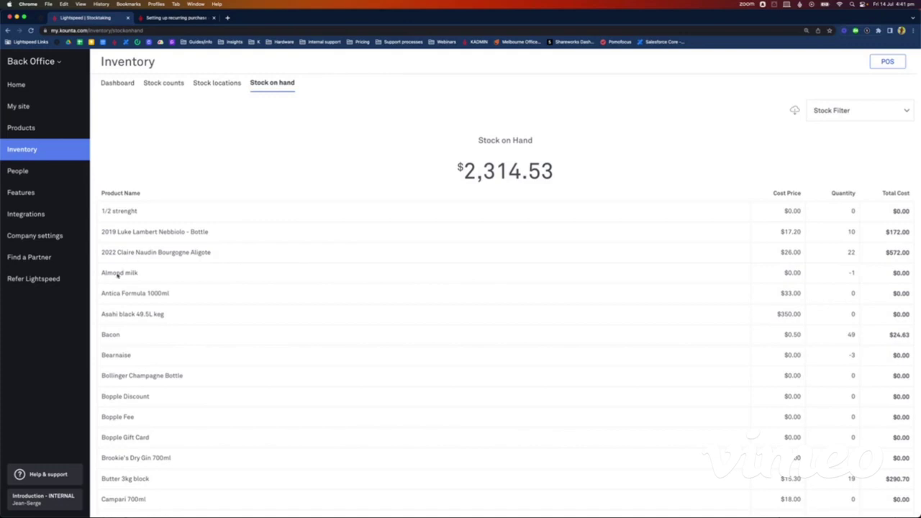
{"action": "left_click", "coordinate": [59, 478]}
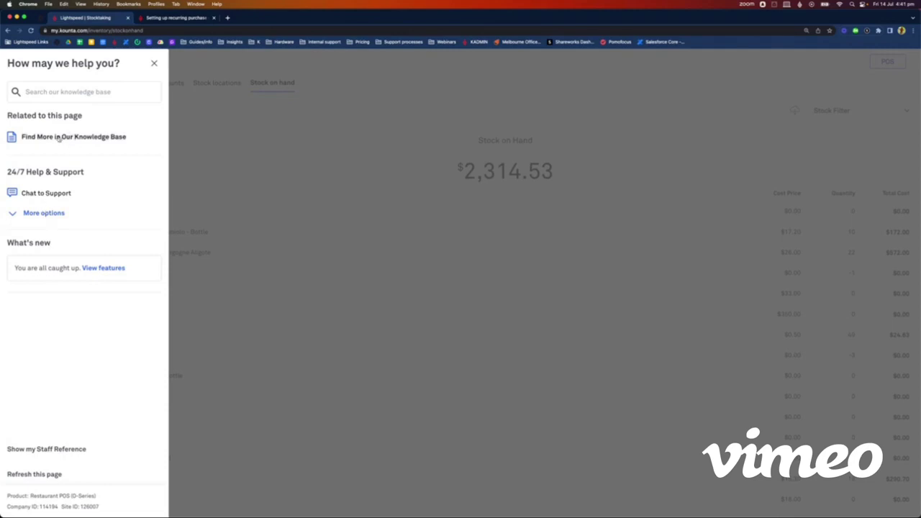
Step: Browse the Help Centre's Inventory Management articles on inventory, purchasing and Produce
{"action": "left_click", "coordinate": [59, 138]}
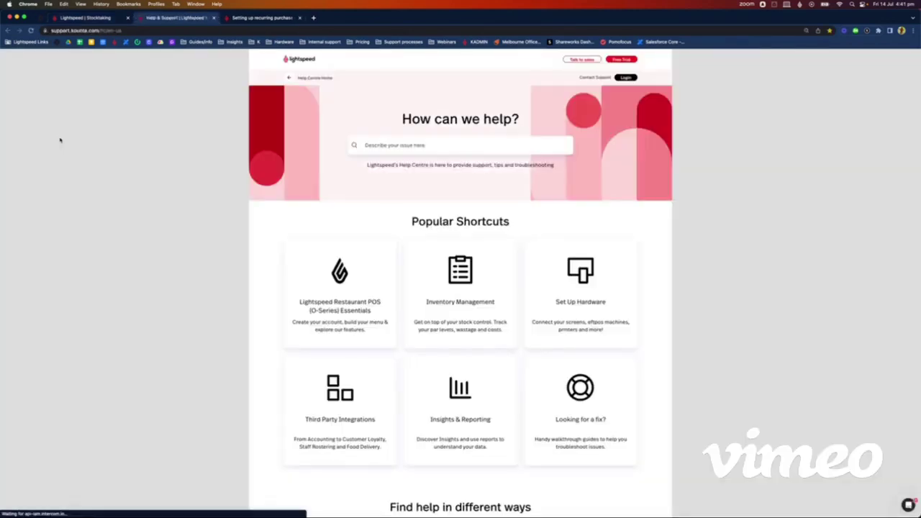
{"action": "left_click", "coordinate": [461, 305]}
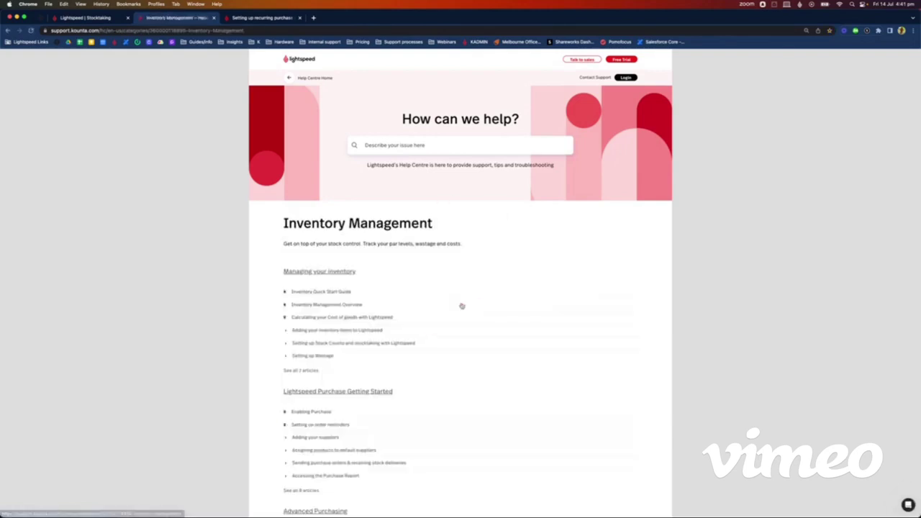
{"action": "scroll", "coordinate": [462, 305], "scroll_direction": "down", "scroll_amount": 2}
{"action": "scroll", "coordinate": [462, 306], "scroll_direction": "down", "scroll_amount": 3}
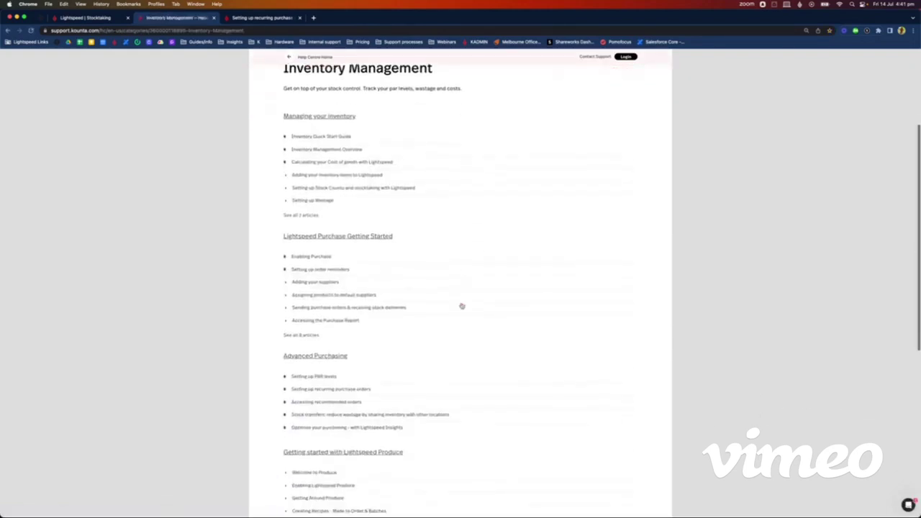
{"action": "scroll", "coordinate": [460, 216], "scroll_direction": "down", "scroll_amount": 4}
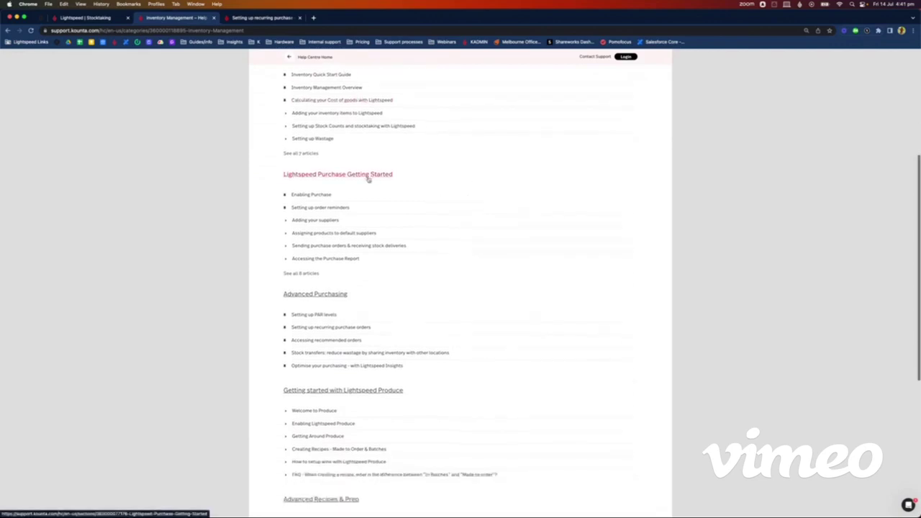
{"action": "scroll", "coordinate": [454, 245], "scroll_direction": "down", "scroll_amount": 2}
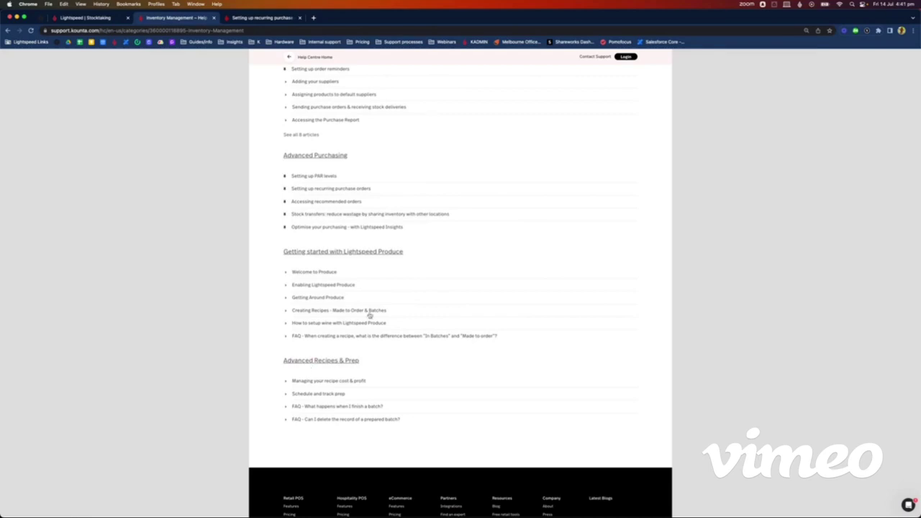
{"action": "scroll", "coordinate": [376, 298], "scroll_direction": "up", "scroll_amount": 1}
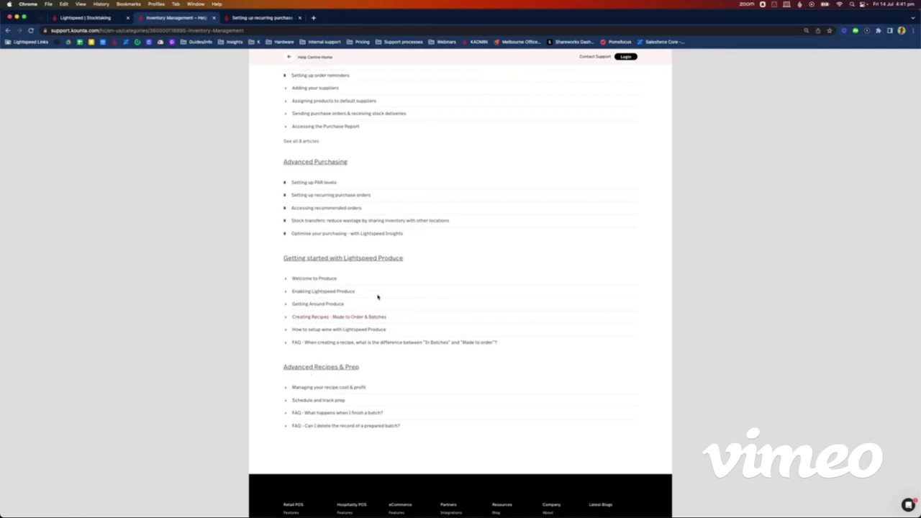
{"action": "scroll", "coordinate": [377, 296], "scroll_direction": "up", "scroll_amount": 10}
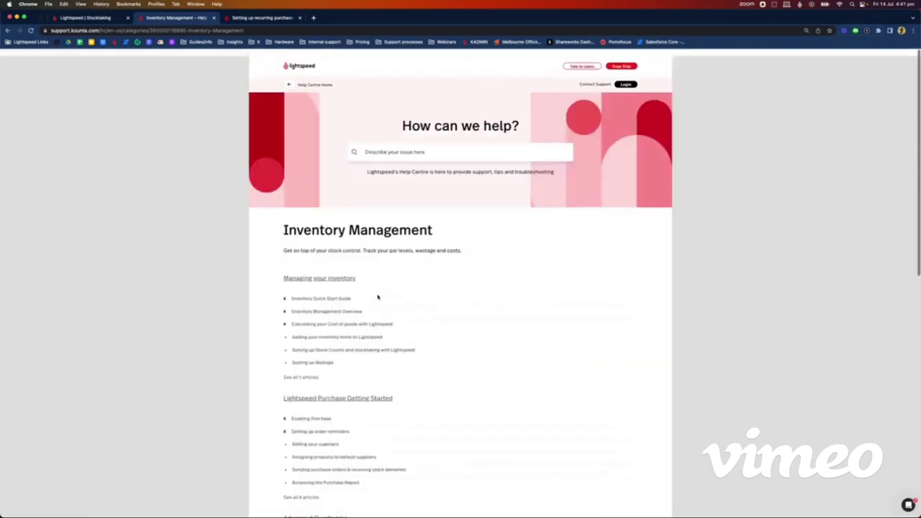